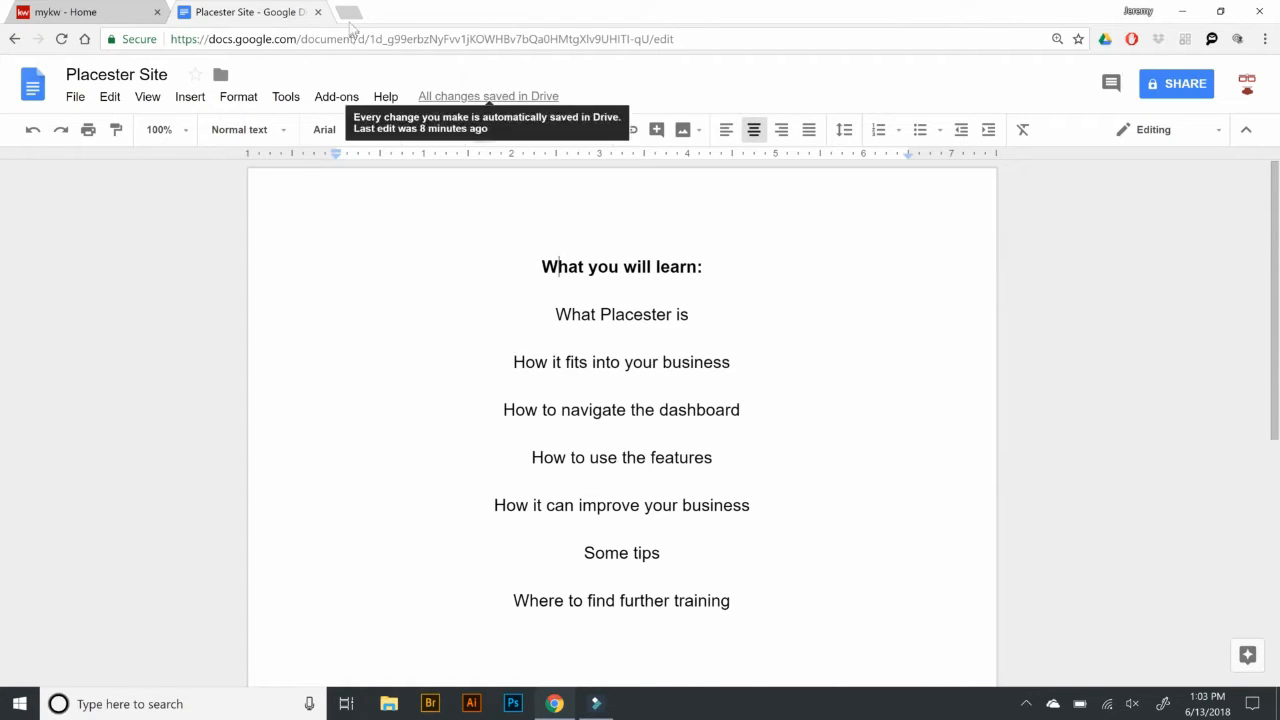
# Step: Close the 'Placester Site' Google Docs tab to get back to the myKW home page
pyautogui.click(318, 12)
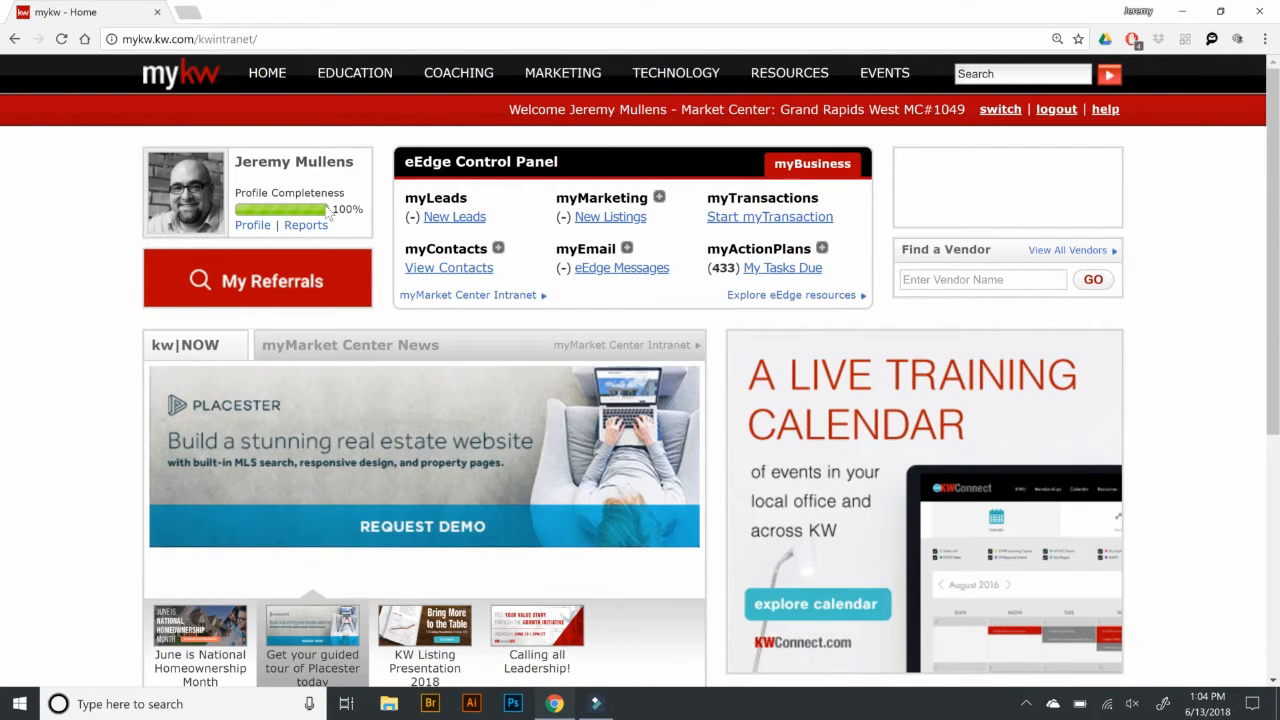
# Step: Follow the myKW link to the kwrealty.com website admin
pyautogui.click(427, 268)
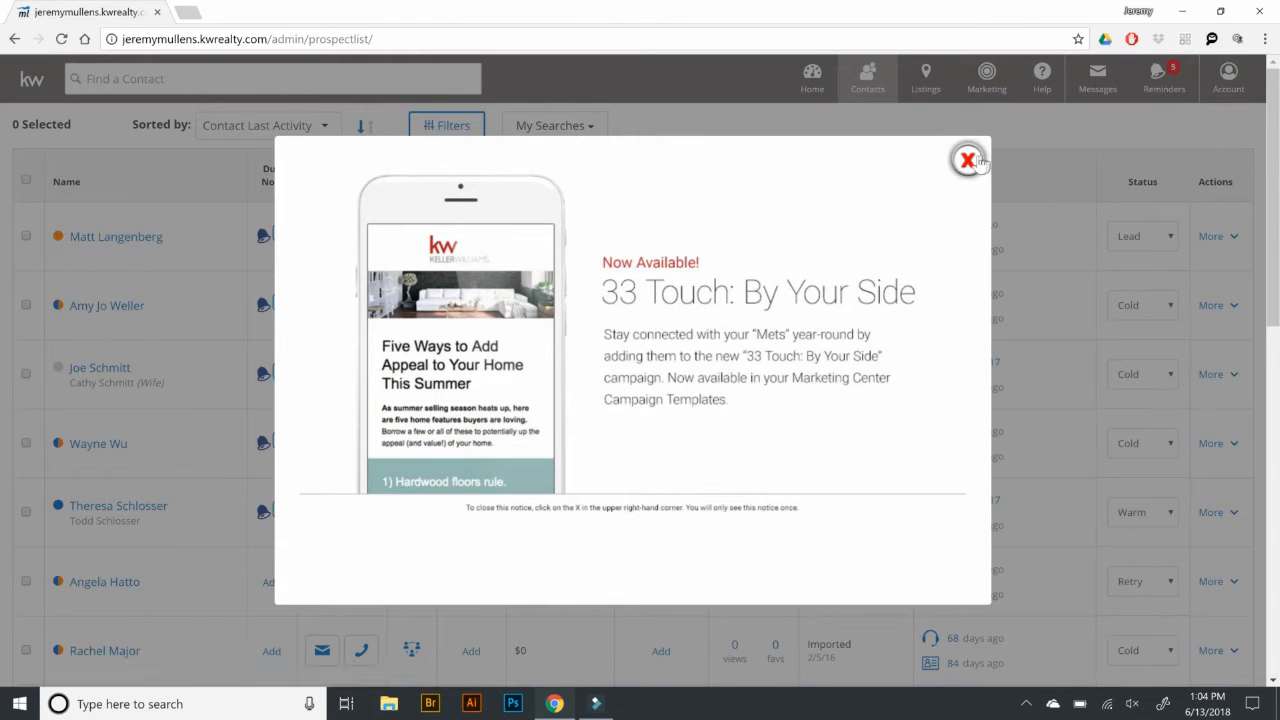
# Step: Dismiss the 33 Touch notice, open My Account/Website Site Images, and view the live website
pyautogui.click(967, 160)
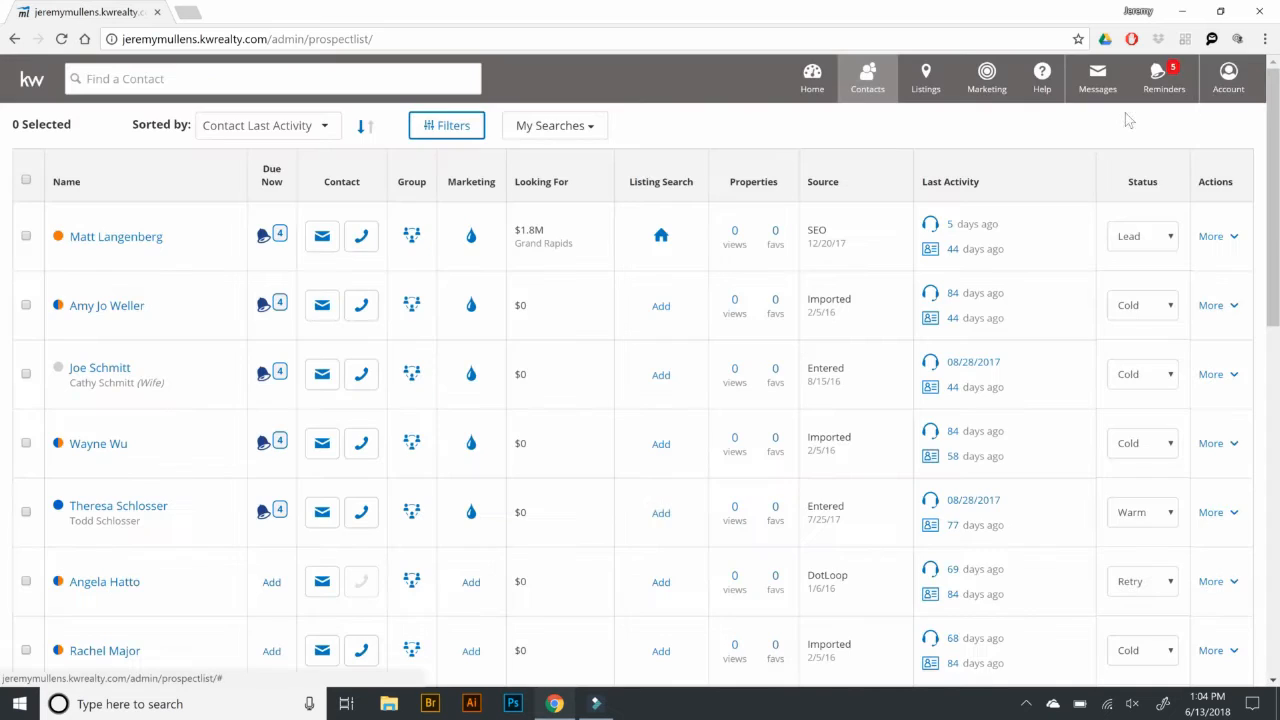
pyautogui.click(1228, 78)
pyautogui.click(1083, 252)
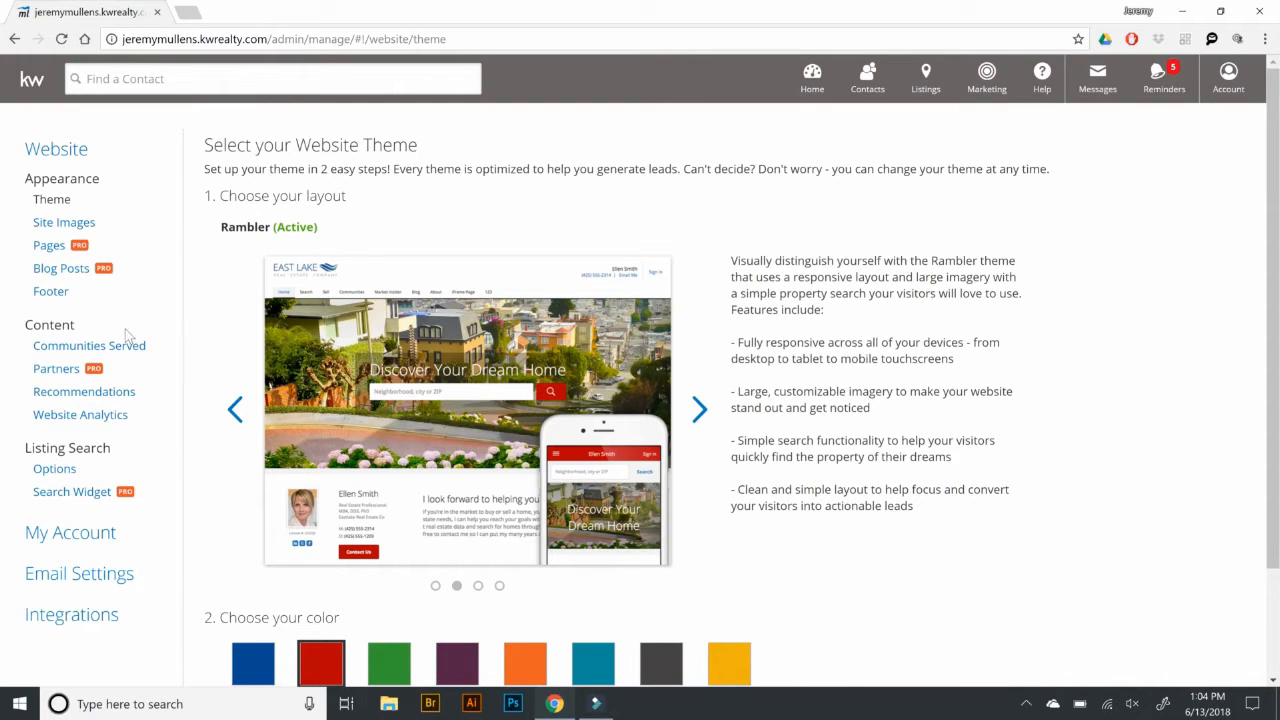
pyautogui.click(44, 224)
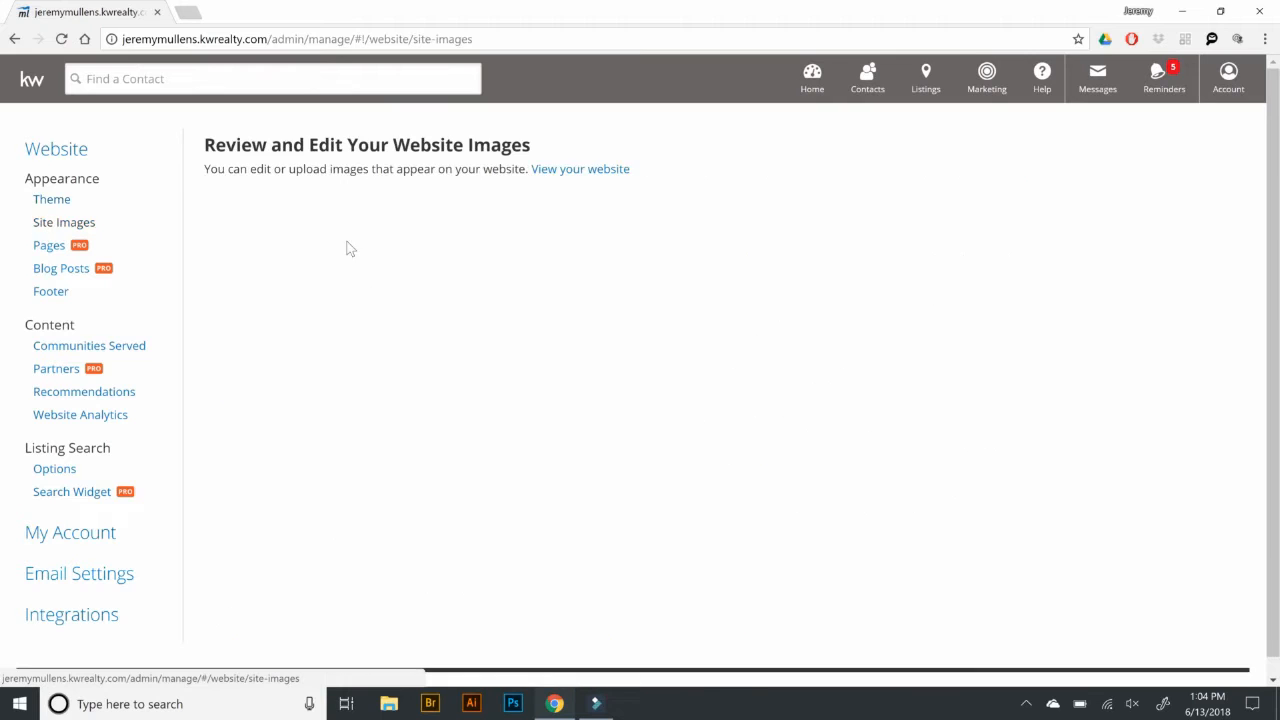
pyautogui.click(556, 172)
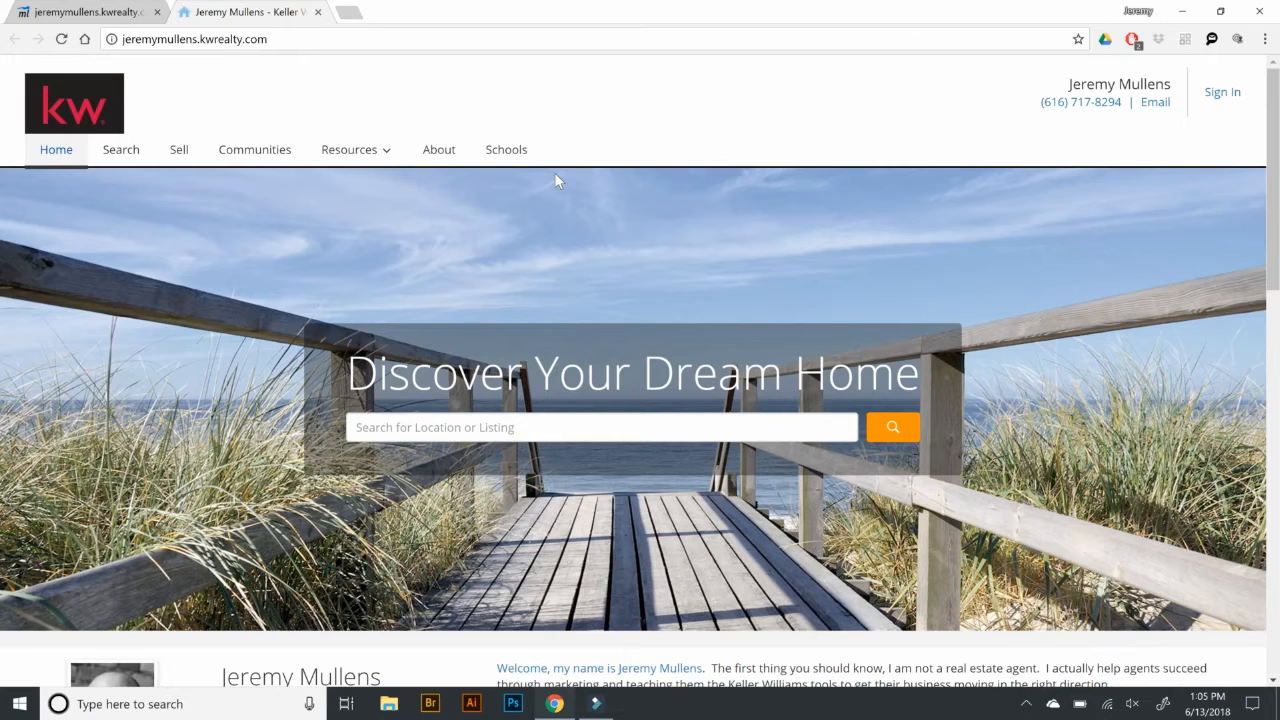
# Step: Close the live website tab and return to myKW through the kw logo
pyautogui.click(317, 11)
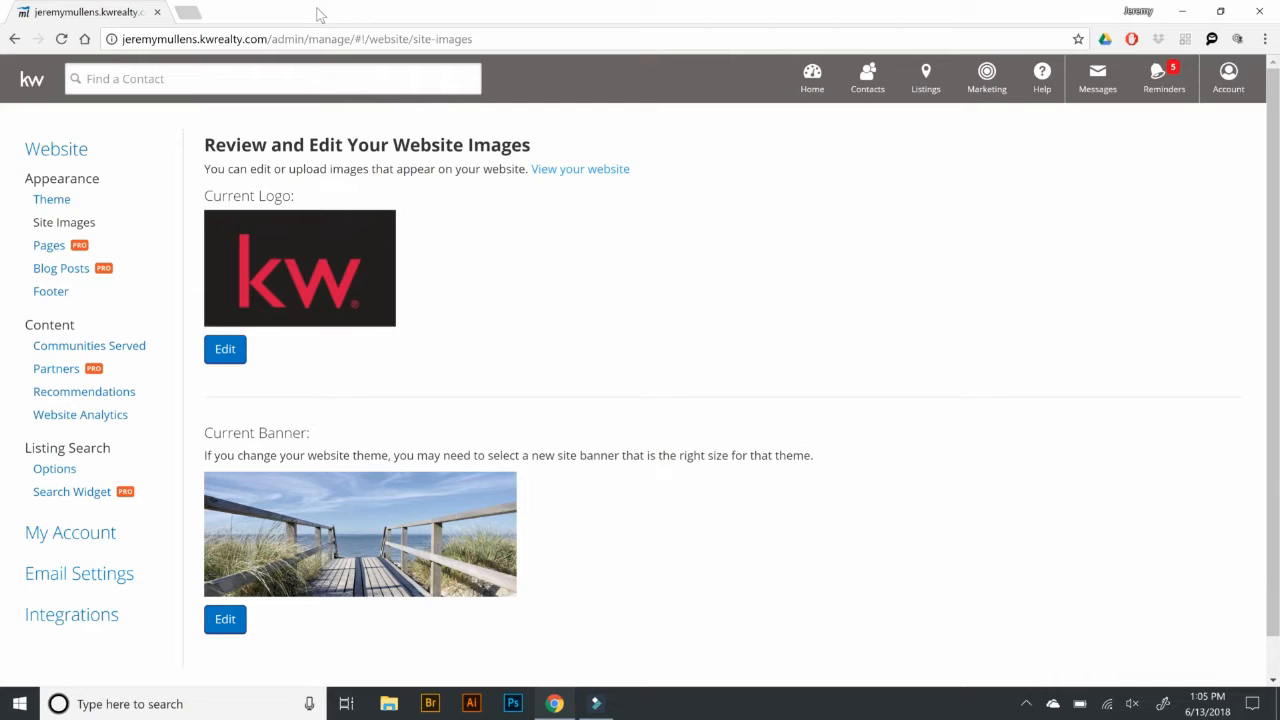
pyautogui.click(43, 86)
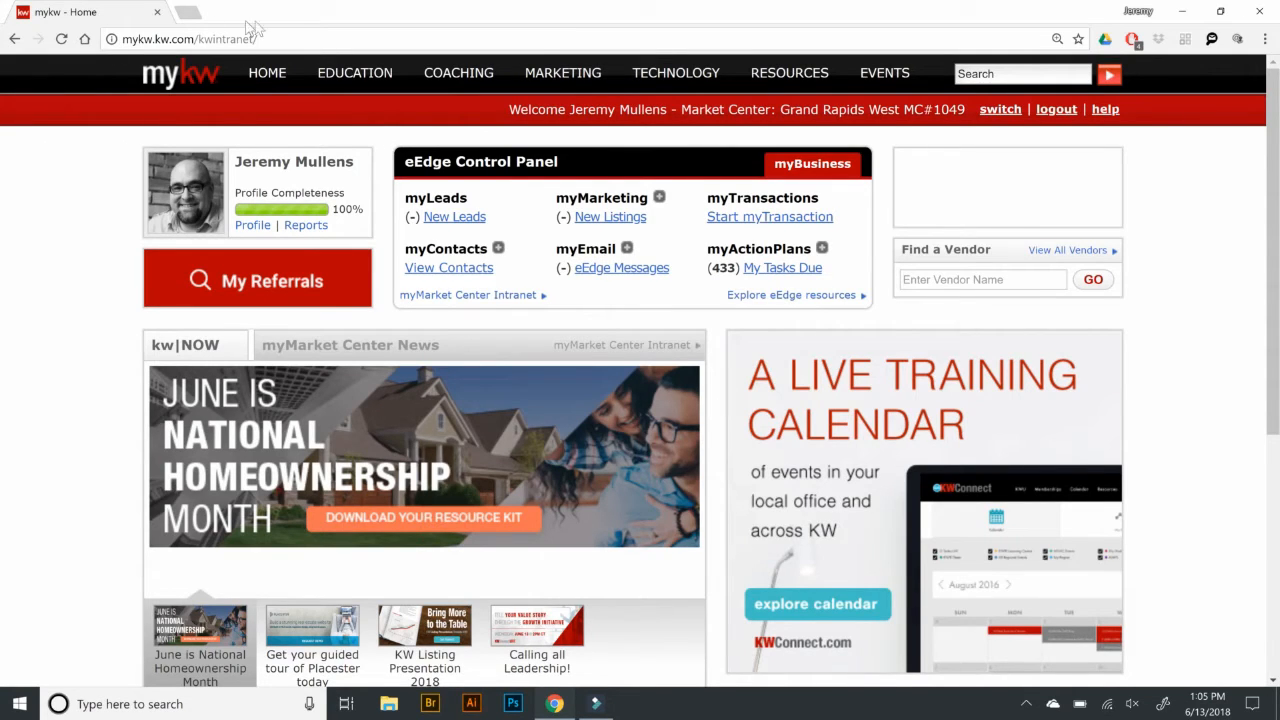
# Step: Open KW Websites under TECHNOLOGY and launch the new agent website admin with 'Go to my website'
pyautogui.moveTo(645, 80)
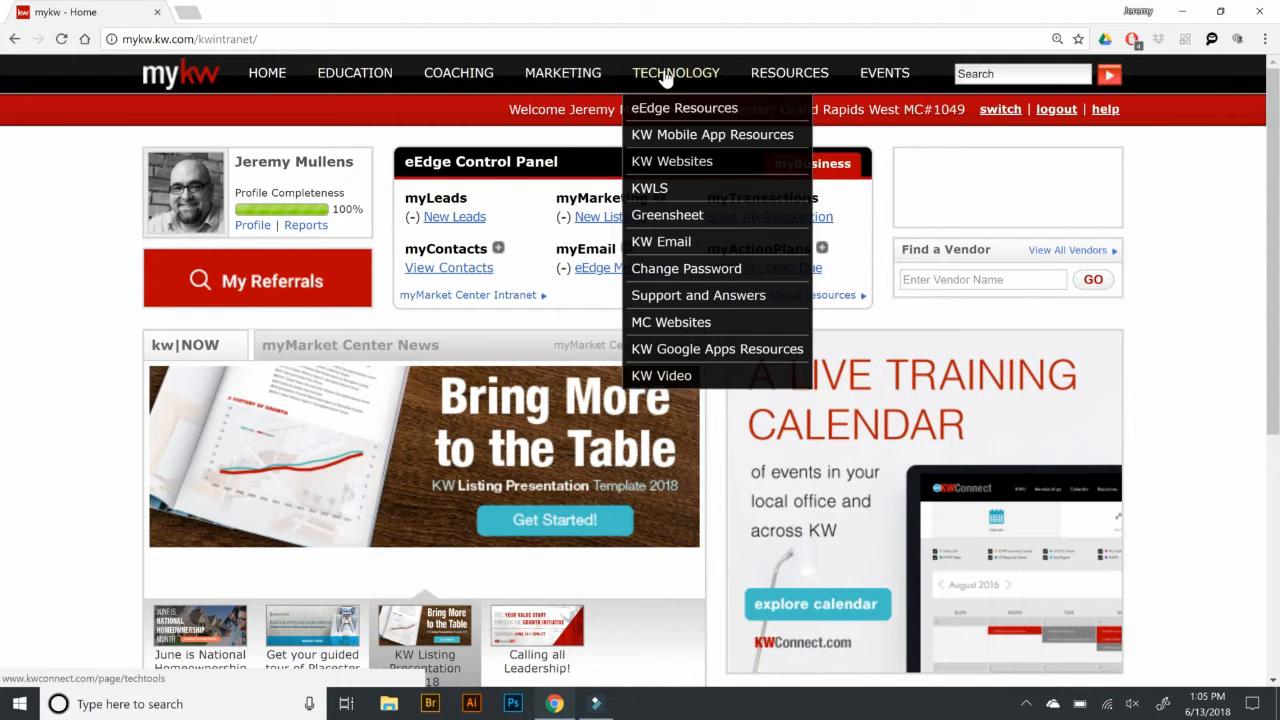
pyautogui.click(658, 165)
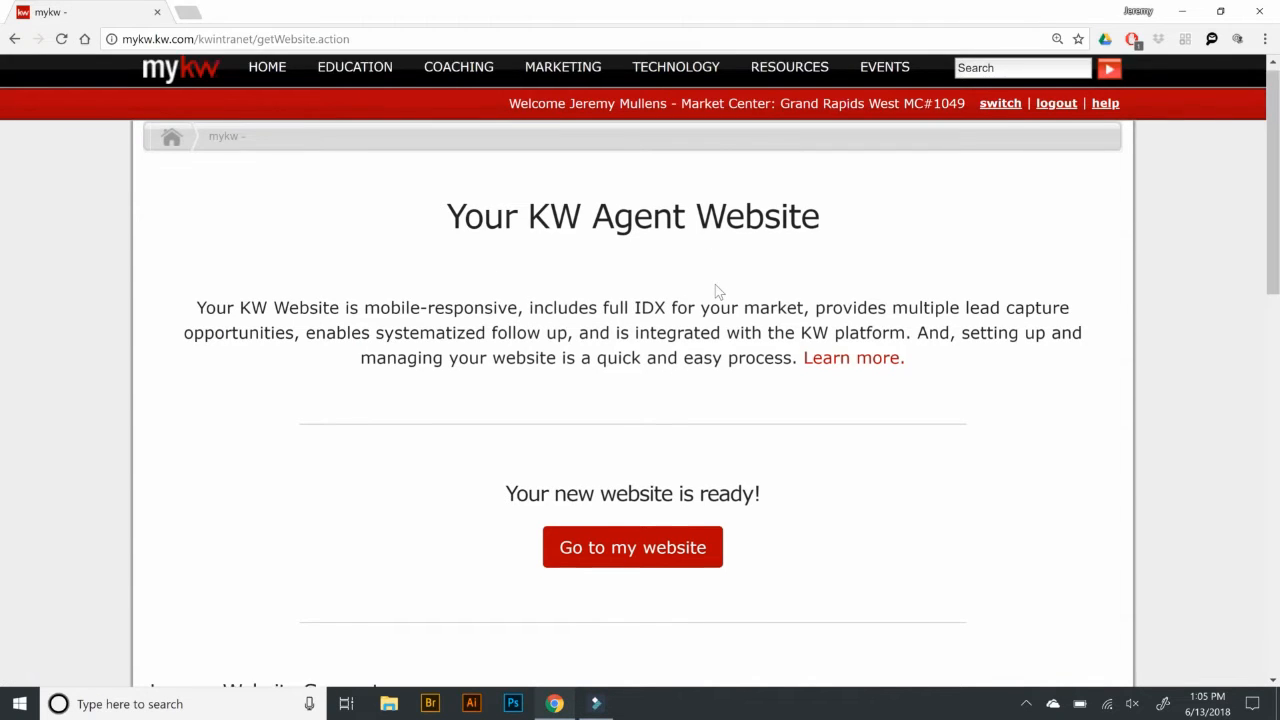
pyautogui.scroll(-2, 715, 290)
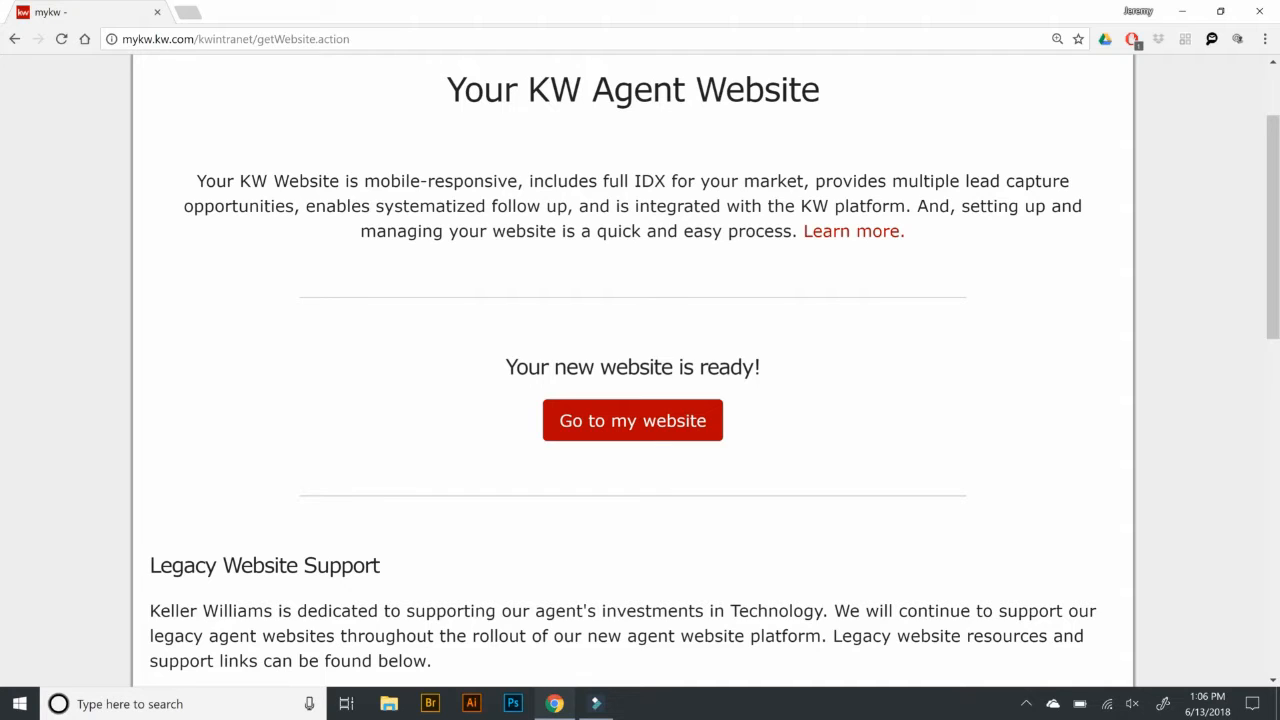
pyautogui.click(597, 425)
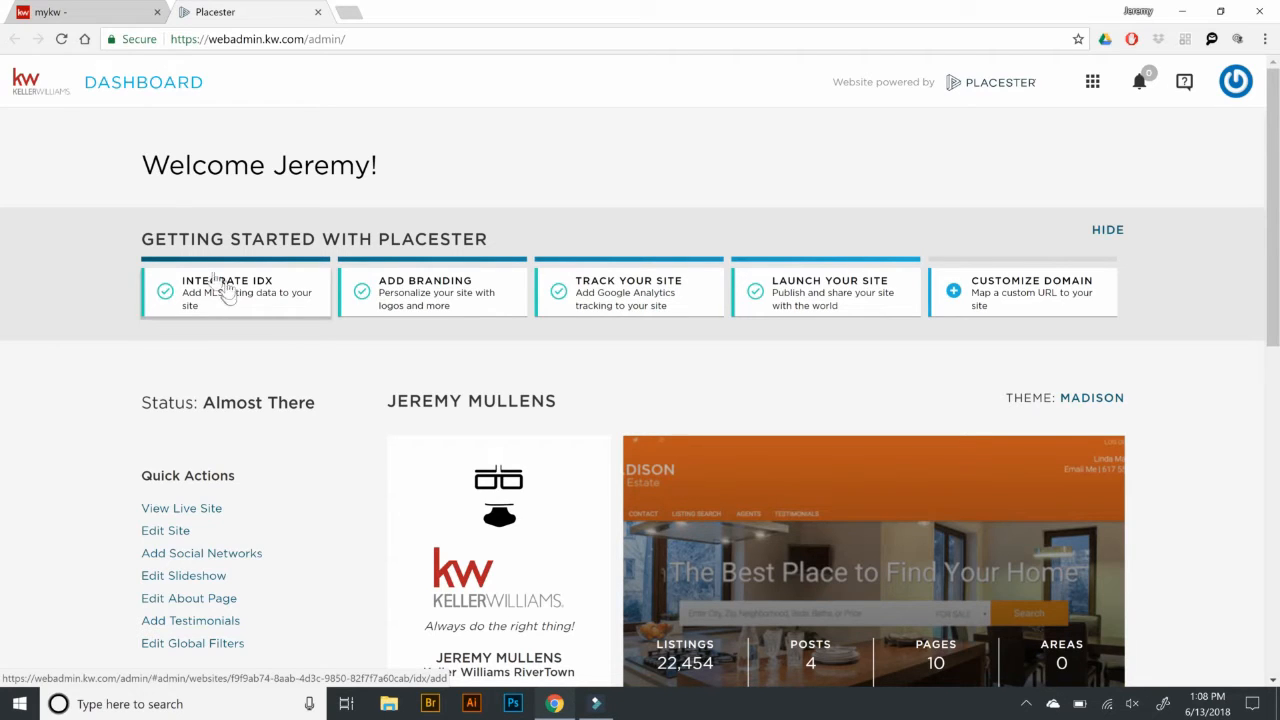
# Step: Start and then dismiss the Integrate IDX request, and switch to SITES from the apps grid
pyautogui.click(228, 288)
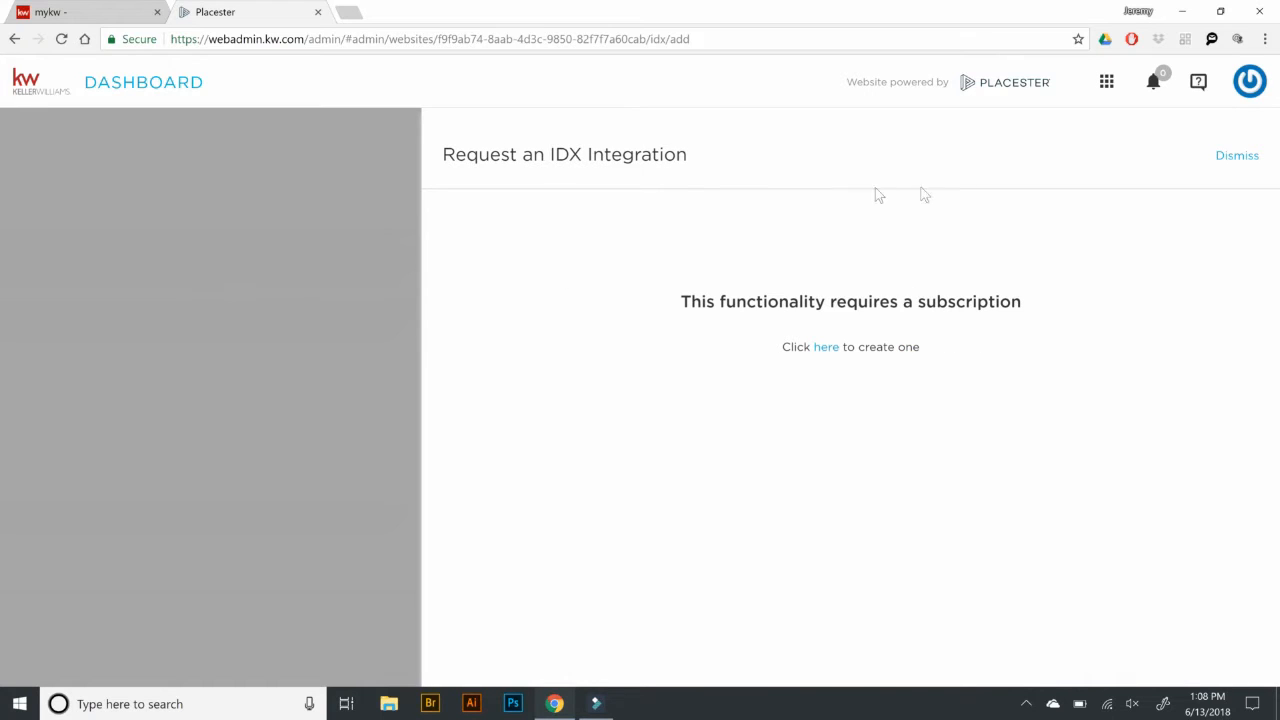
pyautogui.click(1236, 157)
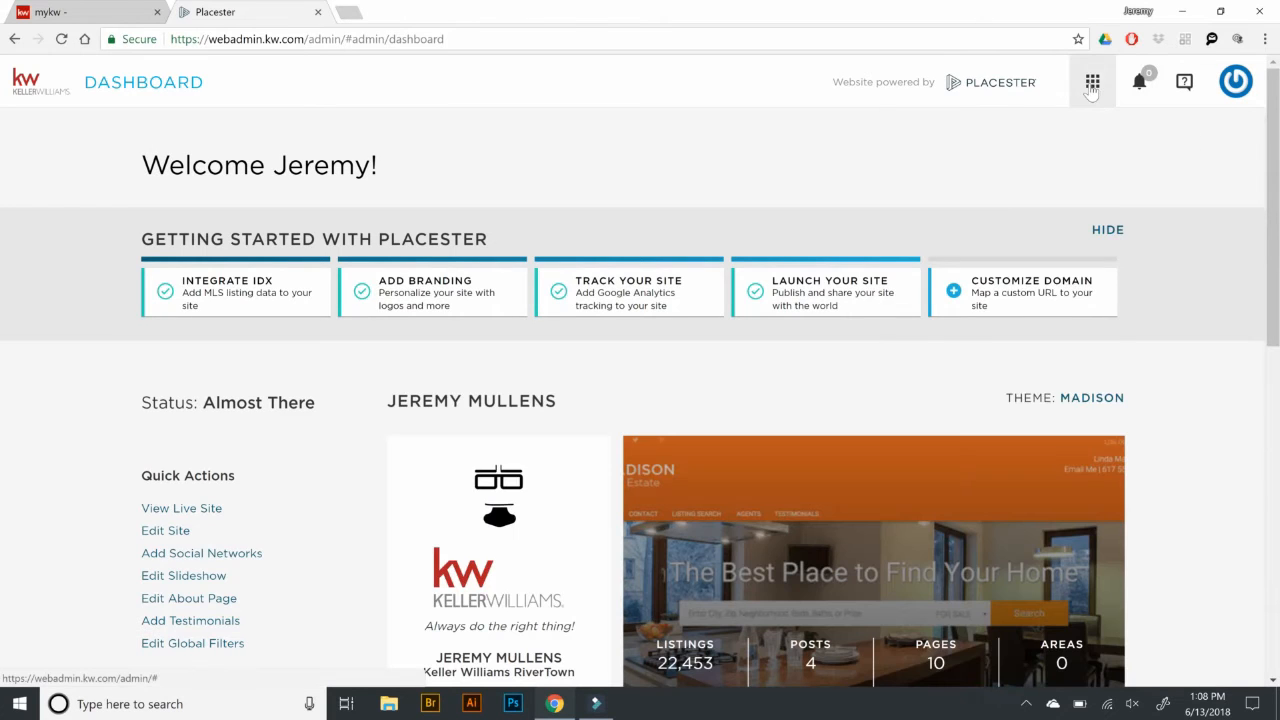
pyautogui.click(1092, 84)
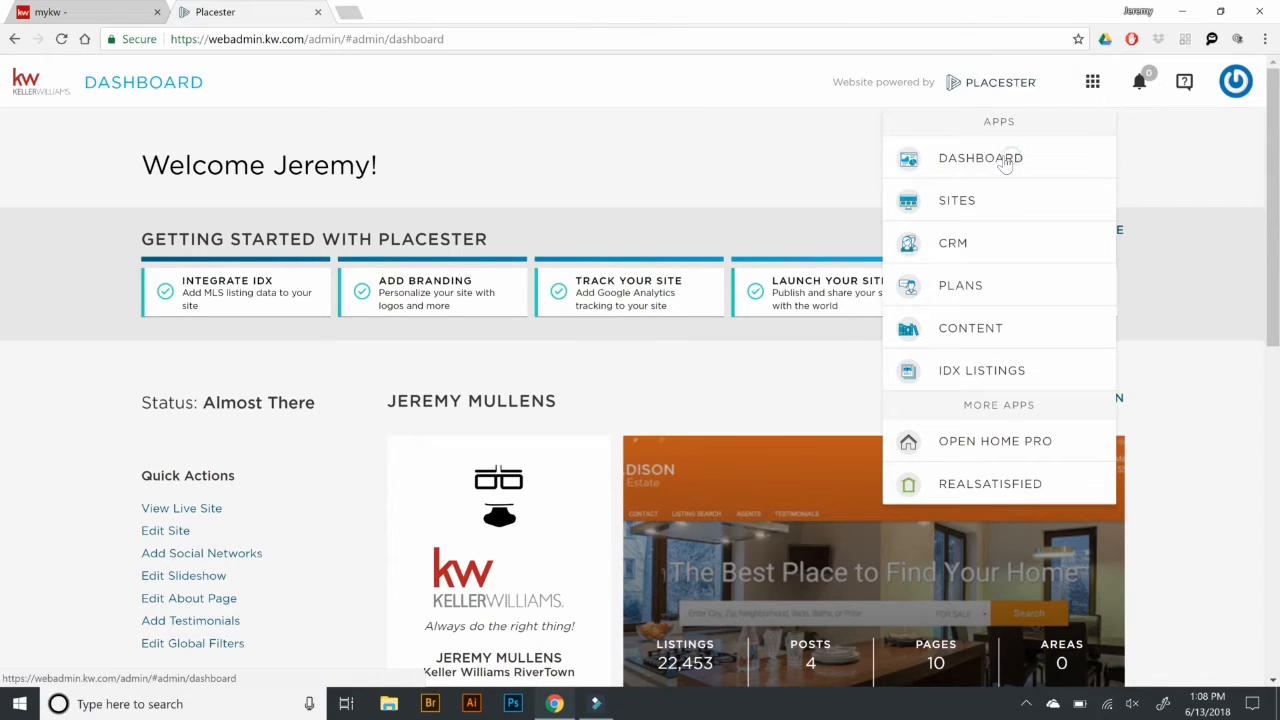
pyautogui.click(982, 206)
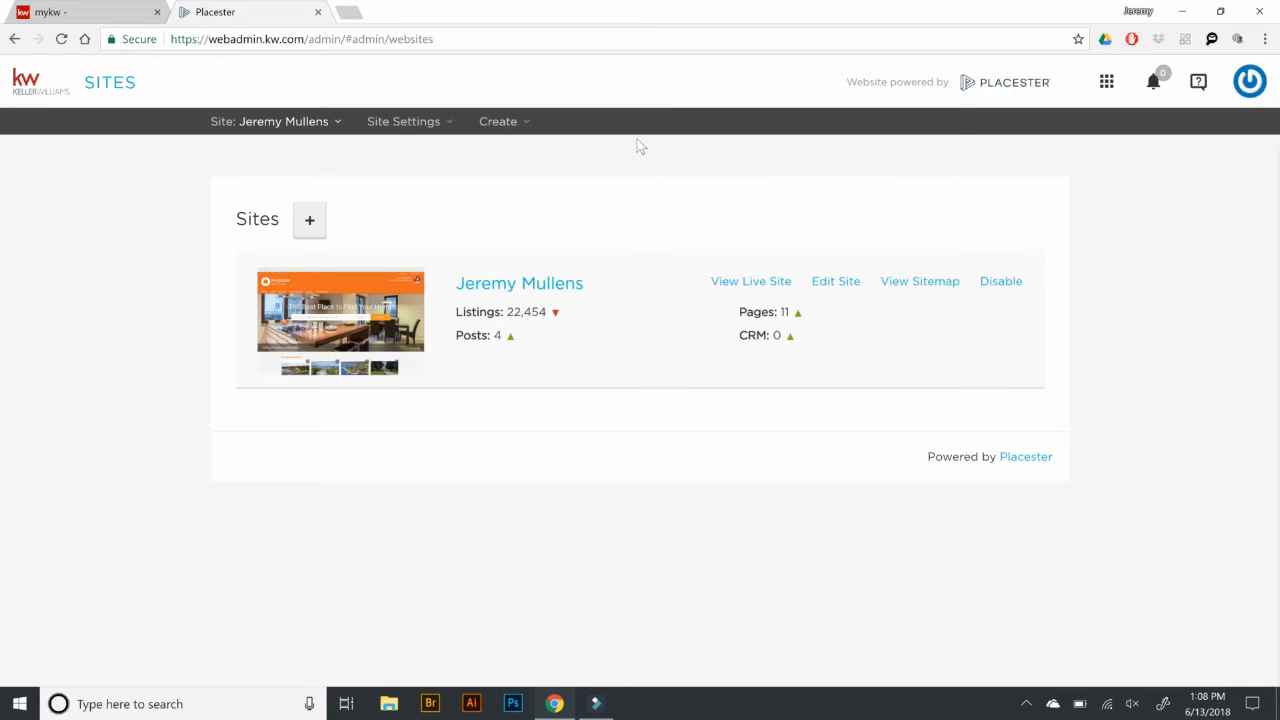
# Step: Review Site Settings > IDX Integration, then go back to DASHBOARD from the apps grid
pyautogui.click(450, 125)
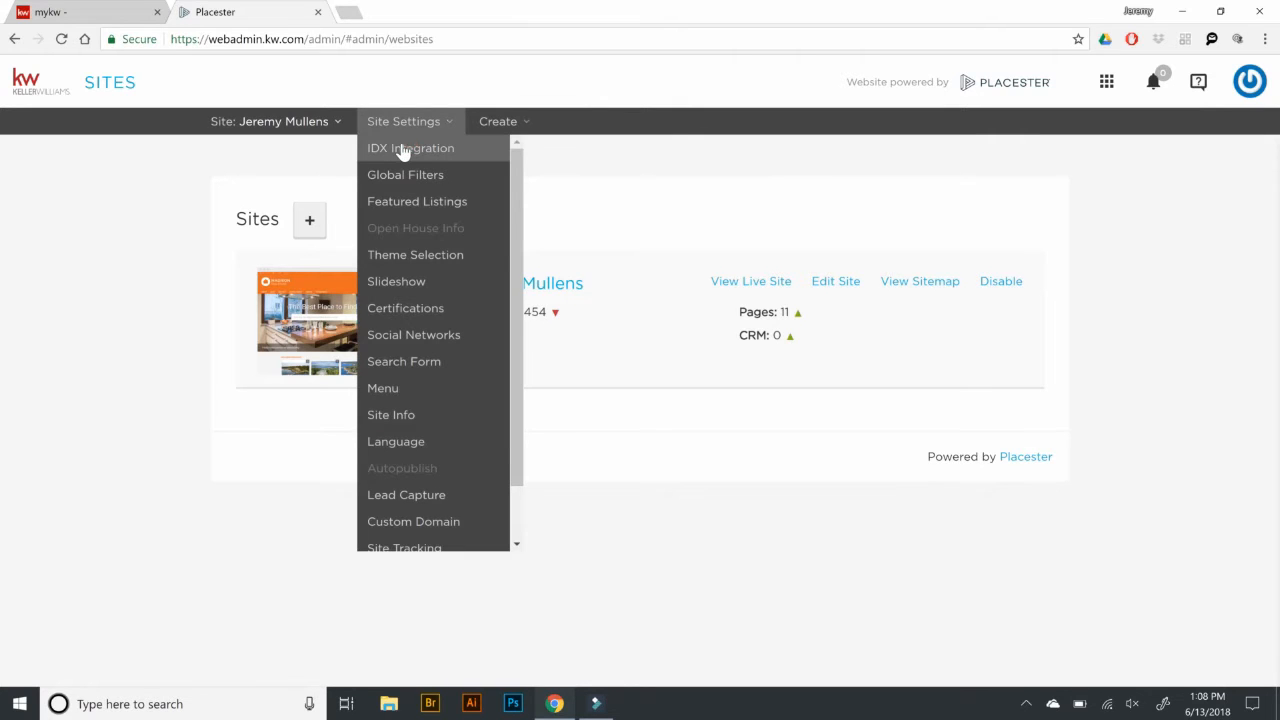
pyautogui.click(403, 150)
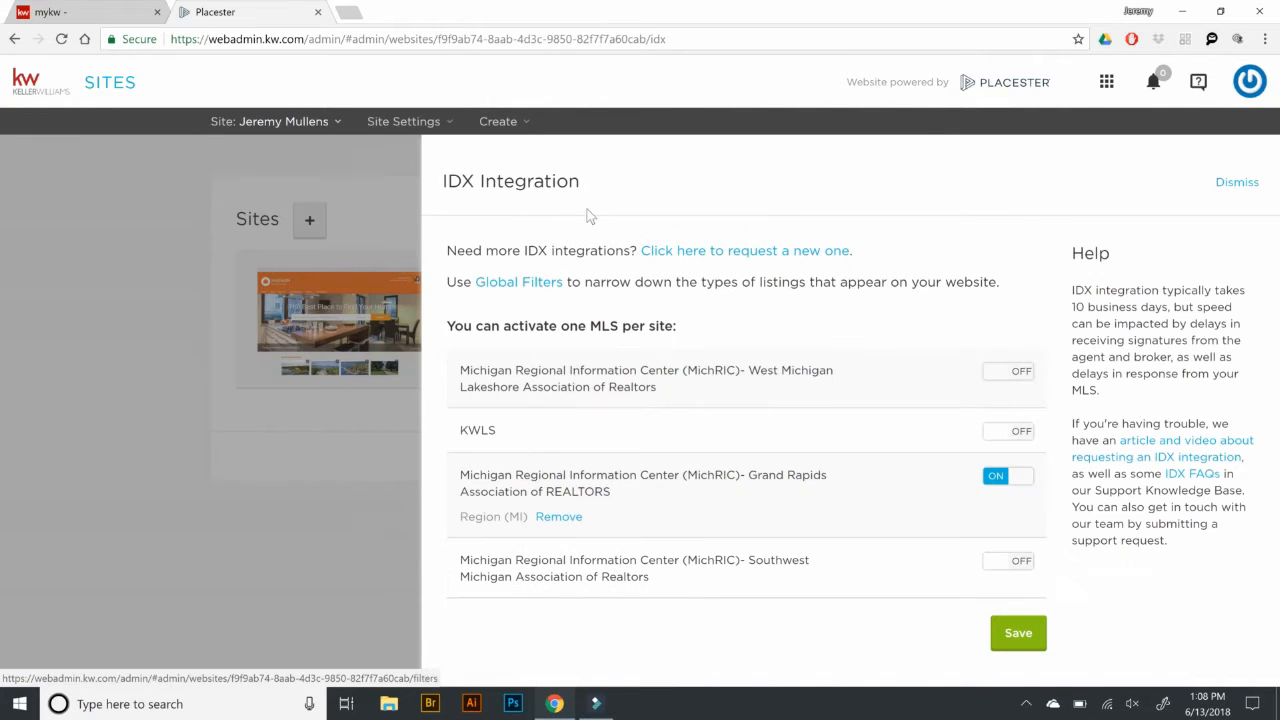
pyautogui.click(1097, 83)
pyautogui.click(962, 158)
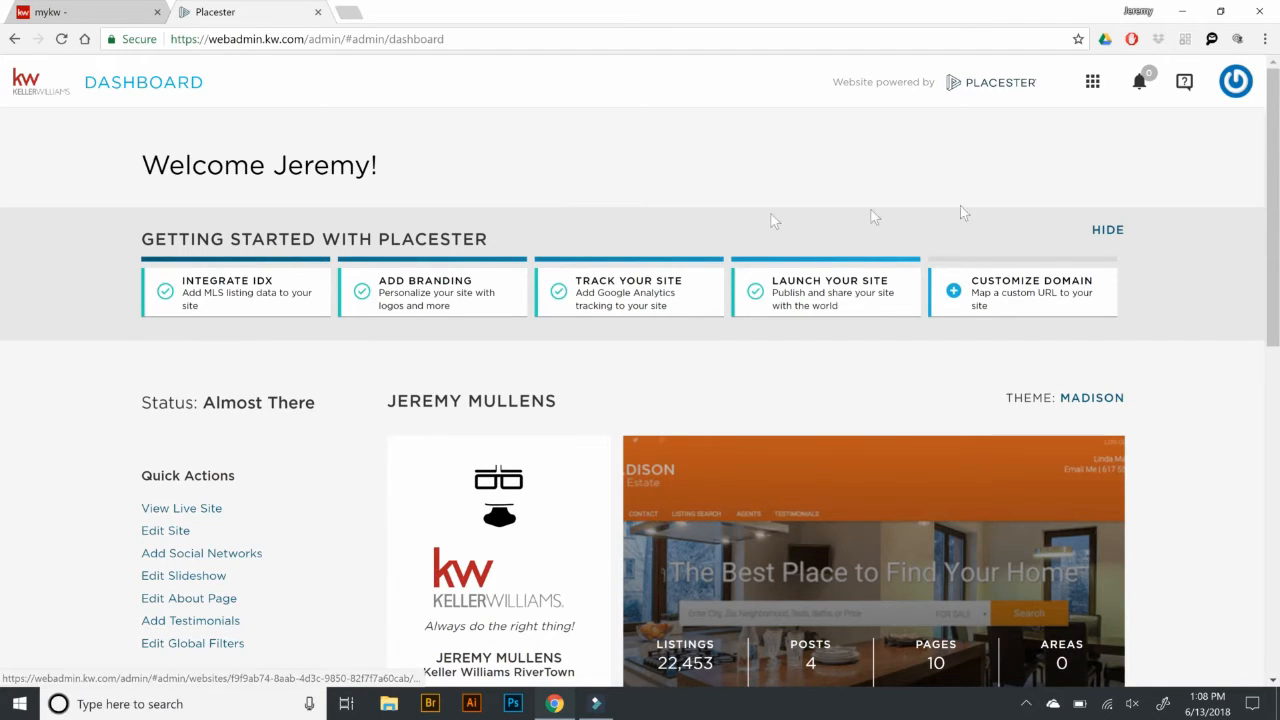
# Step: Switch to SITES from the apps grid and expand the Site Settings dropdown
pyautogui.click(1088, 84)
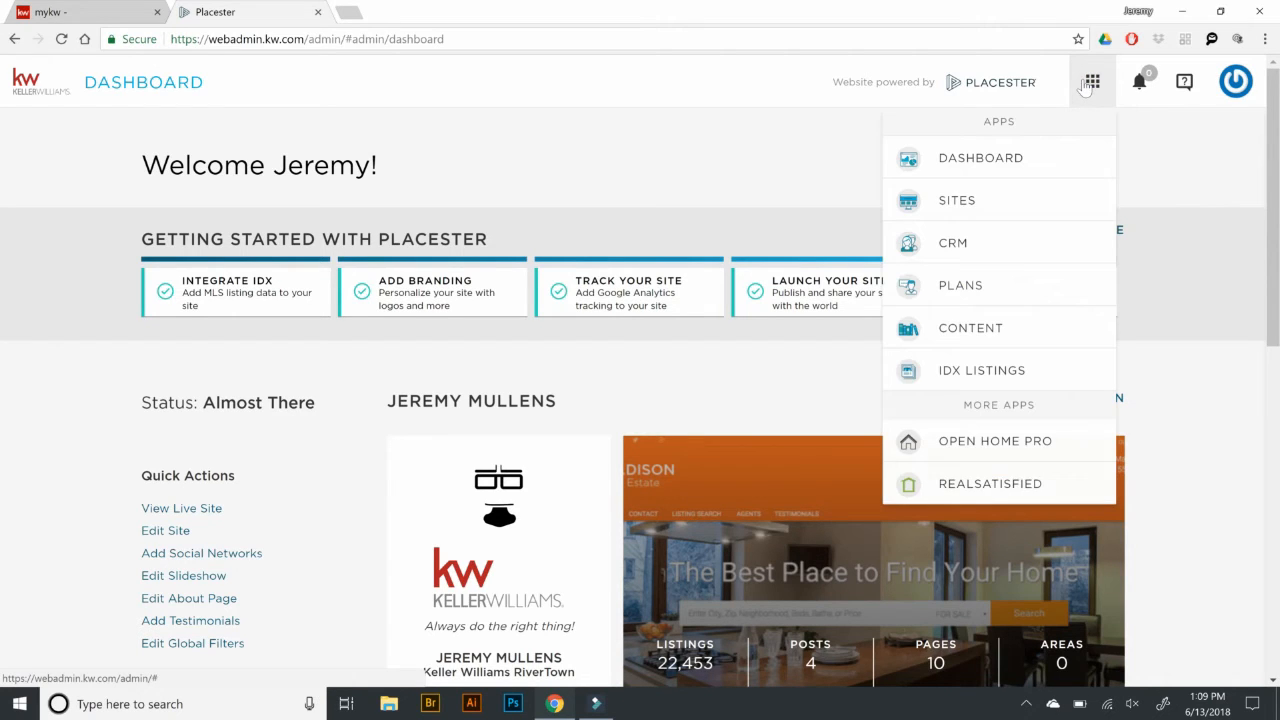
pyautogui.click(957, 202)
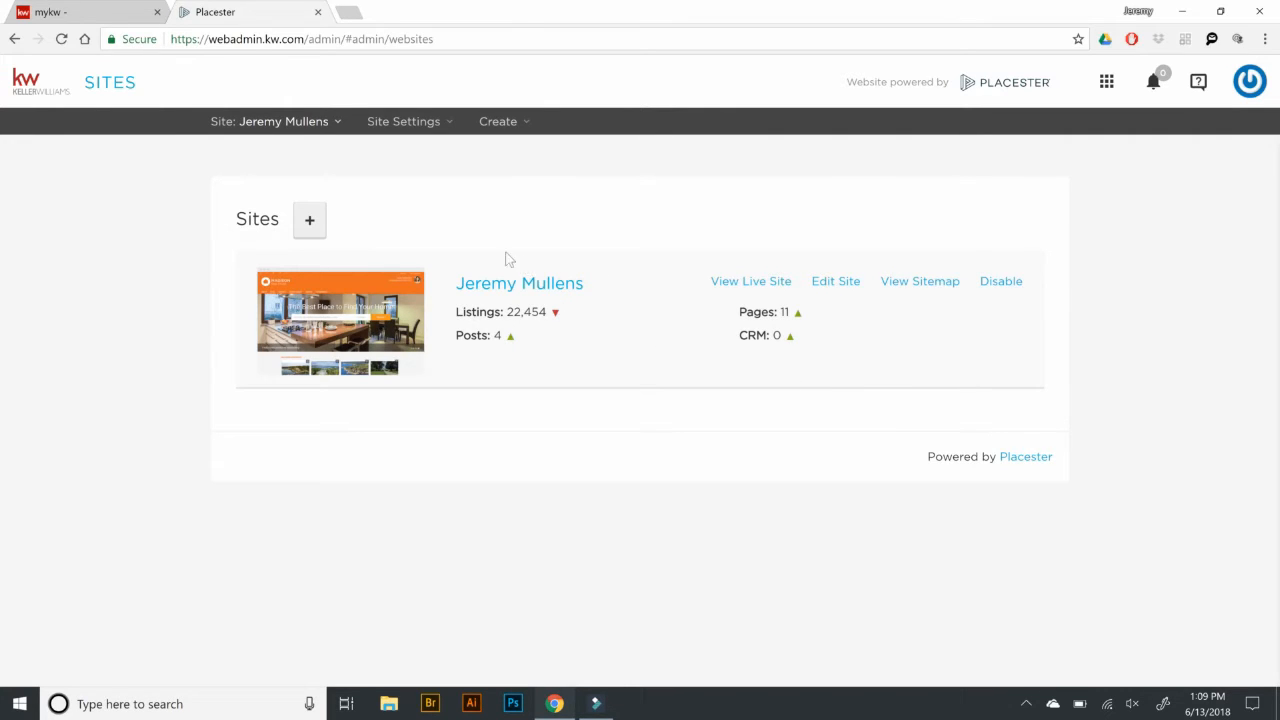
pyautogui.click(396, 129)
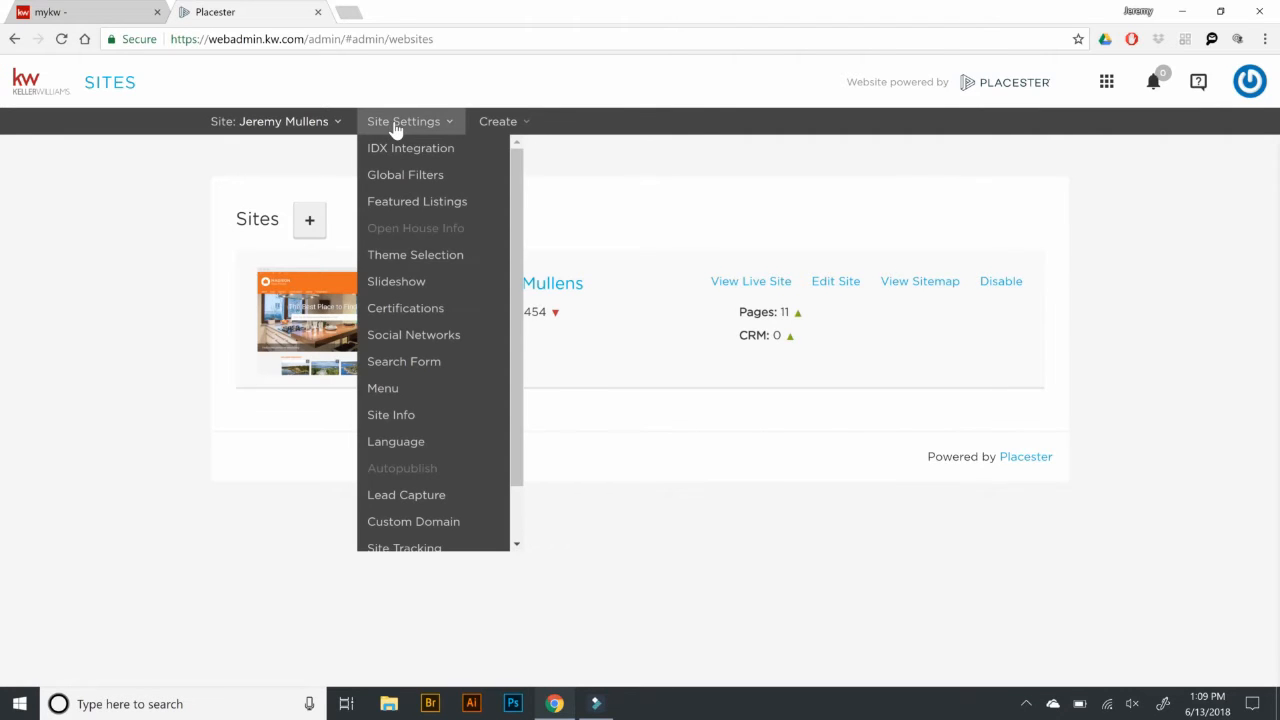
# Step: Save the IDX Integration settings with the Grand Rapids MichRIC MLS toggled on
pyautogui.click(397, 150)
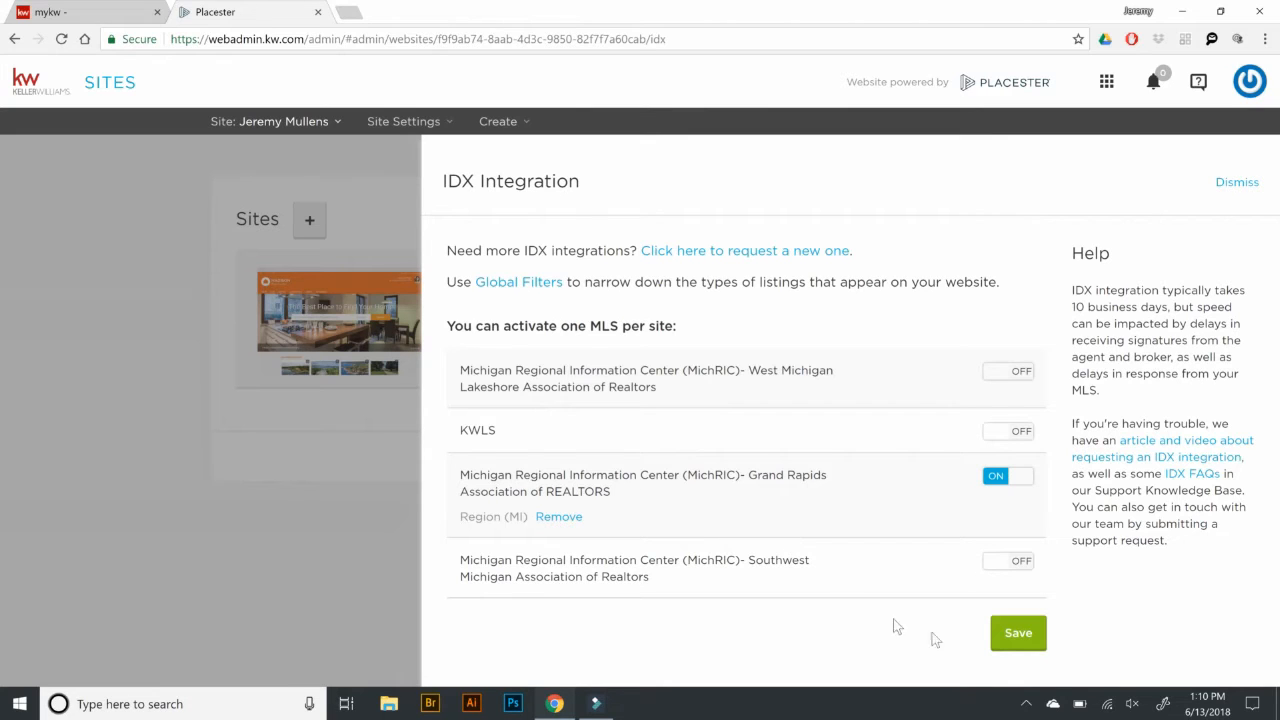
pyautogui.click(1014, 640)
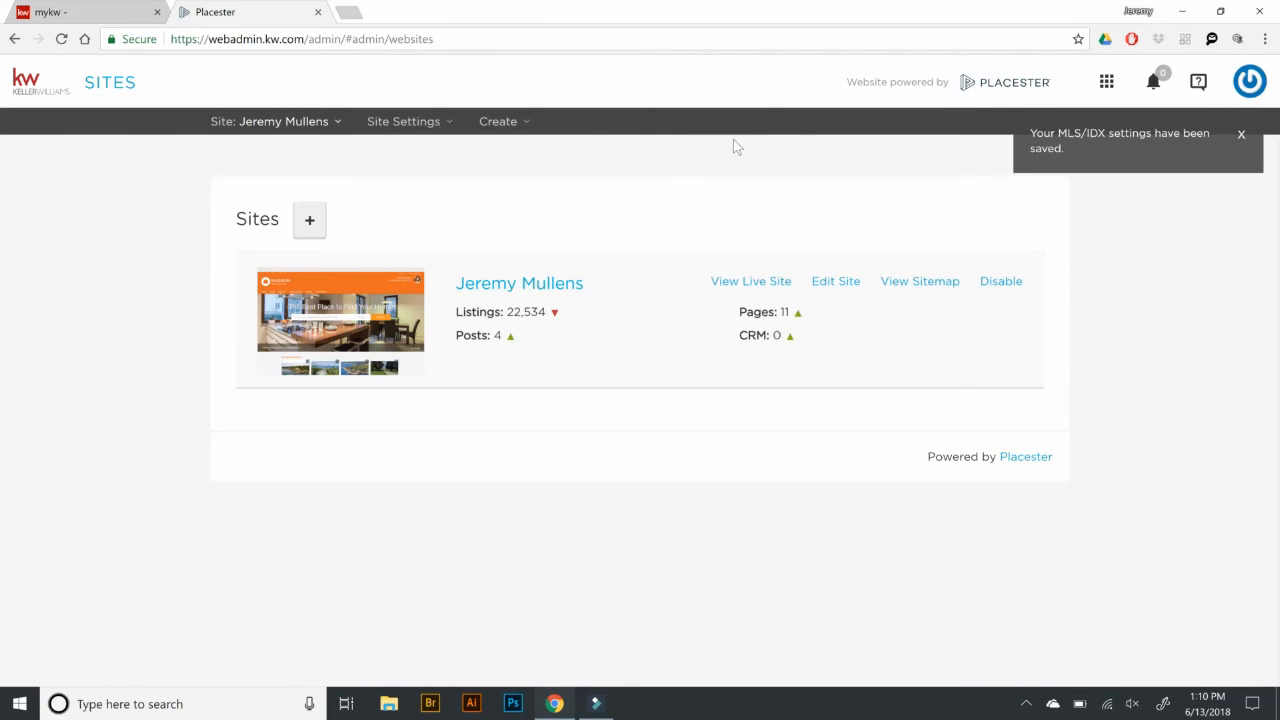
# Step: Open and close the Help (?) menu, then expand the Site Settings dropdown
pyautogui.click(557, 153)
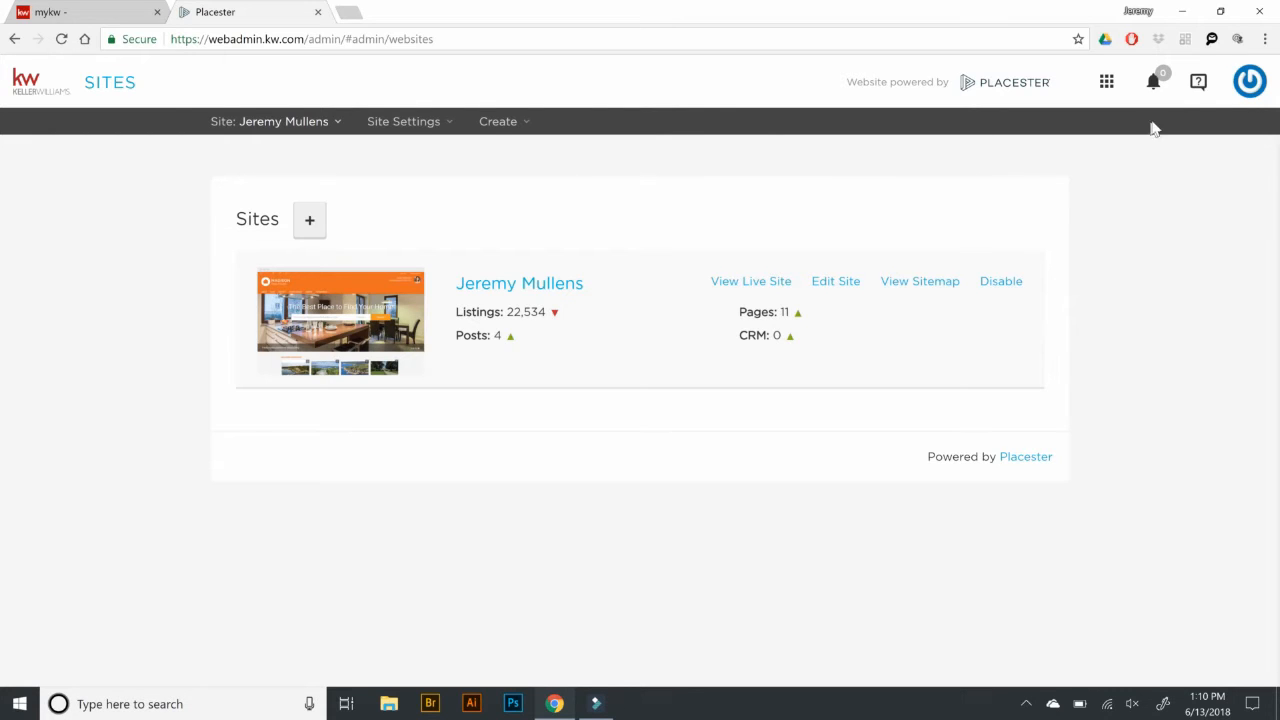
pyautogui.click(1189, 89)
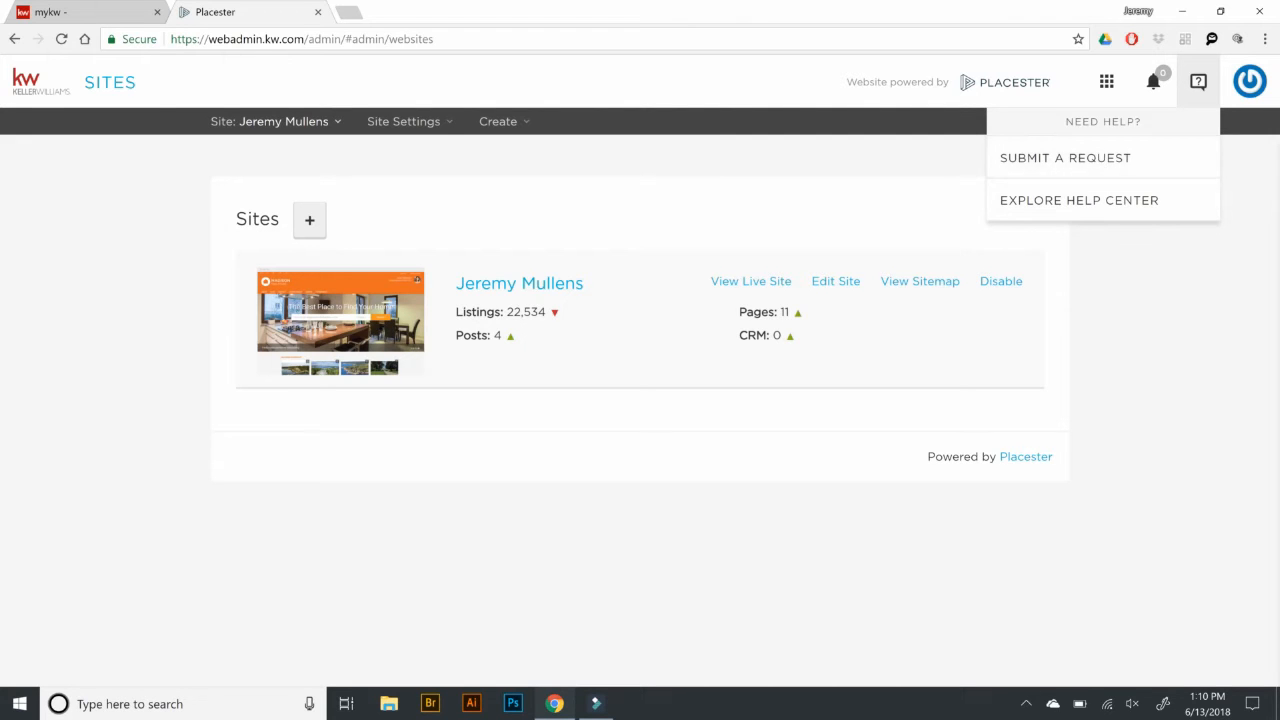
pyautogui.click(826, 155)
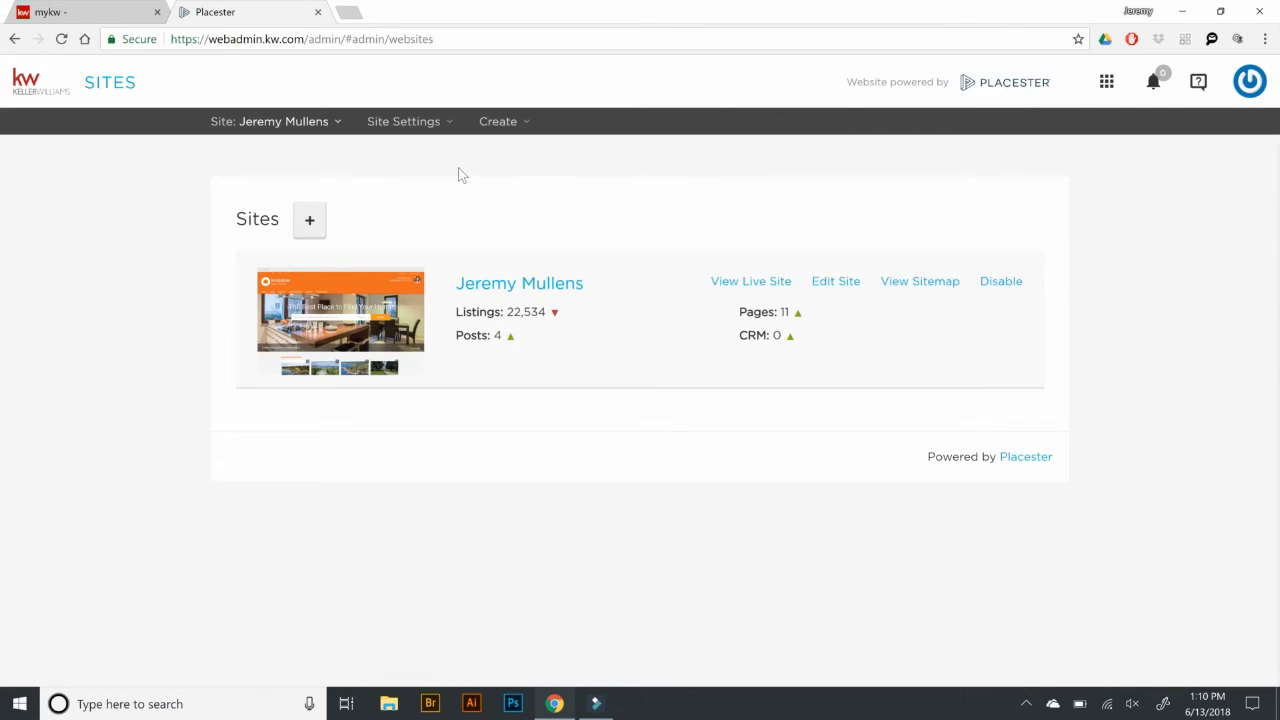
pyautogui.click(403, 130)
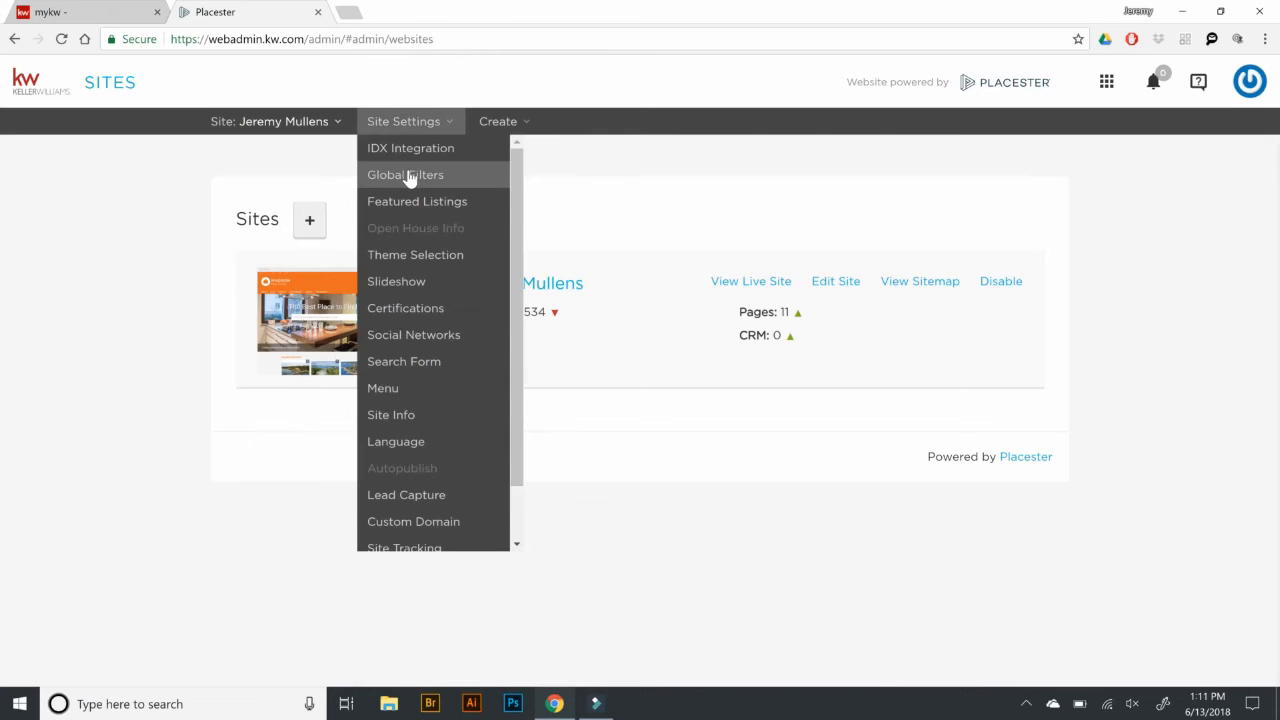
# Step: Look over the Global Filters listing settings, then return to the Sites overview page
pyautogui.click(409, 176)
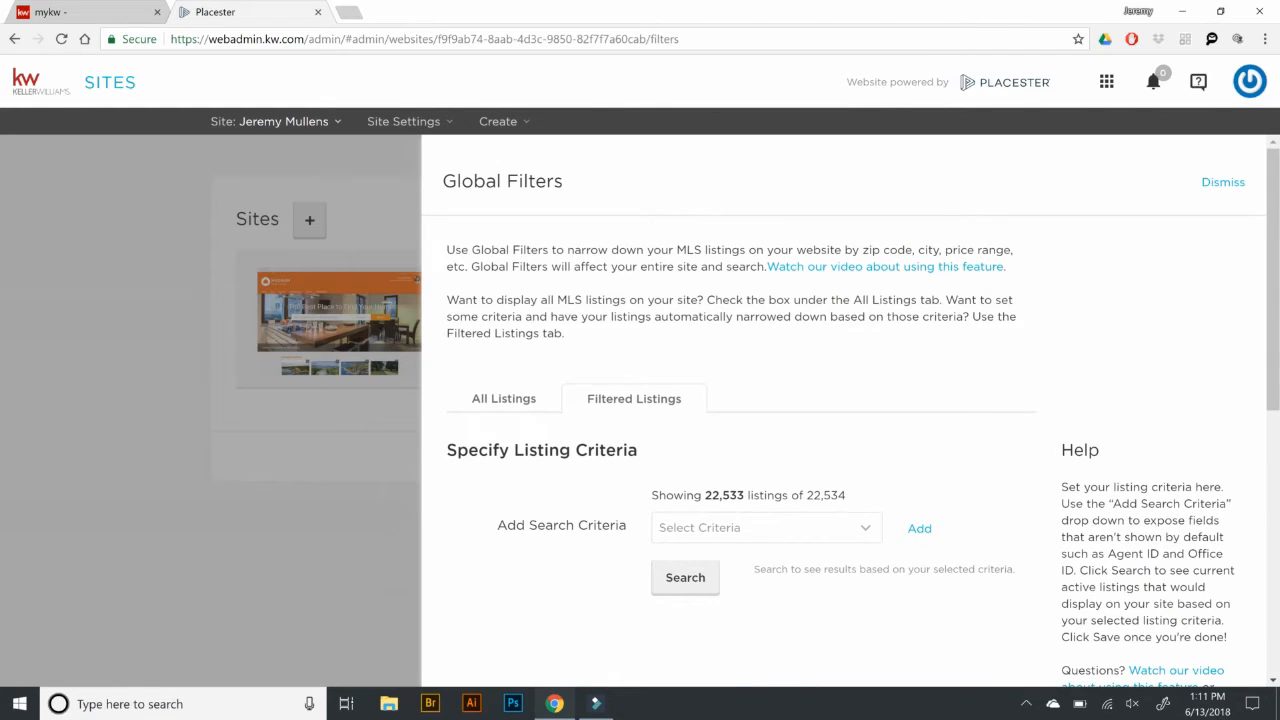
pyautogui.scroll(-3, 716, 276)
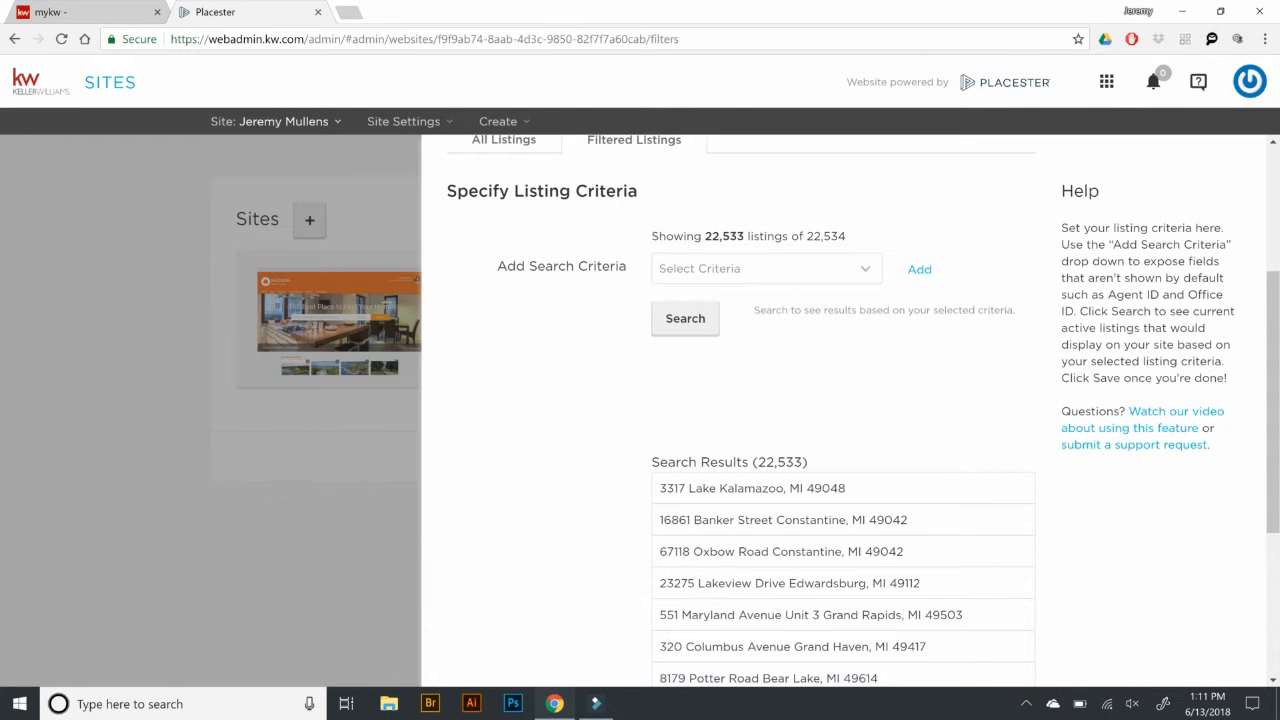
pyautogui.scroll(1, 740, 300)
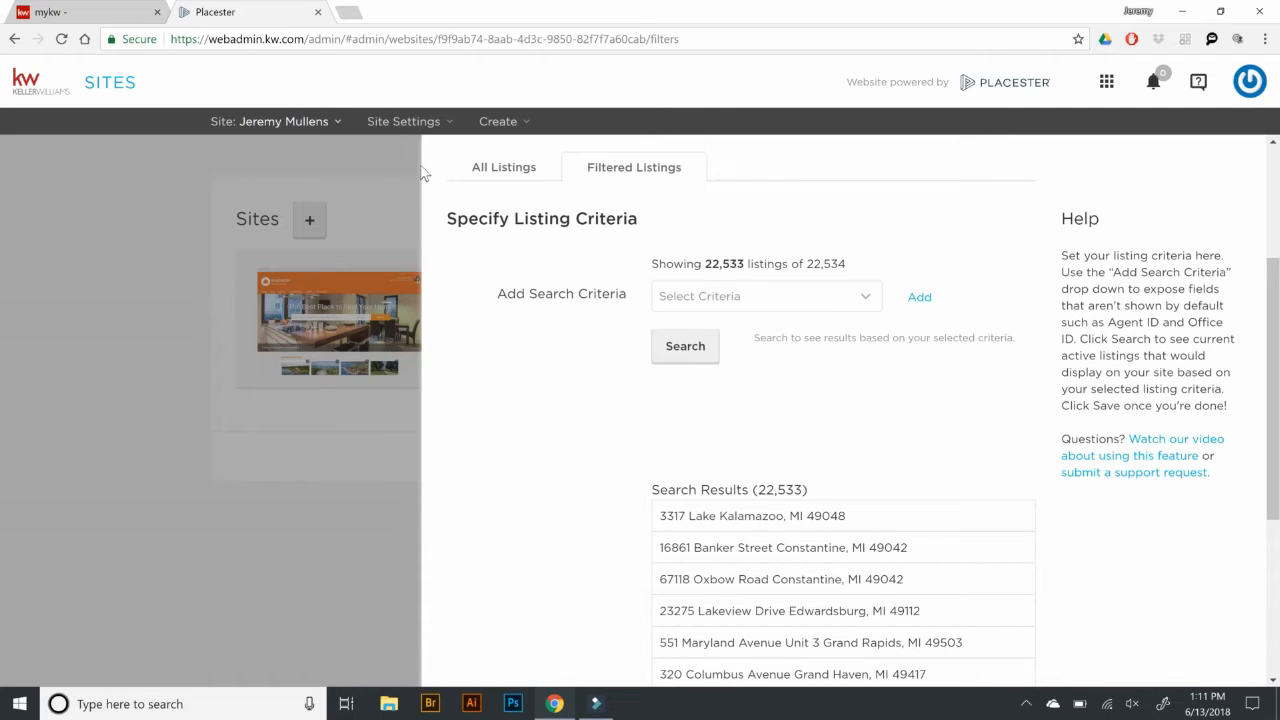
pyautogui.click(397, 122)
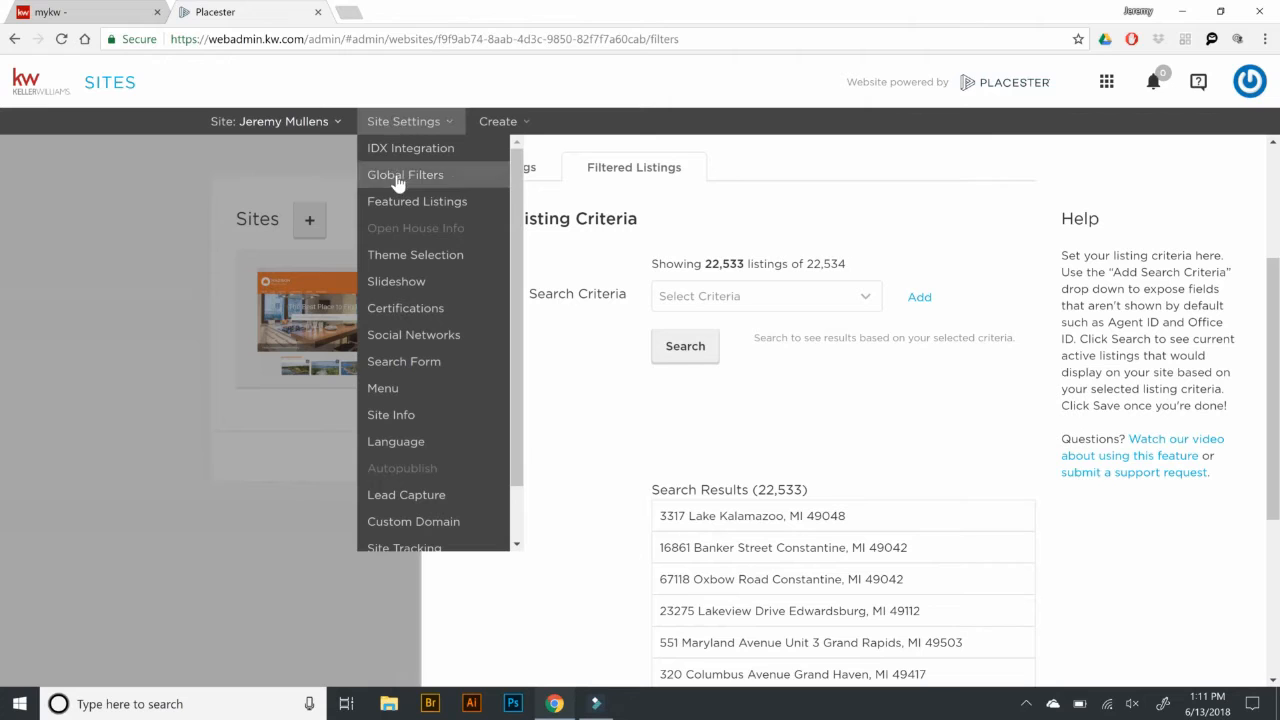
pyautogui.click(306, 173)
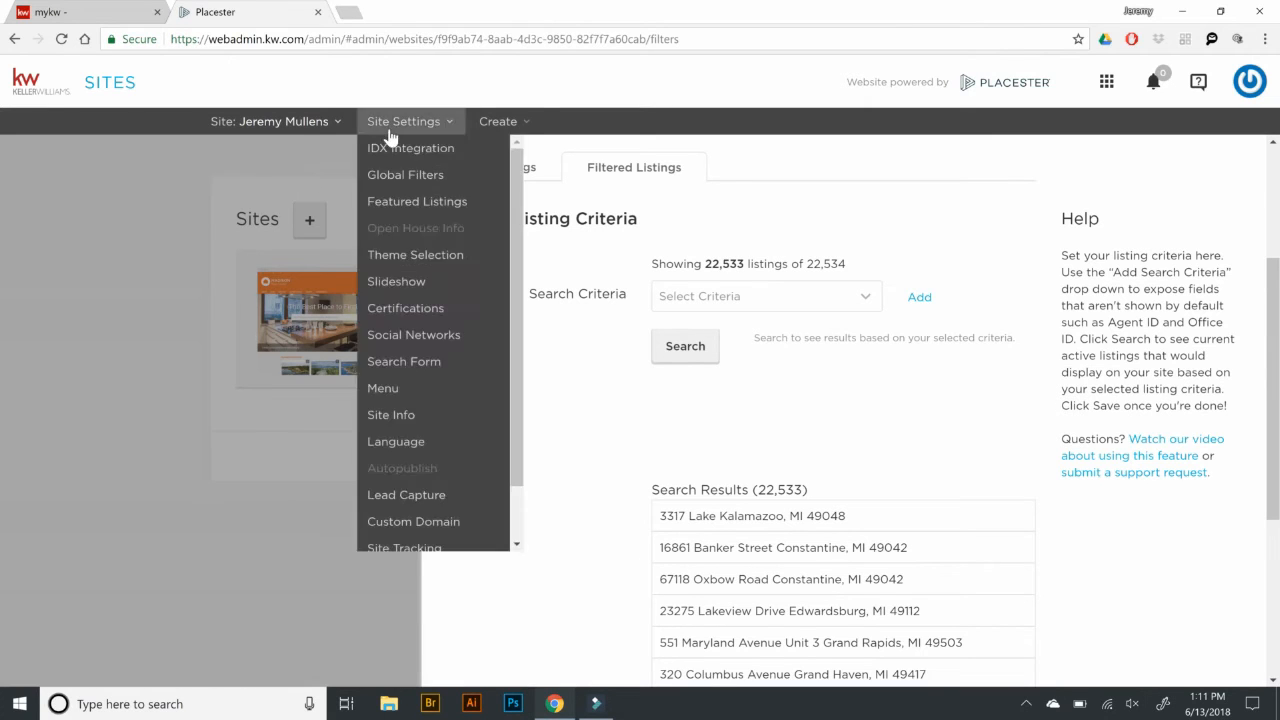
pyautogui.moveTo(300, 143)
pyautogui.moveTo(300, 145); pyautogui.dragTo(149, 234)
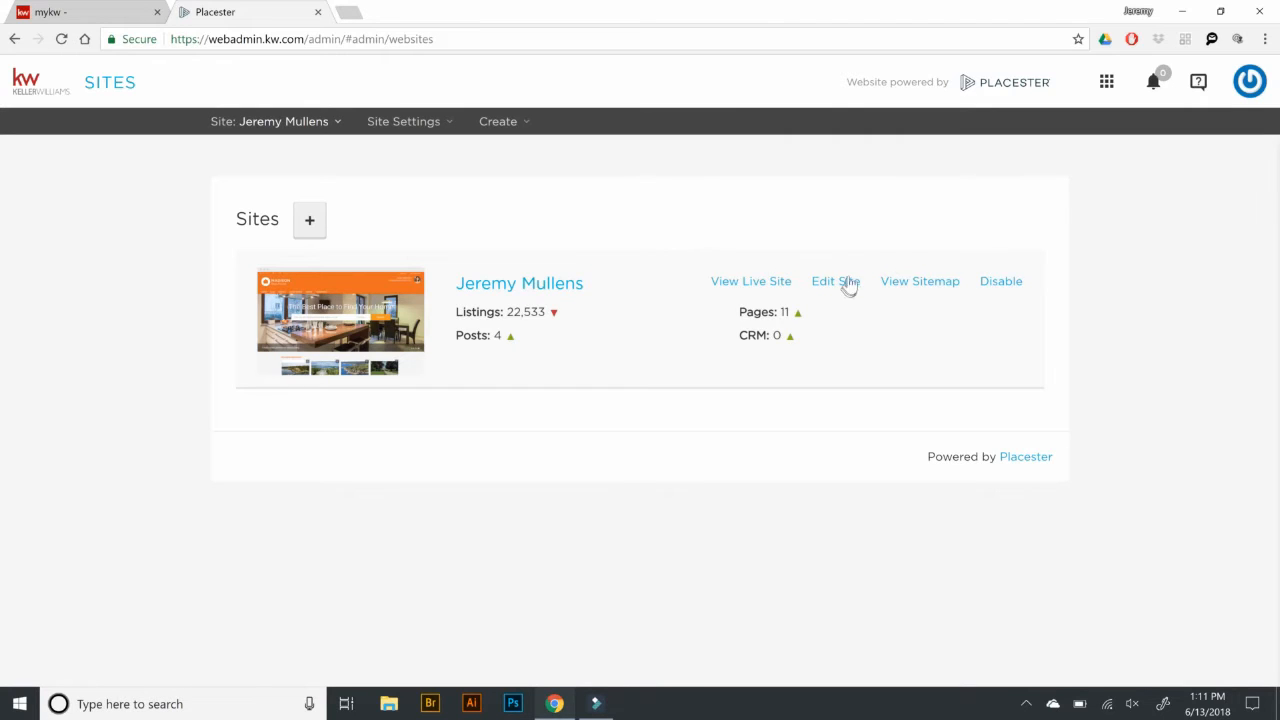
# Step: Open the live agent site in a new tab and scroll to its Featured Properties
pyautogui.rightClick(789, 283)
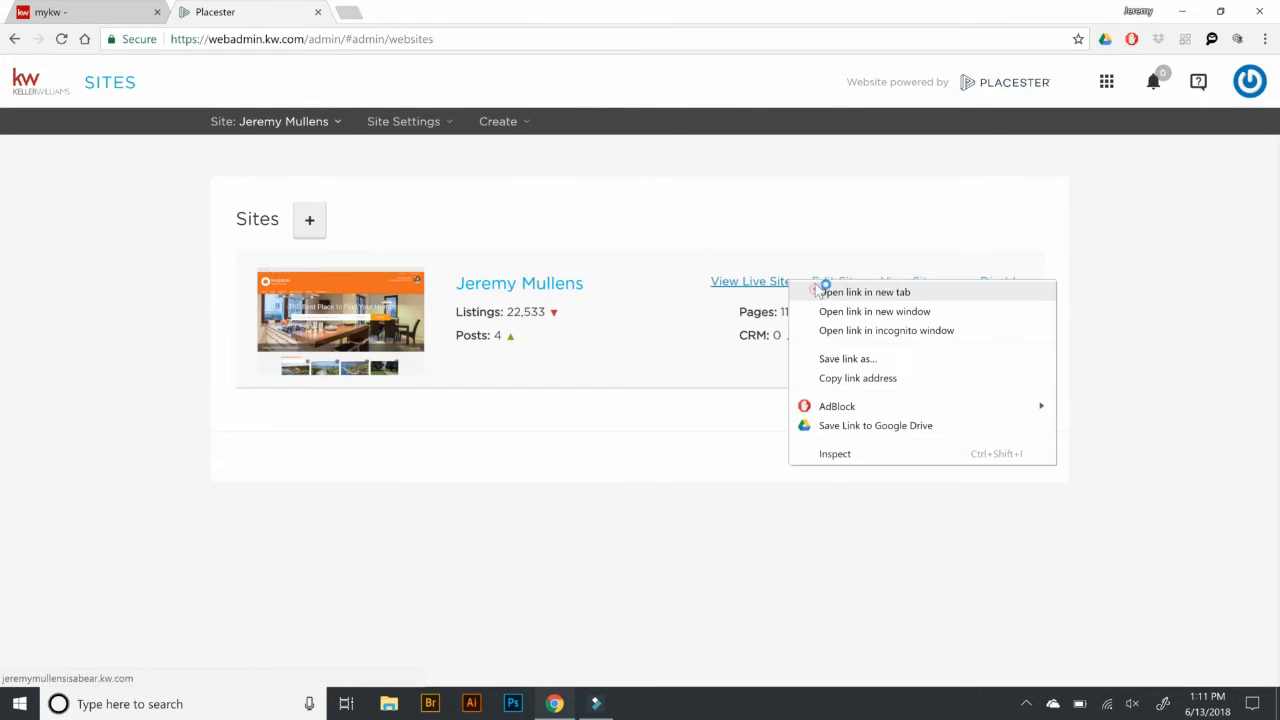
pyautogui.click(808, 293)
pyautogui.hotkey('ctrl', 'Tab')
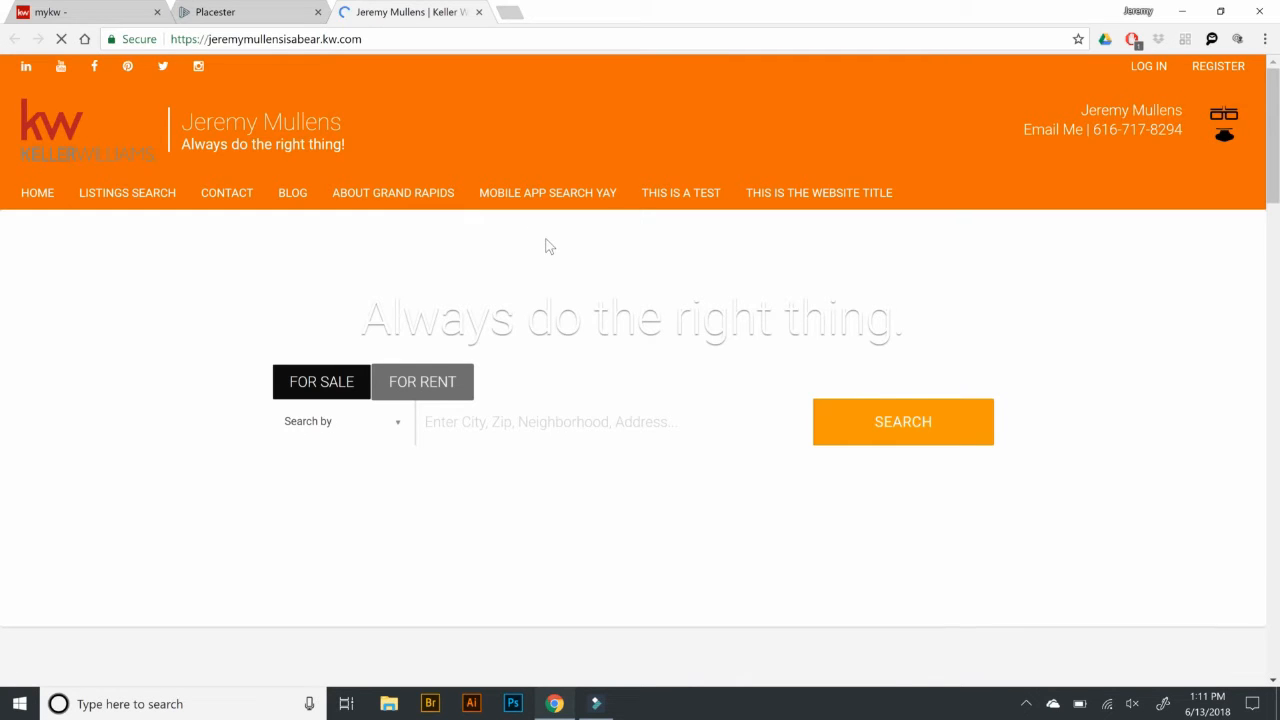
pyautogui.scroll(-5, 548, 240)
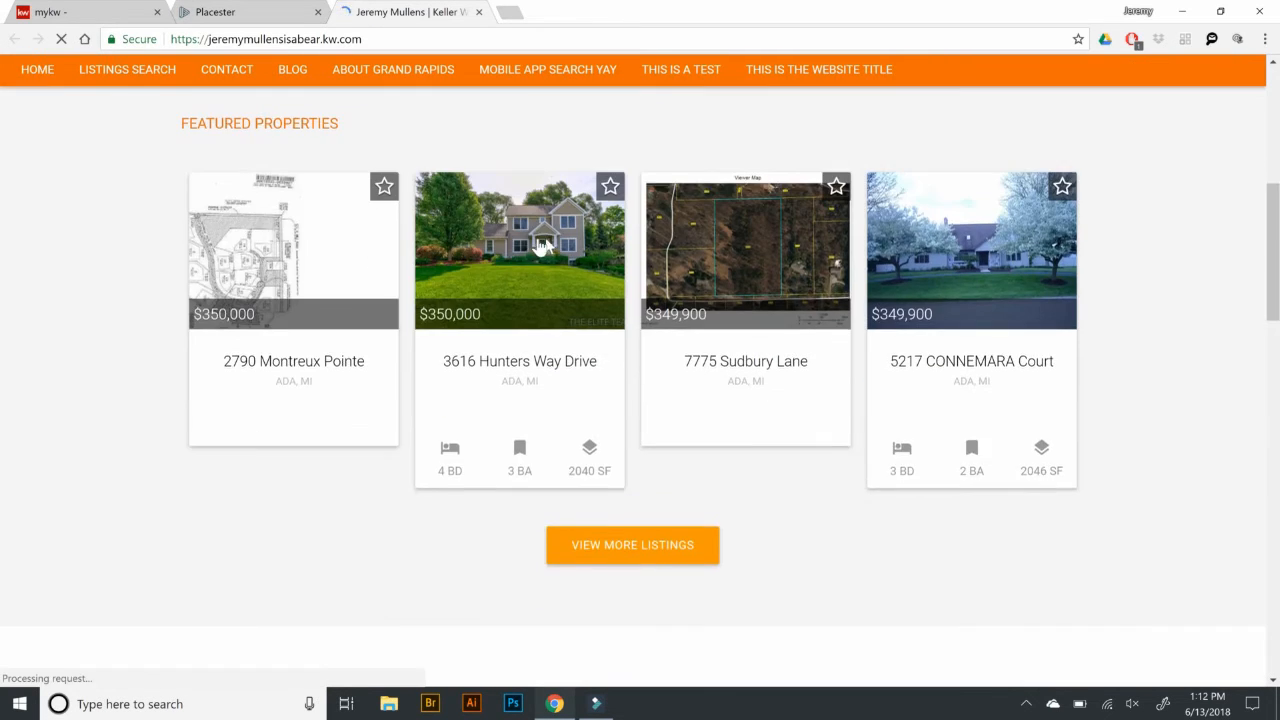
pyautogui.scroll(-1, 548, 245)
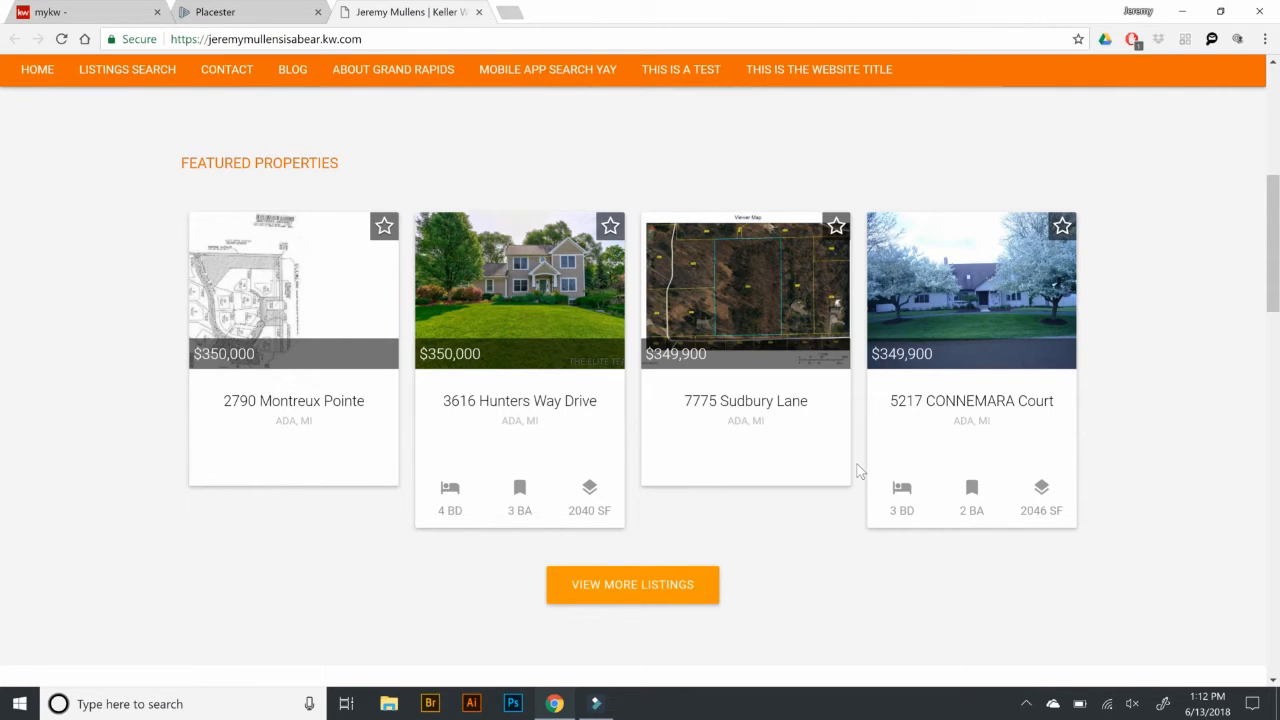
# Step: Back in the admin tab, open Site Settings > Featured Listings
pyautogui.click(224, 10)
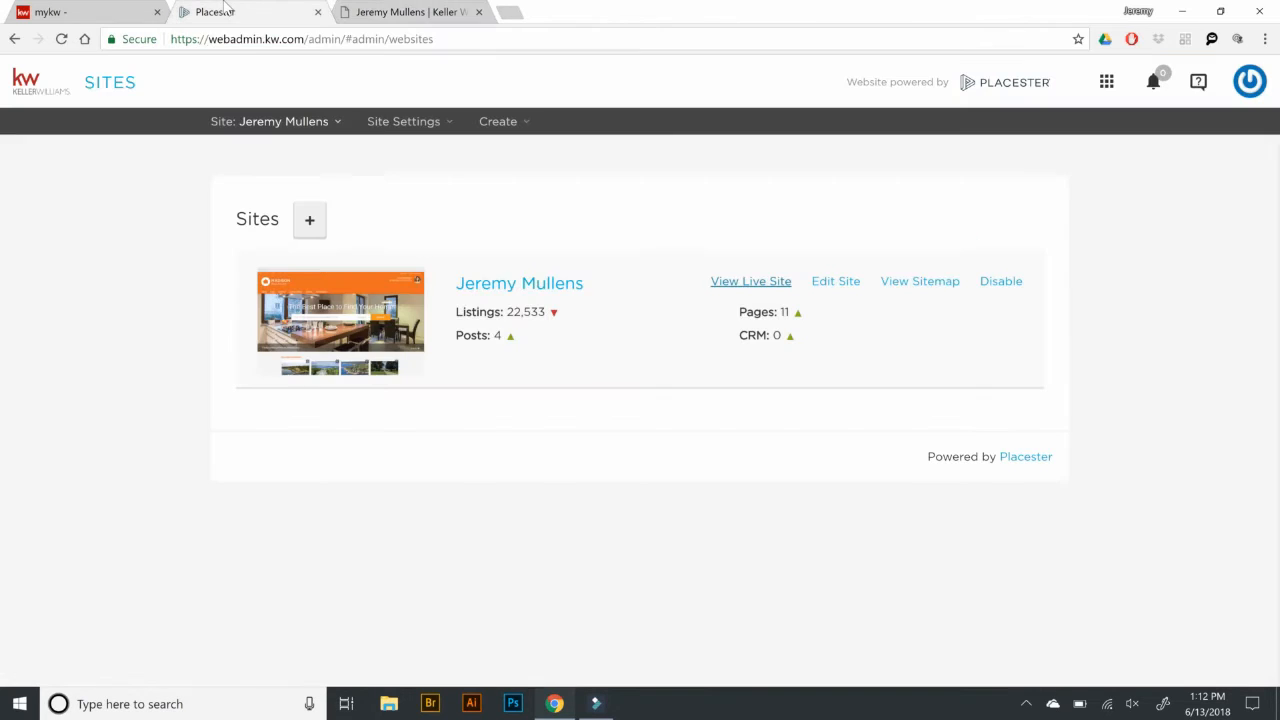
pyautogui.click(381, 124)
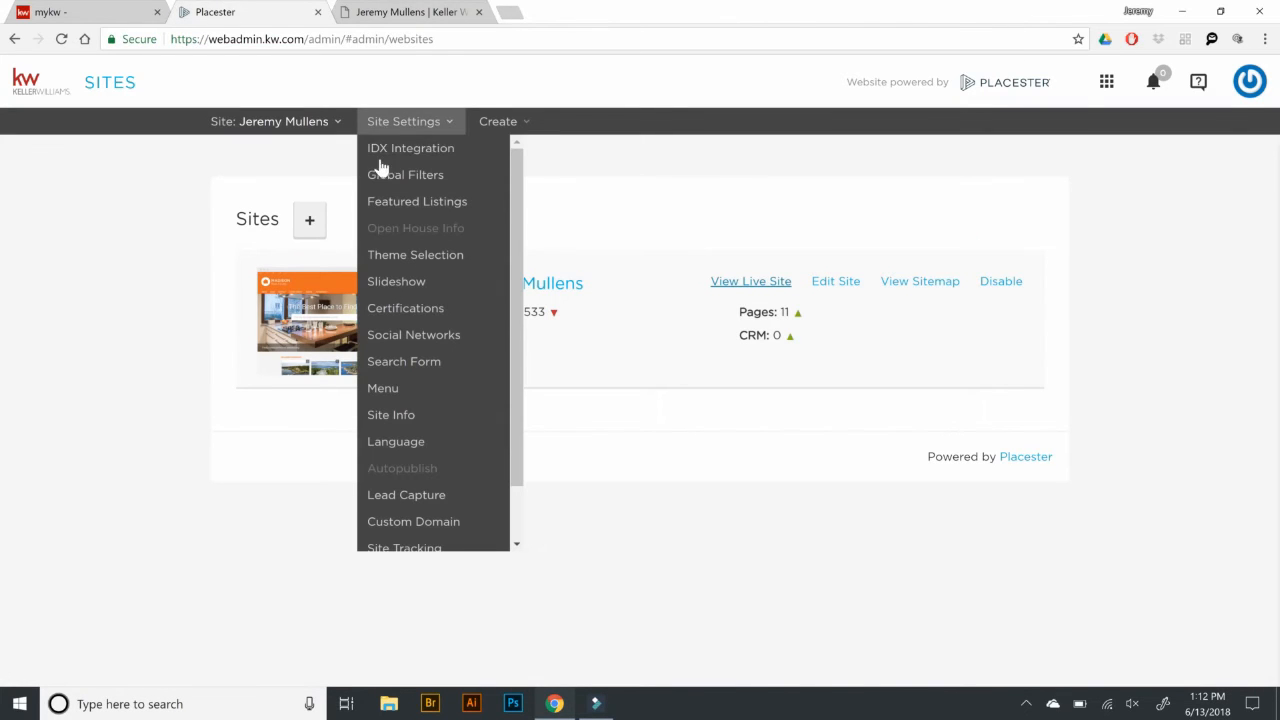
pyautogui.click(390, 203)
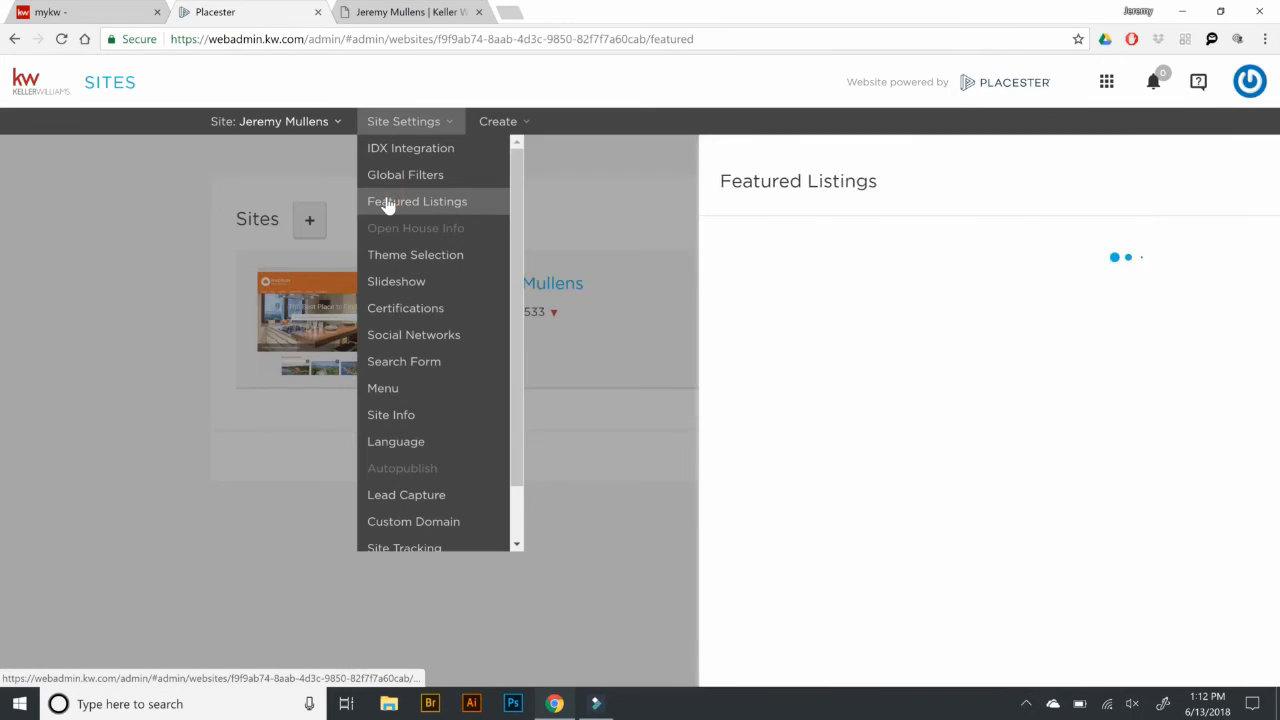
# Step: Review the Kent county, Ada city and $325,000–$350,000 criteria, then browse the addable criteria types
pyautogui.scroll(-3, 850, 415)
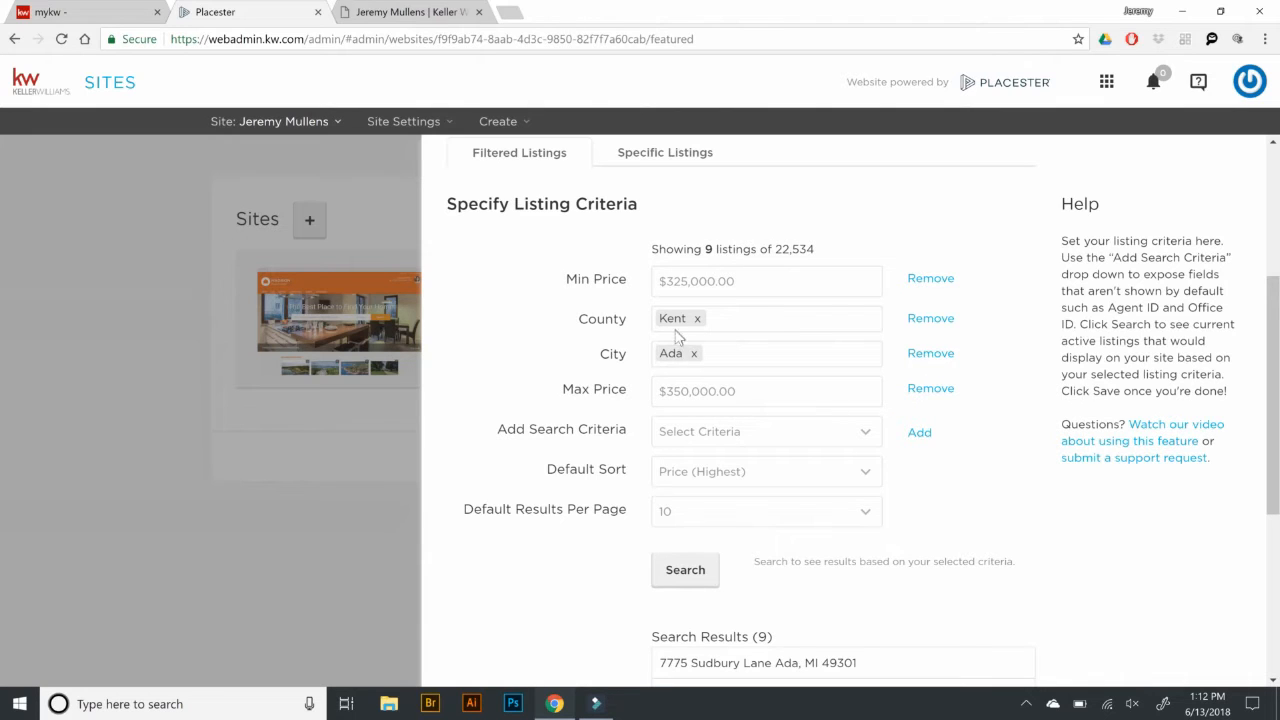
pyautogui.click(698, 432)
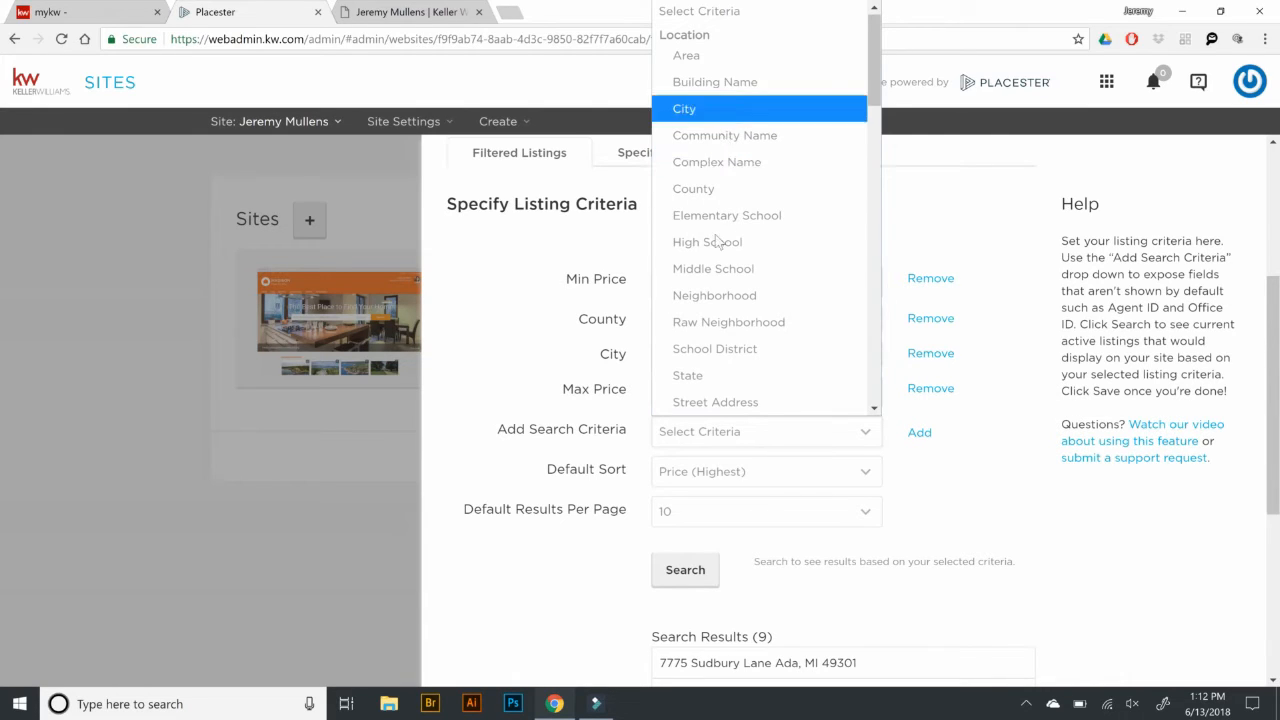
pyautogui.scroll(-2, 720, 245)
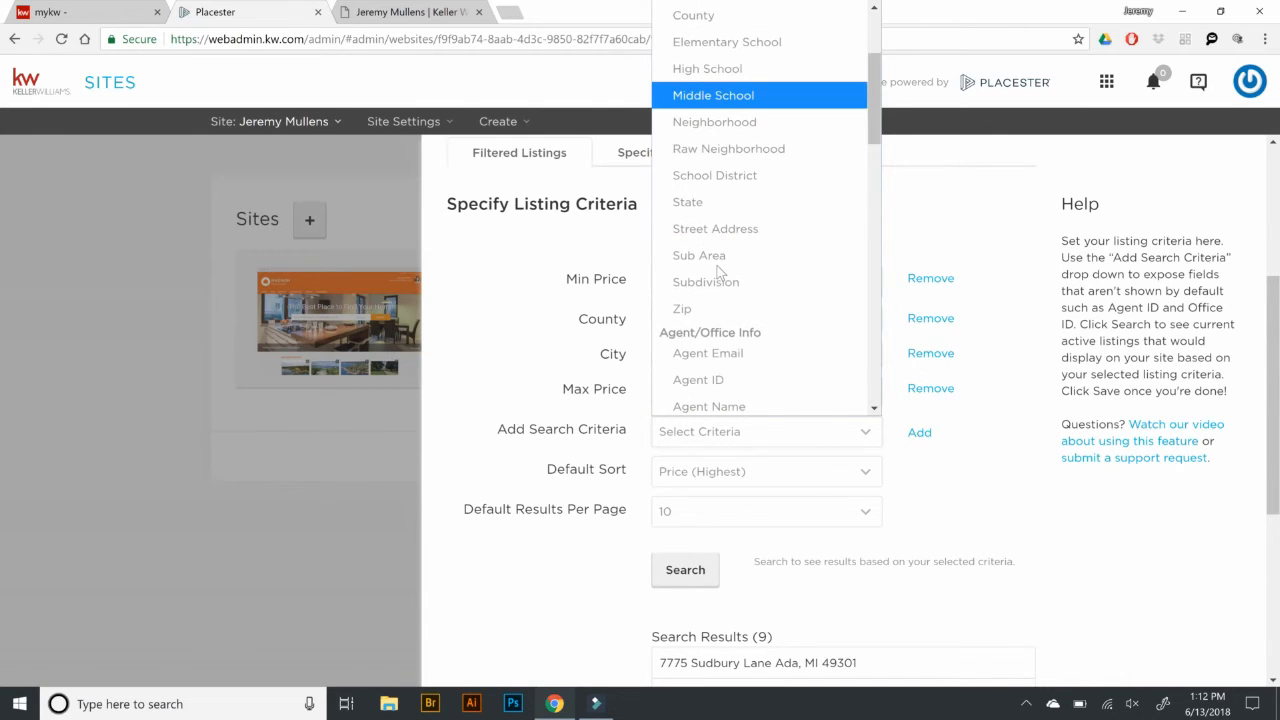
# Step: Add a State criterion row to the Featured Listings filter and set it to mi
pyautogui.click(692, 203)
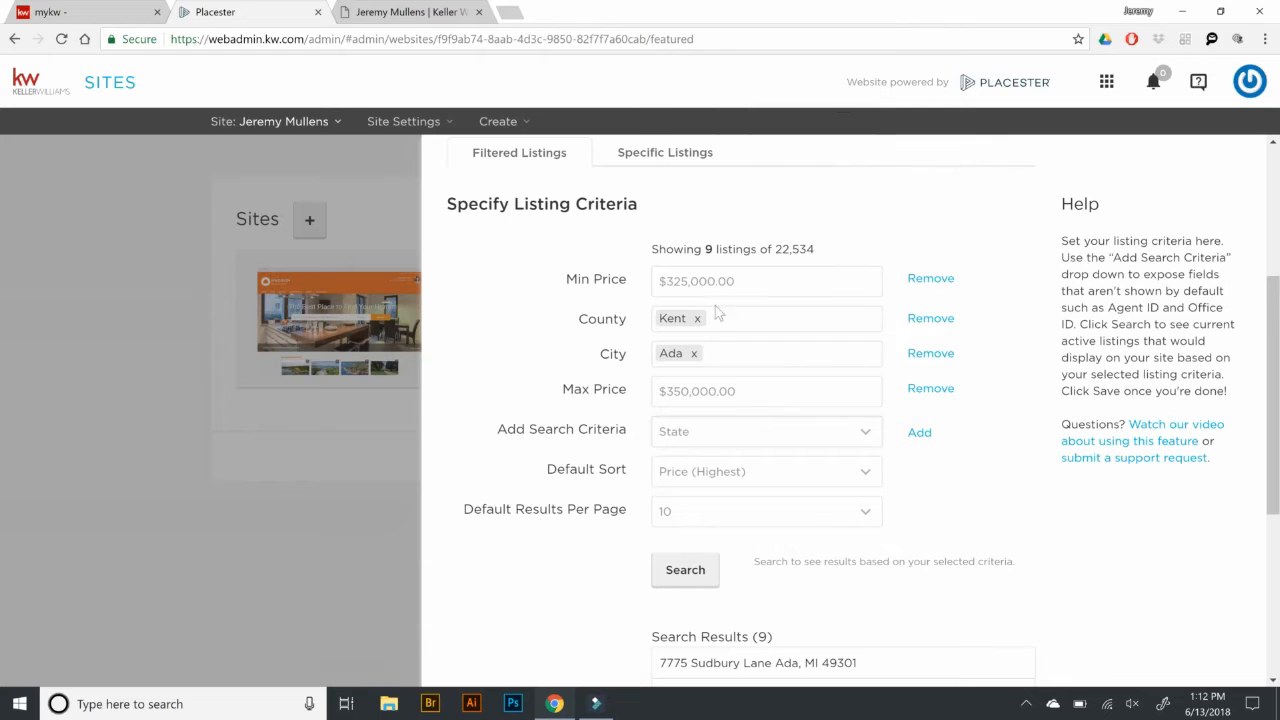
pyautogui.click(918, 433)
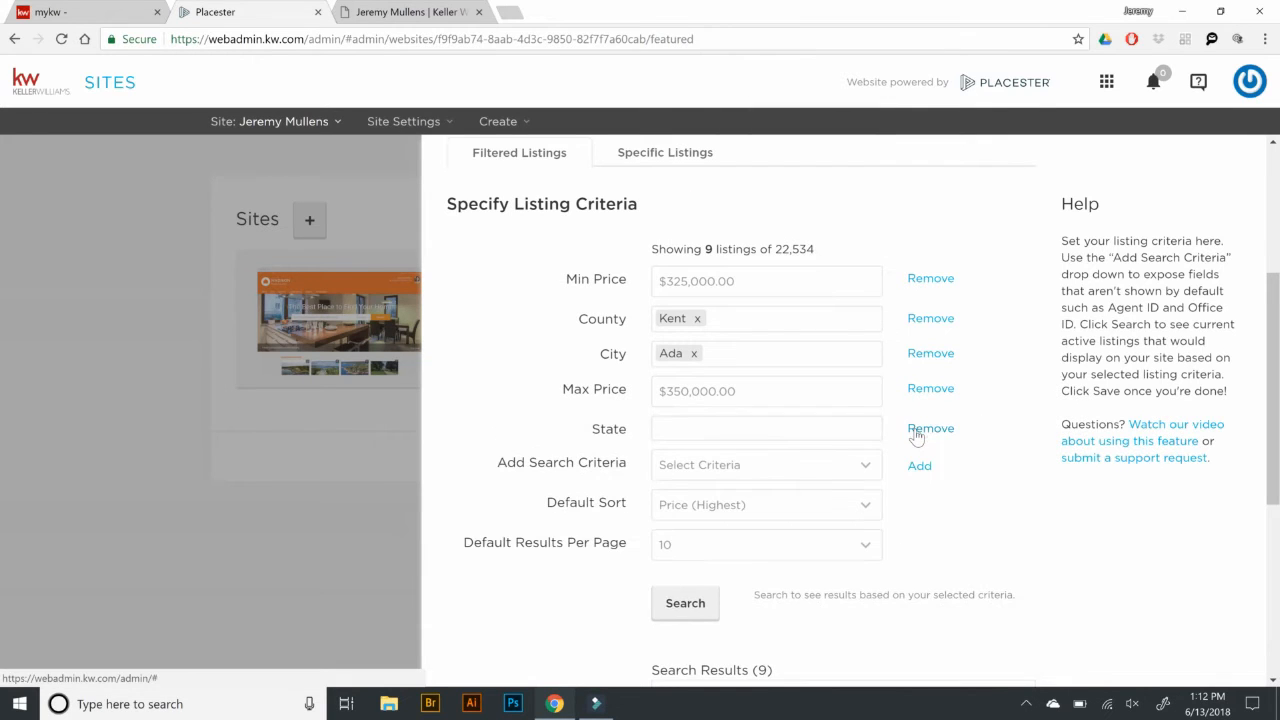
pyautogui.click(680, 426)
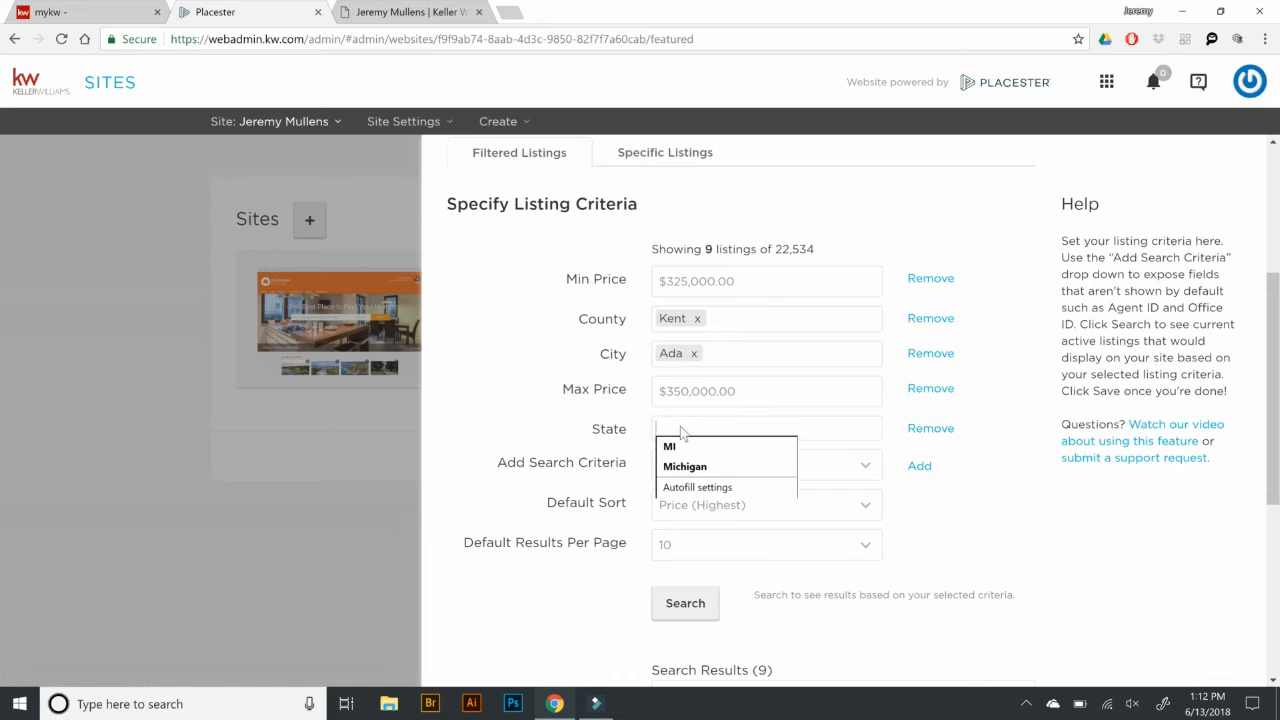
pyautogui.click(676, 446)
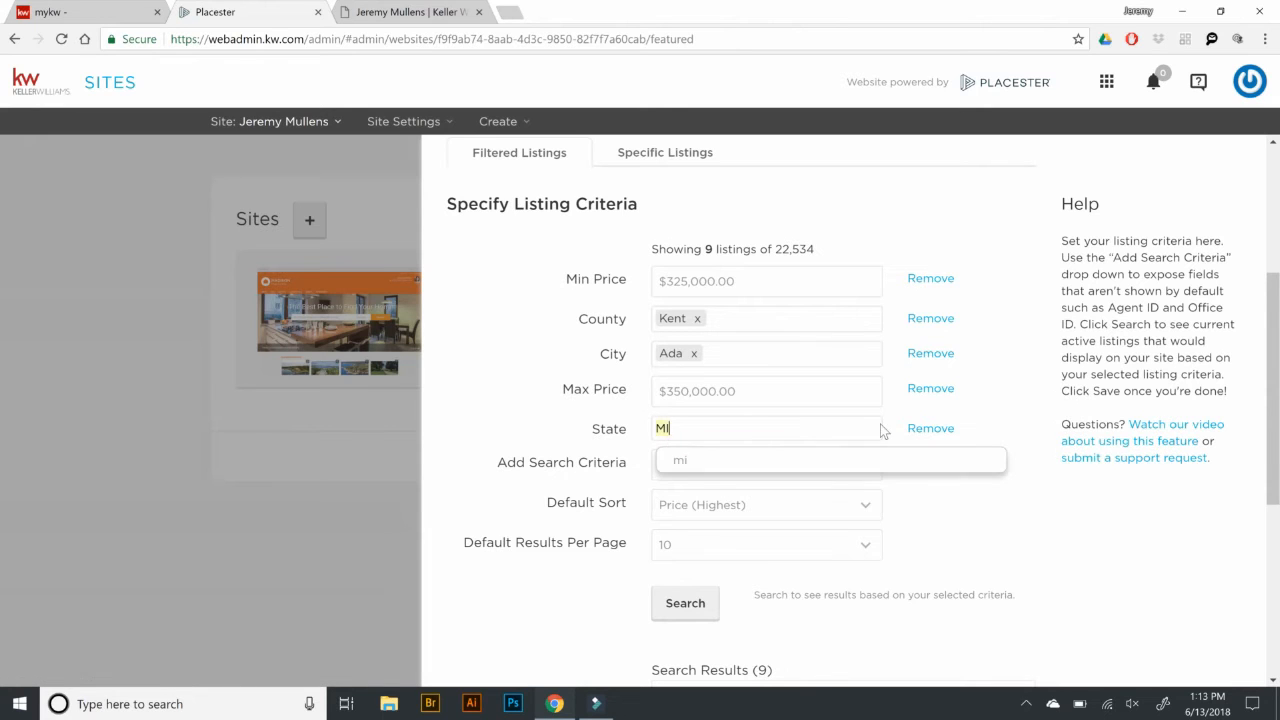
pyautogui.click(680, 462)
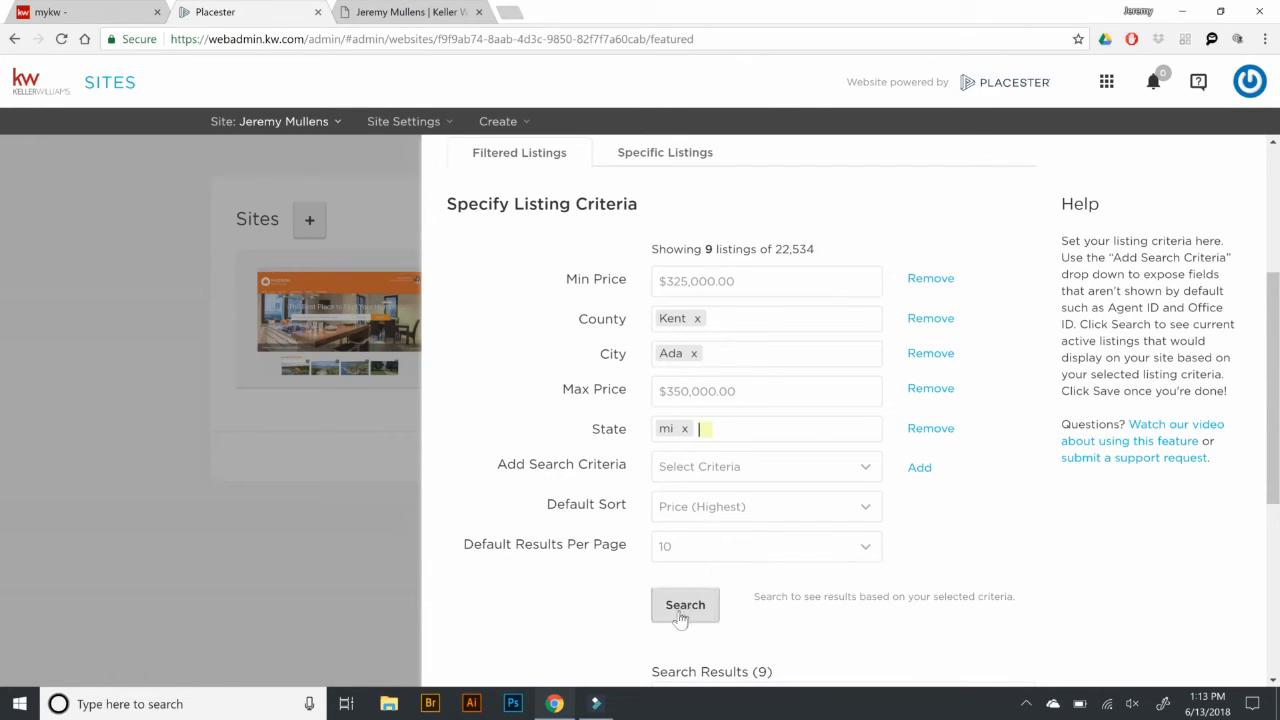
pyautogui.click(507, 452)
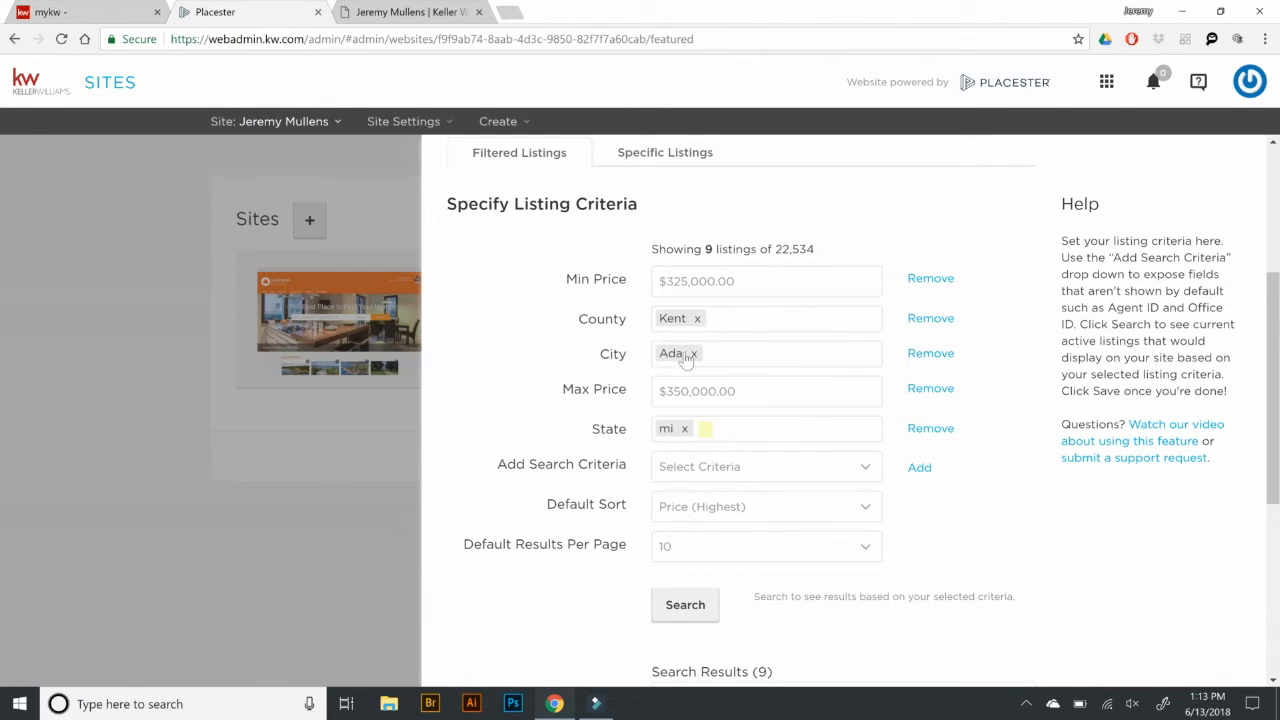
# Step: Remove the Ada city criterion and rerun the search, now matching 163 listings
pyautogui.click(920, 355)
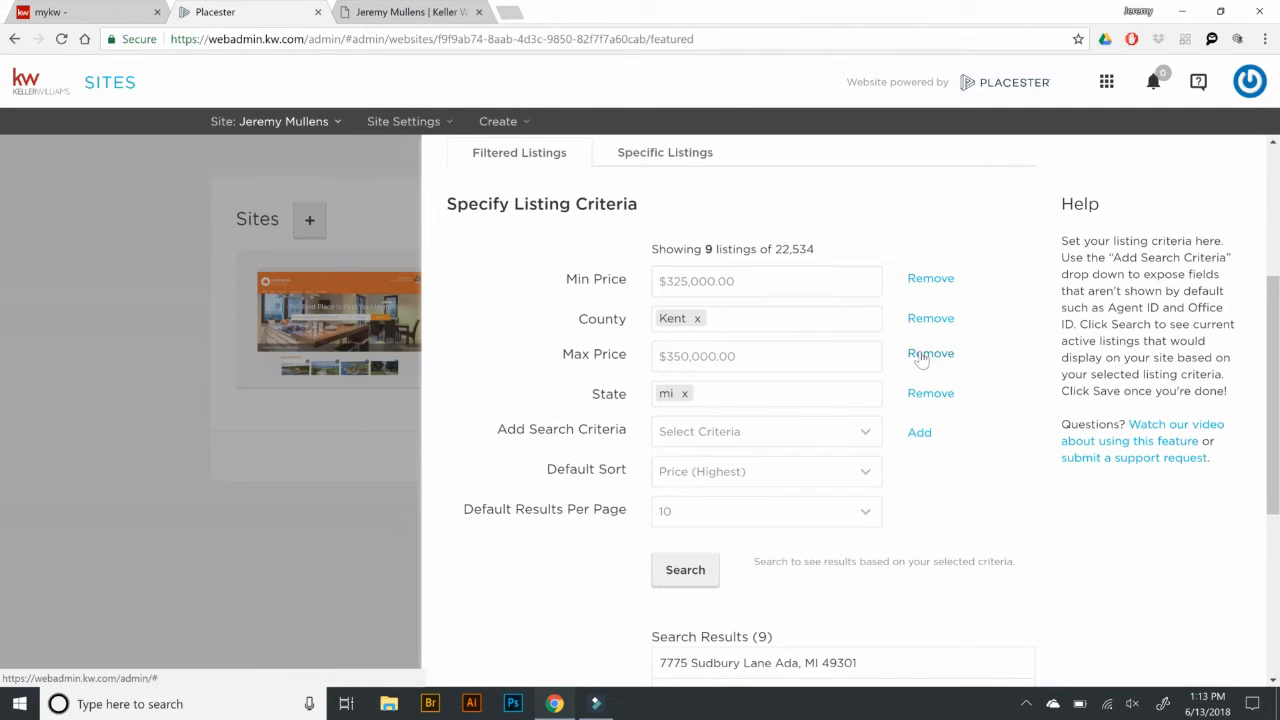
pyautogui.click(688, 570)
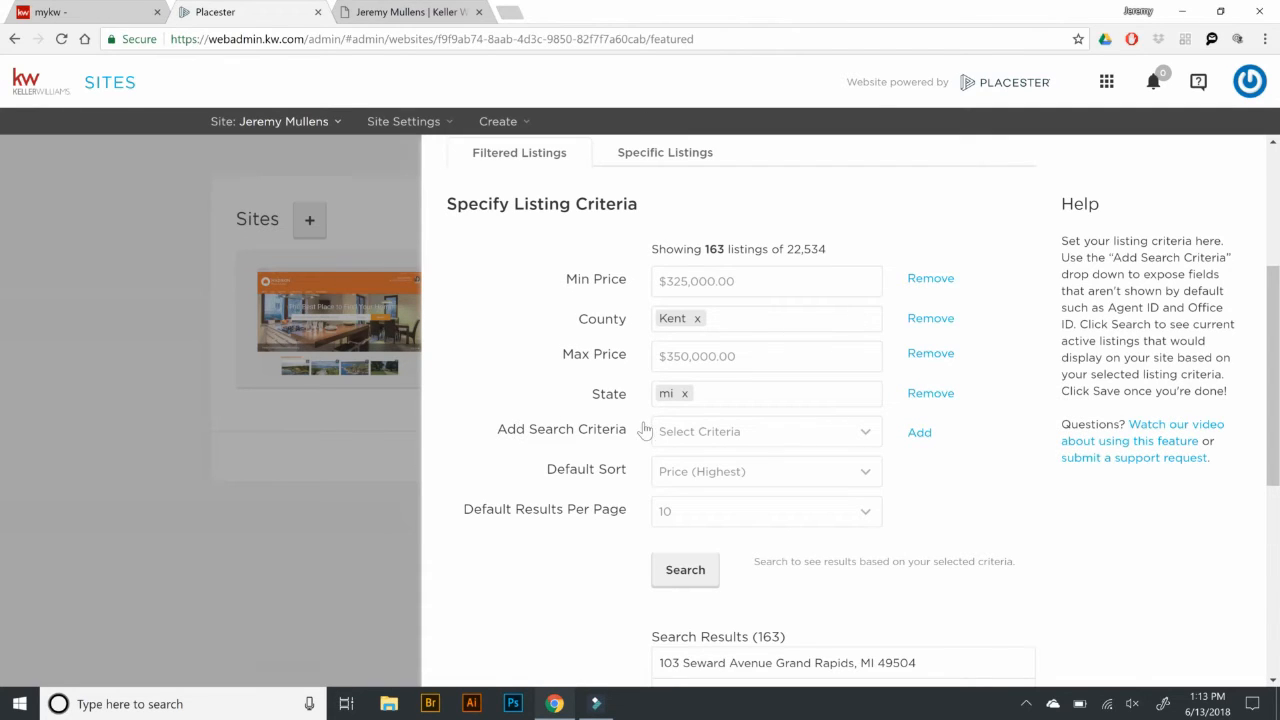
pyautogui.click(674, 432)
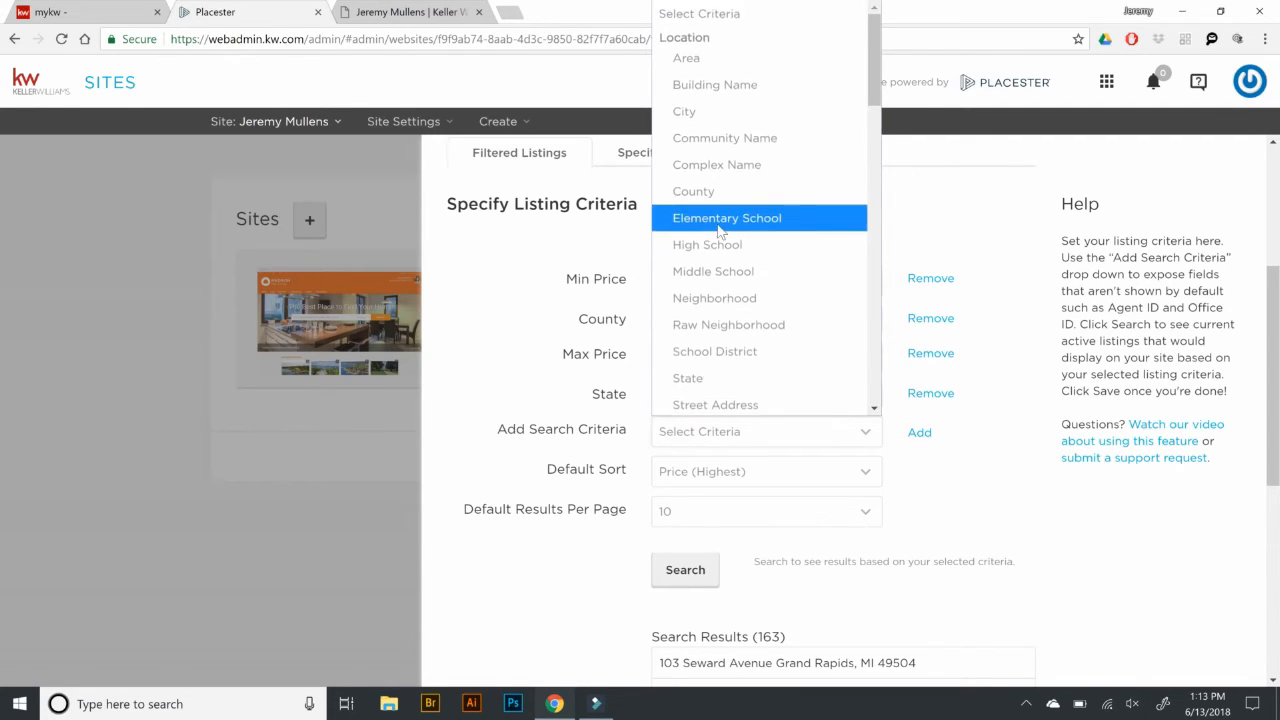
pyautogui.scroll(-15, 718, 230)
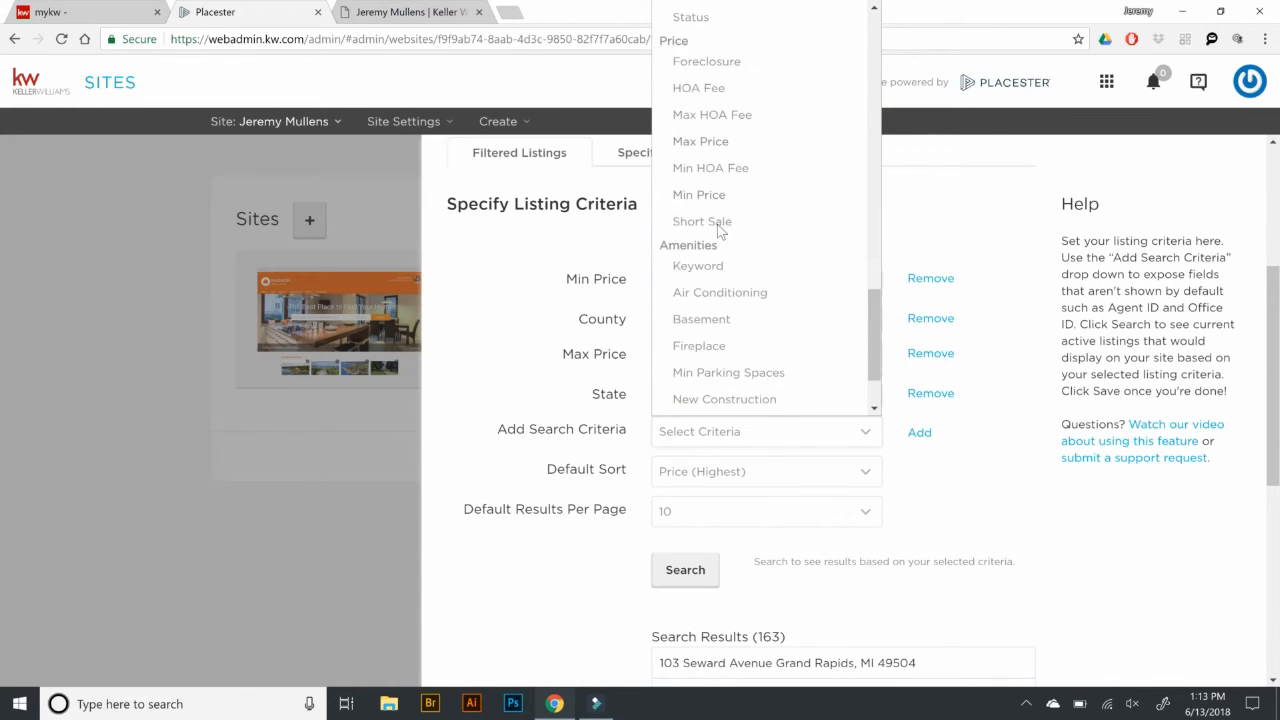
pyautogui.click(475, 312)
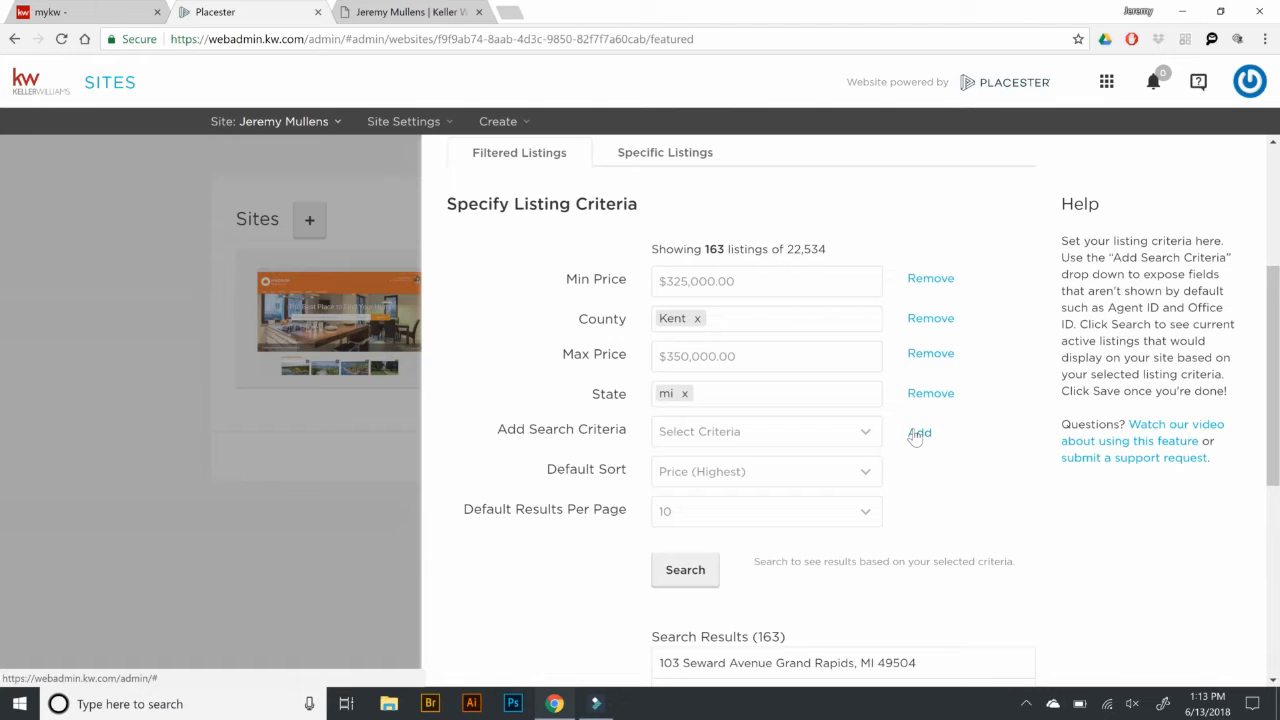
# Step: Add an Agent ID criterion row to the Featured Listings filters and focus its value field
pyautogui.click(685, 440)
pyautogui.scroll(-6, 720, 273)
pyautogui.scroll(-3, 718, 272)
pyautogui.scroll(5, 720, 274)
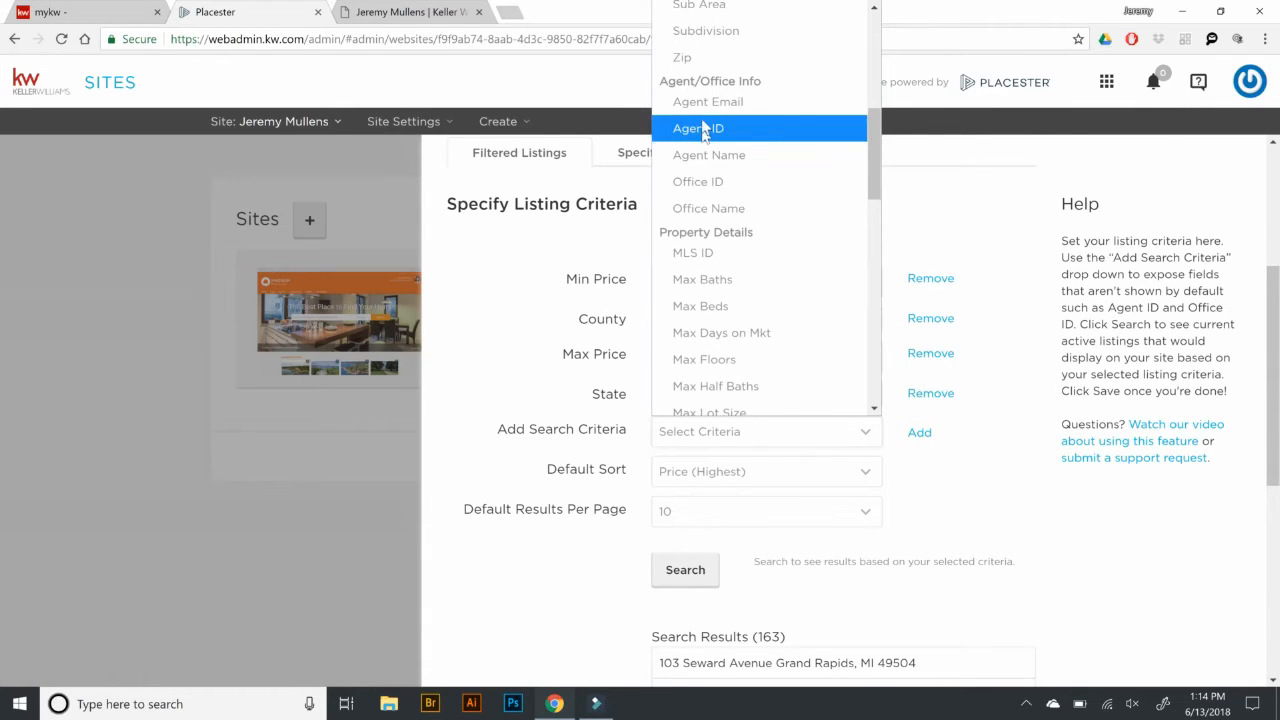
pyautogui.click(698, 131)
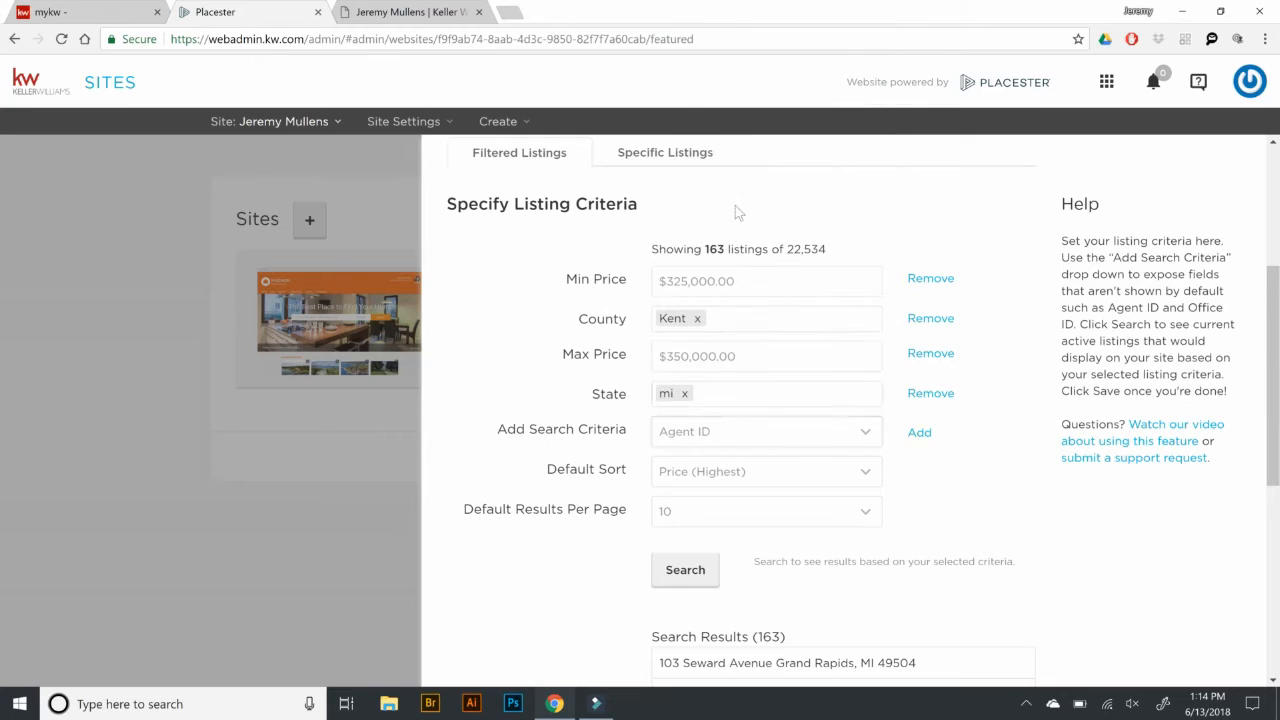
pyautogui.click(914, 432)
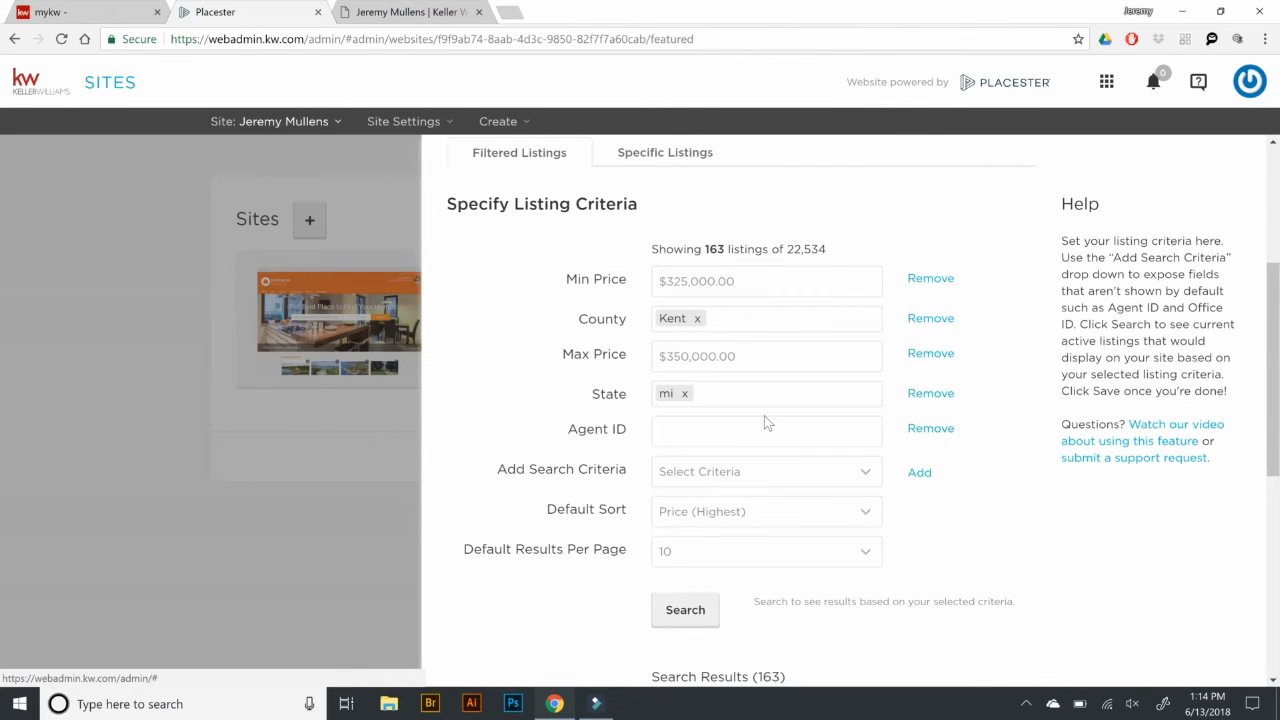
pyautogui.click(762, 432)
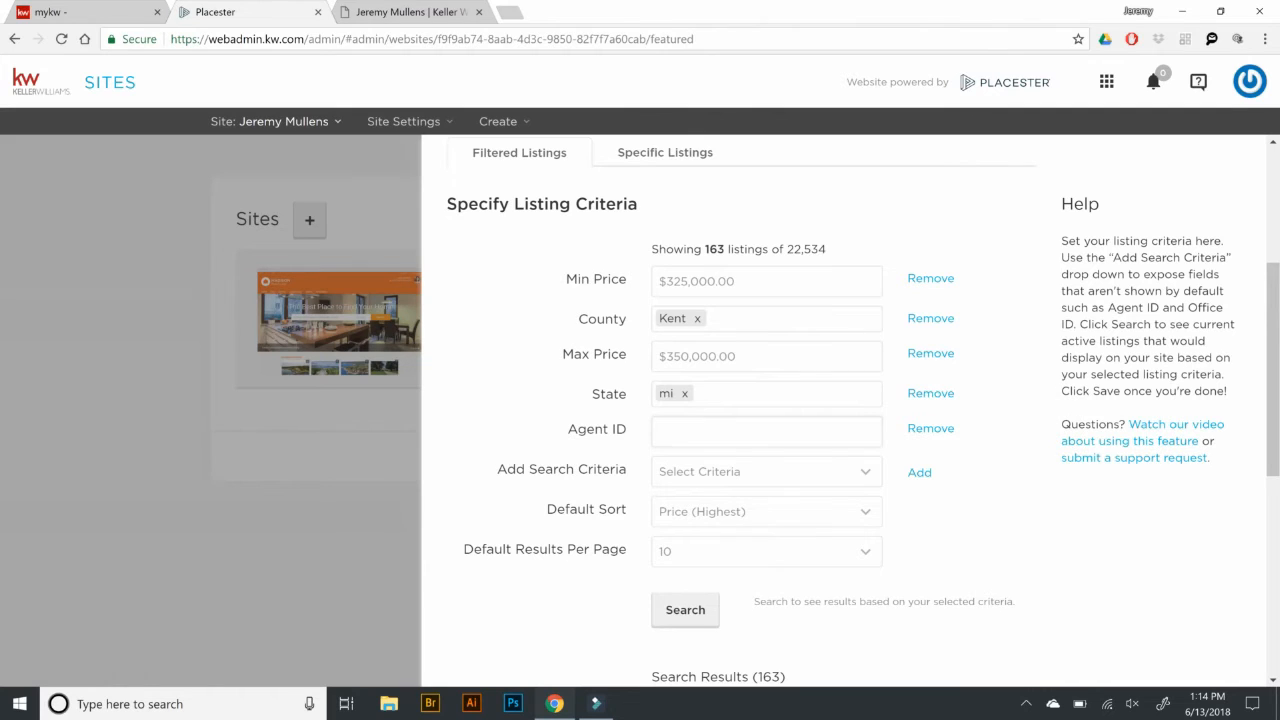
# Step: Check the search results, then view the live site's Featured Properties: four Ada, MI homes
pyautogui.scroll(-5, 729, 423)
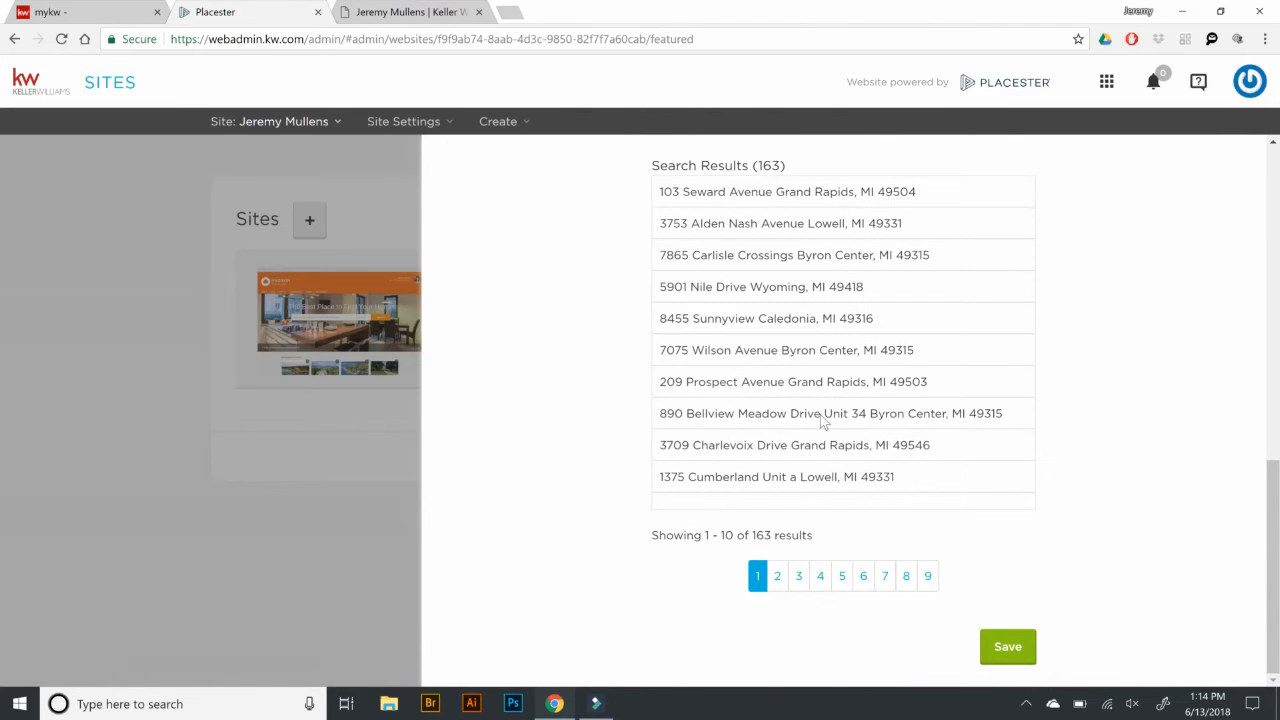
pyautogui.scroll(8, 822, 422)
pyautogui.click(395, 121)
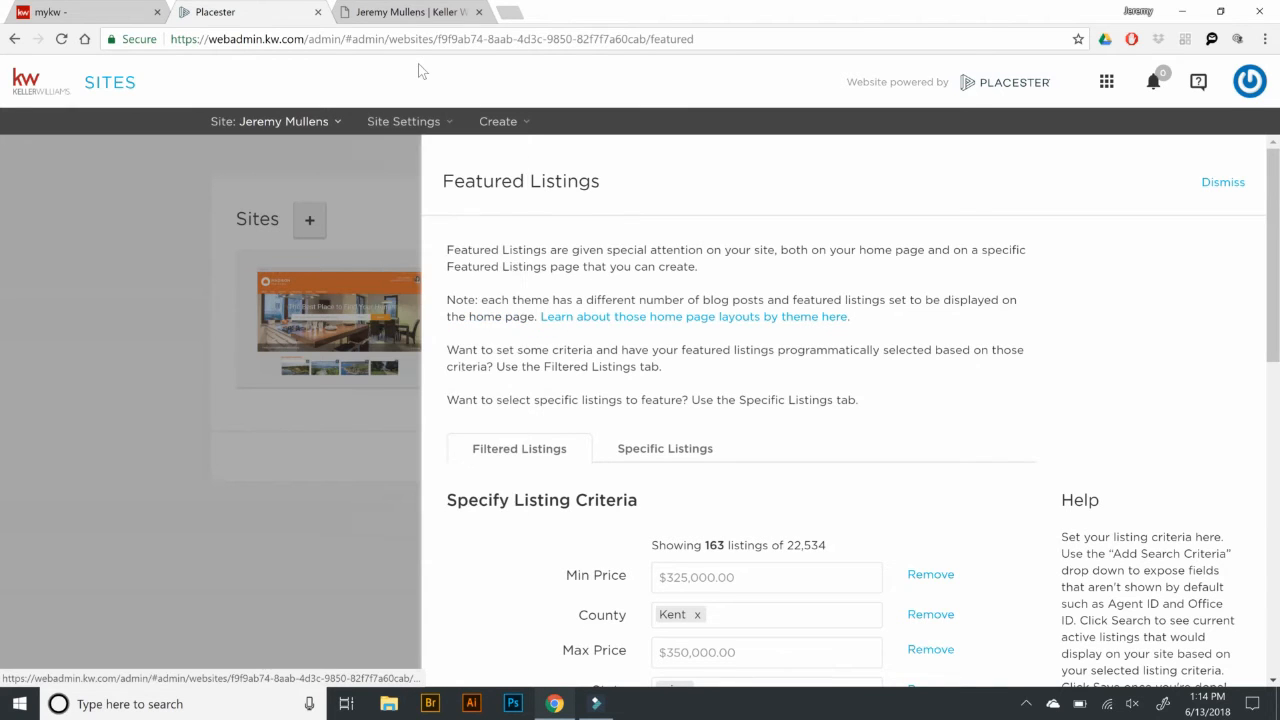
pyautogui.click(412, 12)
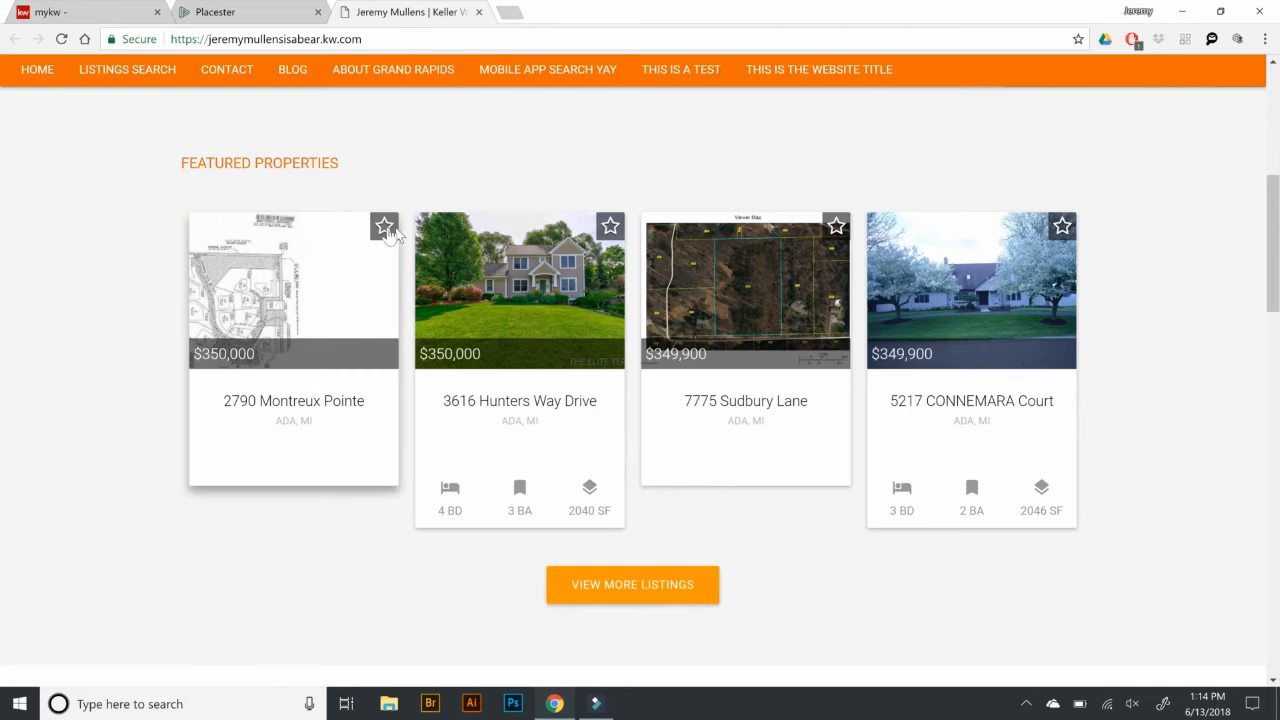
pyautogui.scroll(10, 390, 230)
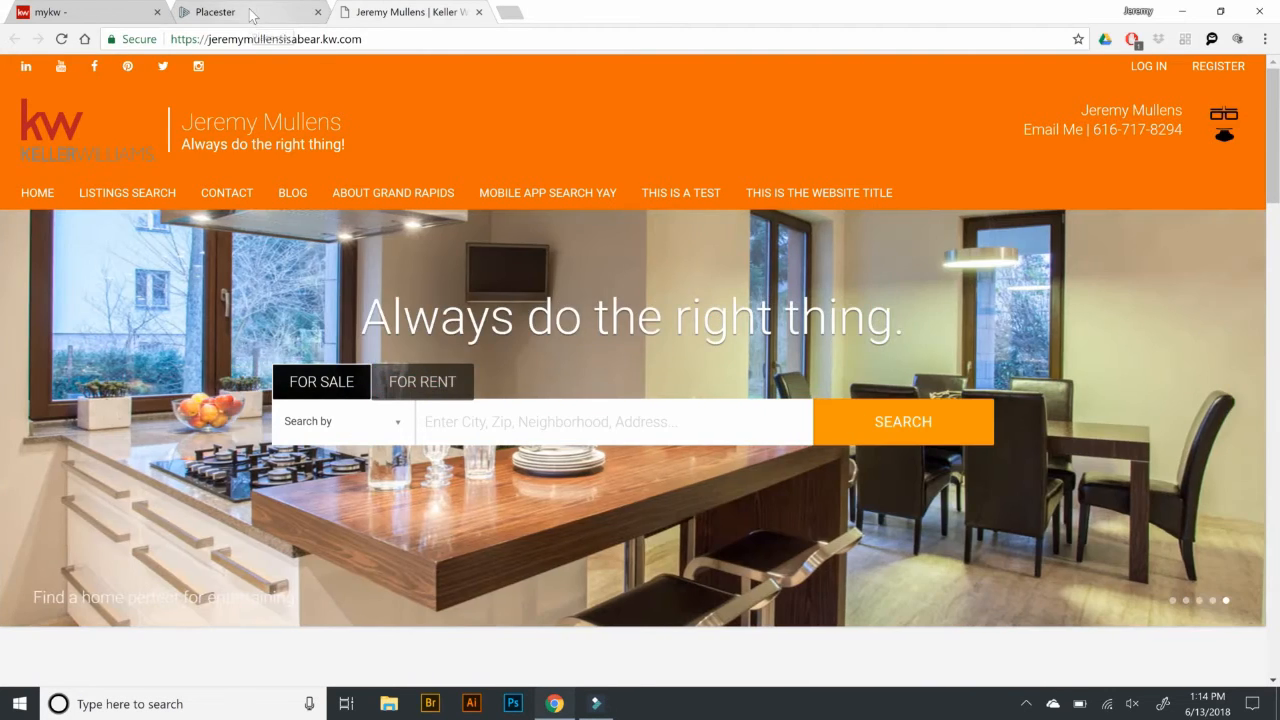
# Step: Go to Site Settings > Theme Selection, discarding the unsaved Featured Listings criteria changes
pyautogui.click(252, 14)
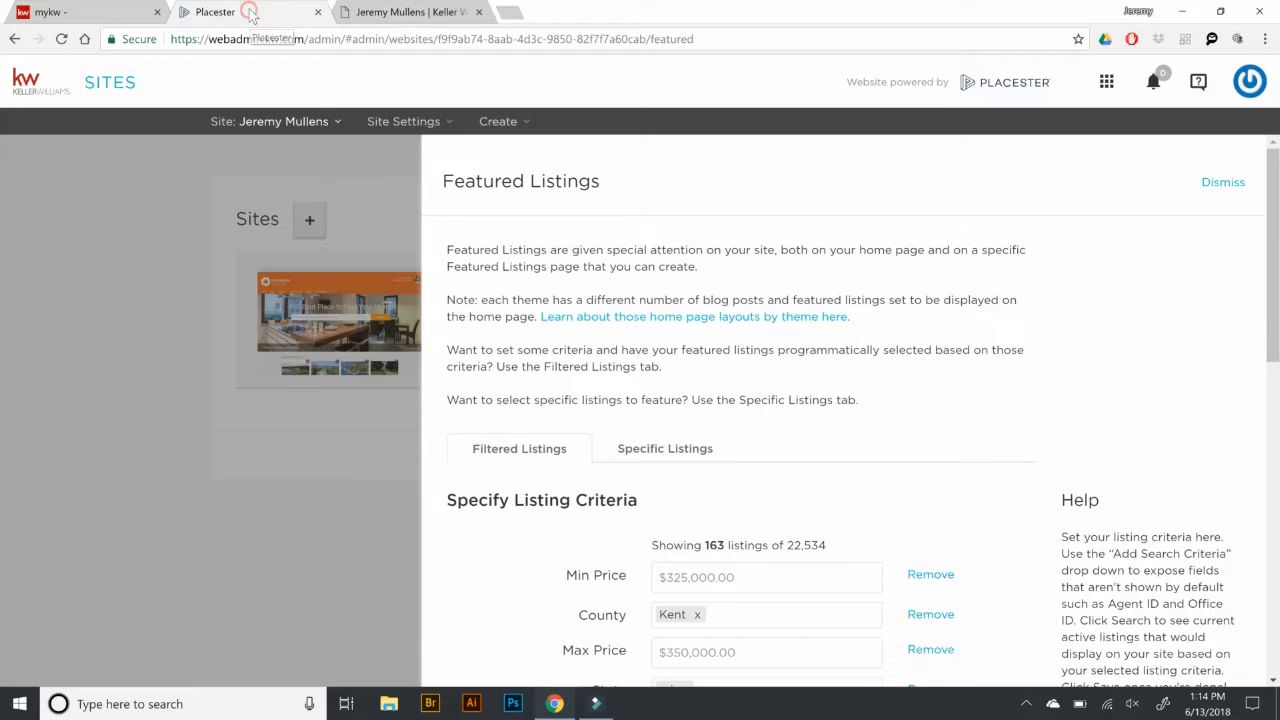
pyautogui.click(383, 124)
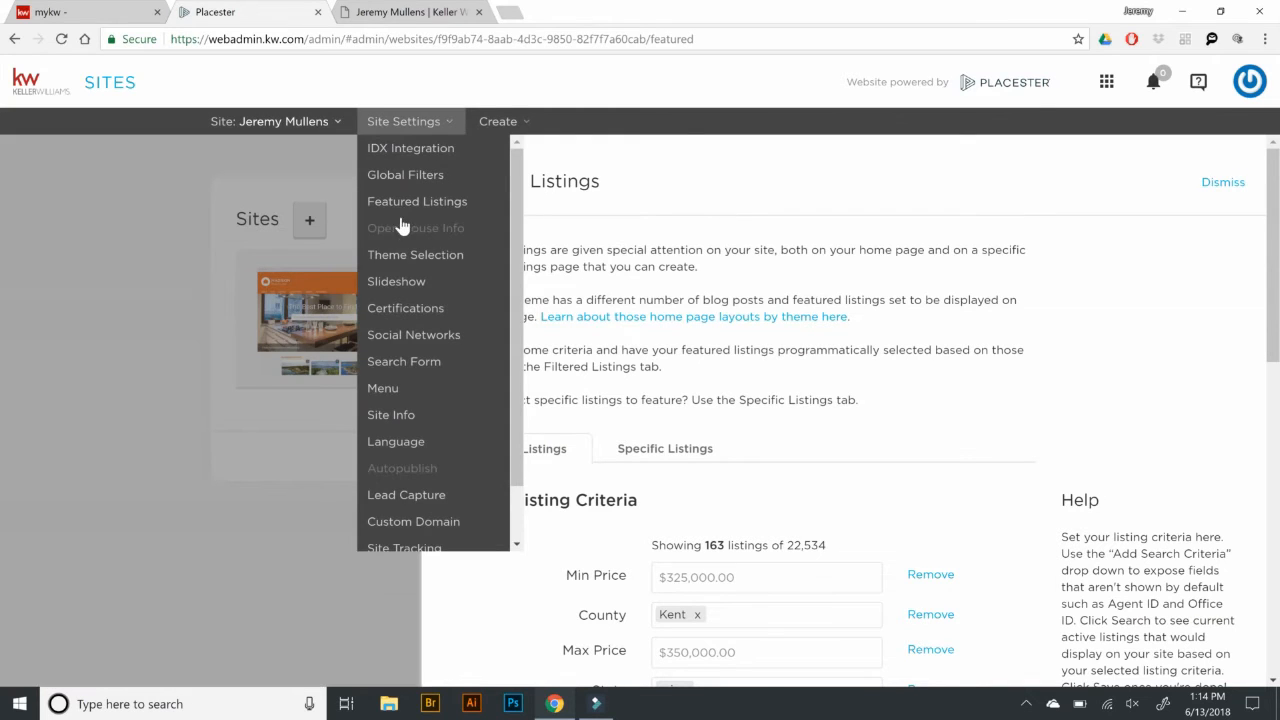
pyautogui.click(407, 254)
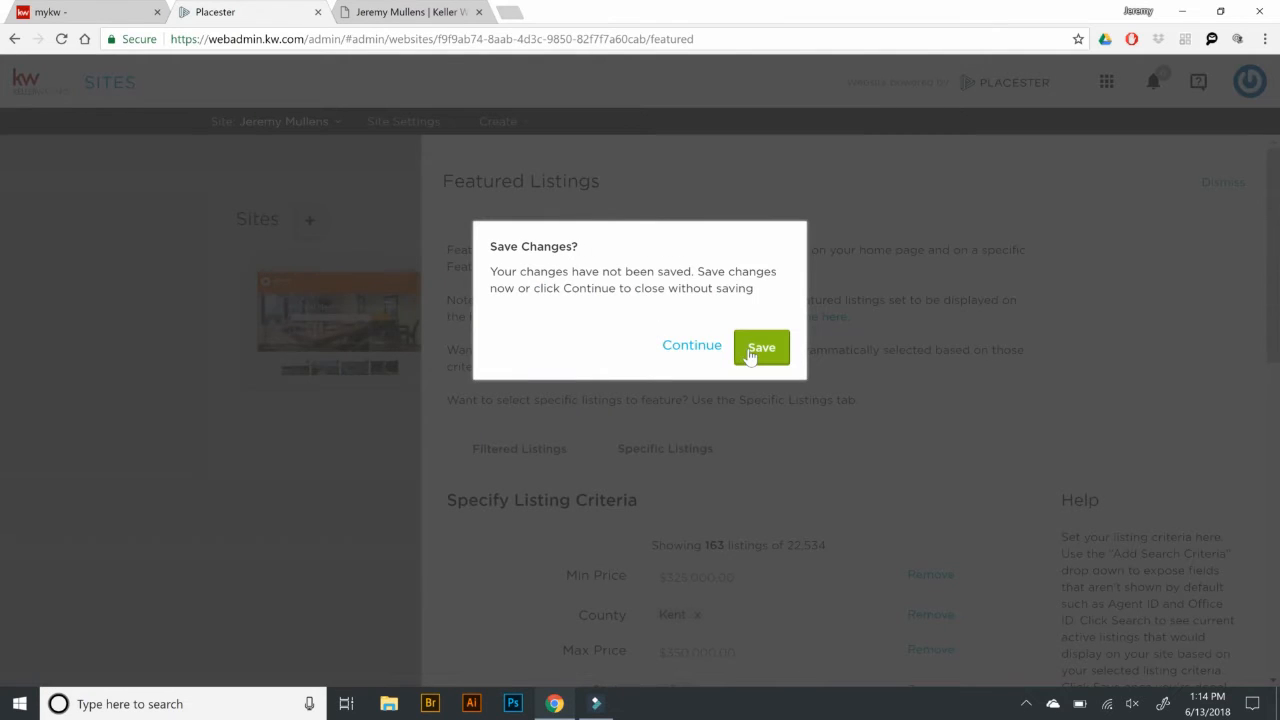
pyautogui.click(688, 346)
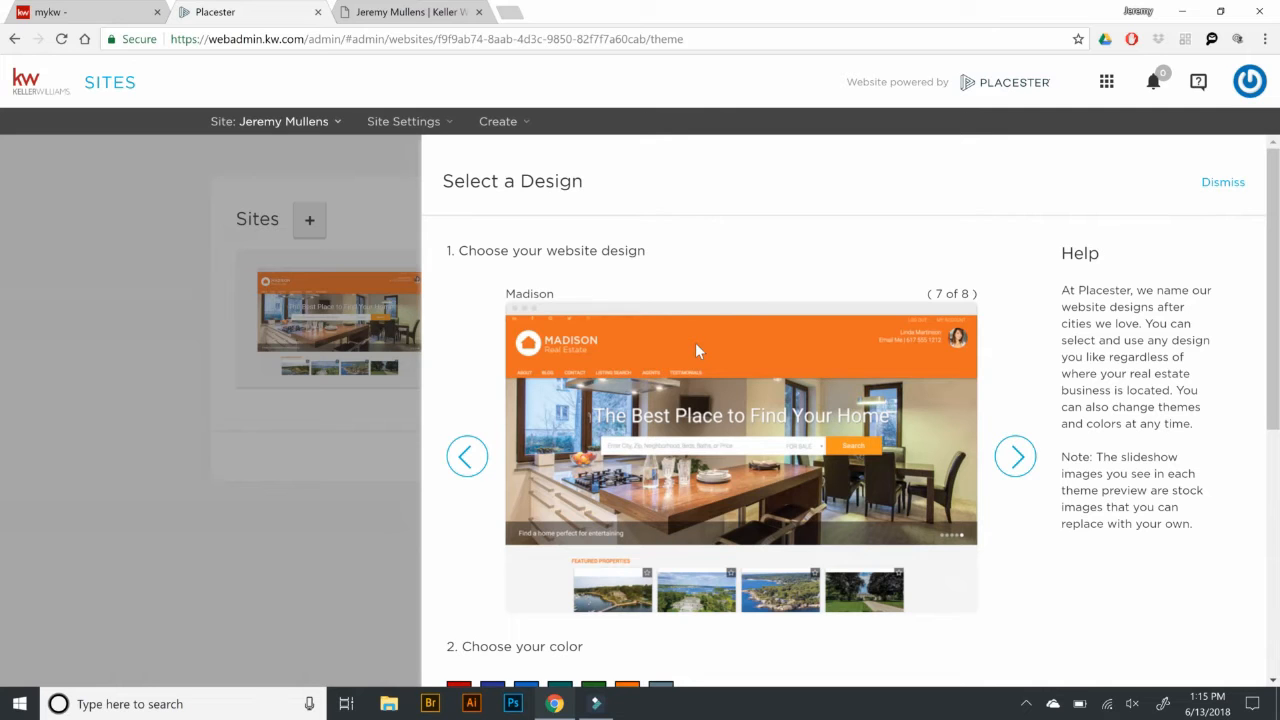
# Step: Page through the designs from Madison Metro to Sedona (5 of 8)
pyautogui.scroll(-2, 697, 355)
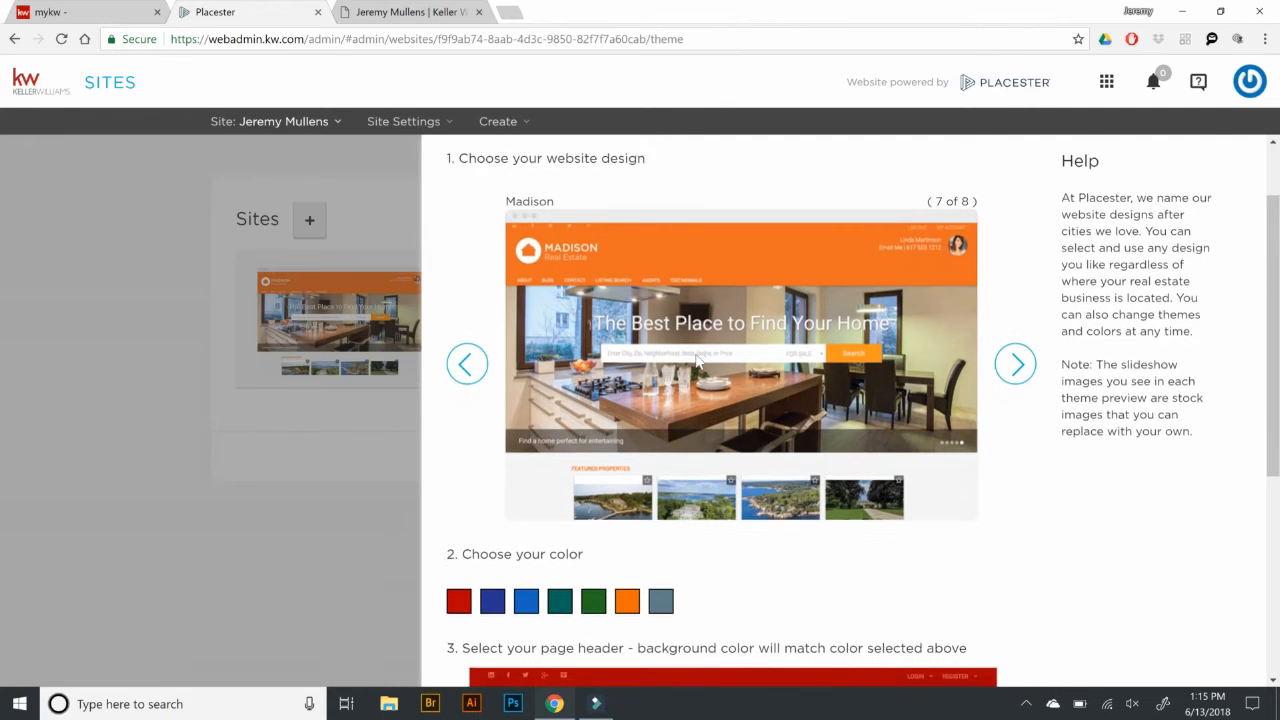
pyautogui.scroll(1, 695, 353)
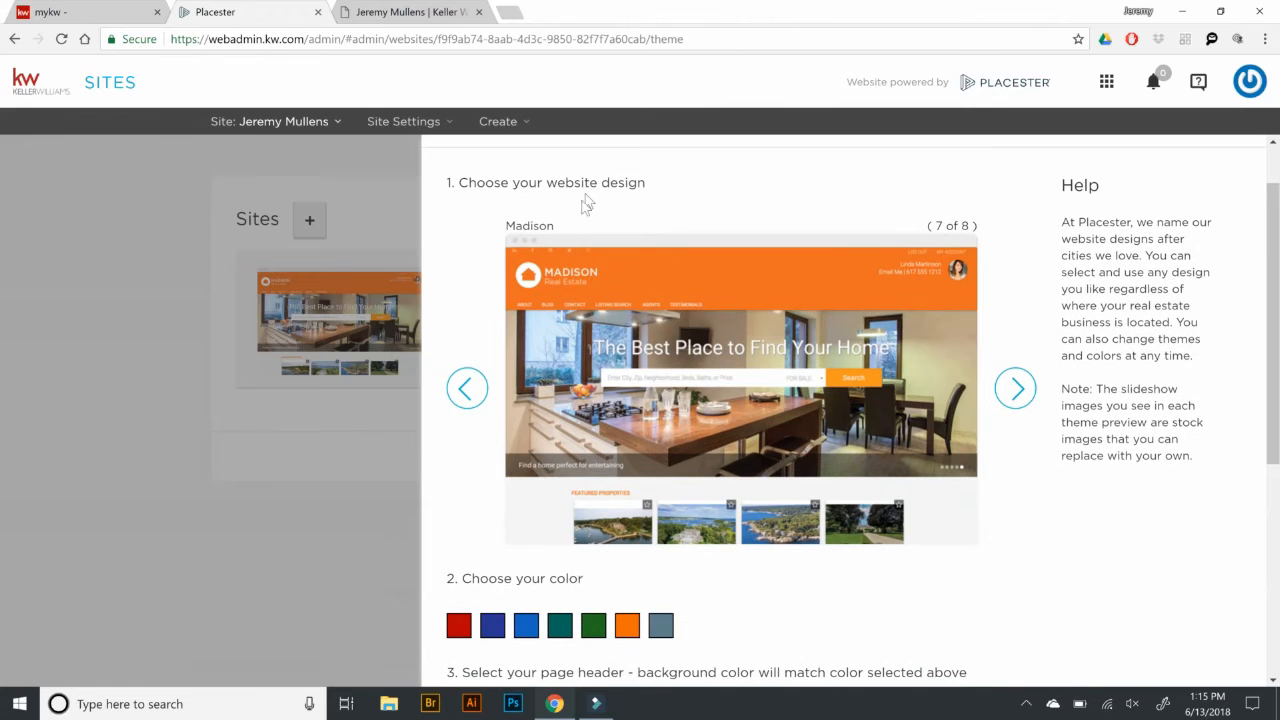
pyautogui.click(1010, 393)
pyautogui.click(1005, 396)
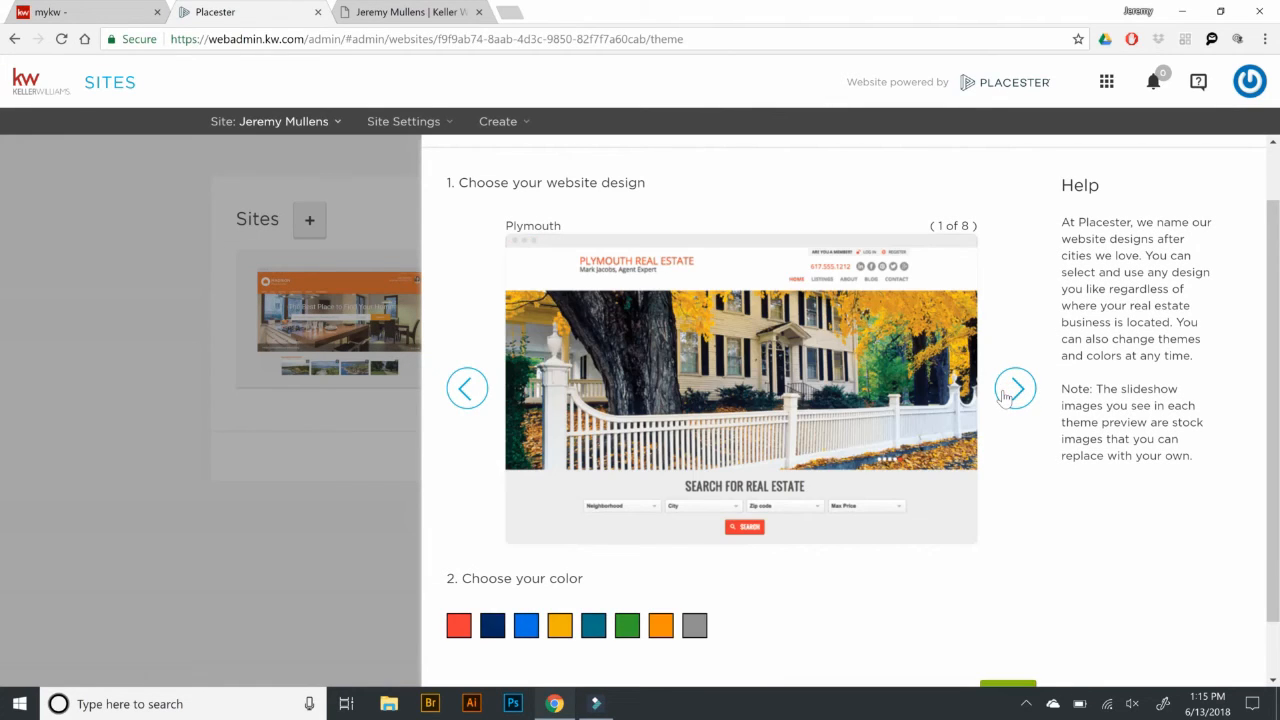
pyautogui.click(1005, 396)
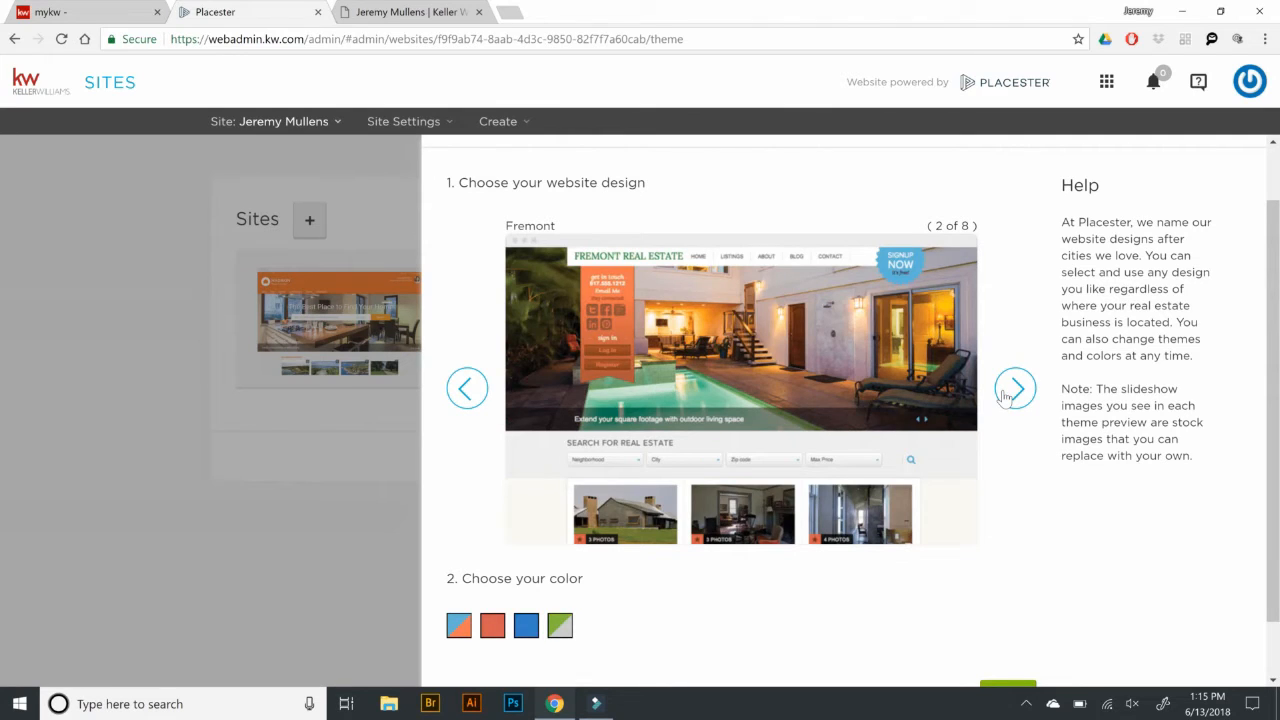
pyautogui.click(1005, 396)
pyautogui.click(1005, 396)
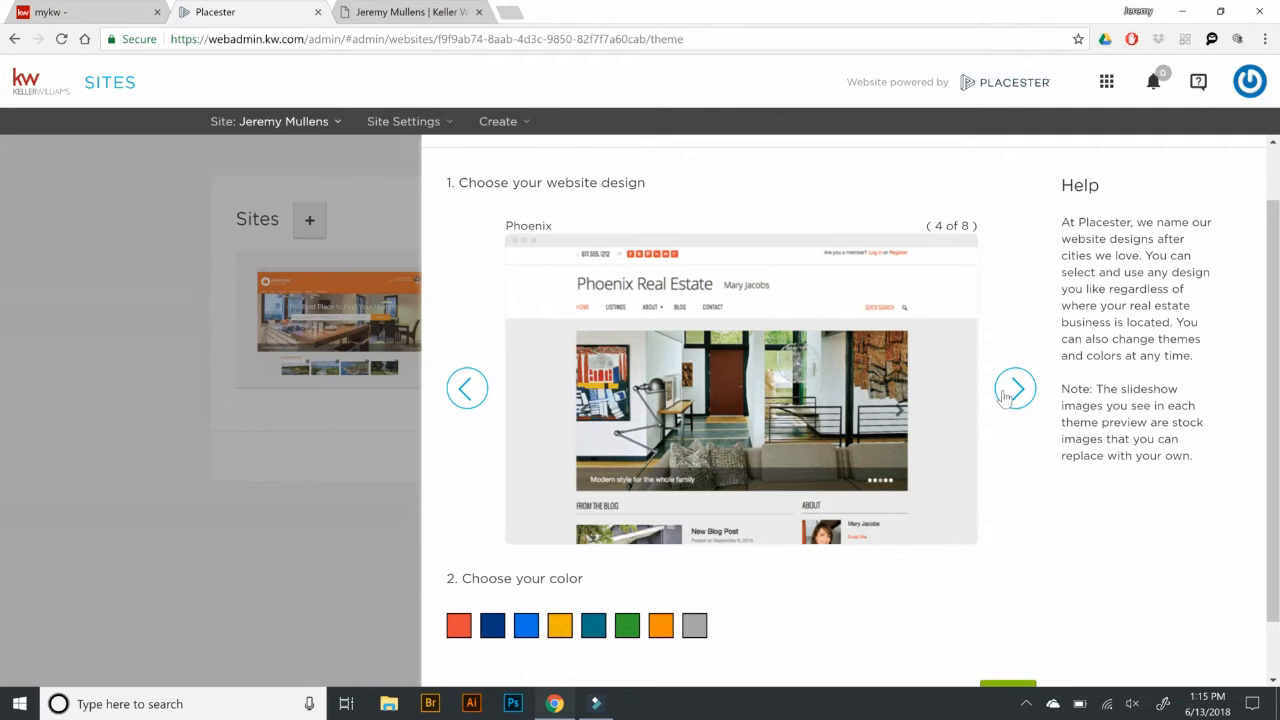
pyautogui.scroll(-1, 1005, 397)
pyautogui.click(1014, 368)
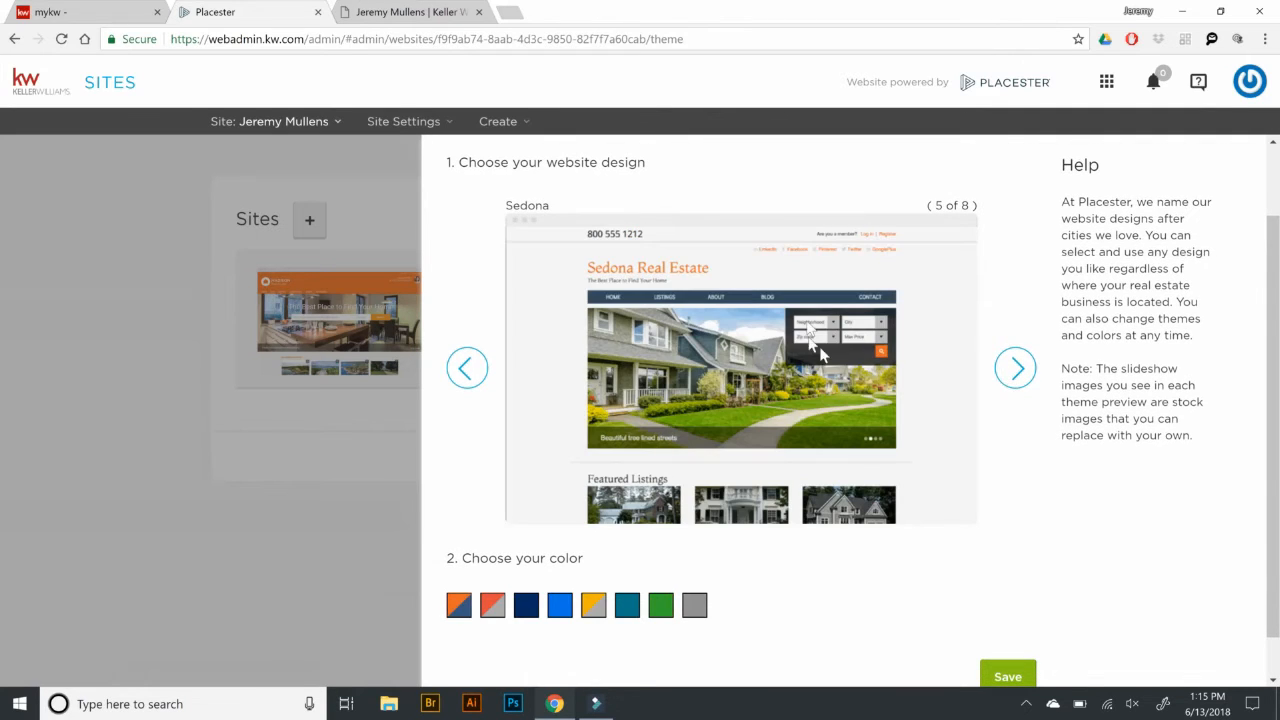
# Step: Choose Sedona's Red colour scheme and save the theme settings
pyautogui.scroll(-1, 739, 396)
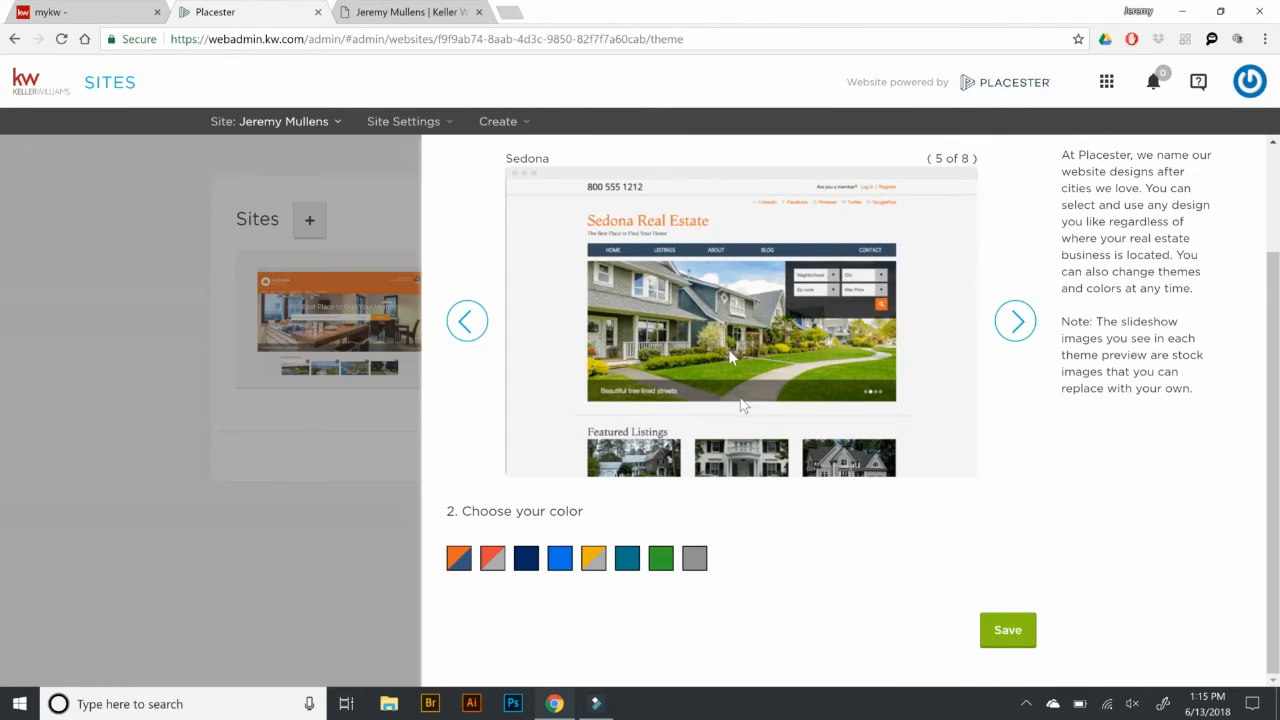
pyautogui.click(487, 562)
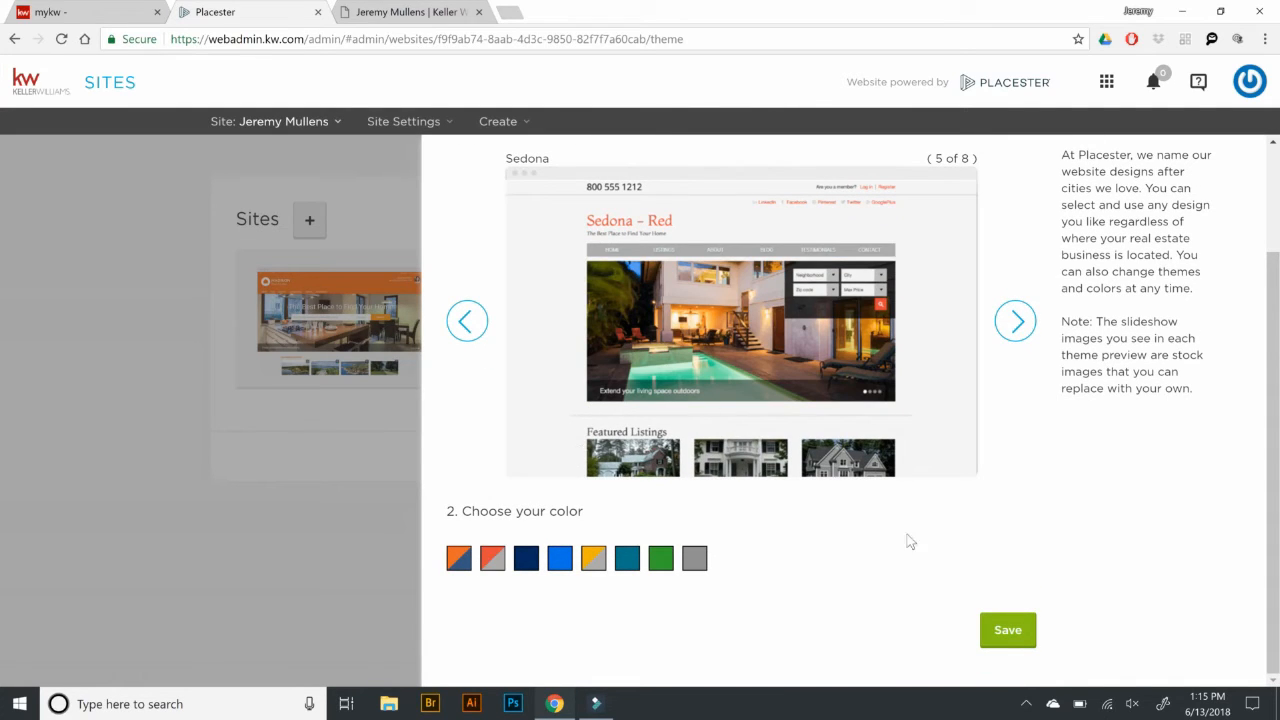
pyautogui.click(995, 636)
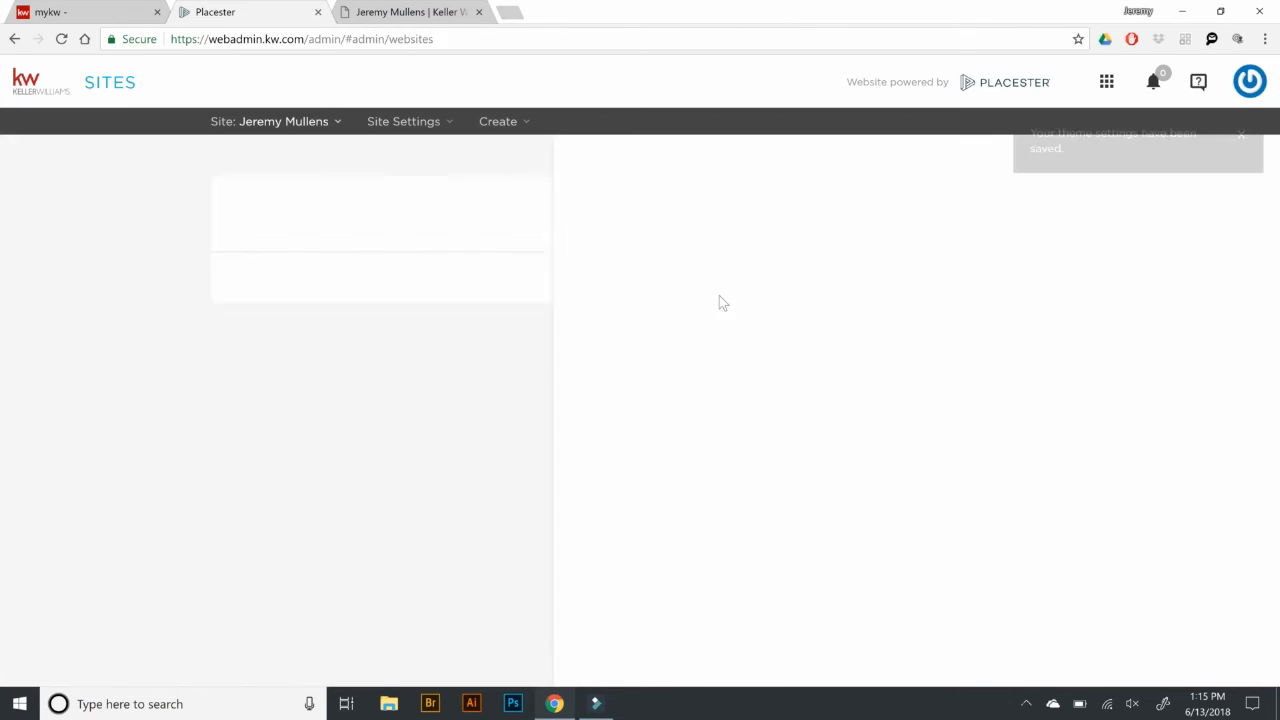
# Step: Reload the live agent site to see the red Sedona design and six Ada, MI featured listings
pyautogui.click(395, 9)
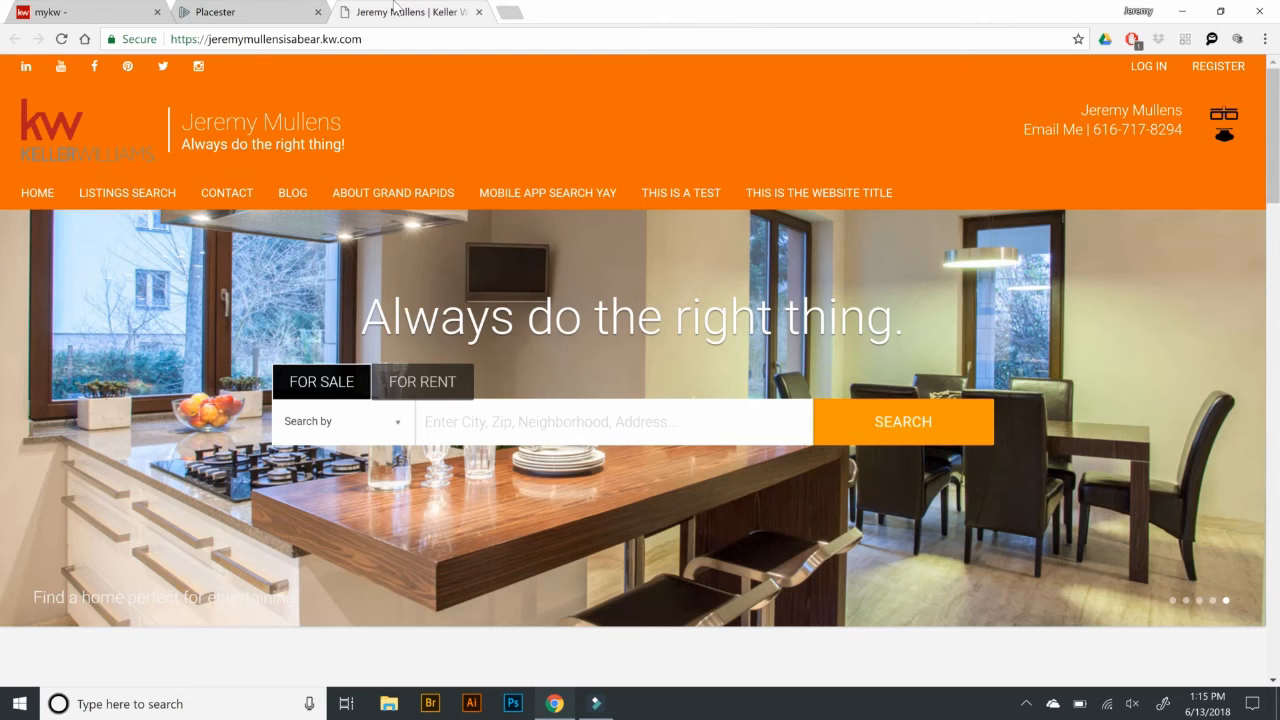
pyautogui.press('F5')
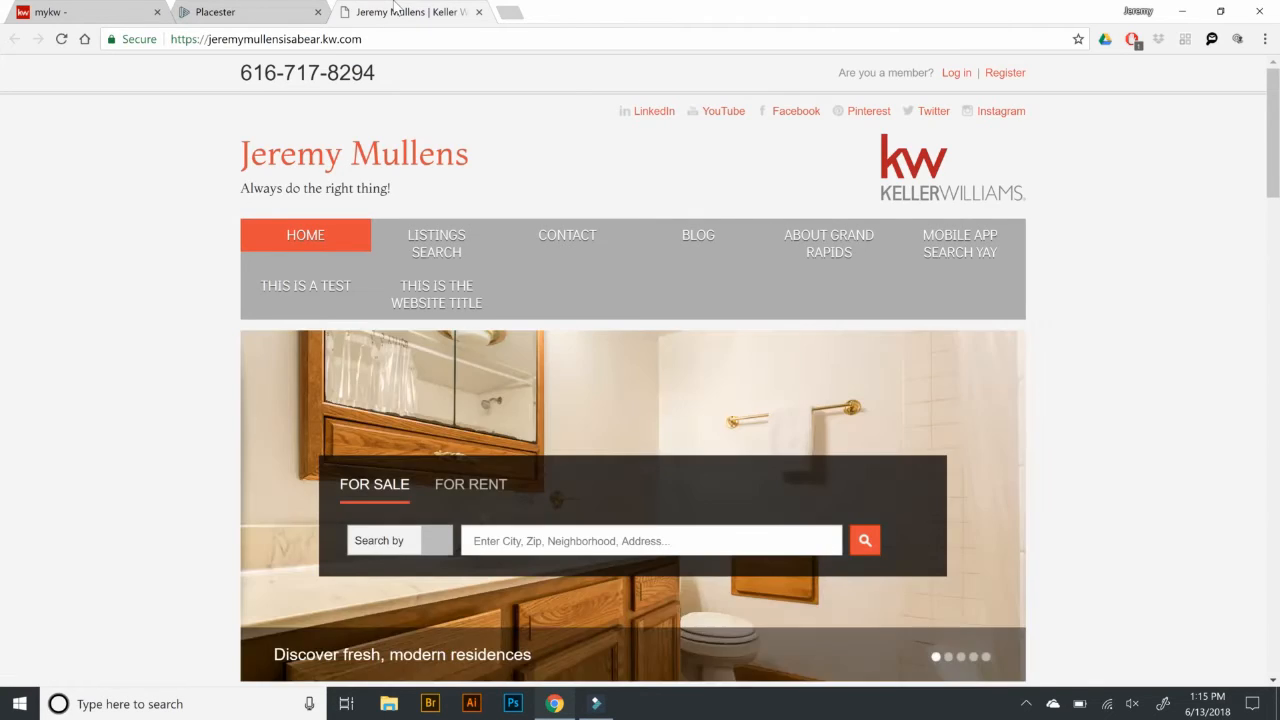
pyautogui.scroll(-5, 232, 339)
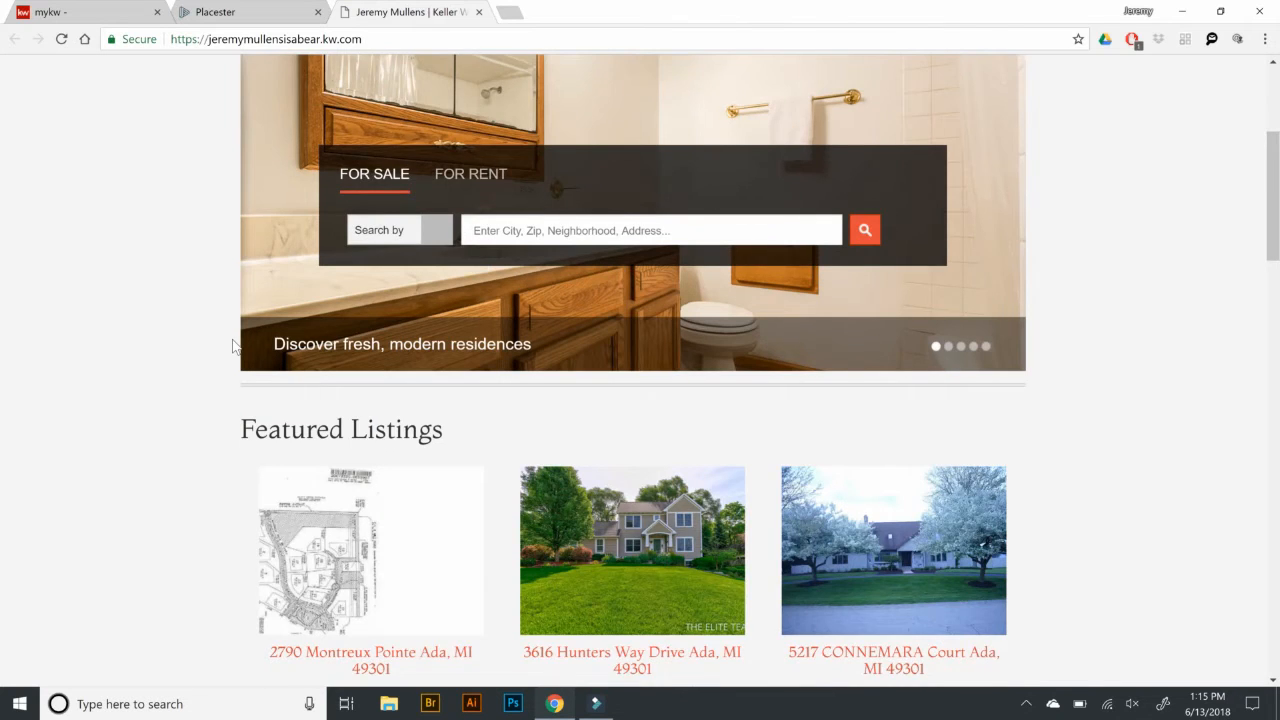
pyautogui.scroll(-4, 139, 252)
pyautogui.scroll(9, 139, 252)
# Step: Reopen the website design settings and switch from the Toronto design to Madison
pyautogui.click(208, 14)
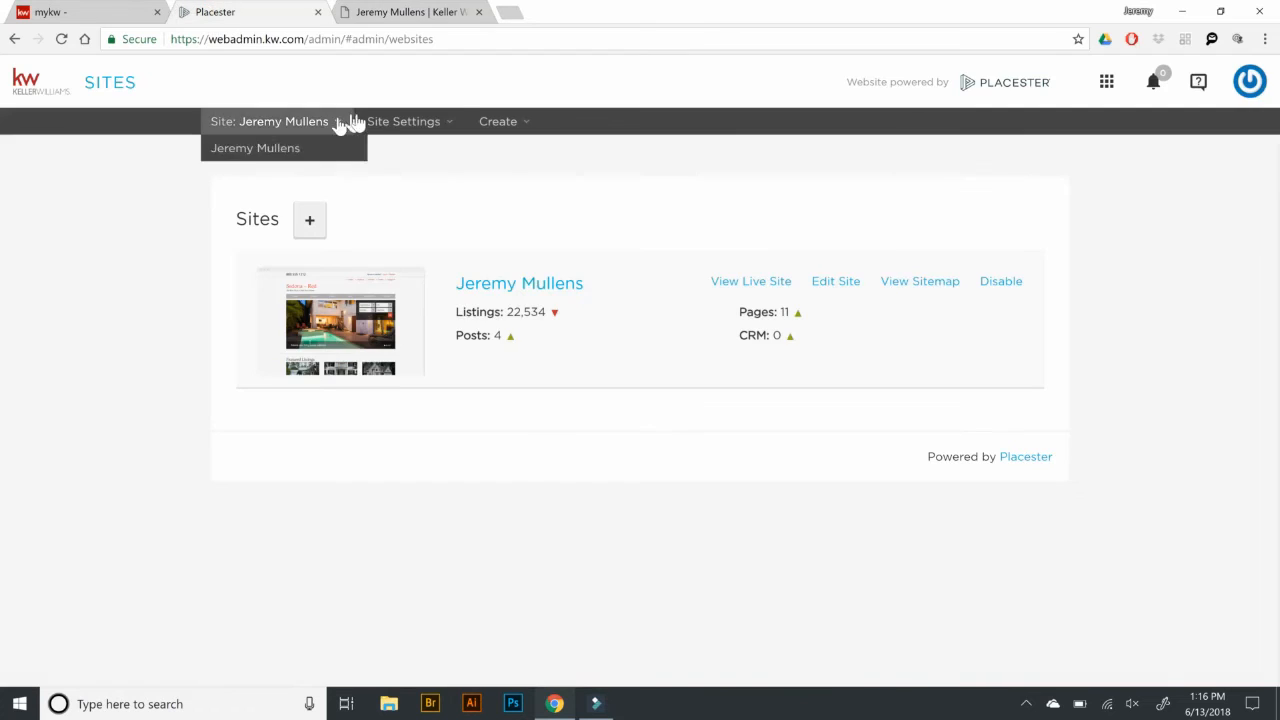
pyautogui.moveTo(370, 122)
pyautogui.click(386, 252)
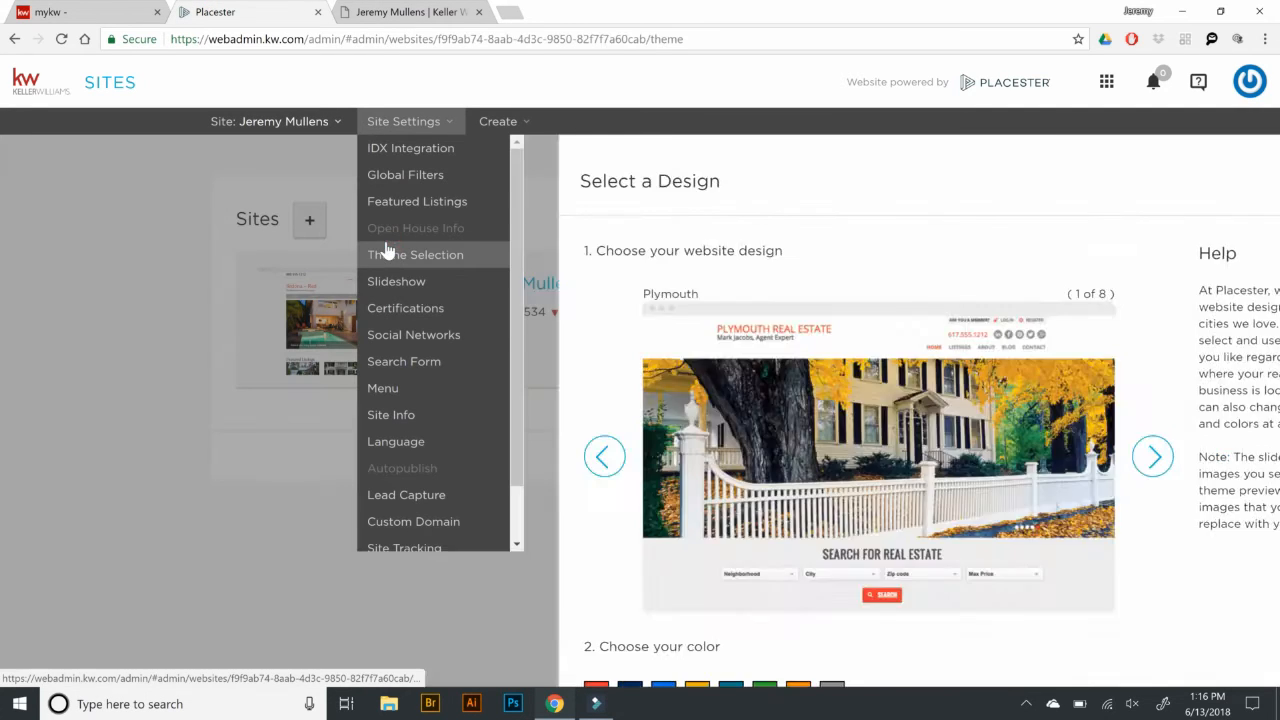
pyautogui.scroll(-2, 713, 280)
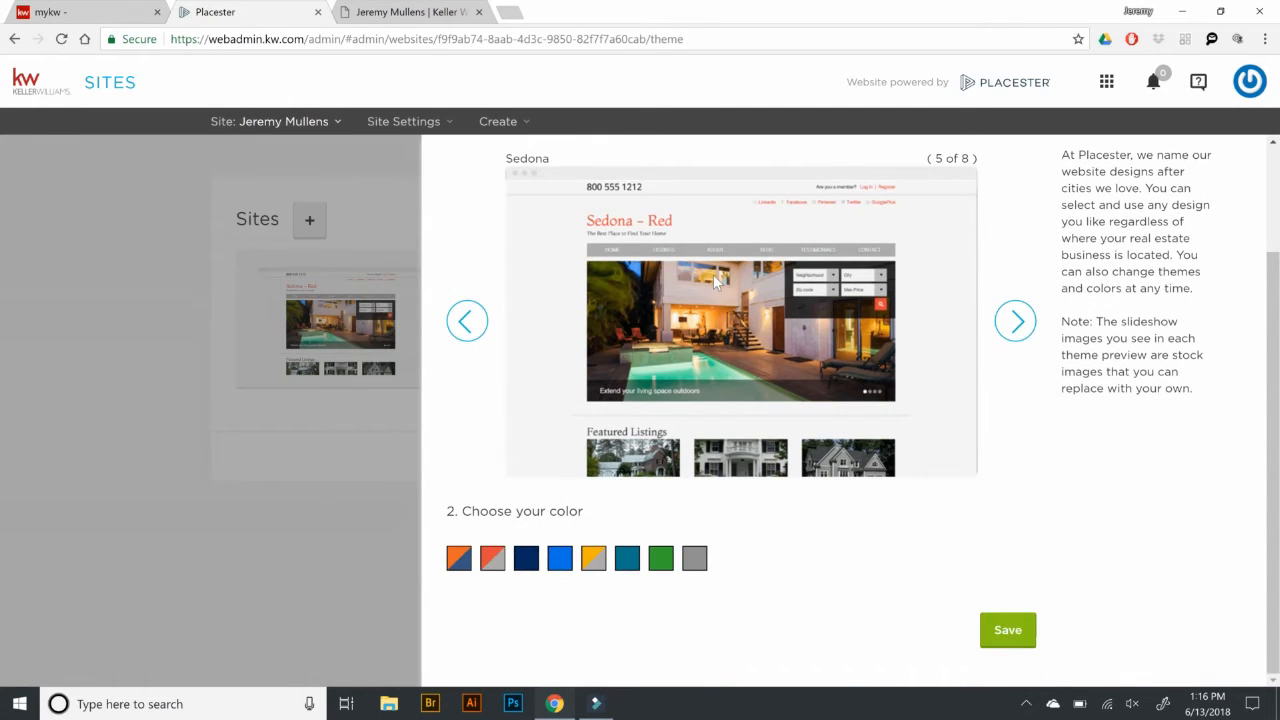
pyautogui.click(1012, 320)
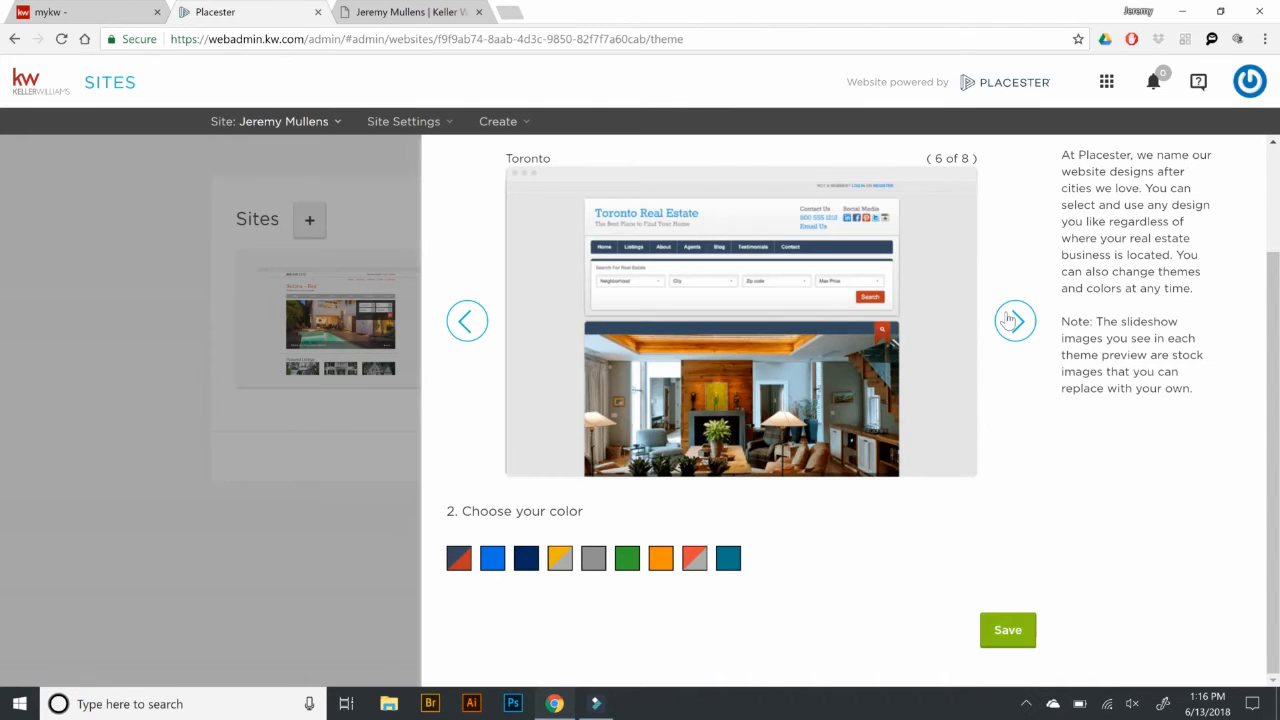
pyautogui.click(1012, 320)
# Step: Give the Madison design a white page header and red colour, then save it
pyautogui.scroll(-3, 846, 402)
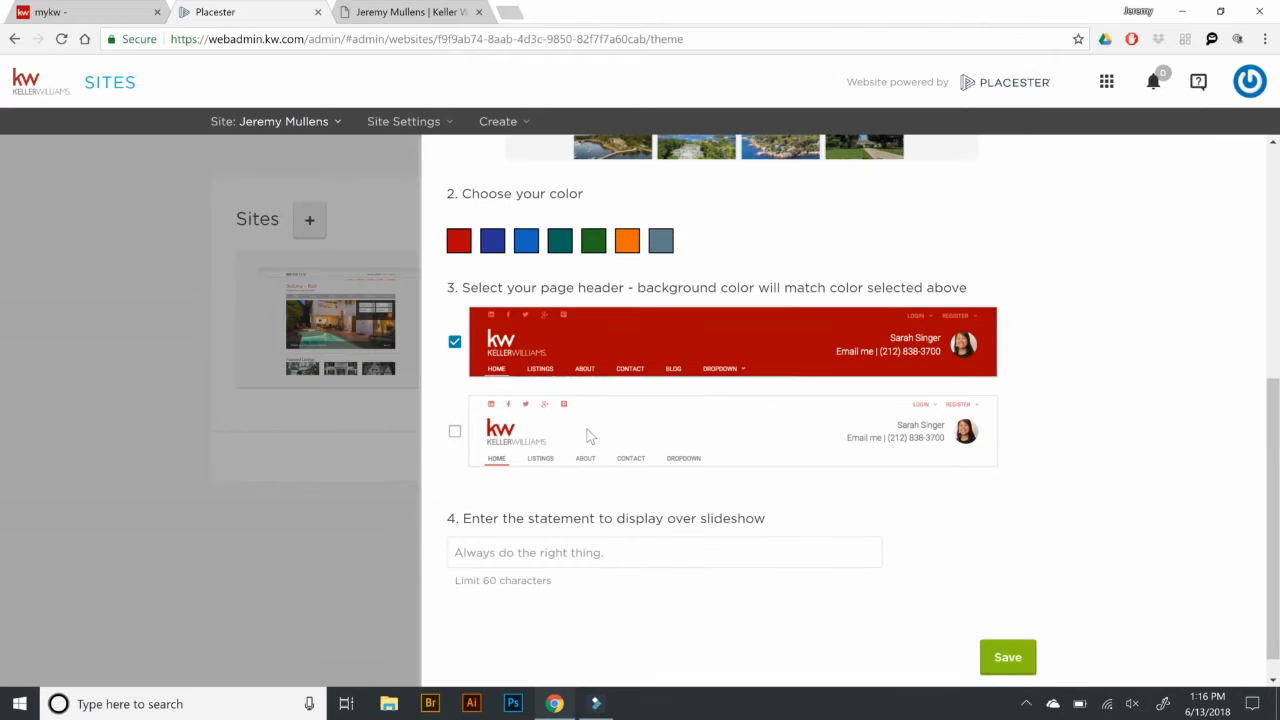
pyautogui.click(454, 431)
pyautogui.scroll(1, 489, 379)
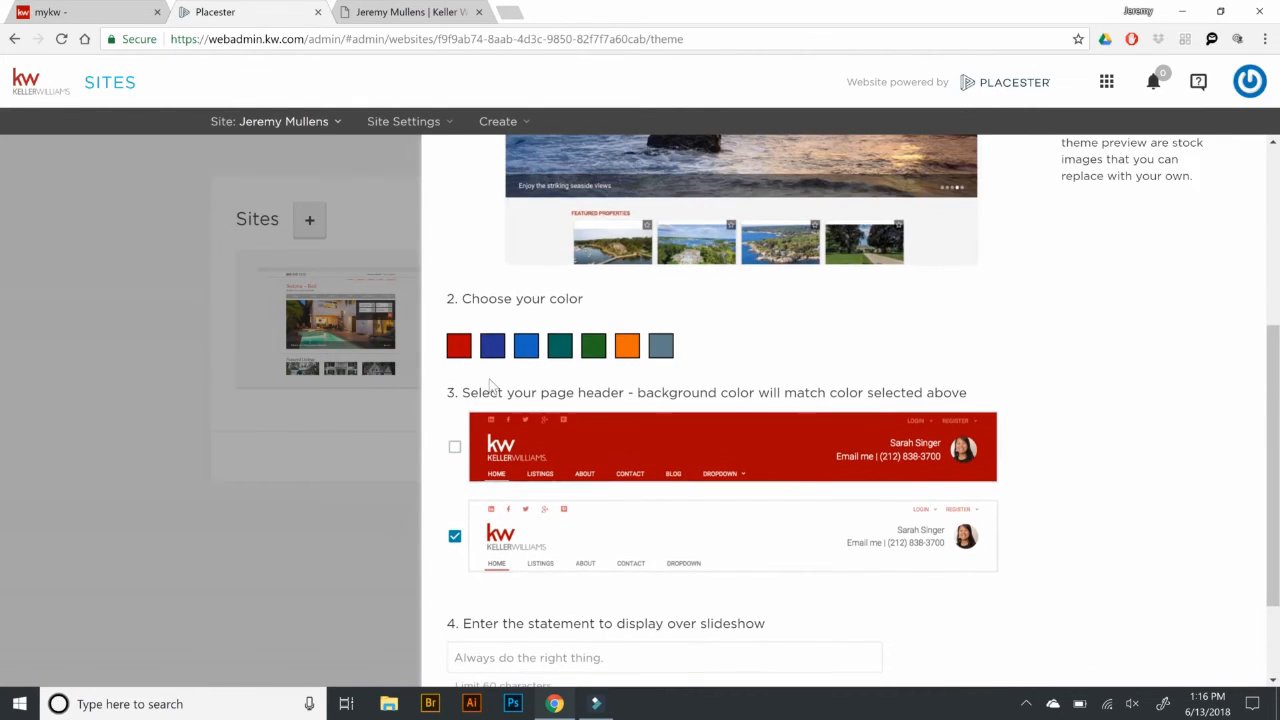
pyautogui.click(456, 345)
pyautogui.scroll(-1, 663, 414)
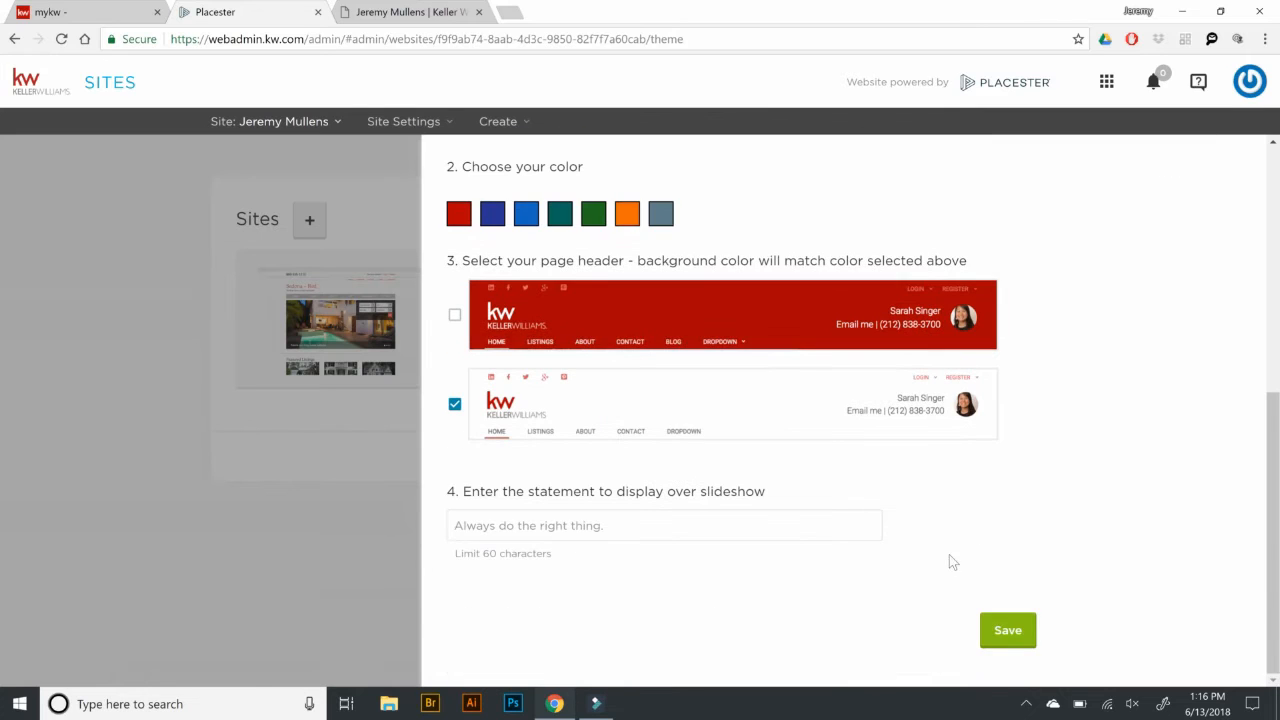
pyautogui.click(1007, 630)
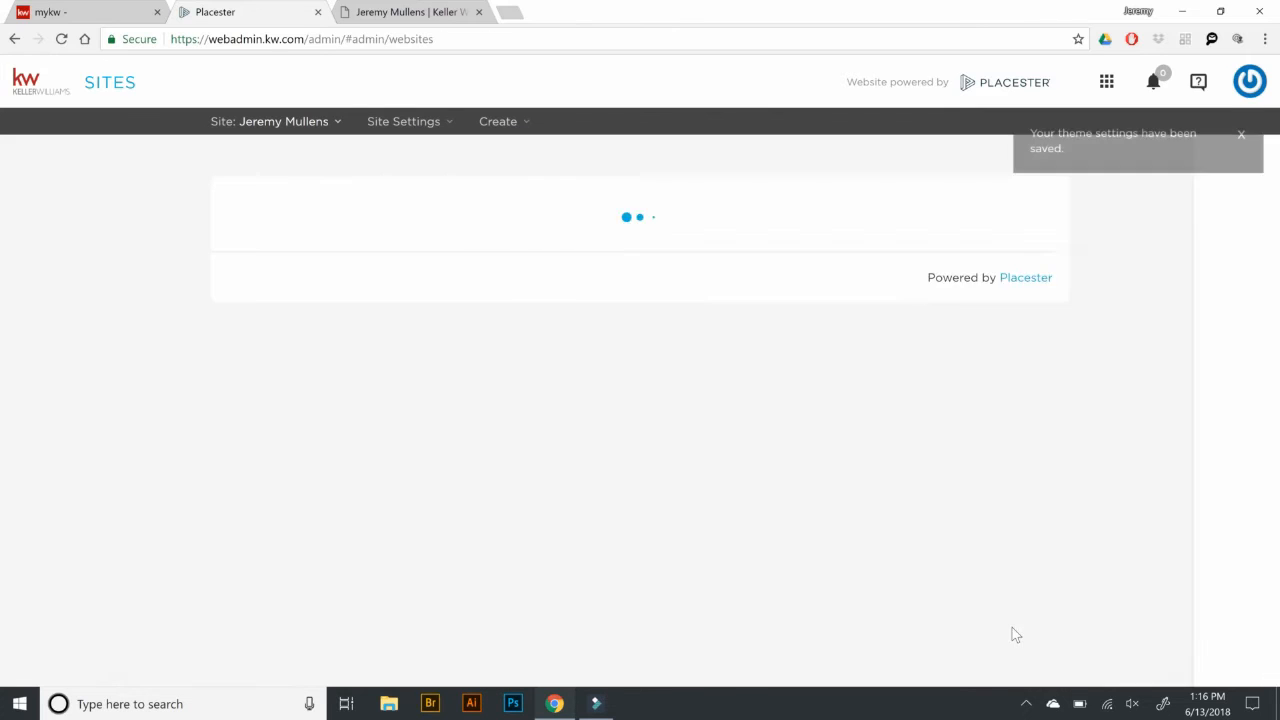
pyautogui.click(403, 128)
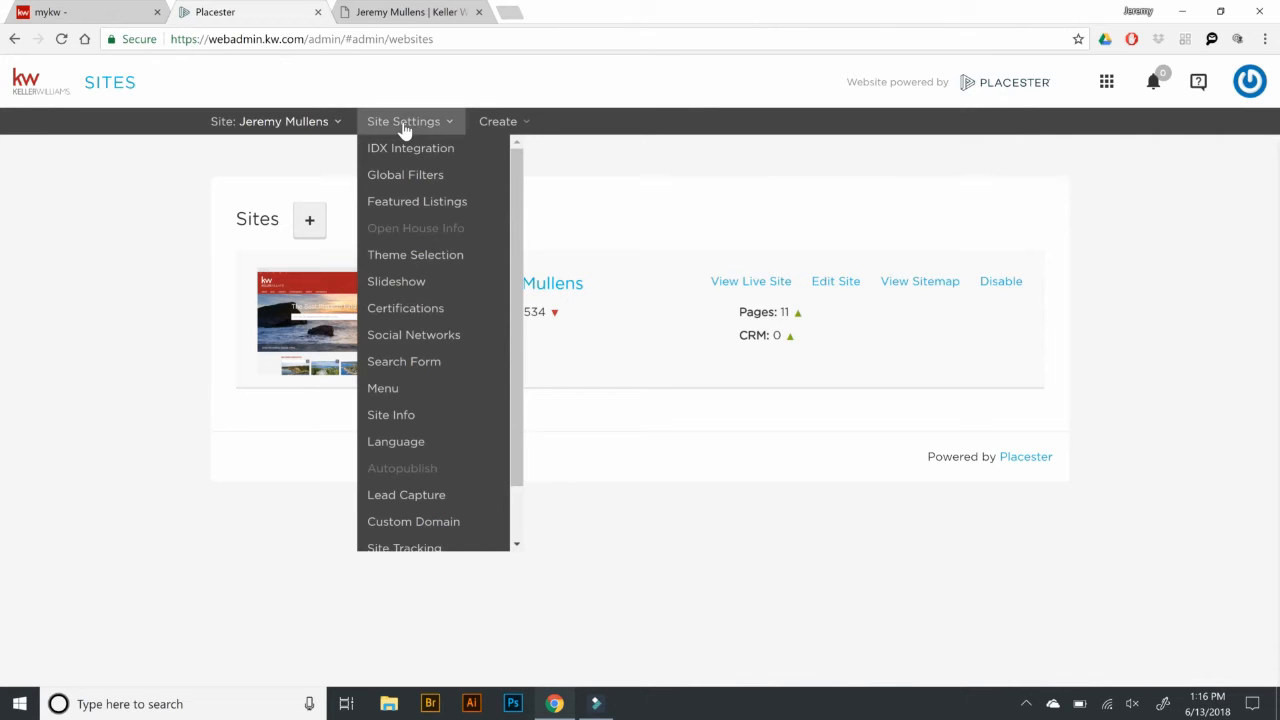
pyautogui.click(425, 12)
pyautogui.moveTo(414, 388)
pyautogui.scroll(-1, 408, 392)
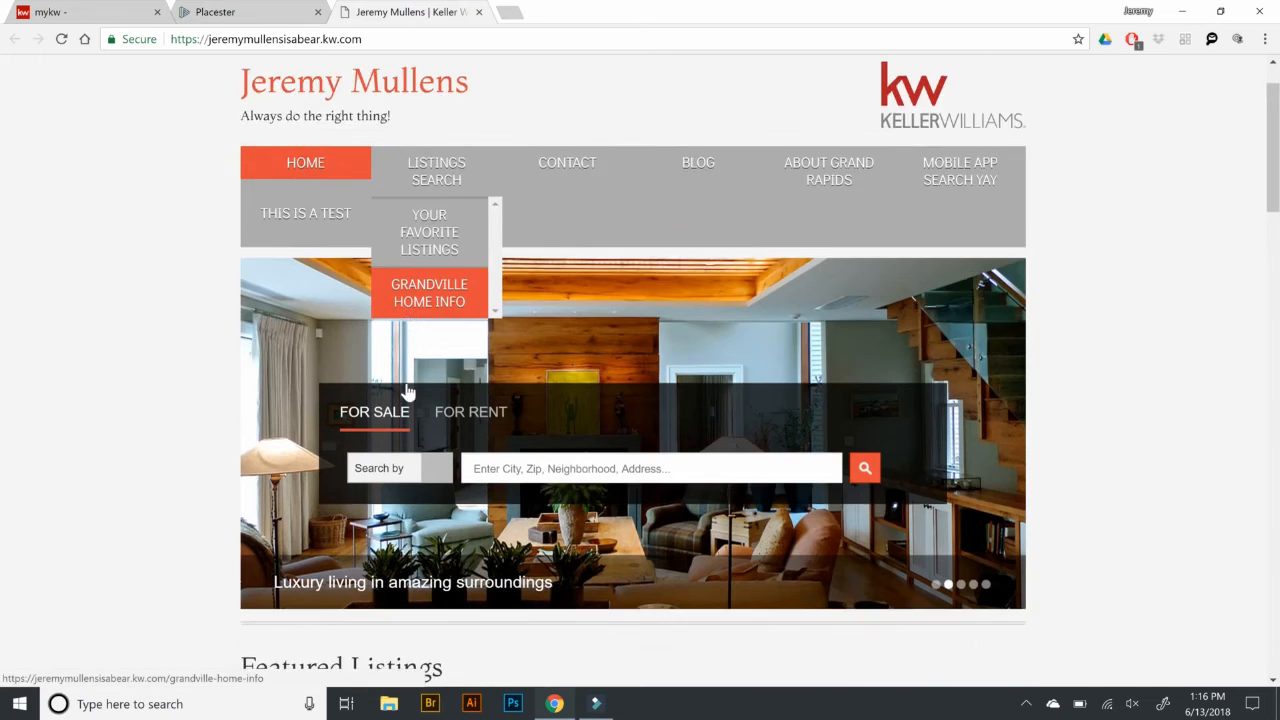
pyautogui.scroll(-1, 408, 392)
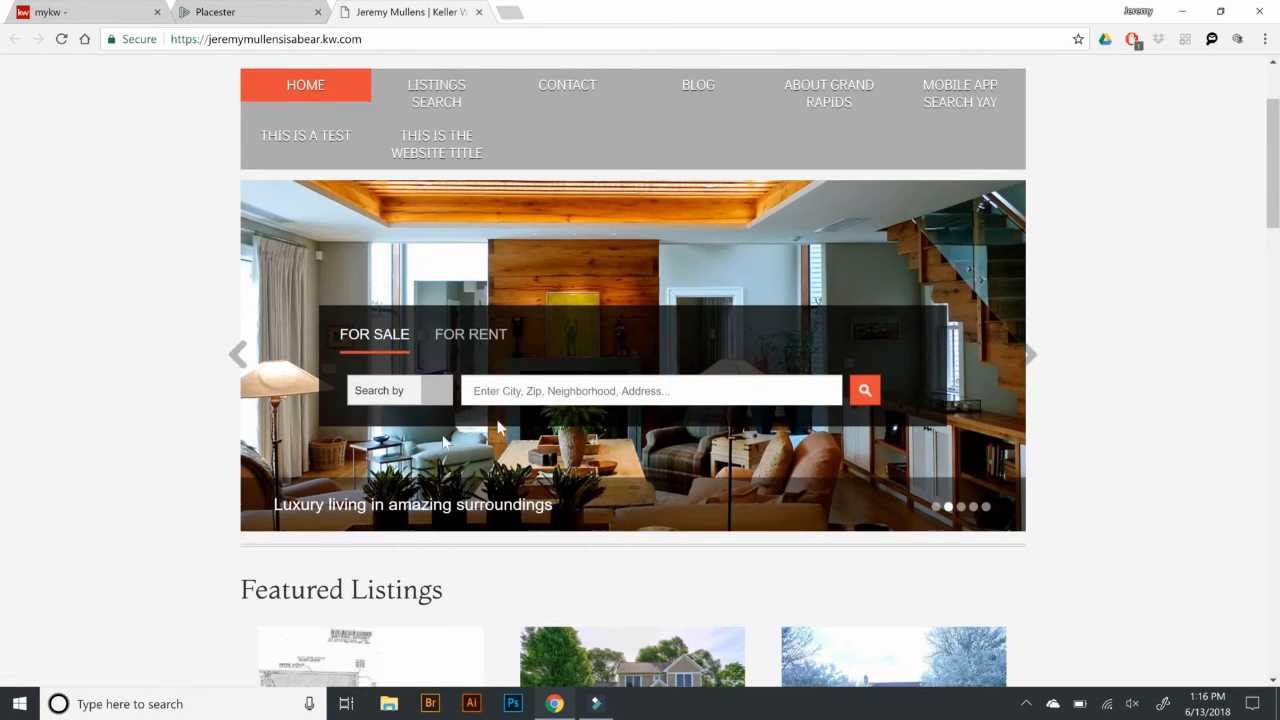
pyautogui.click(1005, 348)
pyautogui.click(1005, 352)
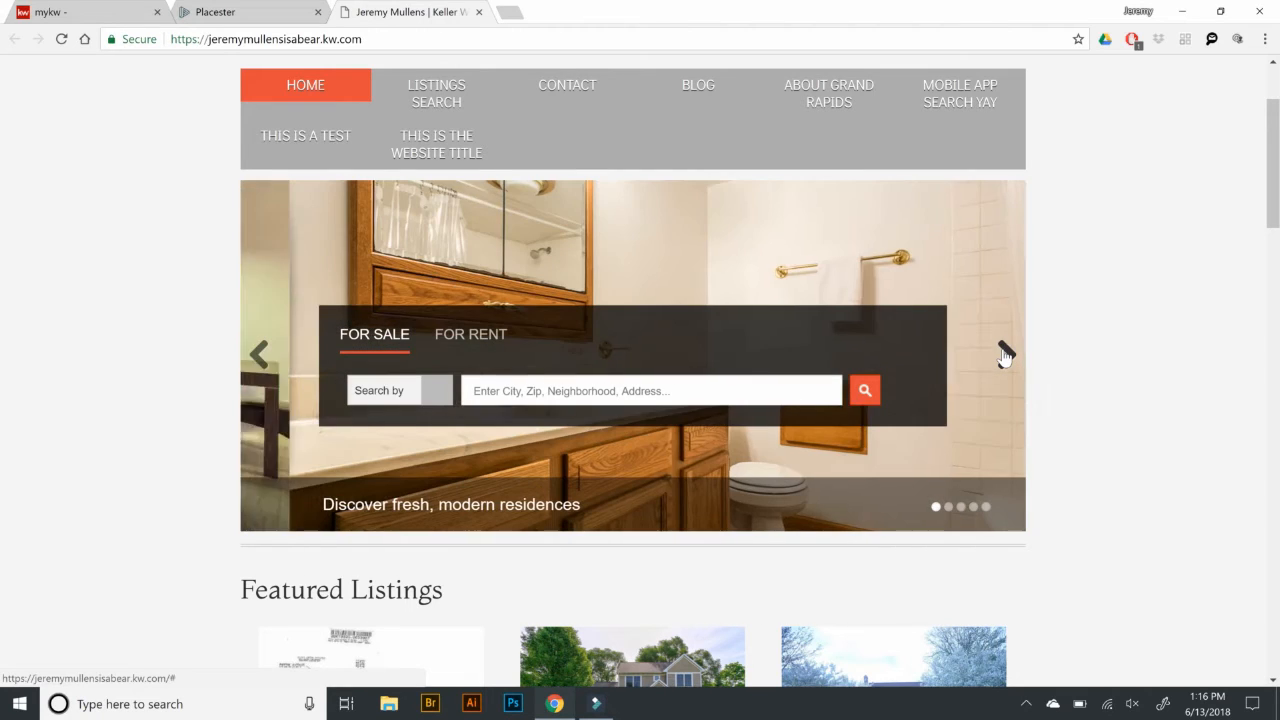
pyautogui.click(1005, 353)
pyautogui.click(1005, 355)
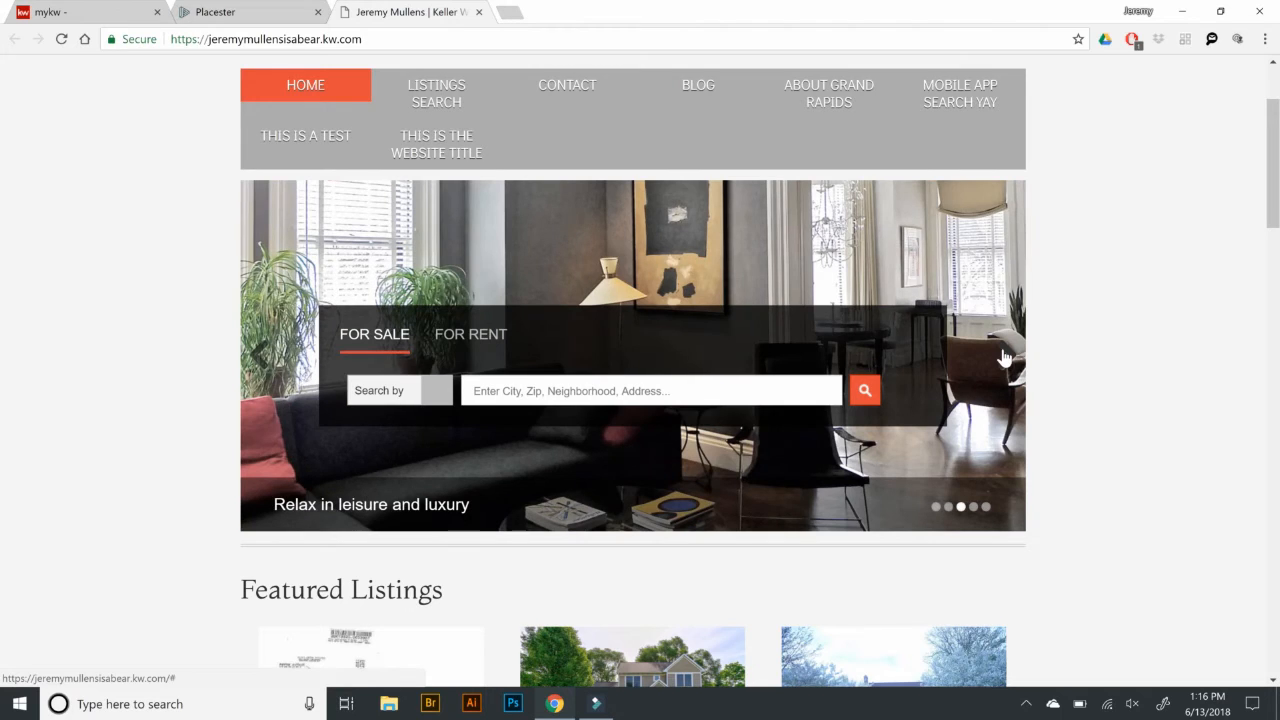
pyautogui.click(1005, 355)
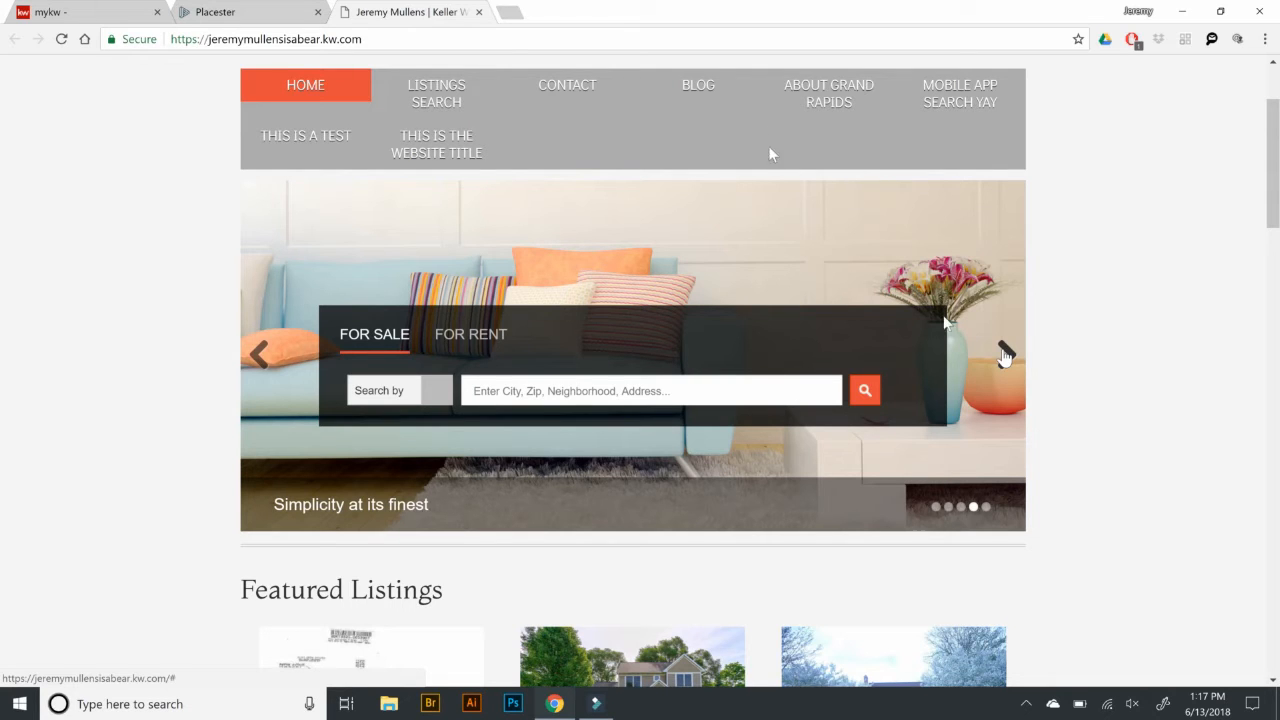
pyautogui.click(228, 12)
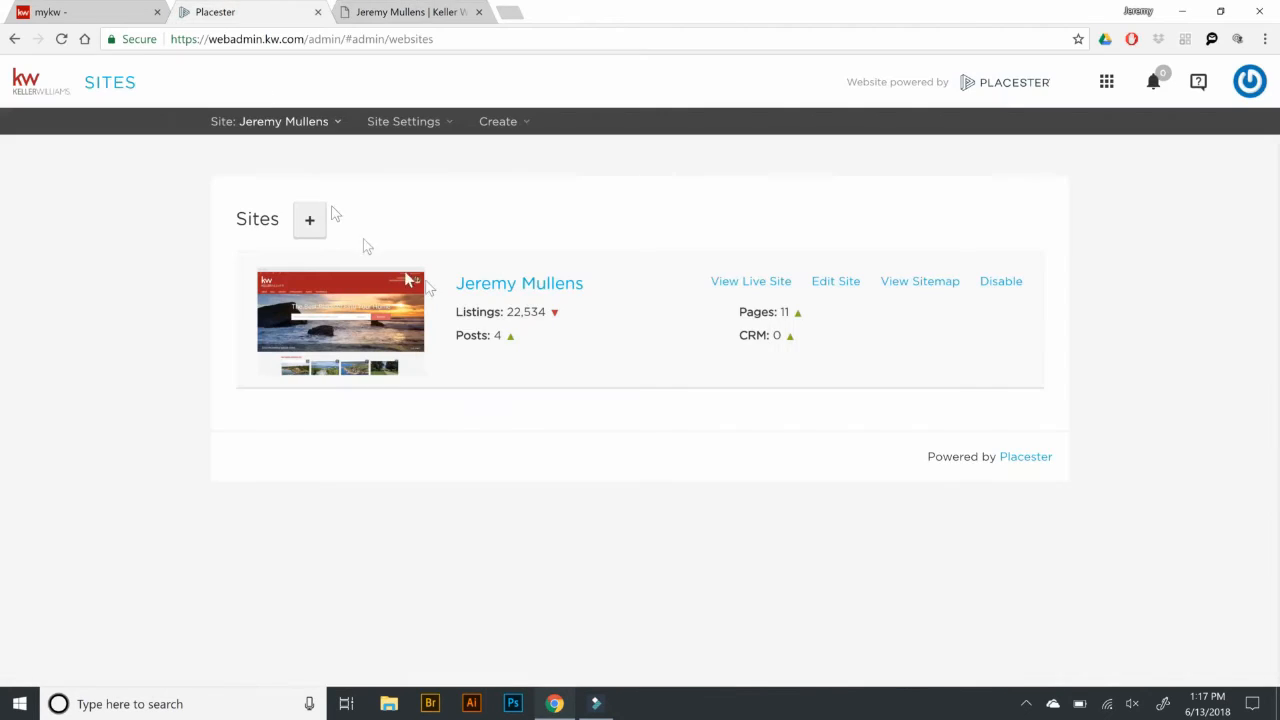
# Step: Open Site Settings > Slideshow and create a new custom slideshow with the + button
pyautogui.click(372, 121)
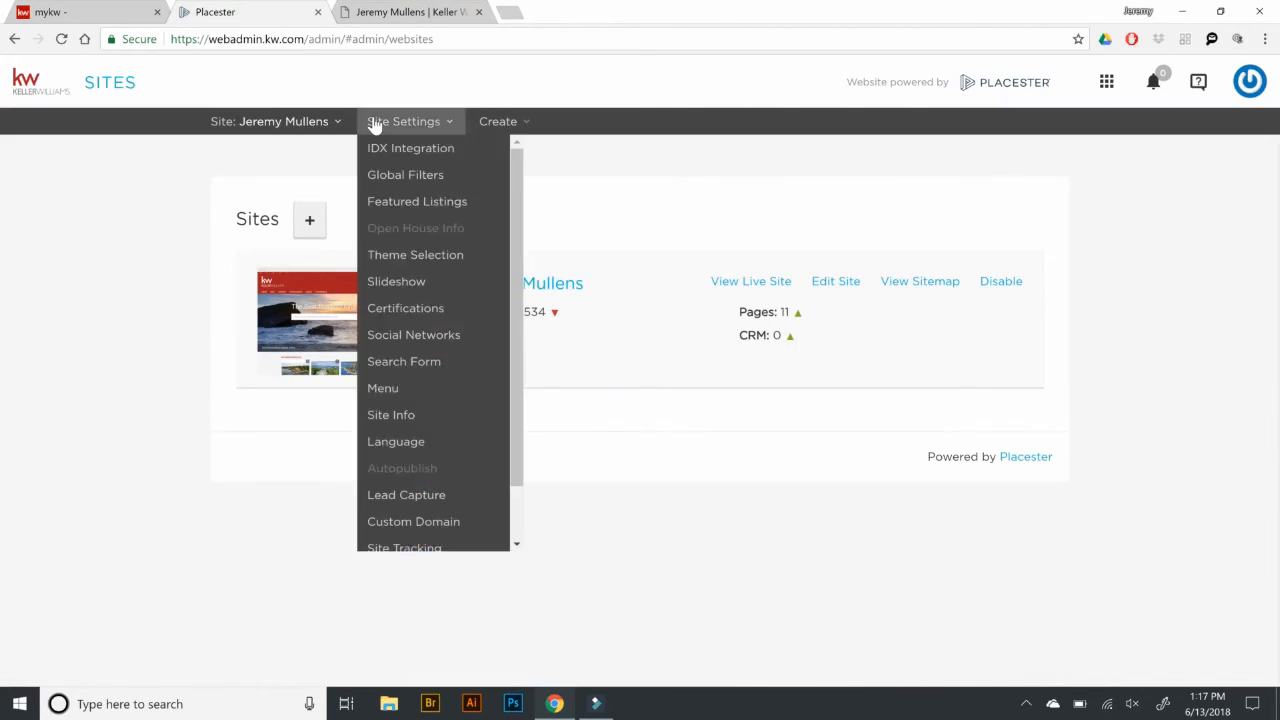
pyautogui.click(388, 283)
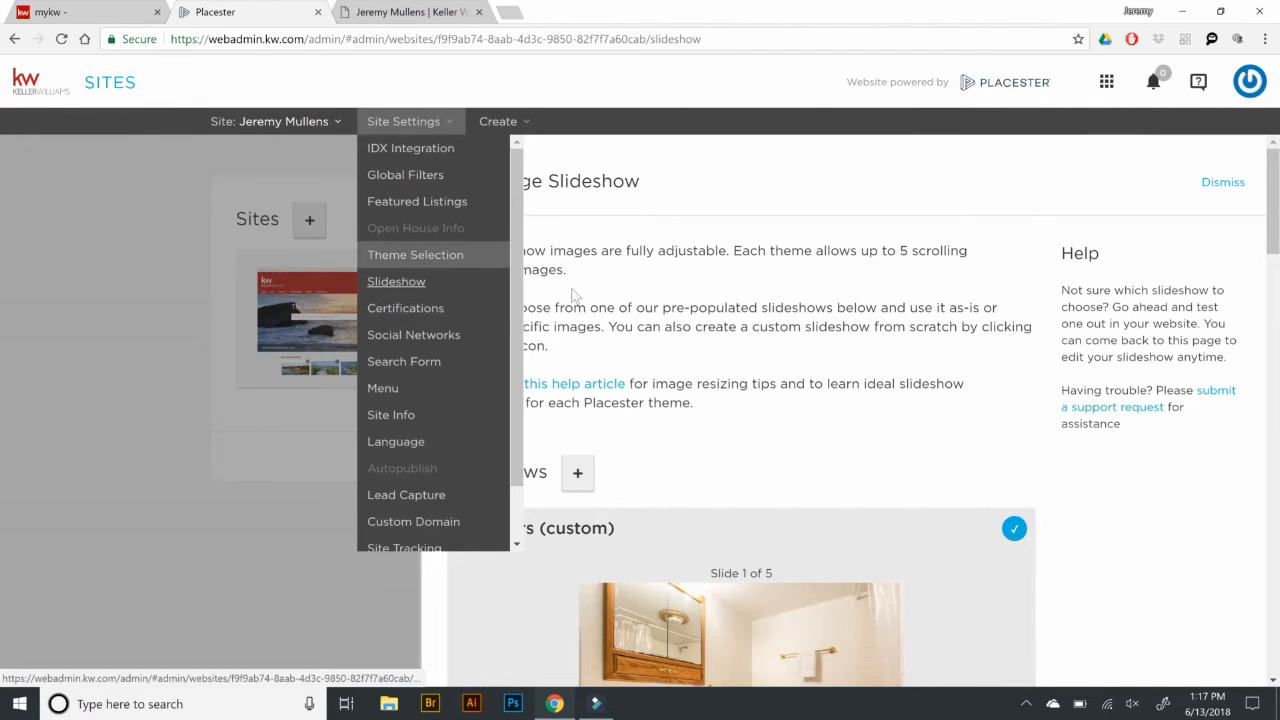
pyautogui.scroll(-3, 826, 345)
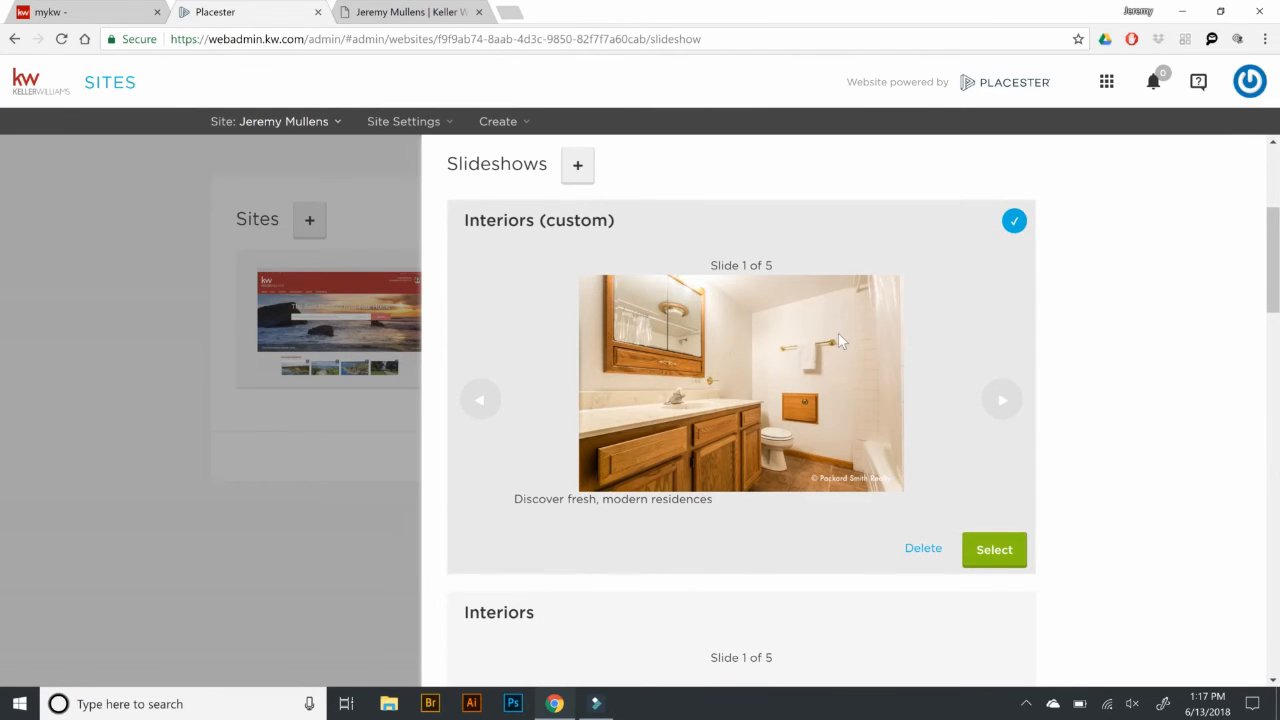
pyautogui.click(577, 167)
pyautogui.scroll(-1, 606, 297)
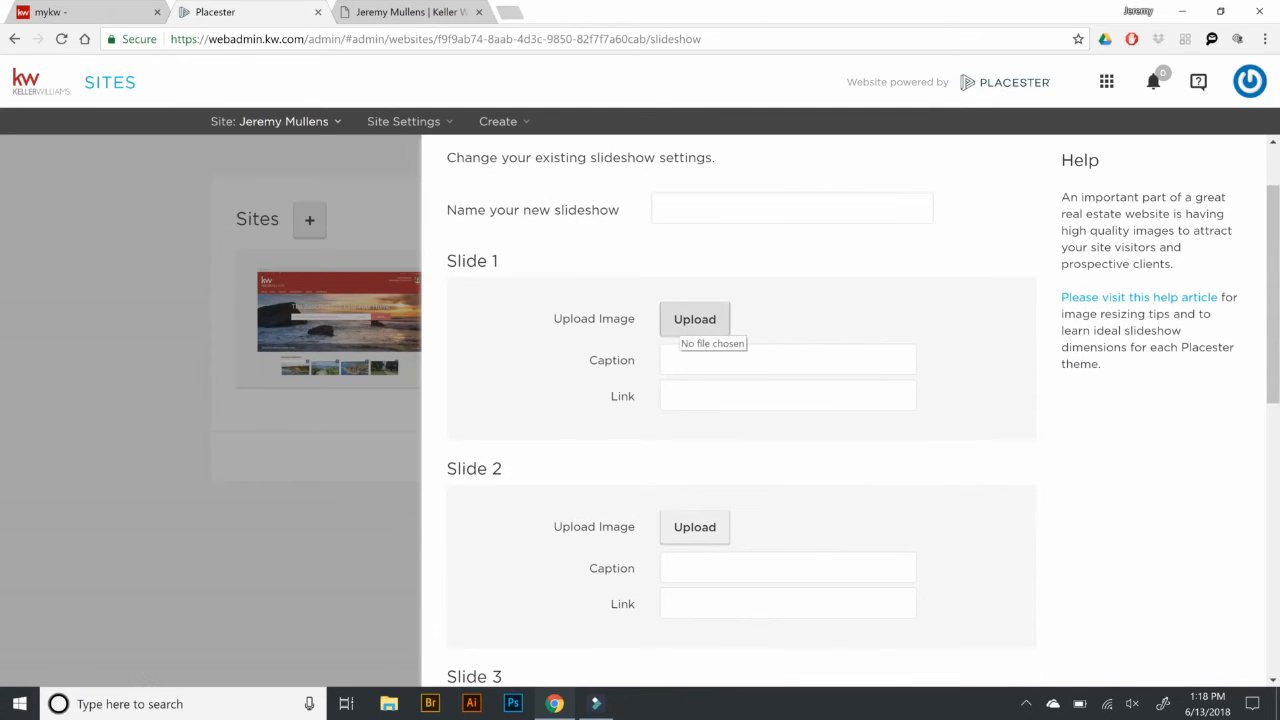
# Step: Name the new slideshow 'GRand Rapids' and try choosing an image for the first slide
pyautogui.click(698, 212)
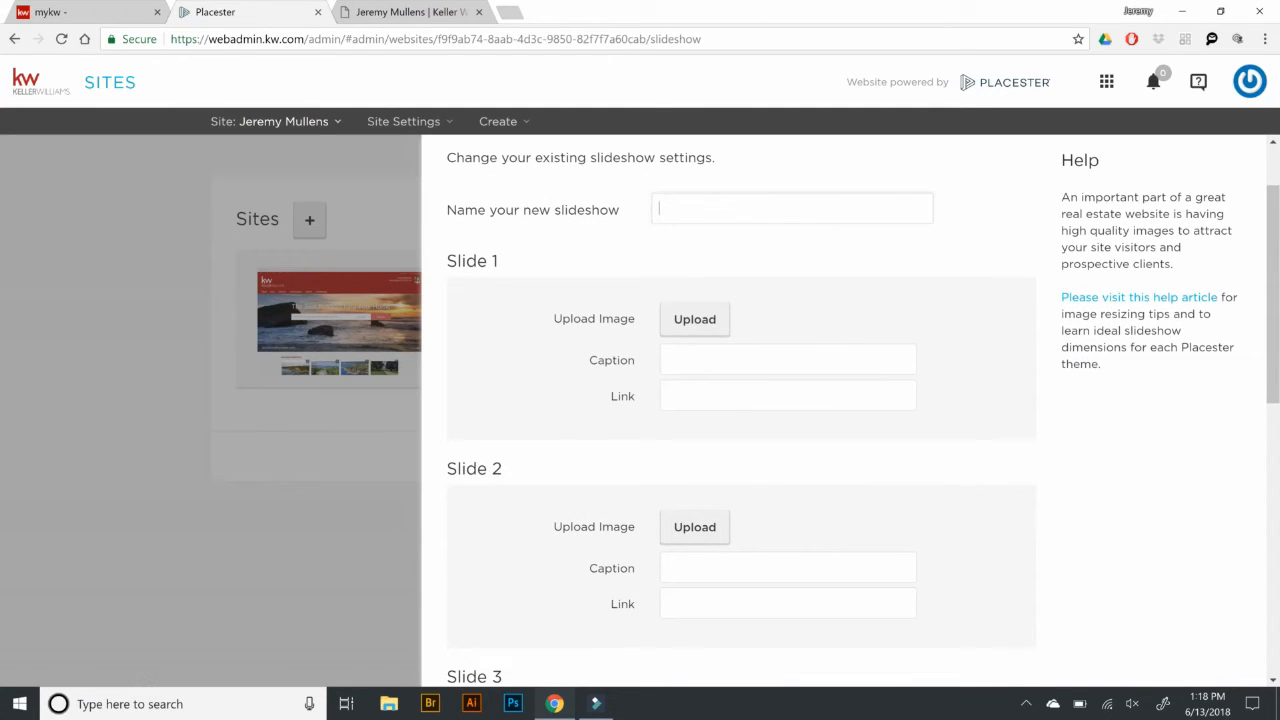
pyautogui.write('GRand Rapids')
pyautogui.scroll(-1, 600, 282)
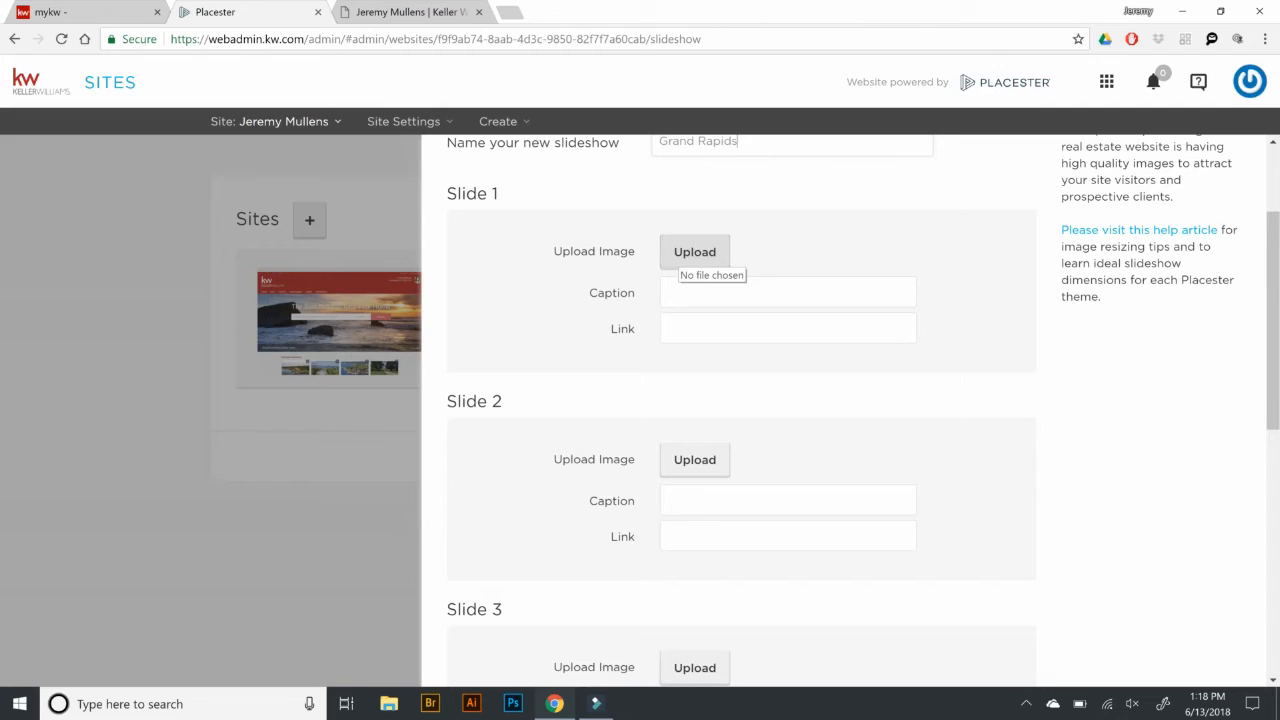
pyautogui.click(693, 255)
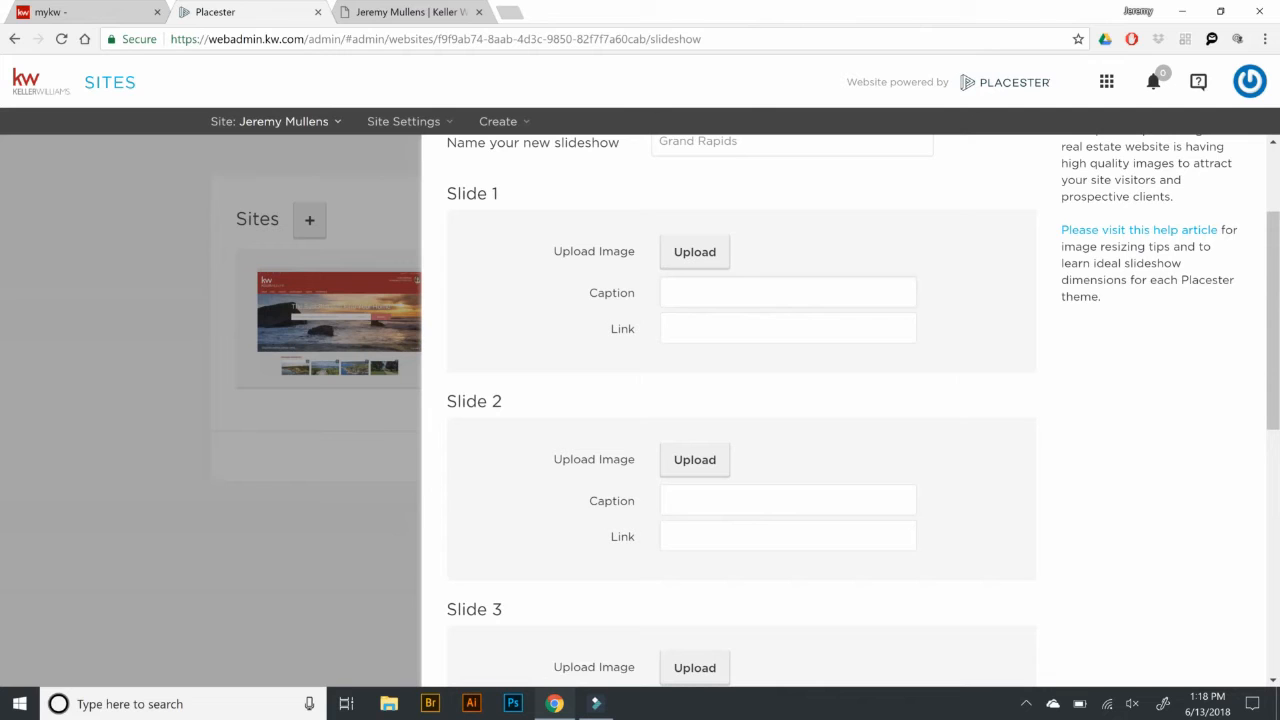
# Step: Check the live agent website, then cancel the new slideshow without saving
pyautogui.click(389, 10)
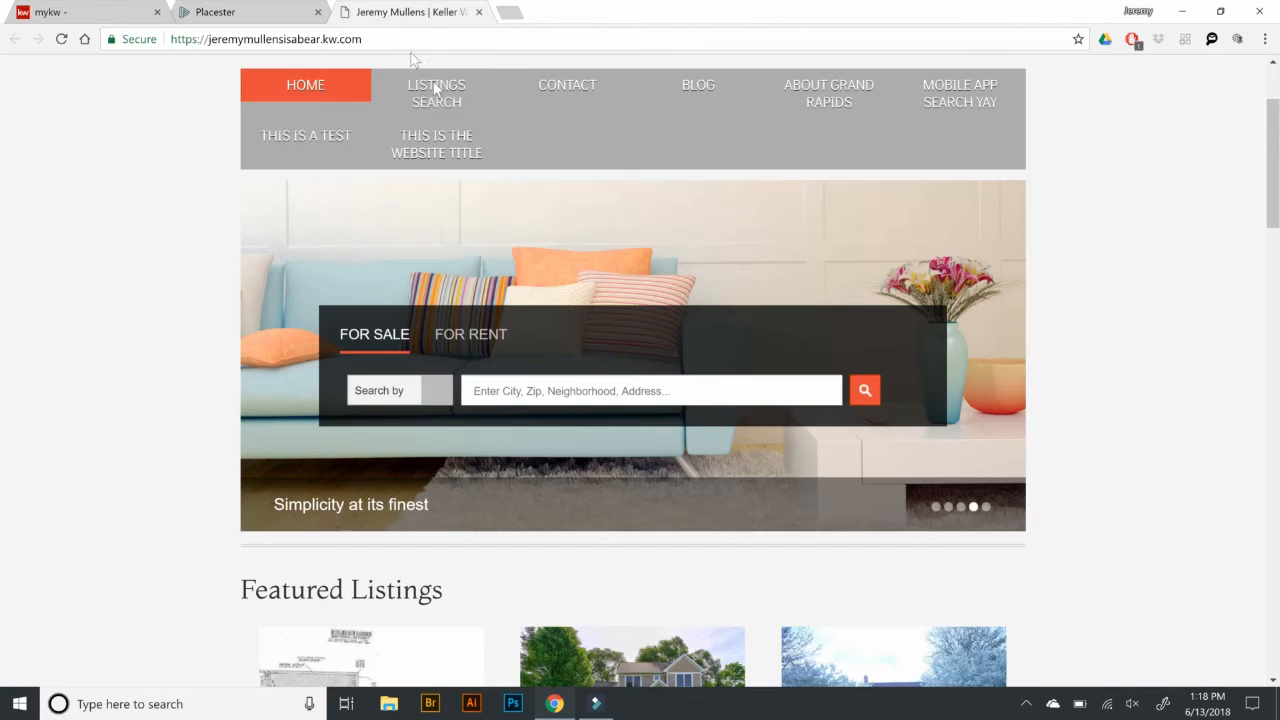
pyautogui.moveTo(430, 93)
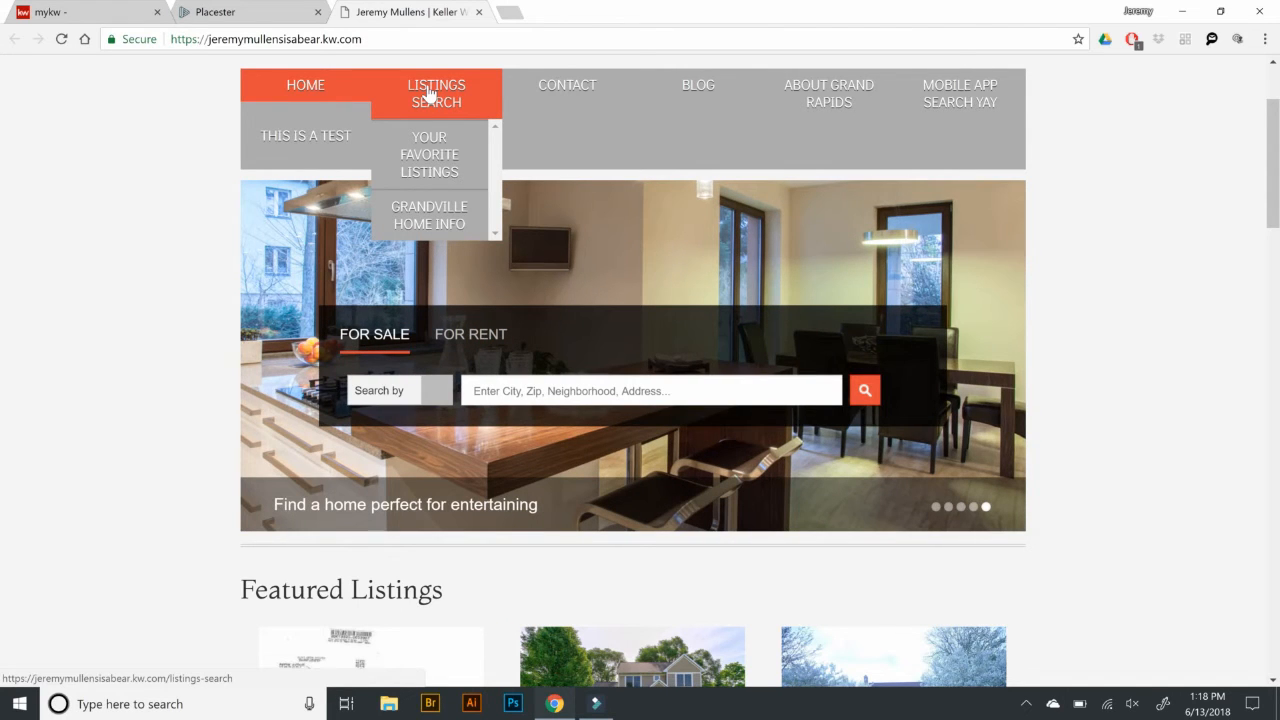
pyautogui.click(215, 12)
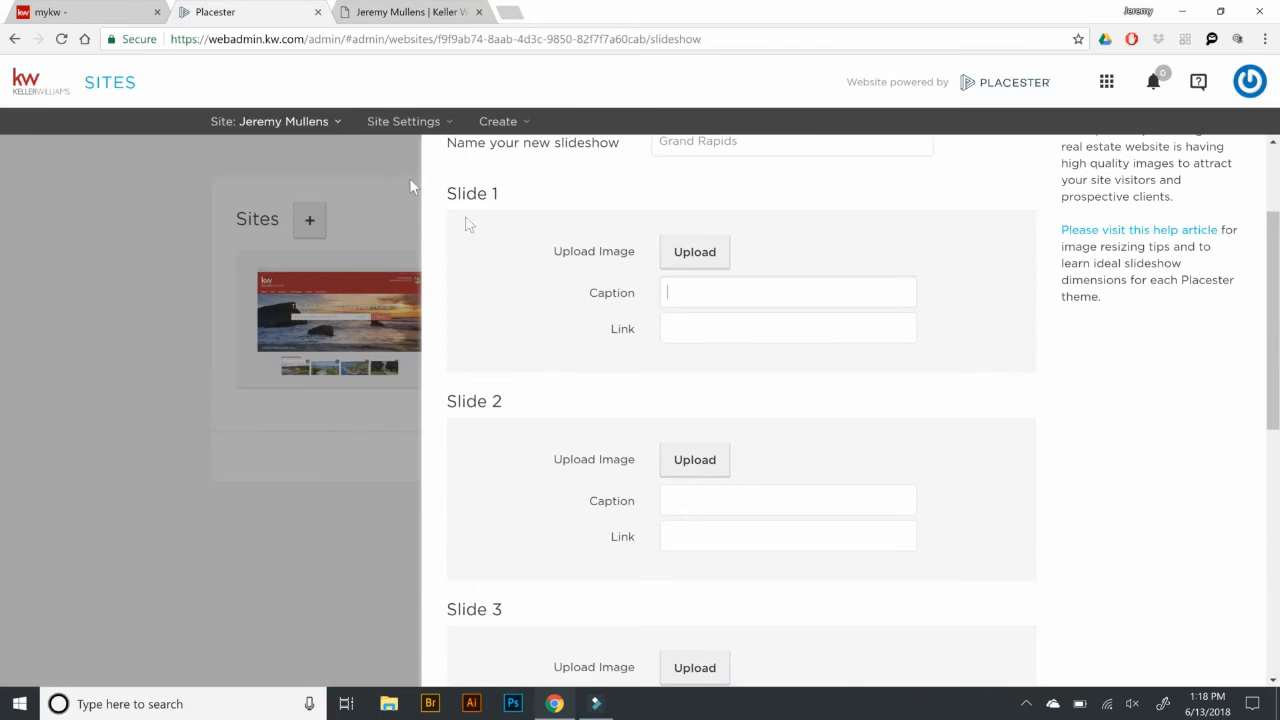
pyautogui.scroll(-6, 533, 254)
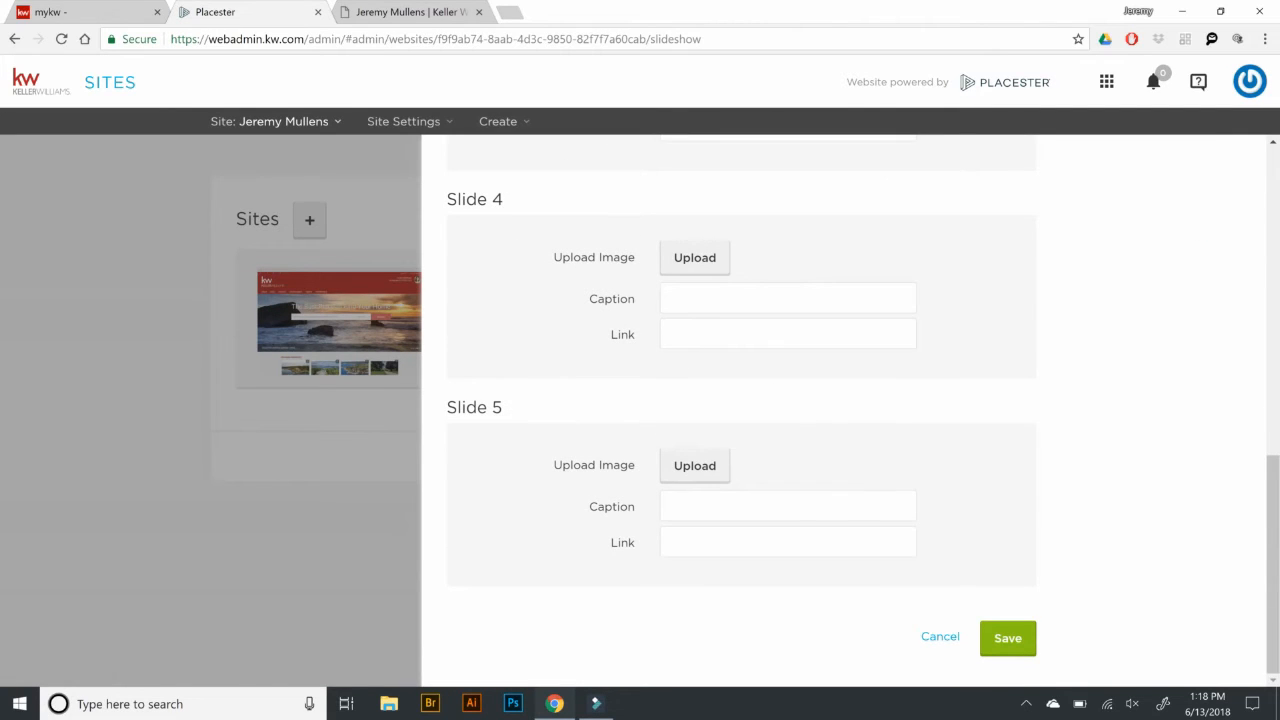
pyautogui.click(930, 637)
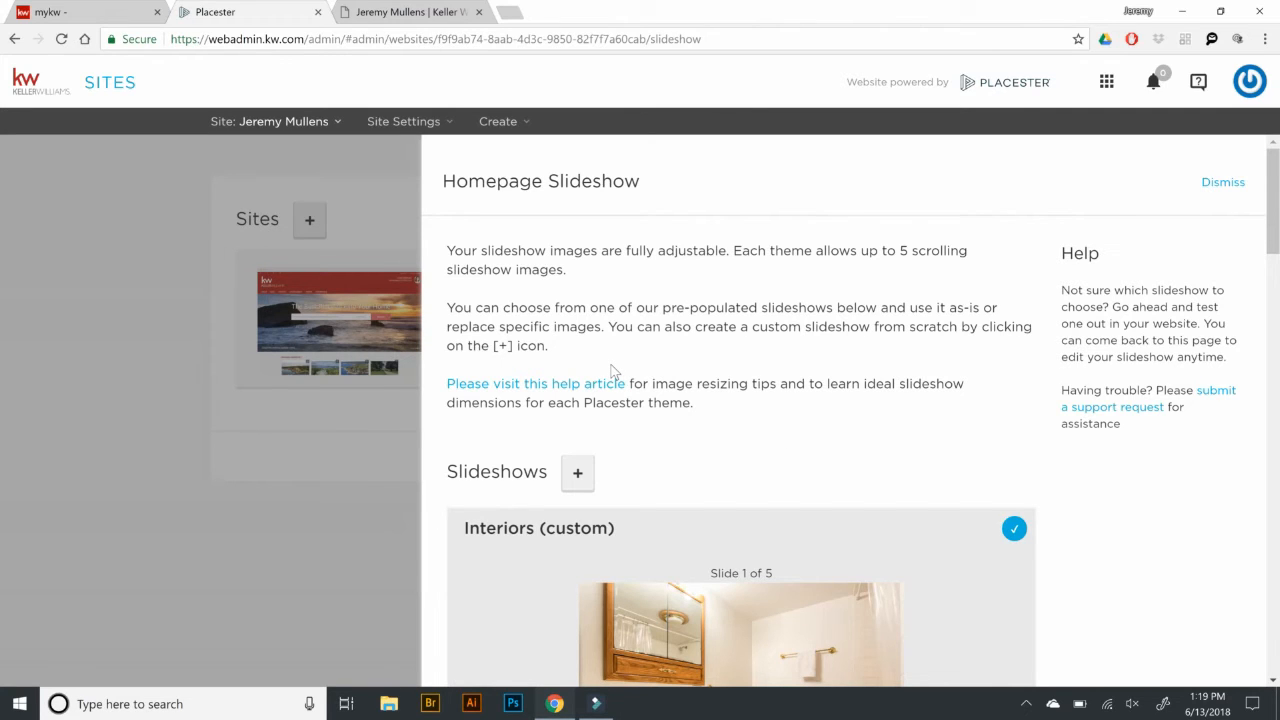
# Step: Open the Site Settings menu in the top navigation bar
pyautogui.click(409, 128)
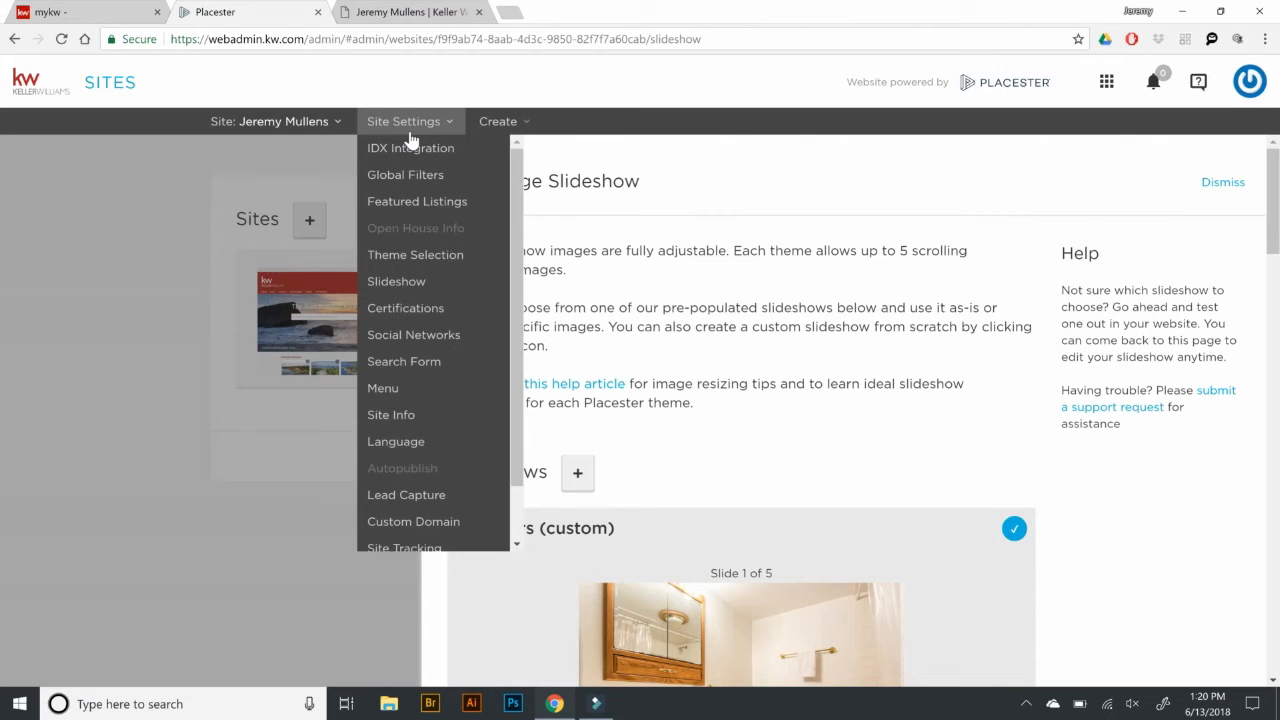
# Step: Open the certifications settings and browse the available certification logos
pyautogui.click(405, 309)
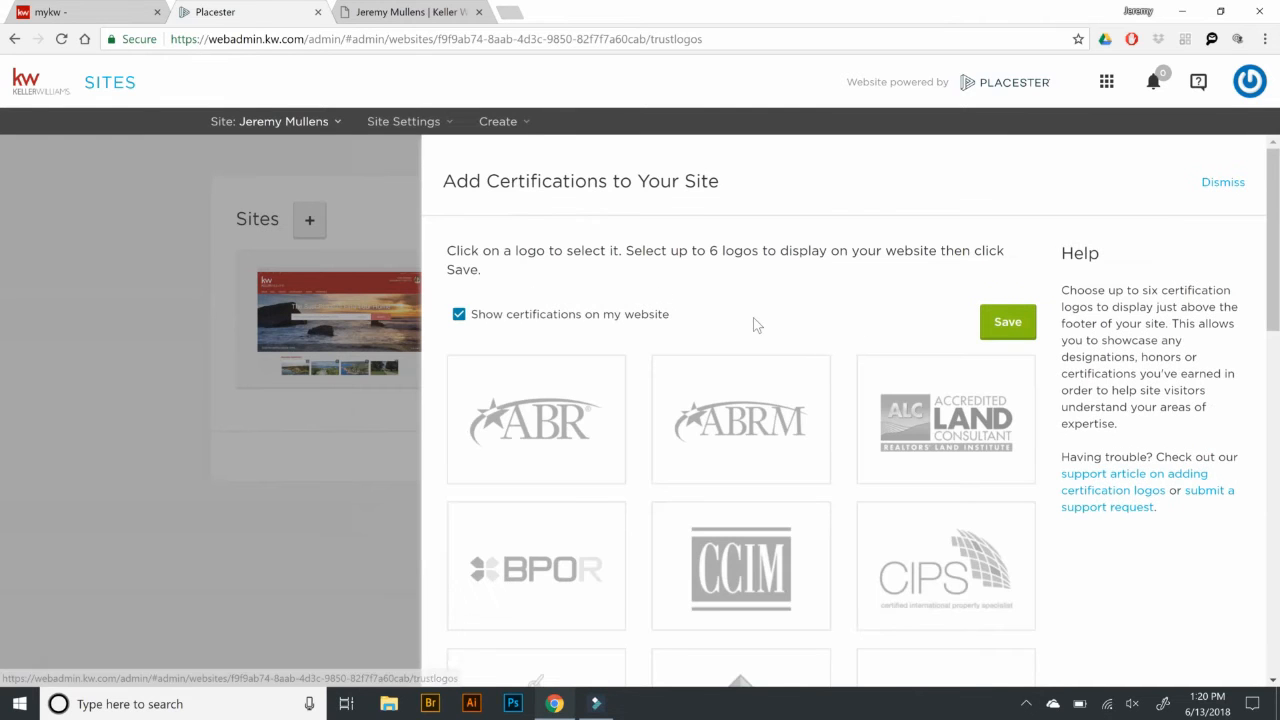
pyautogui.scroll(-3, 757, 325)
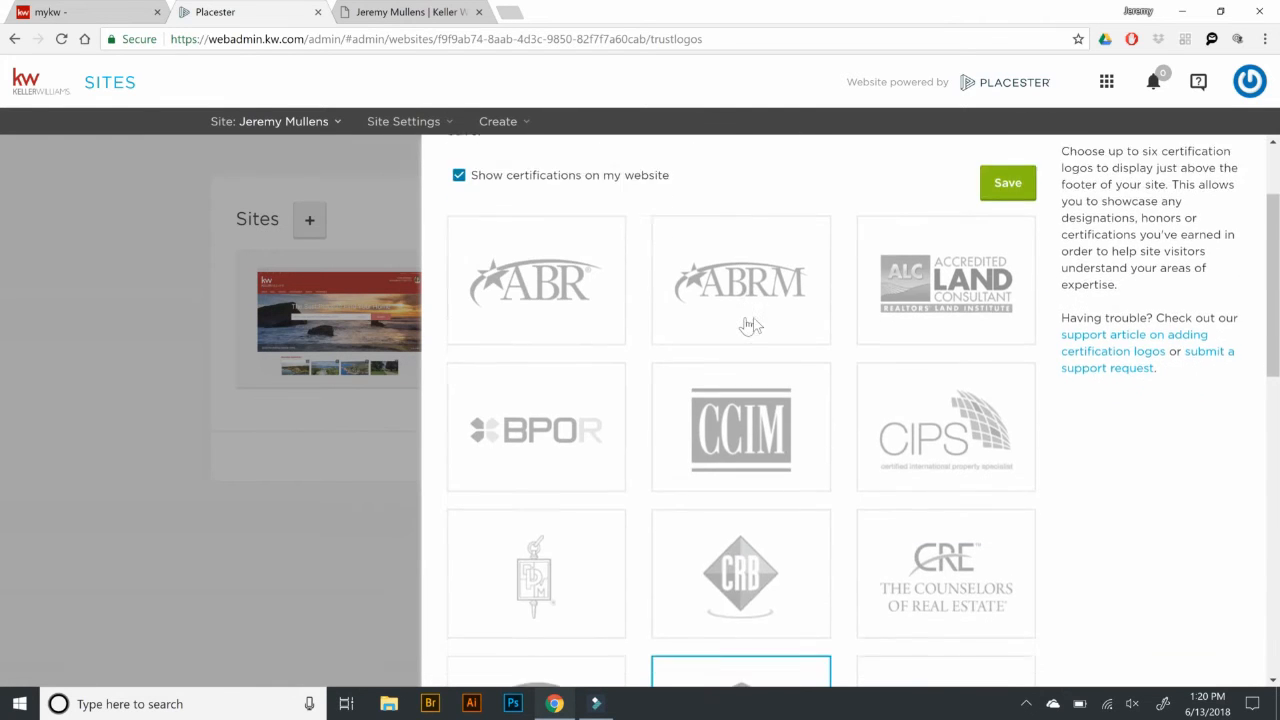
pyautogui.scroll(-2, 745, 323)
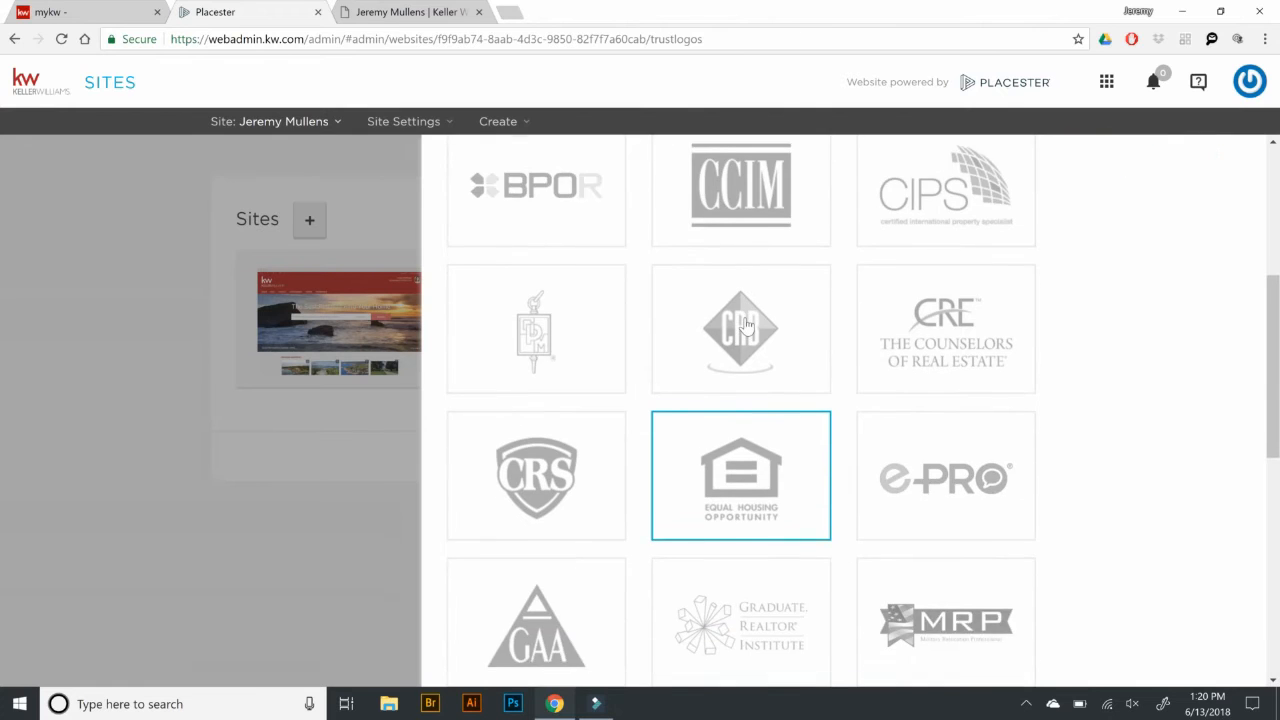
pyautogui.scroll(-3, 746, 325)
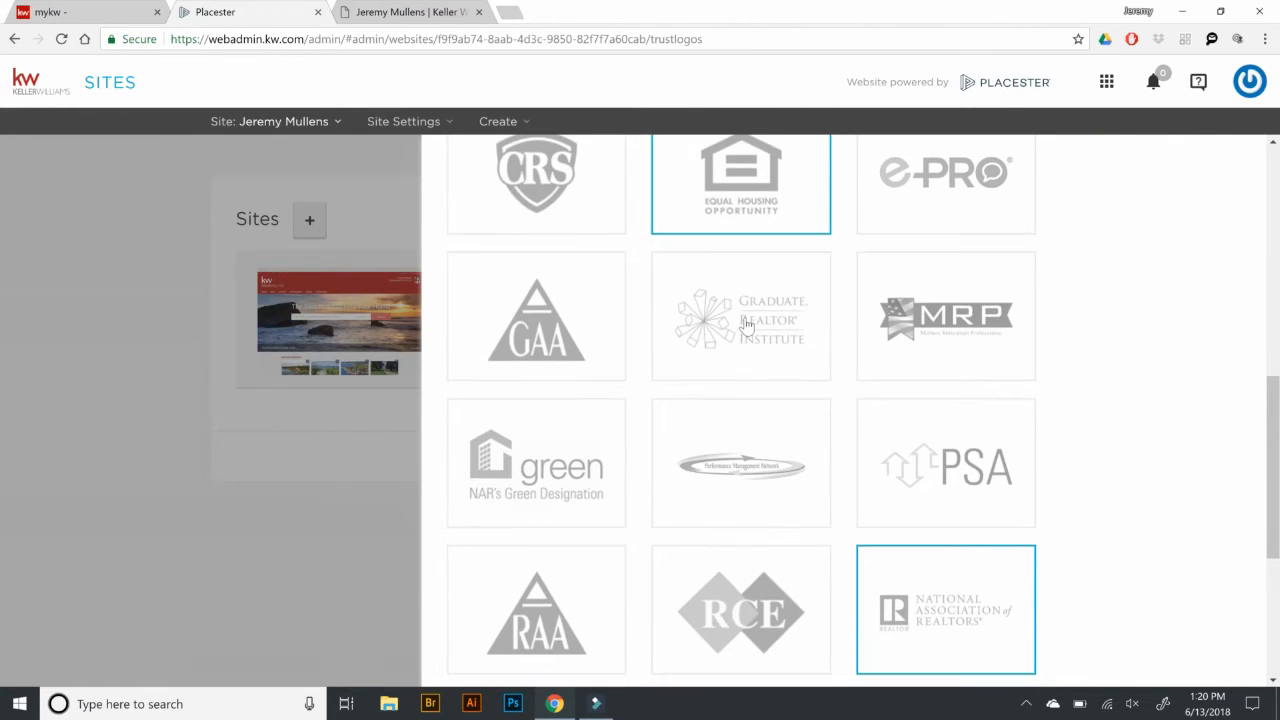
pyautogui.scroll(-1, 746, 325)
pyautogui.scroll(-1, 746, 325)
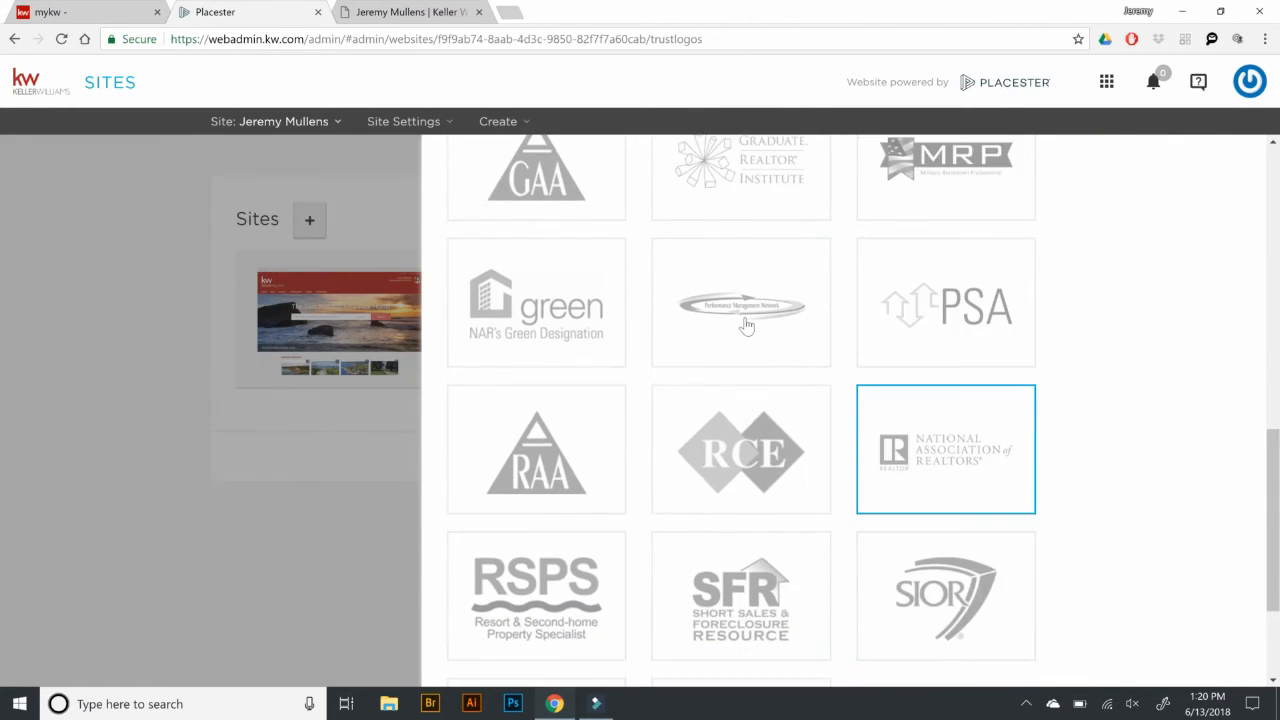
pyautogui.scroll(2, 746, 325)
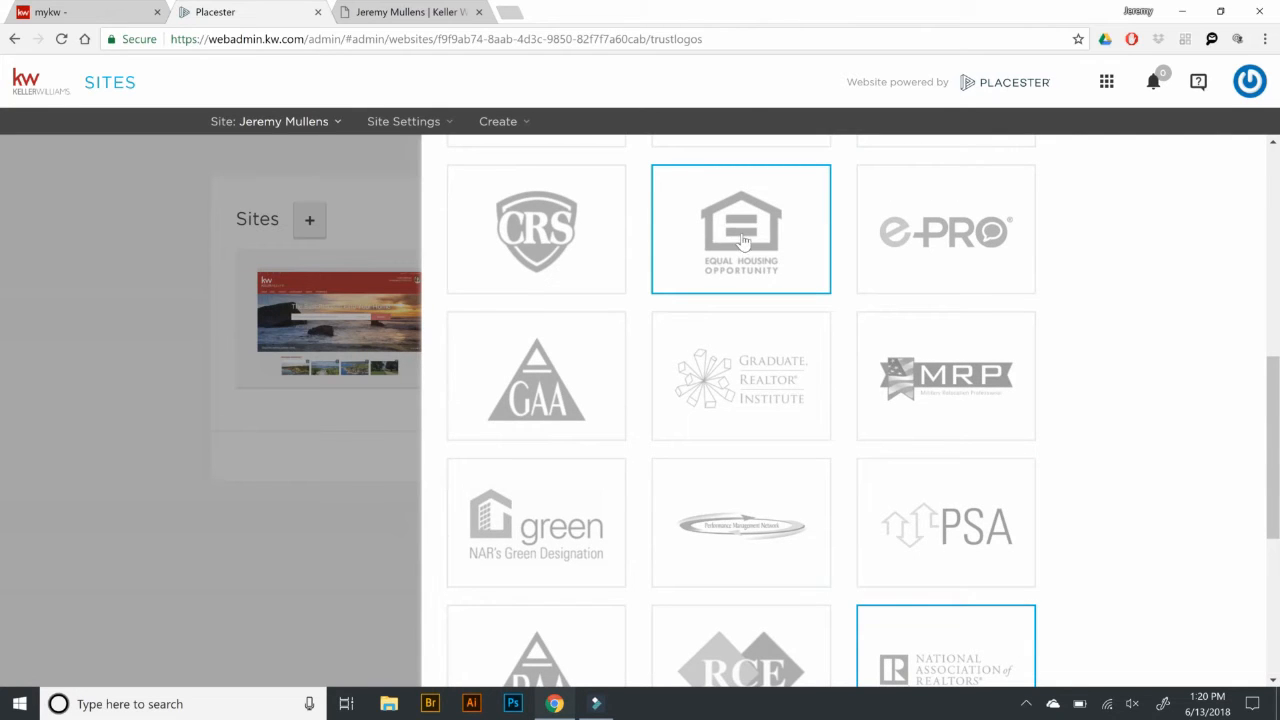
pyautogui.scroll(-2, 743, 240)
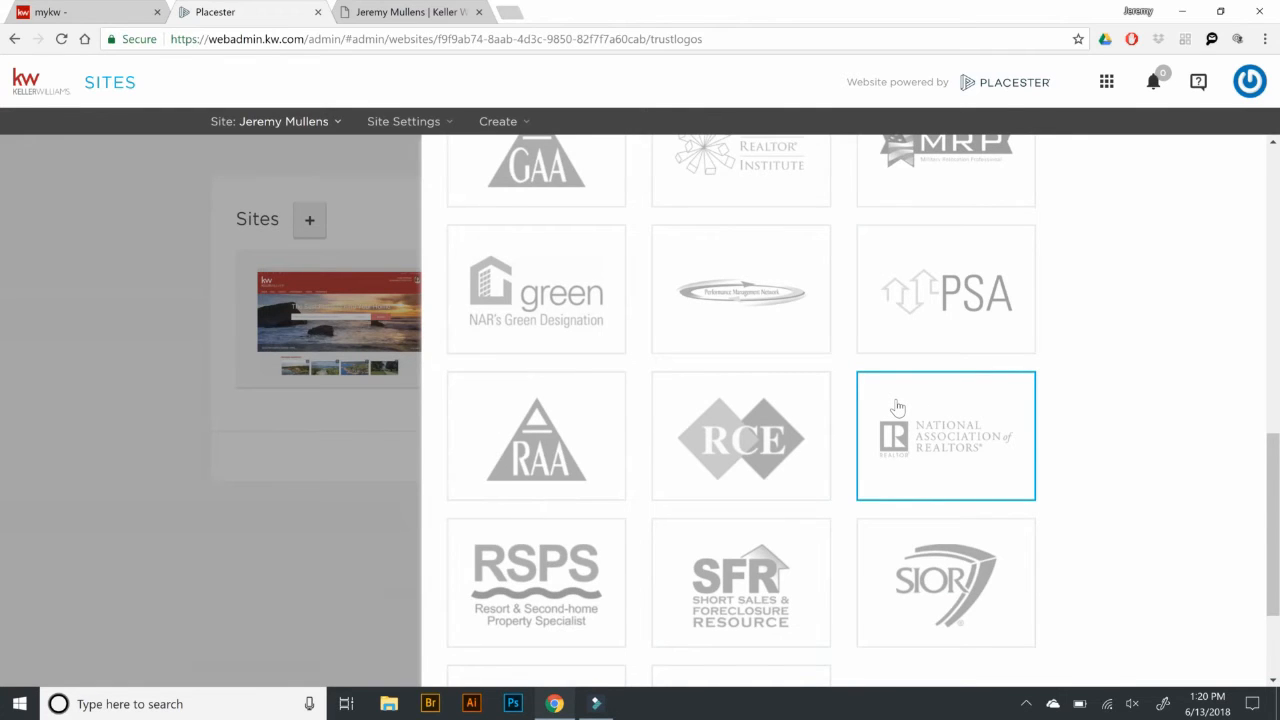
pyautogui.scroll(-2, 898, 407)
pyautogui.scroll(2, 898, 407)
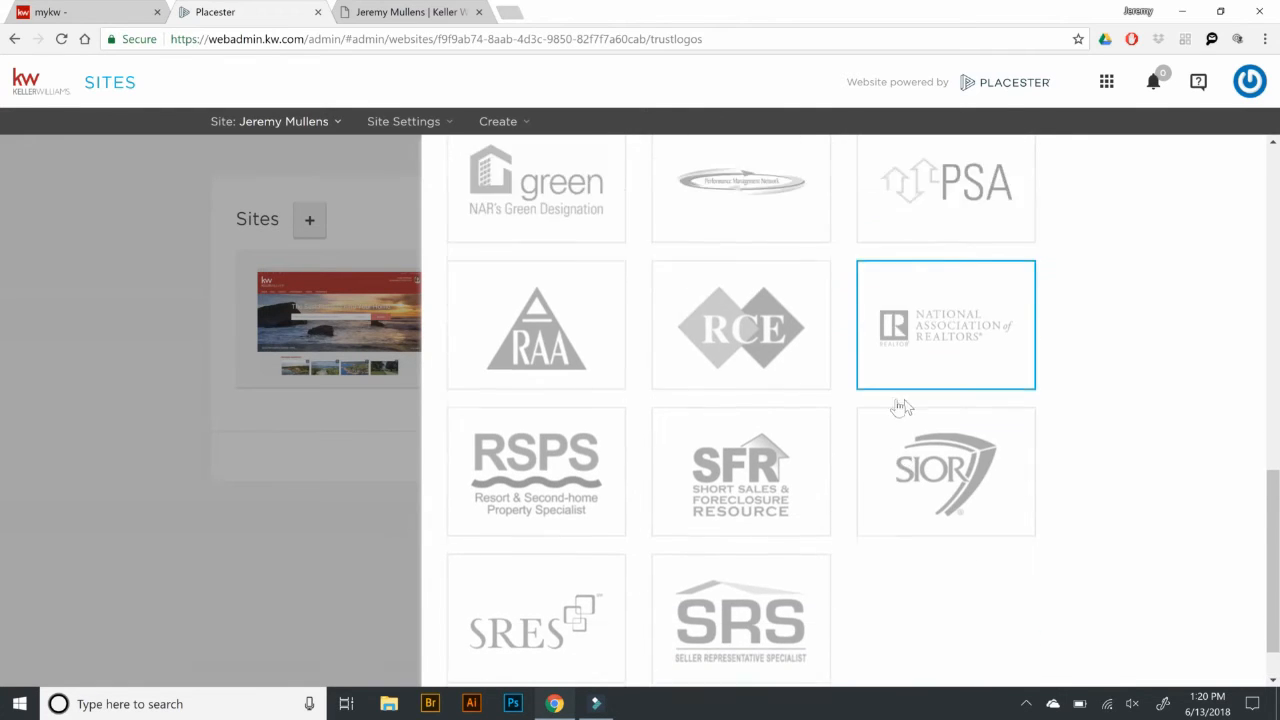
pyautogui.scroll(2, 857, 423)
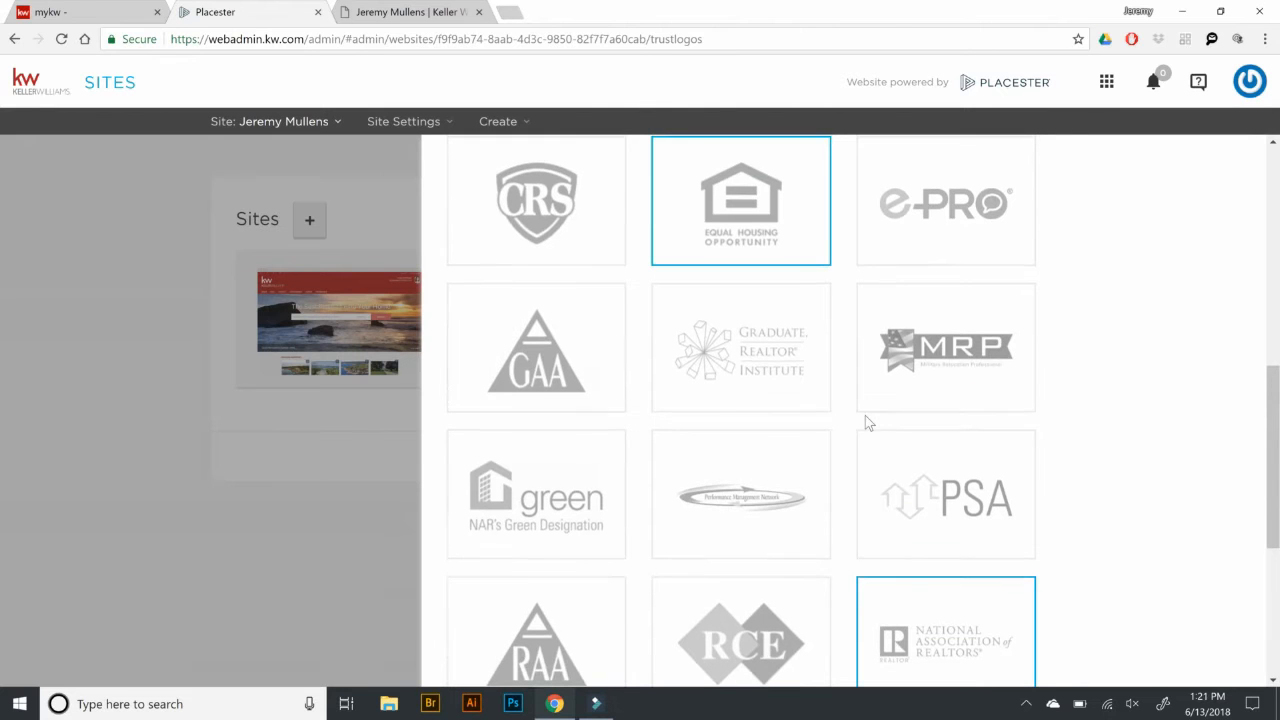
pyautogui.scroll(1, 857, 423)
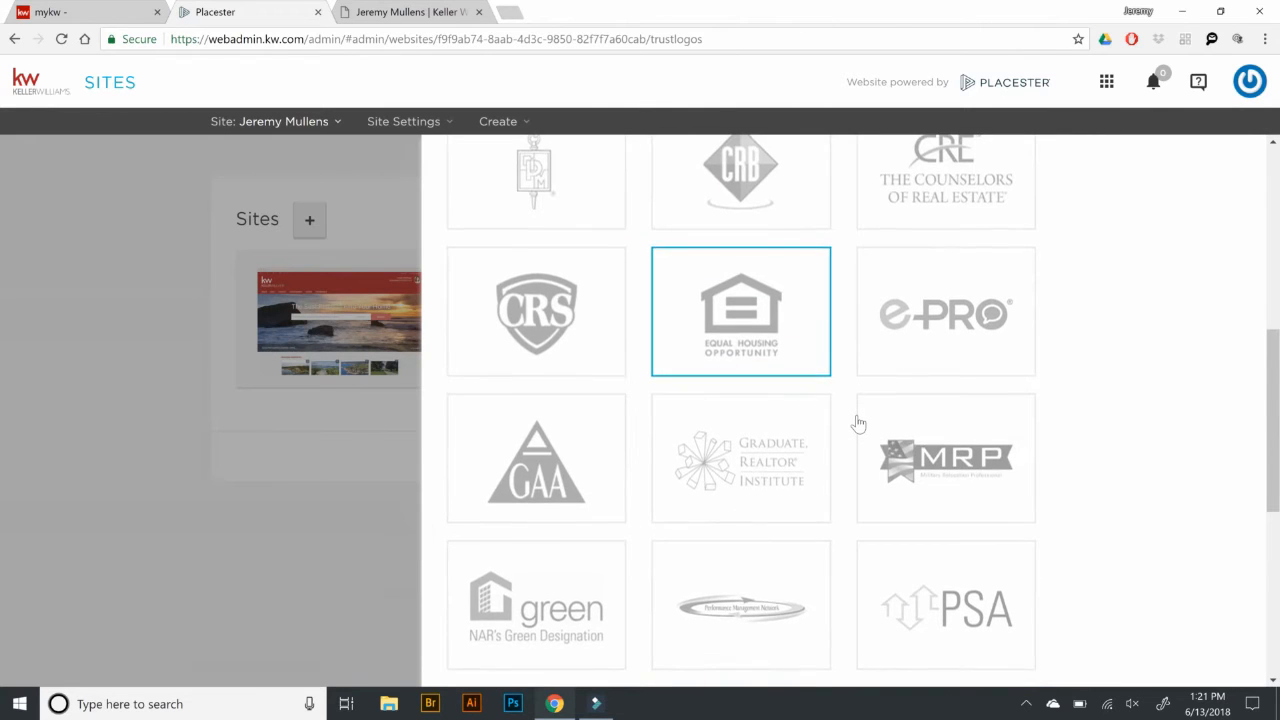
pyautogui.scroll(2, 857, 423)
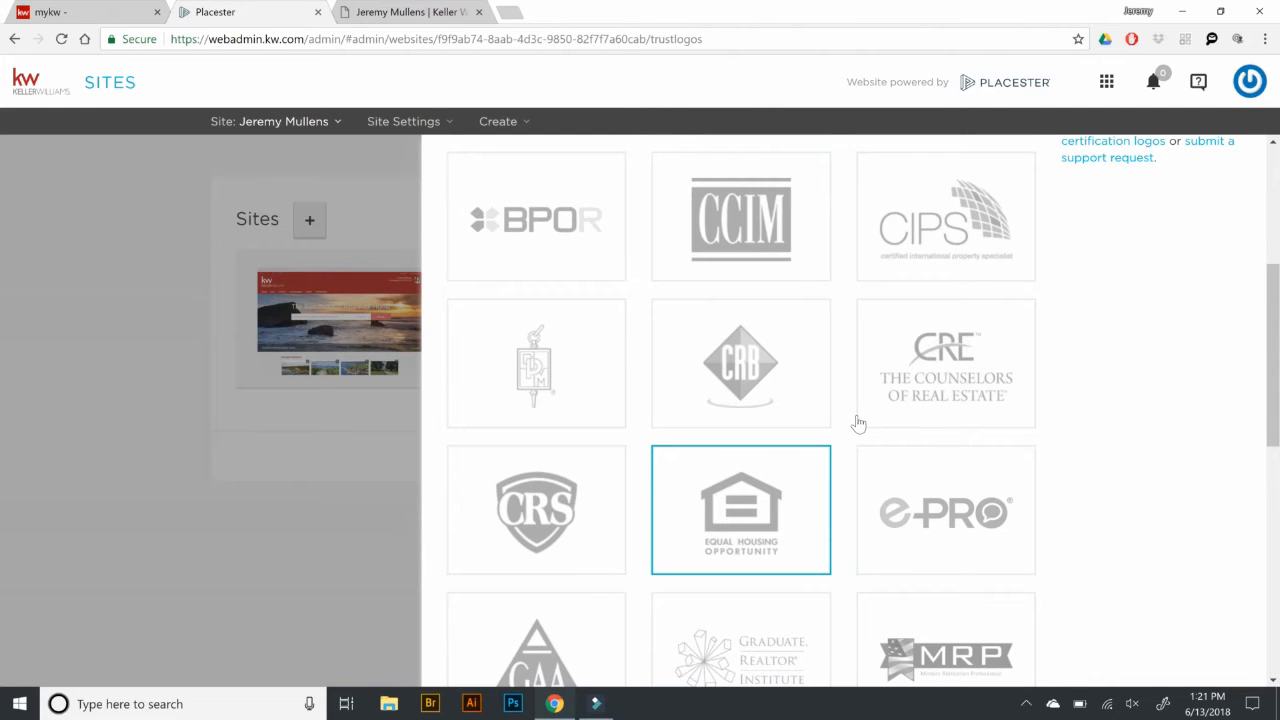
pyautogui.scroll(2, 857, 423)
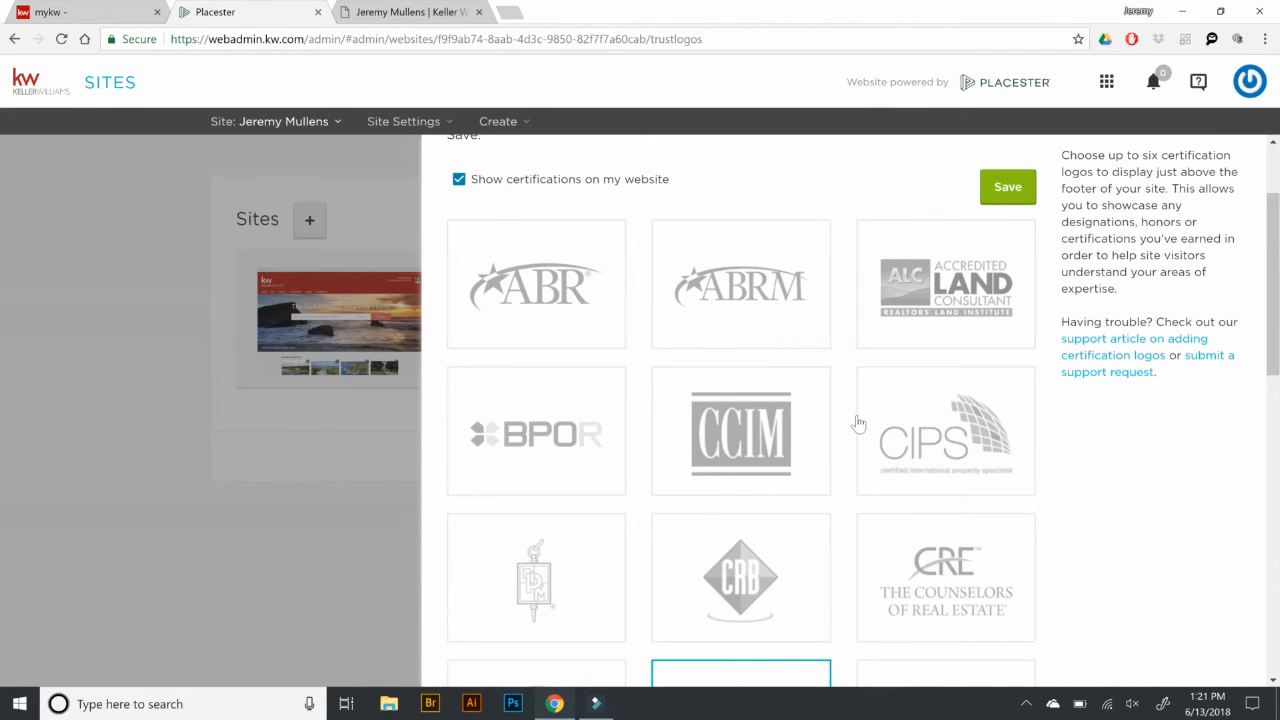
pyautogui.scroll(-7, 857, 423)
# Step: Select the NAR logo, toggling Performance Management Network on and back off
pyautogui.click(857, 423)
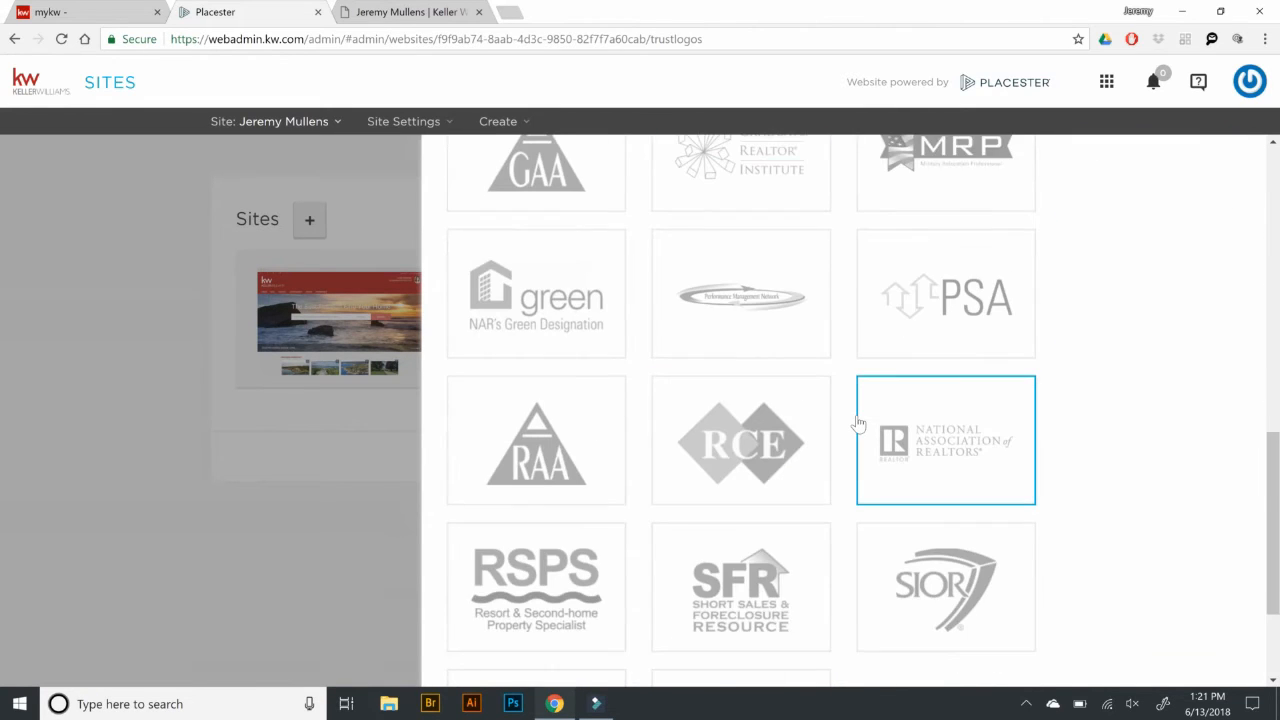
pyautogui.click(738, 288)
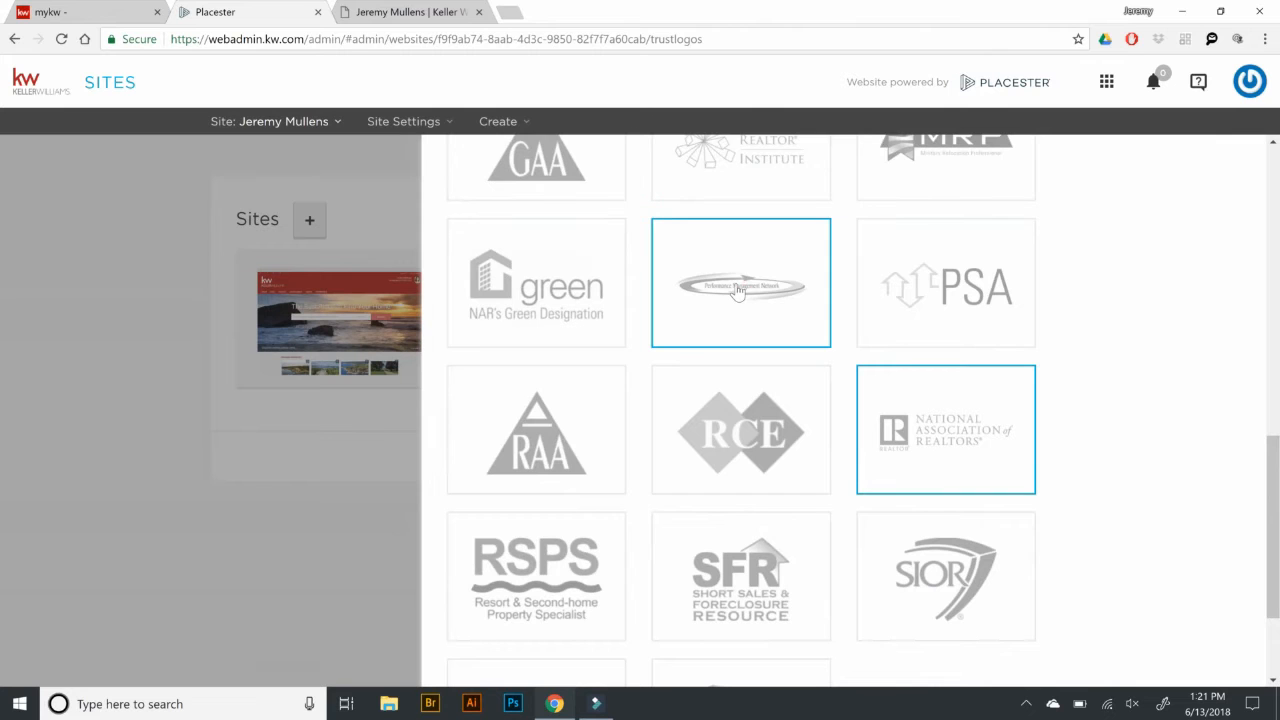
pyautogui.click(738, 288)
pyautogui.scroll(3, 745, 290)
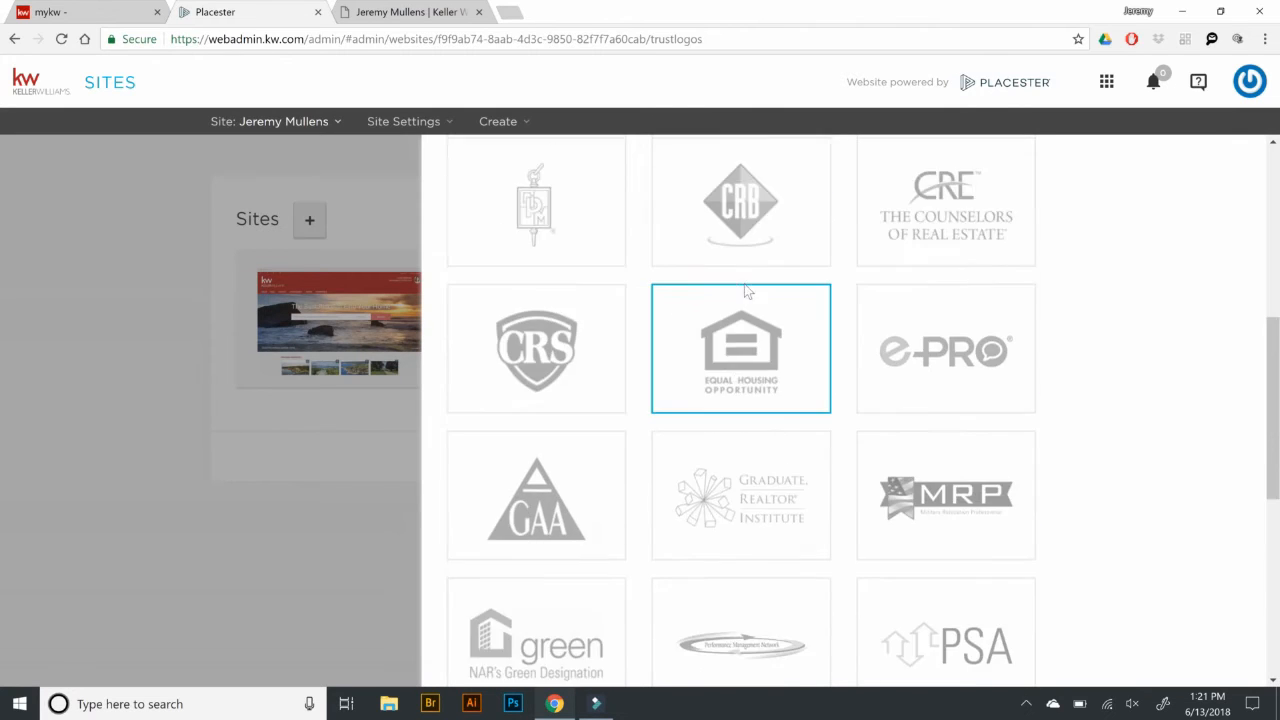
pyautogui.scroll(5, 745, 290)
# Step: Confirm the Equal Housing and NAR logos appear above the live site's footer
pyautogui.click(422, 14)
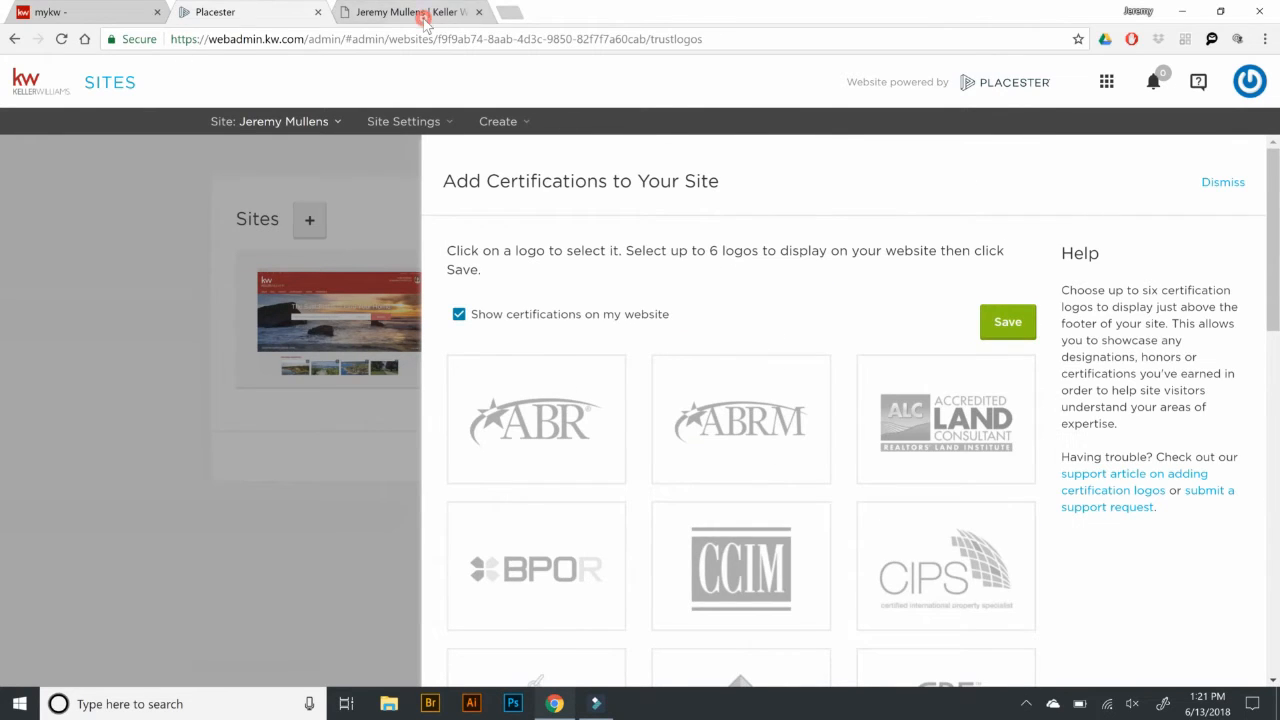
pyautogui.scroll(-3, 537, 193)
pyautogui.scroll(-8, 537, 200)
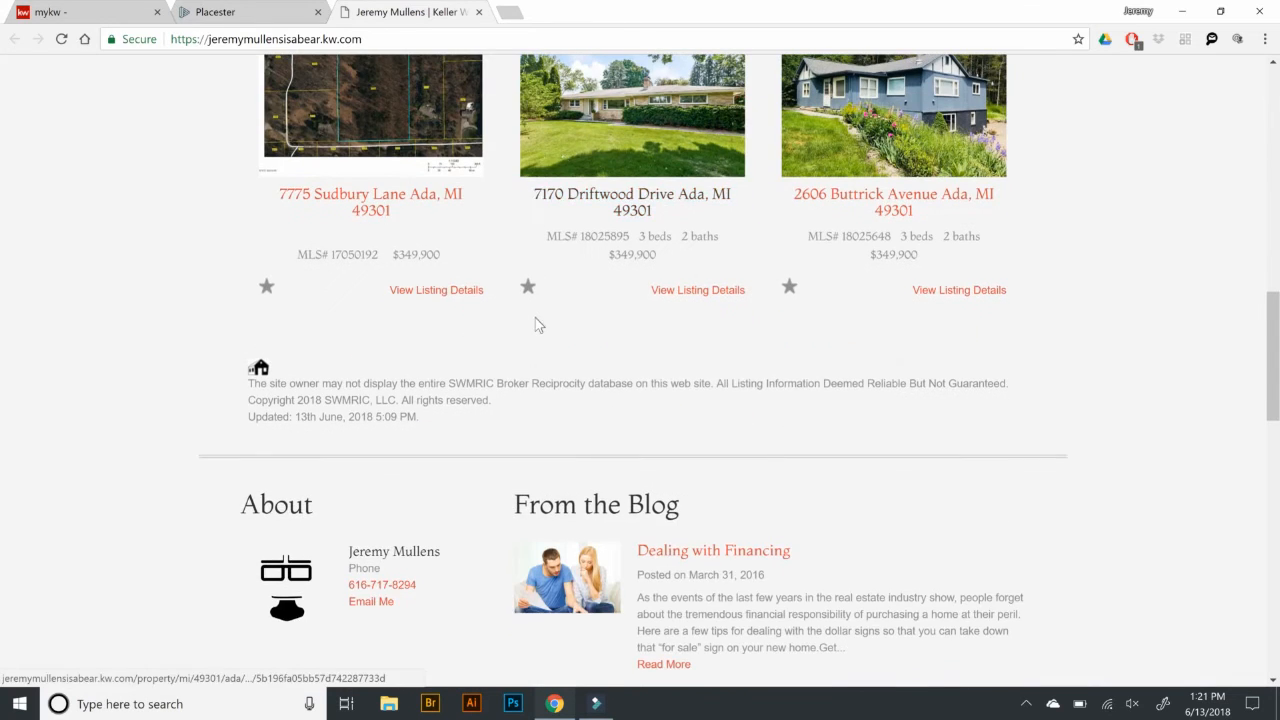
pyautogui.scroll(-6, 535, 320)
pyautogui.scroll(-5, 535, 318)
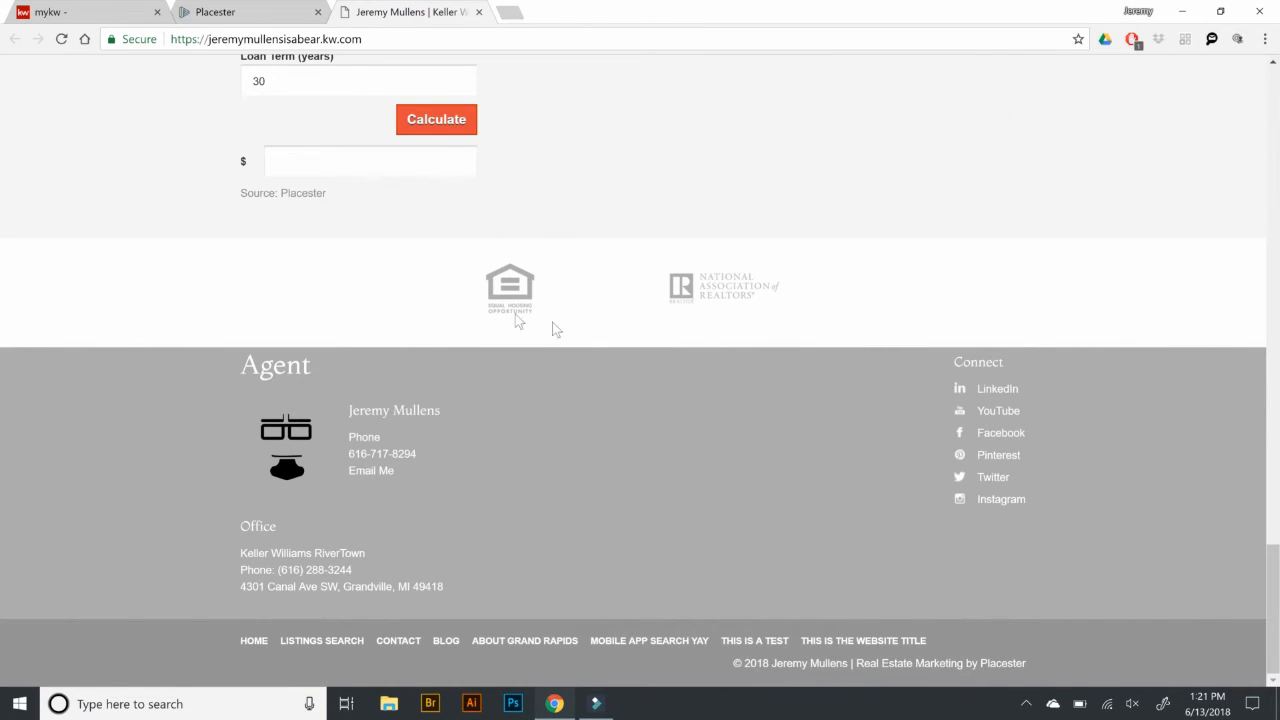
pyautogui.click(243, 10)
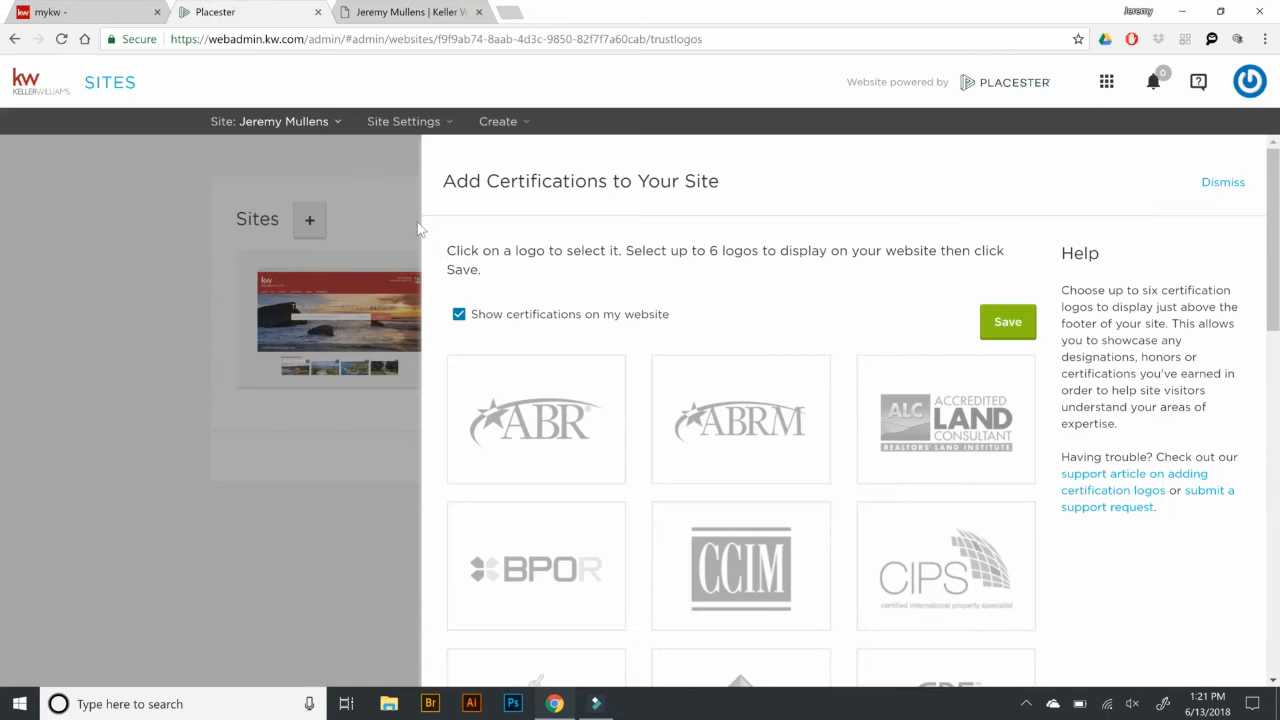
# Step: Open Site Settings > Social Networks and scroll through the profile link fields
pyautogui.click(396, 118)
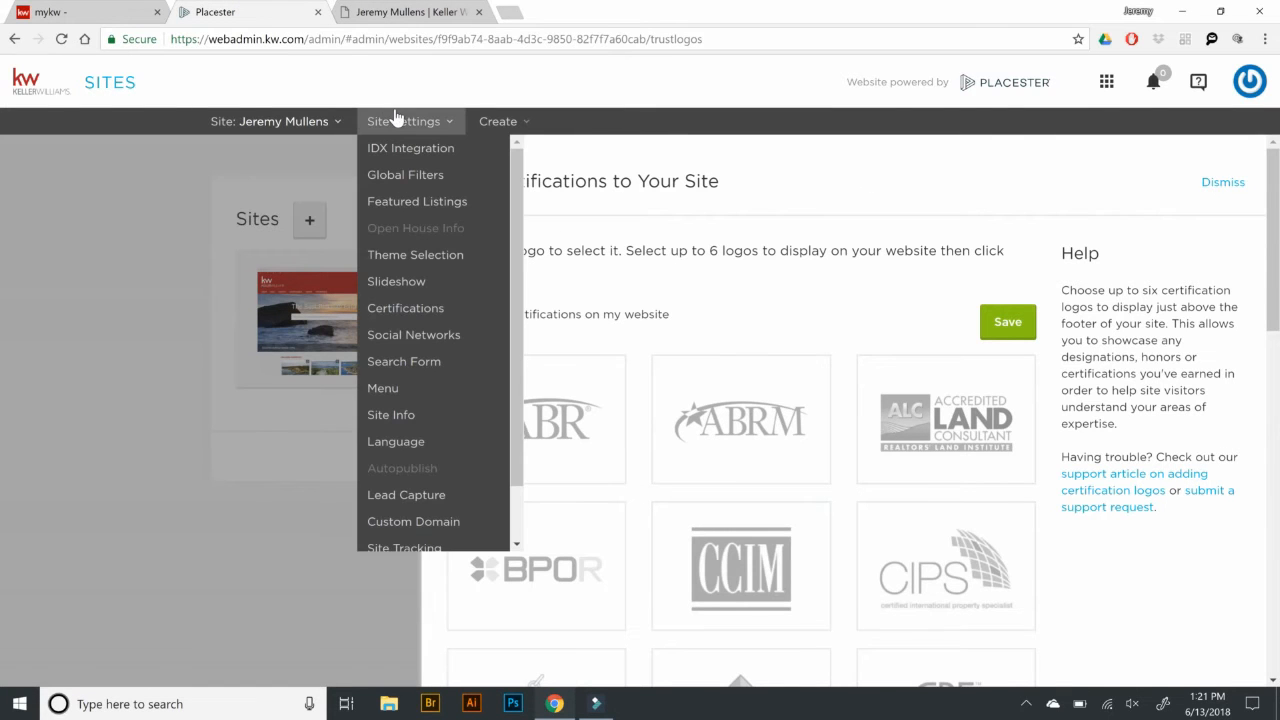
pyautogui.click(419, 338)
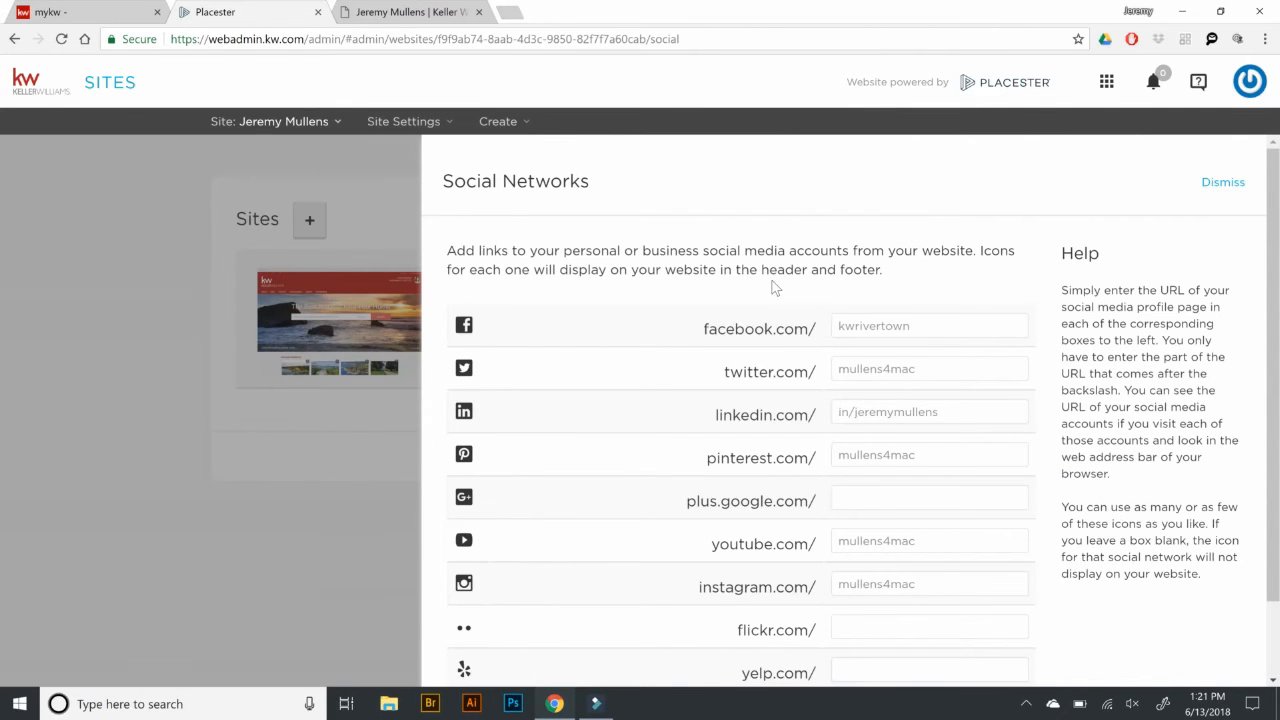
pyautogui.scroll(-1, 688, 334)
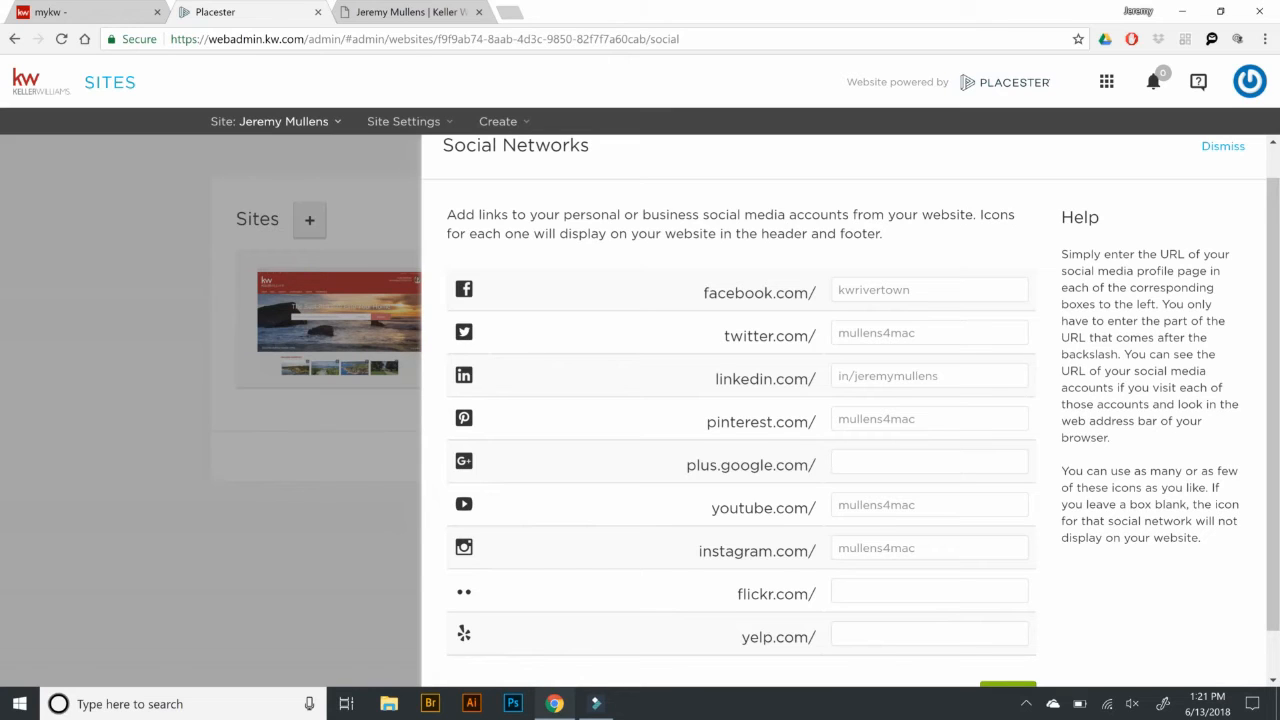
# Step: In a new tab, search Facebook for 'keller williams rivertown' and open its page
pyautogui.click(513, 14)
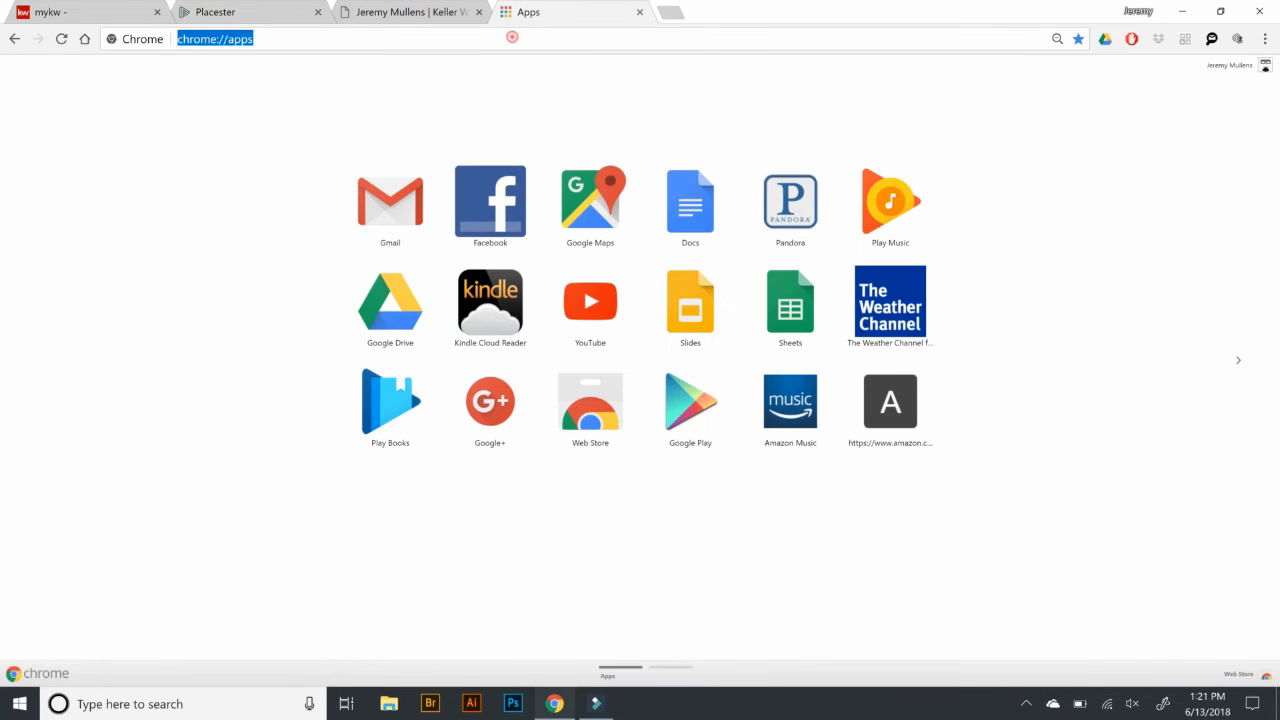
pyautogui.write('face')
pyautogui.press('Return')
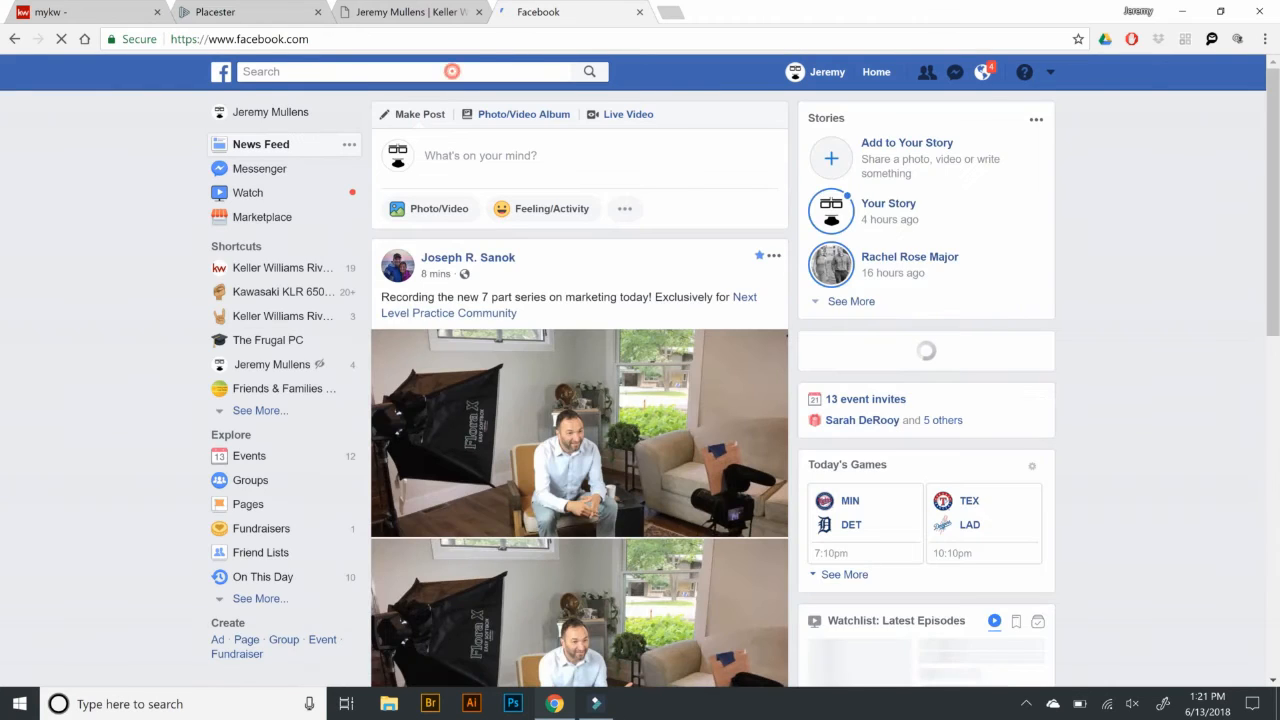
pyautogui.write('keller wil')
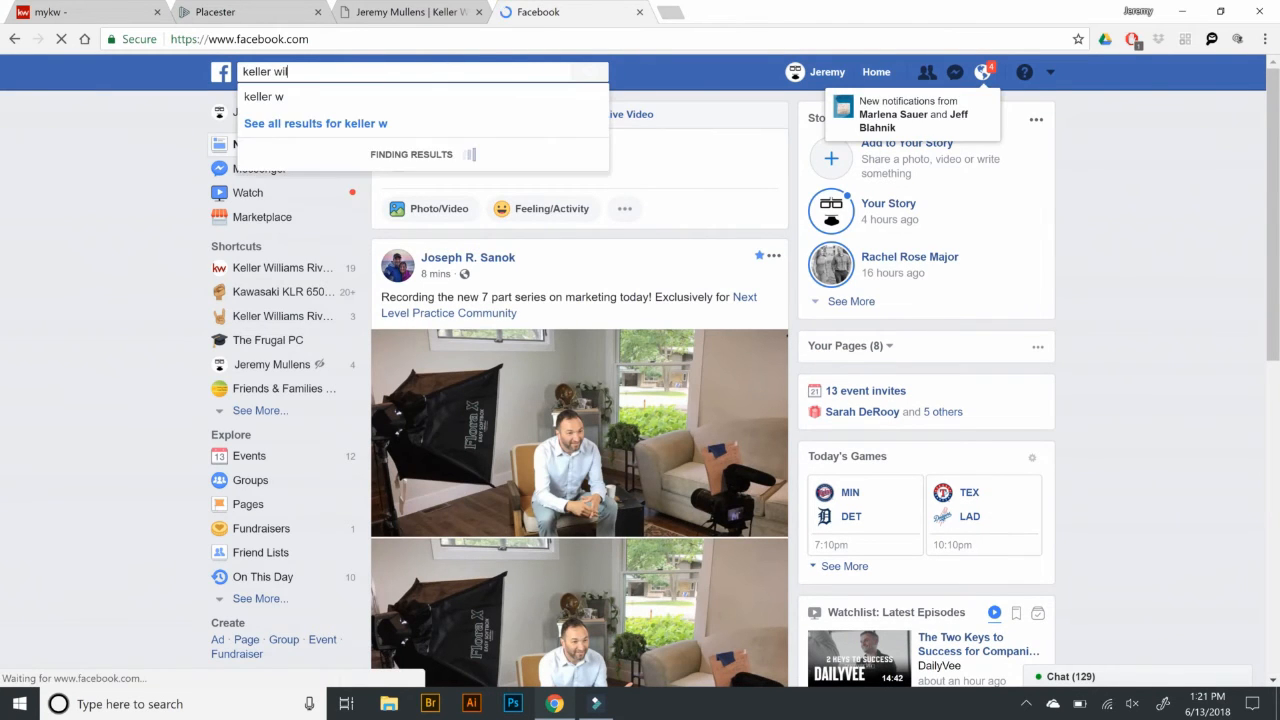
pyautogui.write('liams rivertown')
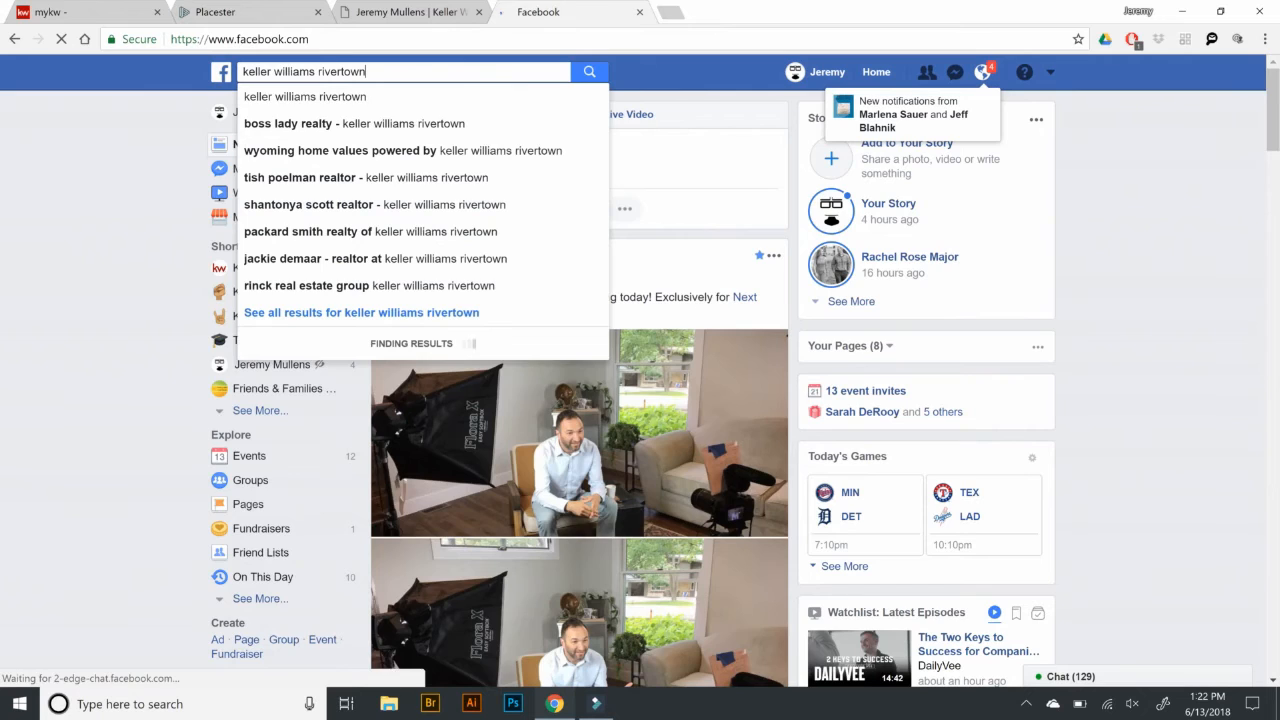
pyautogui.press('Return')
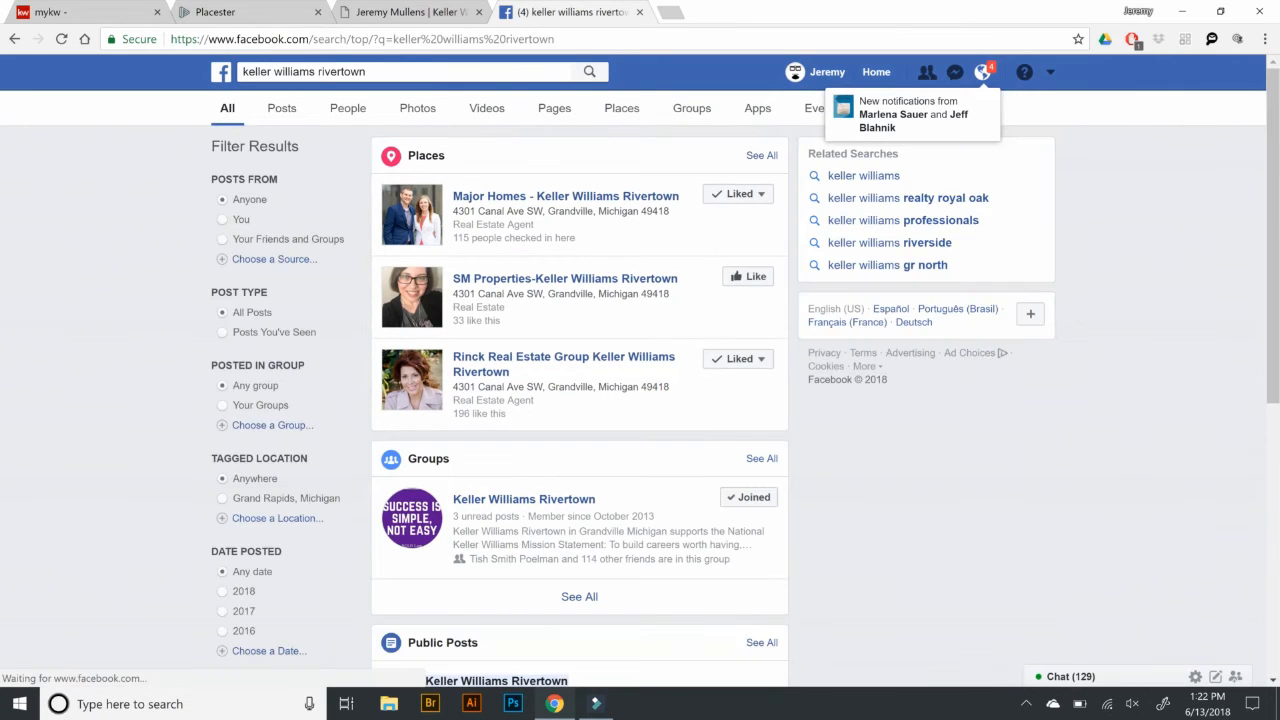
pyautogui.scroll(-3, 468, 350)
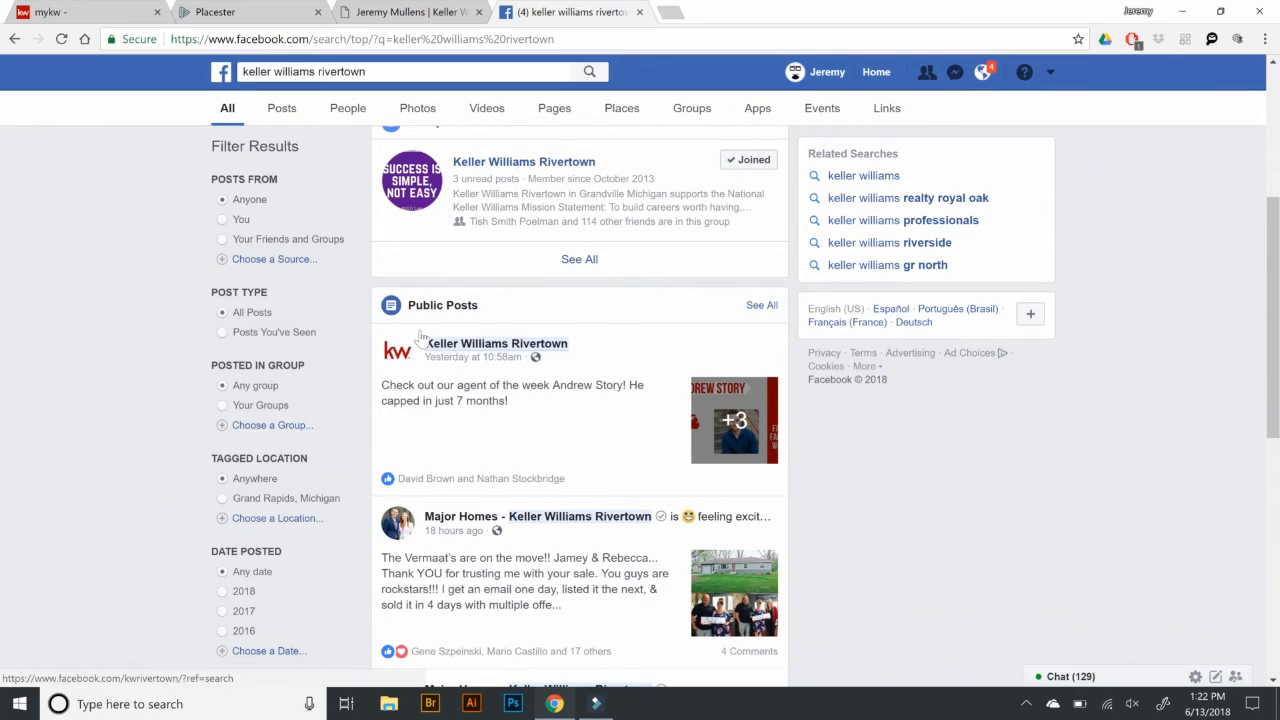
pyautogui.click(427, 346)
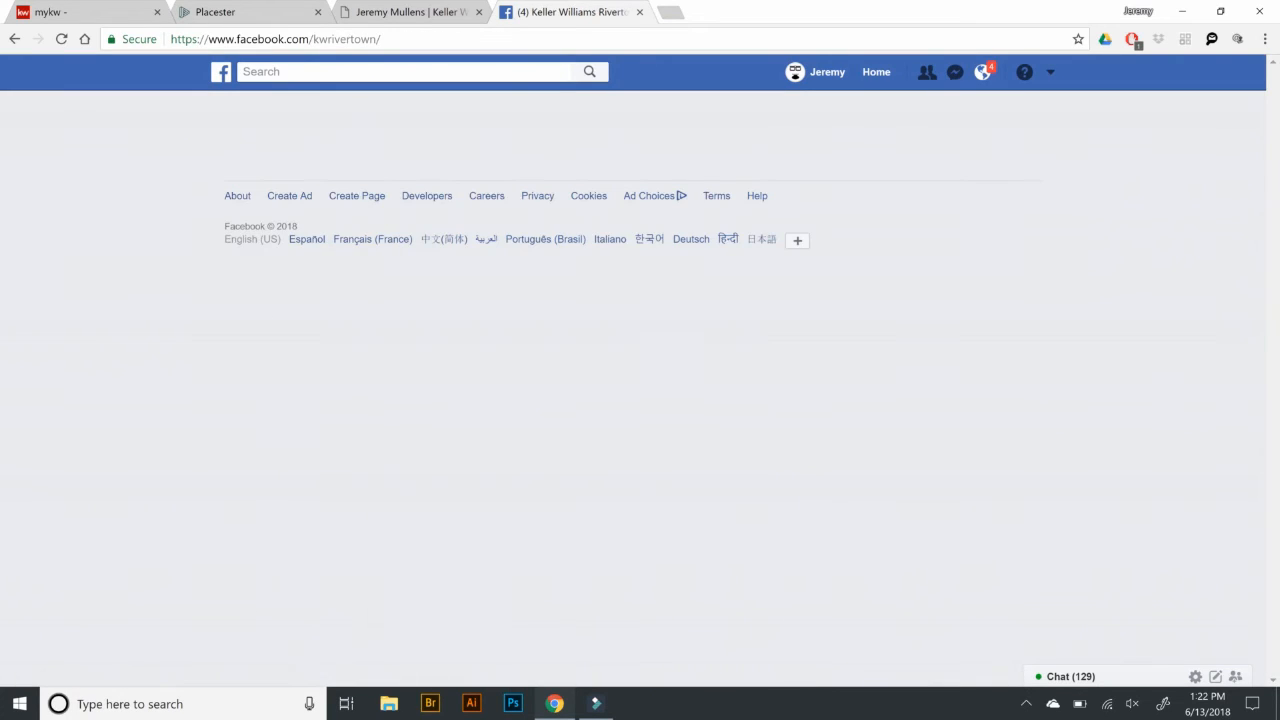
# Step: Paste the page handle into the Facebook field, trimming the slashes to leave kwrivertown
pyautogui.moveTo(385, 39); pyautogui.dragTo(313, 45)
pyautogui.hotkey('ctrl', 'c')
pyautogui.click(405, 11)
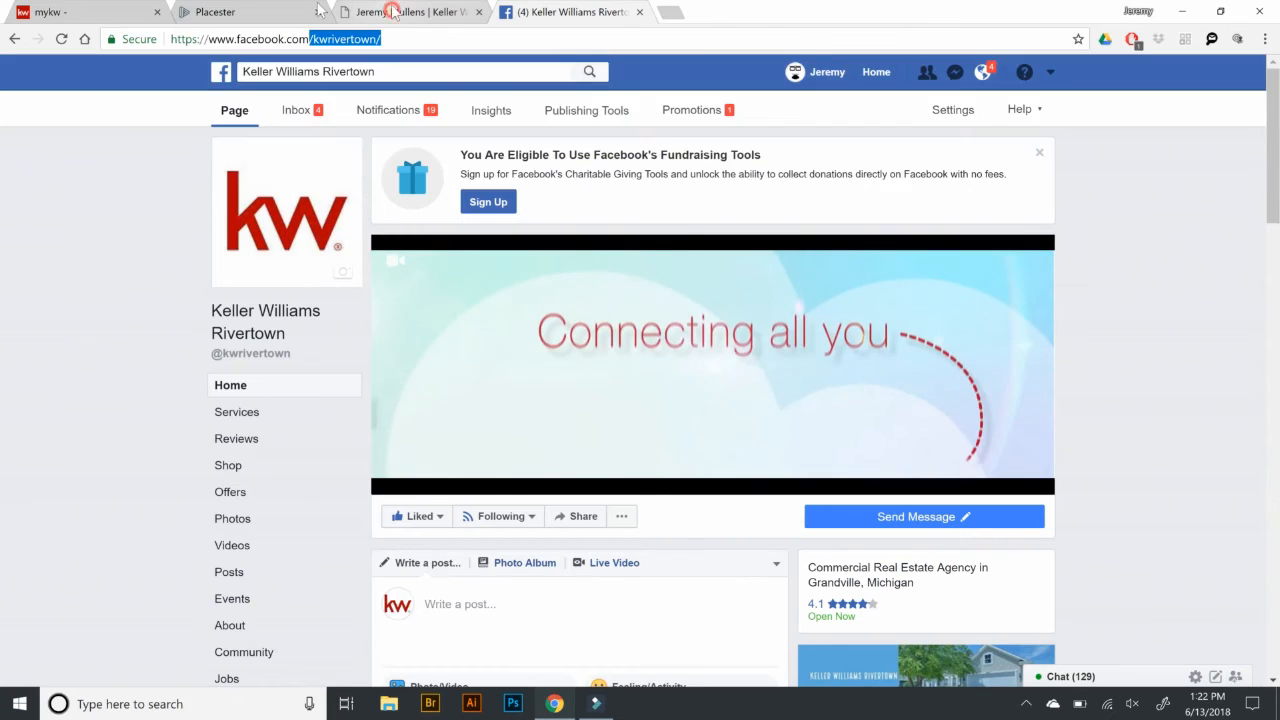
pyautogui.click(222, 8)
pyautogui.click(911, 288)
pyautogui.doubleClick(911, 288)
pyautogui.hotkey('ctrl', 'v')
pyautogui.click(846, 290)
pyautogui.press('BackSpace')
pyautogui.click(918, 288)
pyautogui.press('BackSpace')
# Step: Save the social network links and check them on the live site's blog page
pyautogui.click(720, 257)
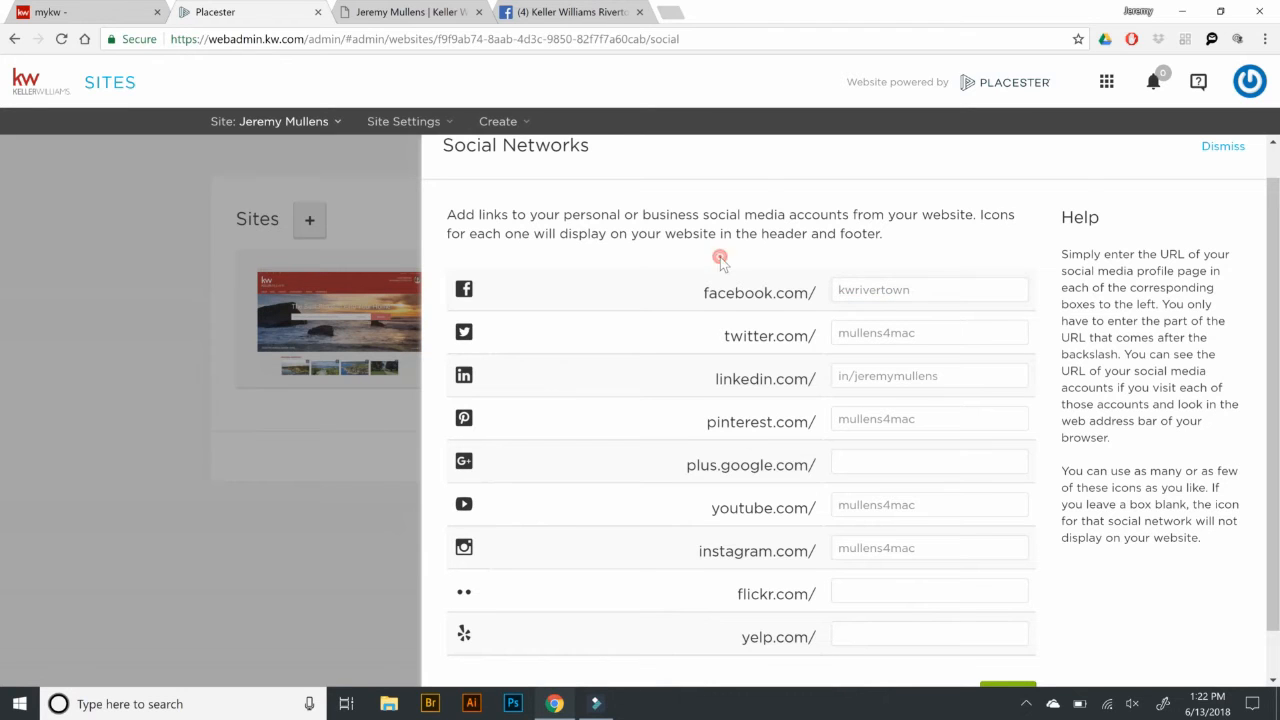
pyautogui.scroll(-1, 720, 257)
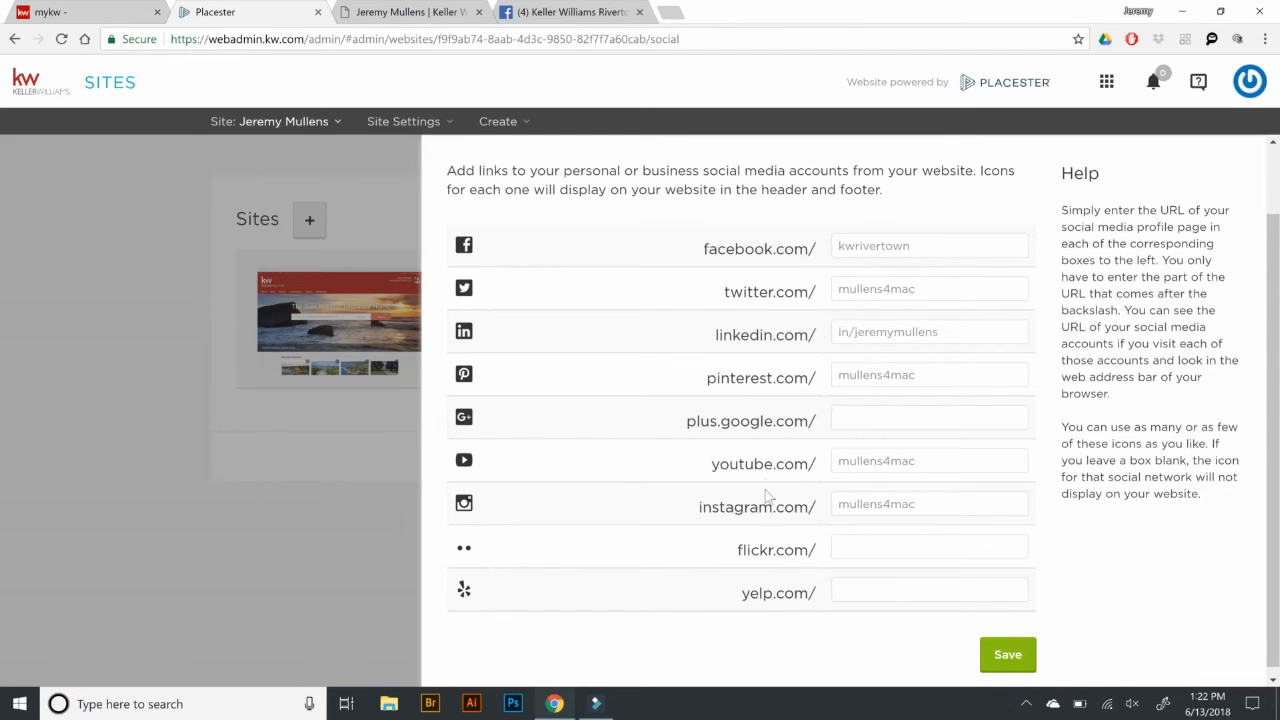
pyautogui.click(990, 658)
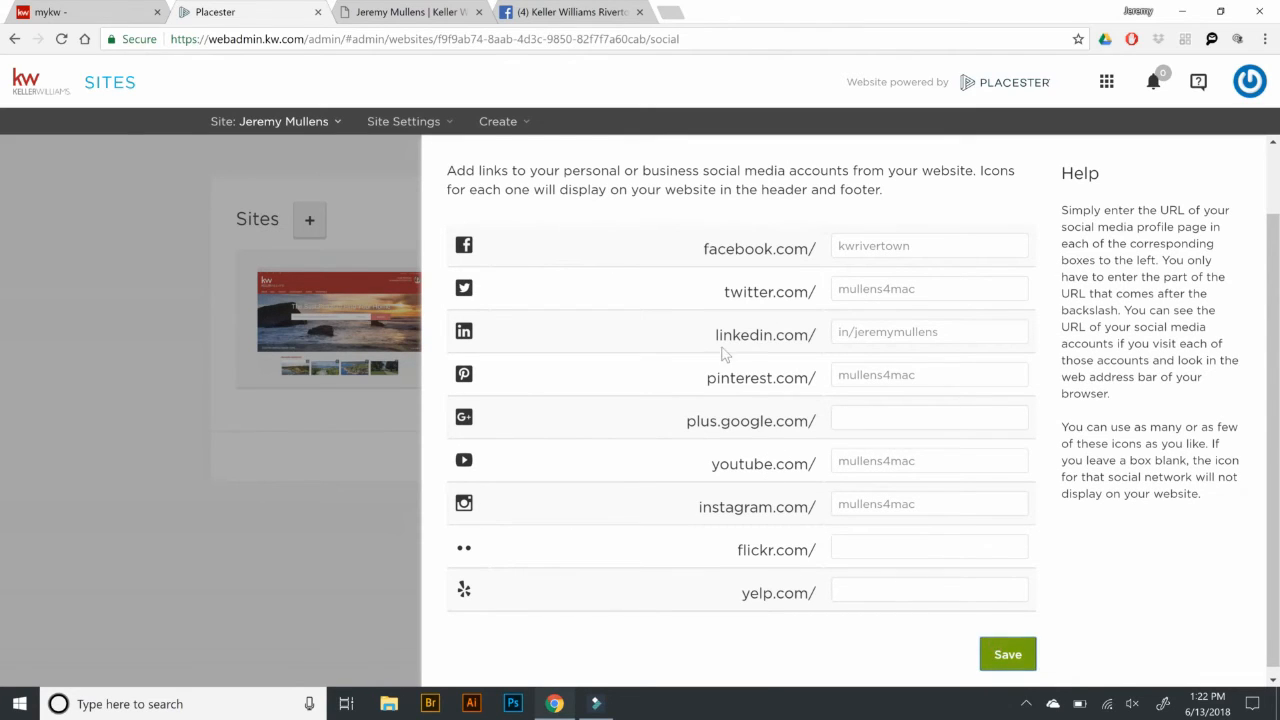
pyautogui.click(395, 12)
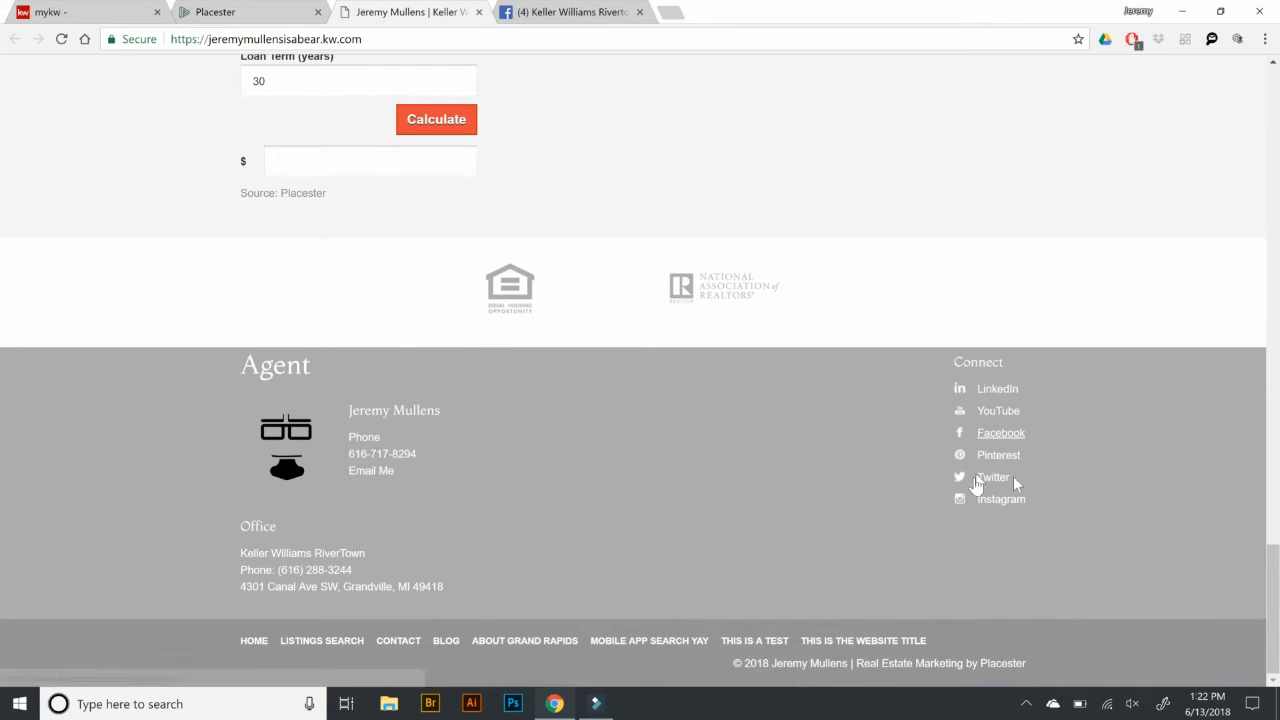
pyautogui.scroll(15, 994, 397)
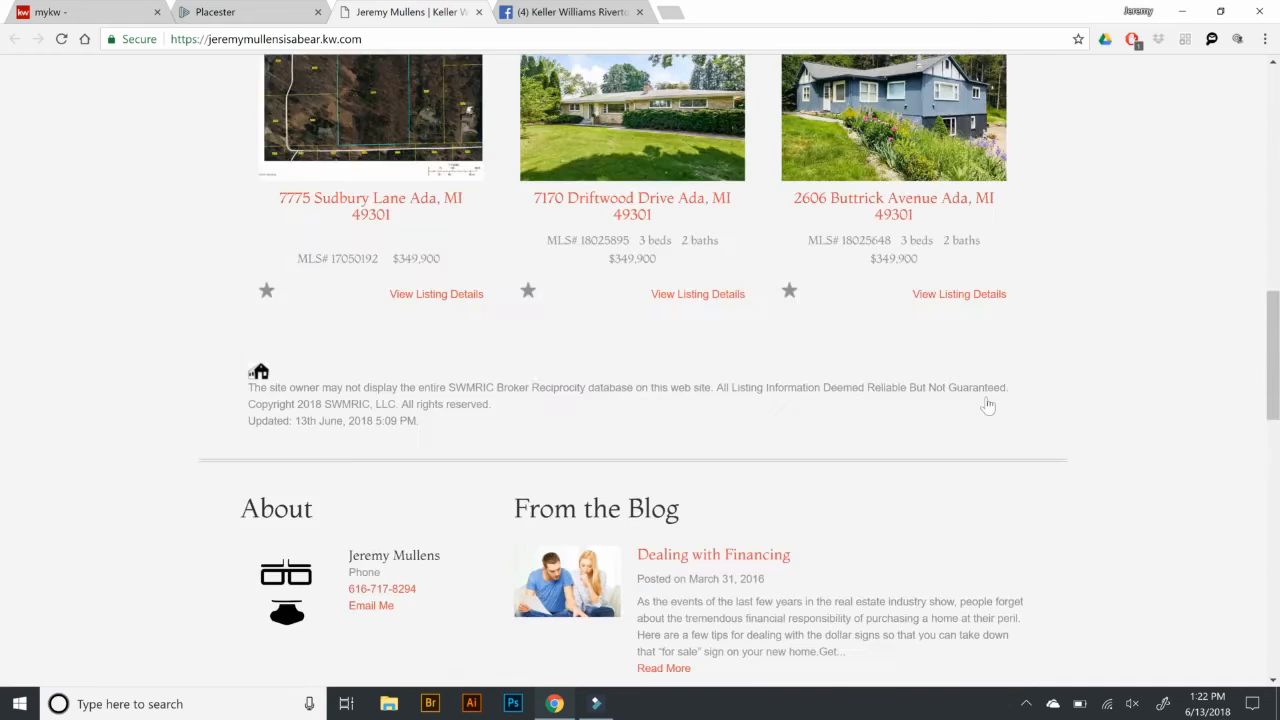
pyautogui.scroll(10, 988, 404)
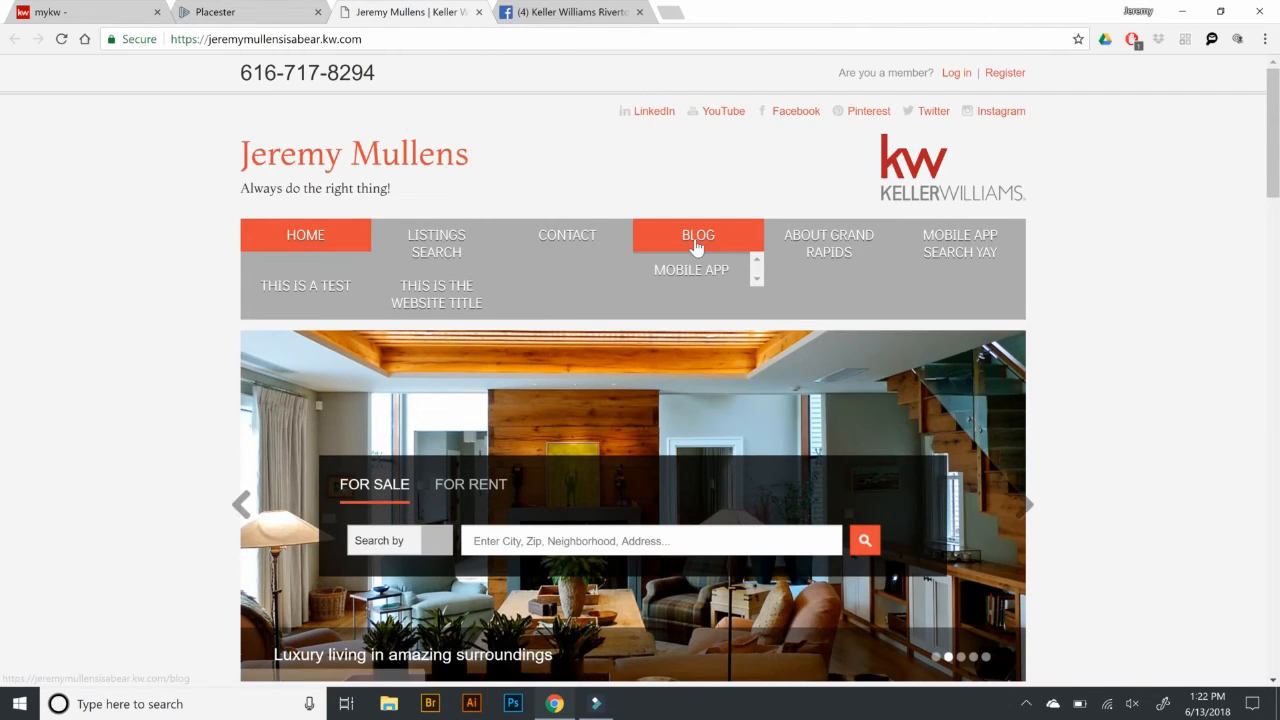
pyautogui.click(696, 243)
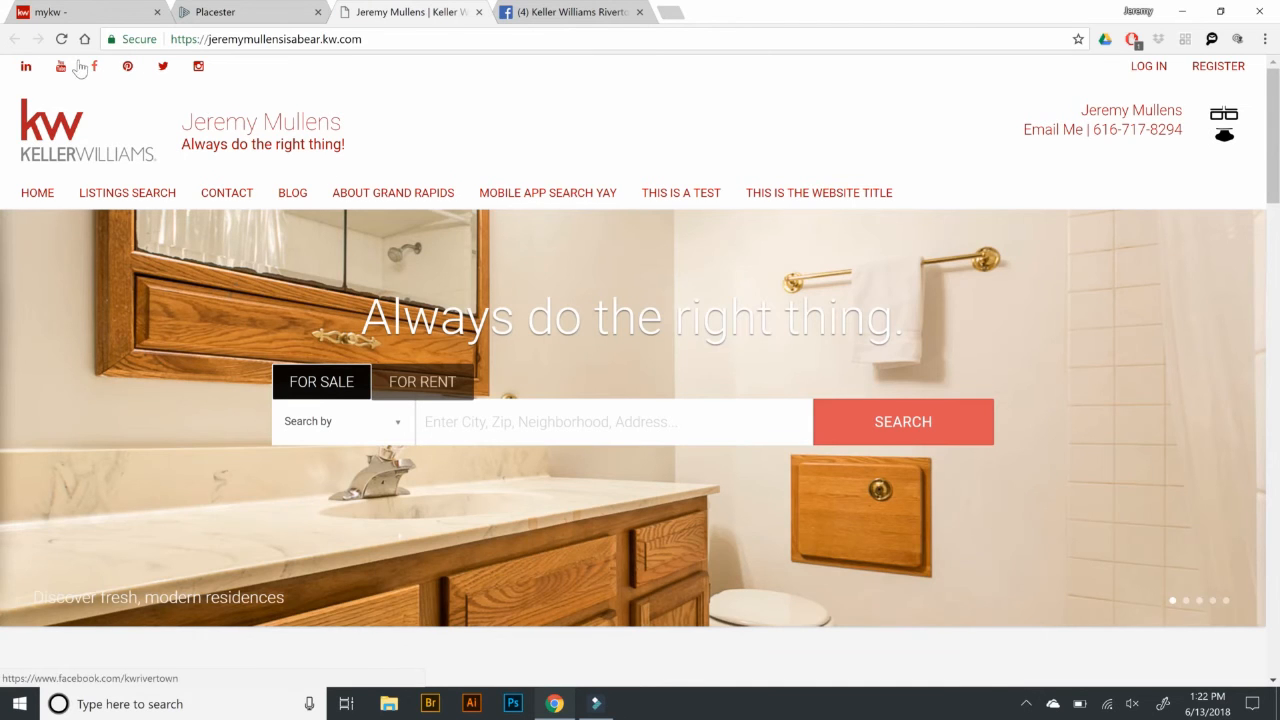
pyautogui.click(226, 9)
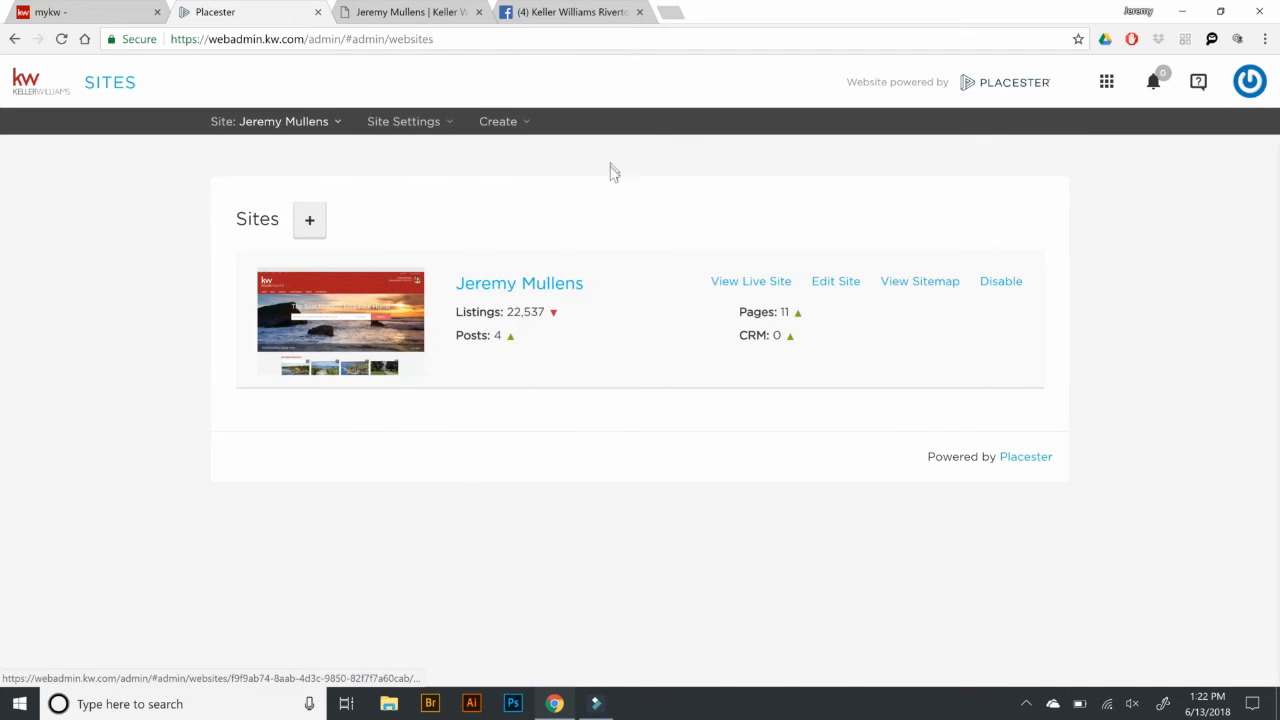
# Step: Open the Search Form settings and compare them with the live website's search
pyautogui.moveTo(406, 123)
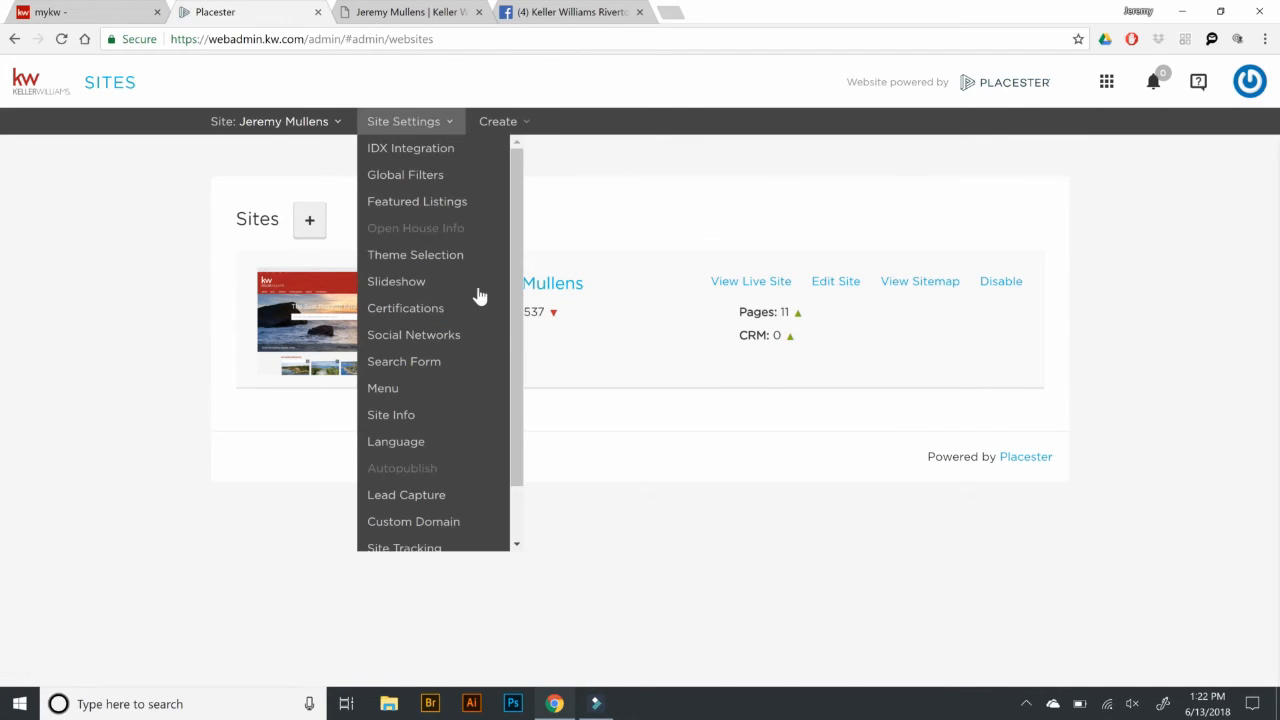
pyautogui.click(411, 362)
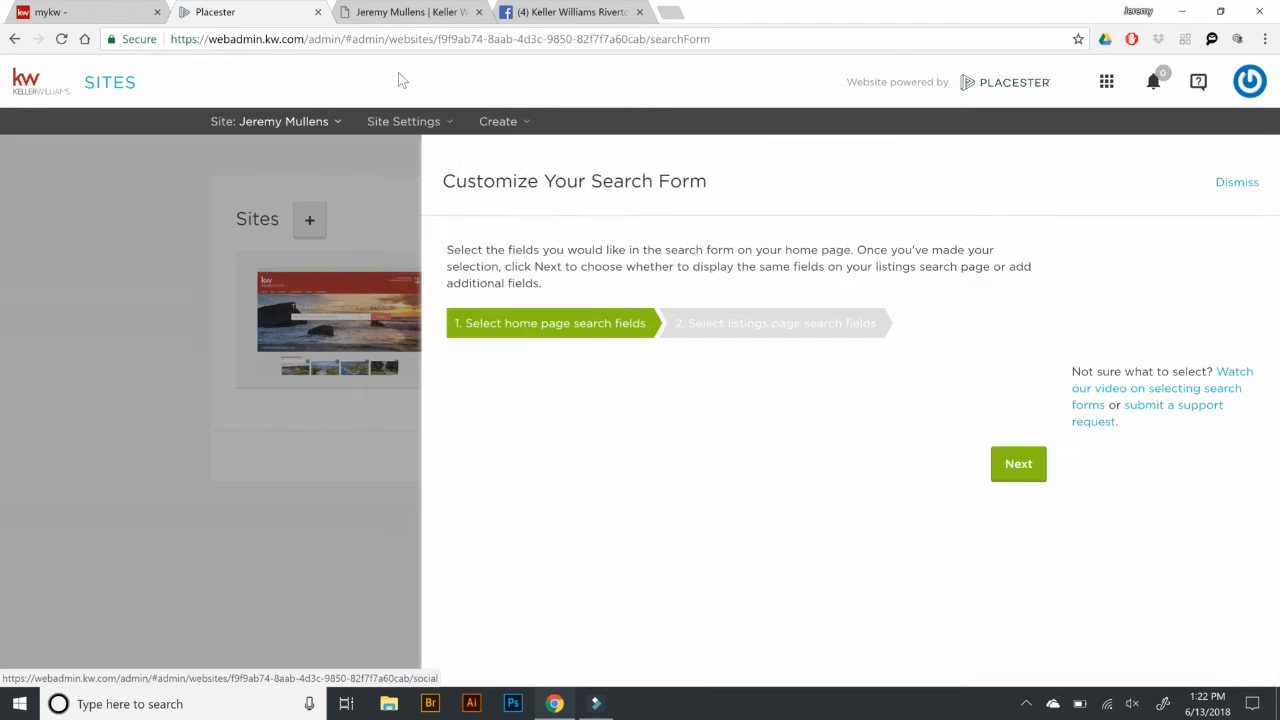
pyautogui.click(389, 11)
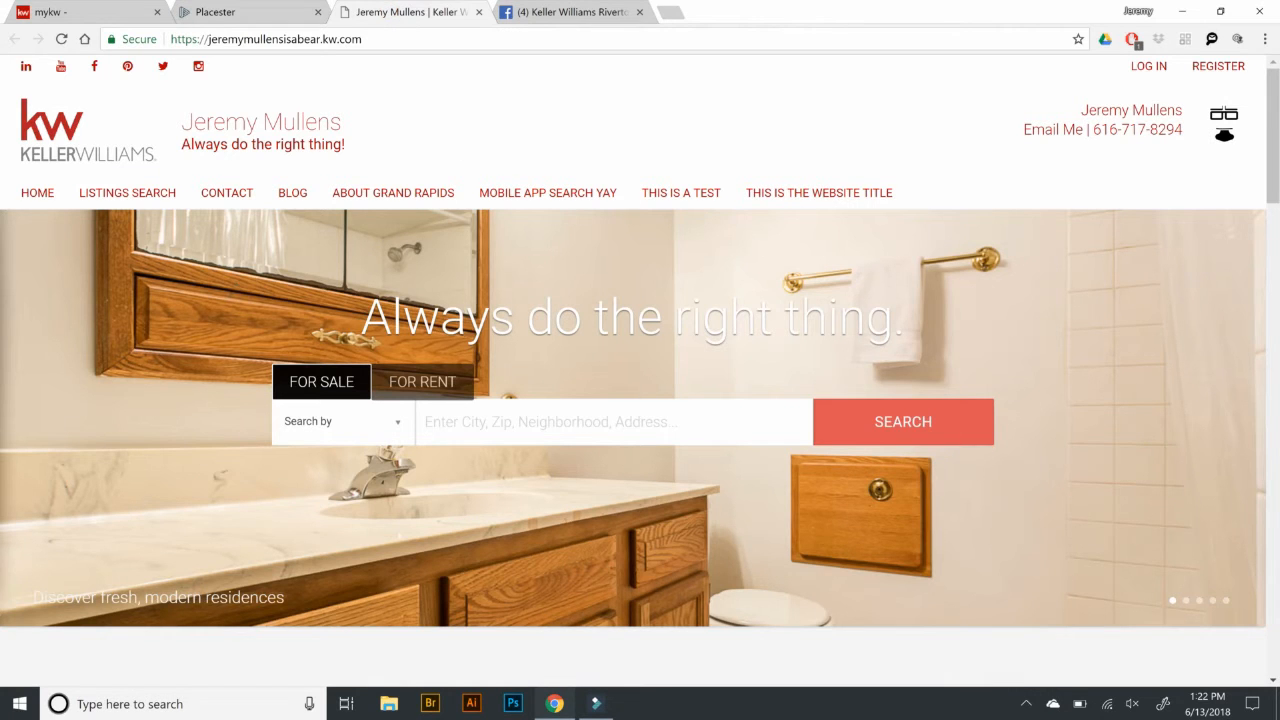
pyautogui.scroll(-1, 553, 336)
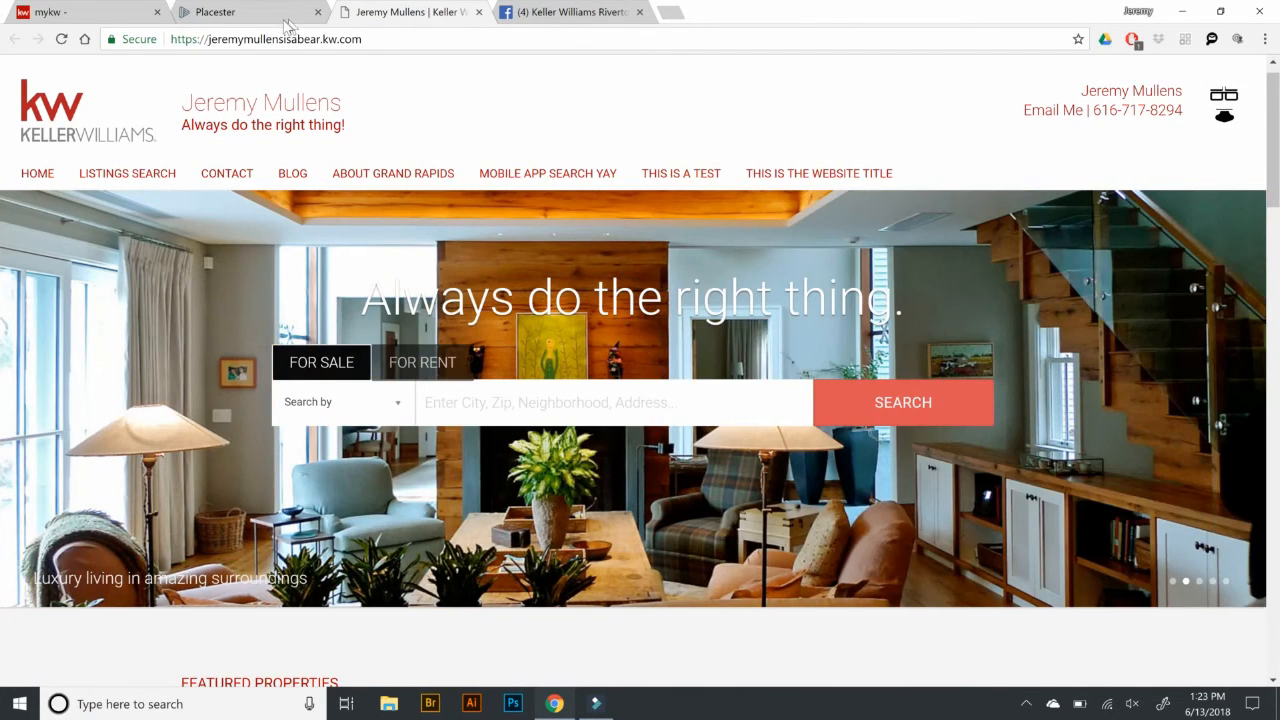
pyautogui.click(285, 20)
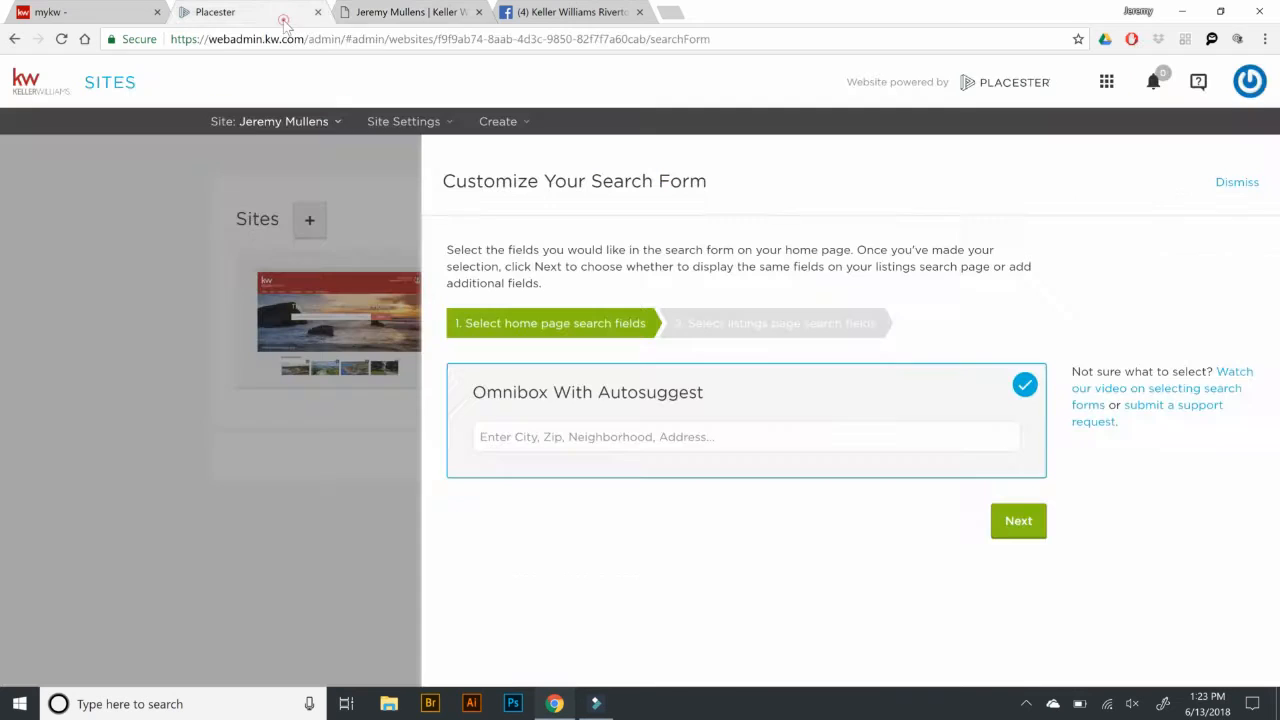
# Step: Test the omnibox with 'Bet', set the listings page fields with More Filters, and save
pyautogui.click(600, 437)
pyautogui.write('Bet')
pyautogui.click(1018, 520)
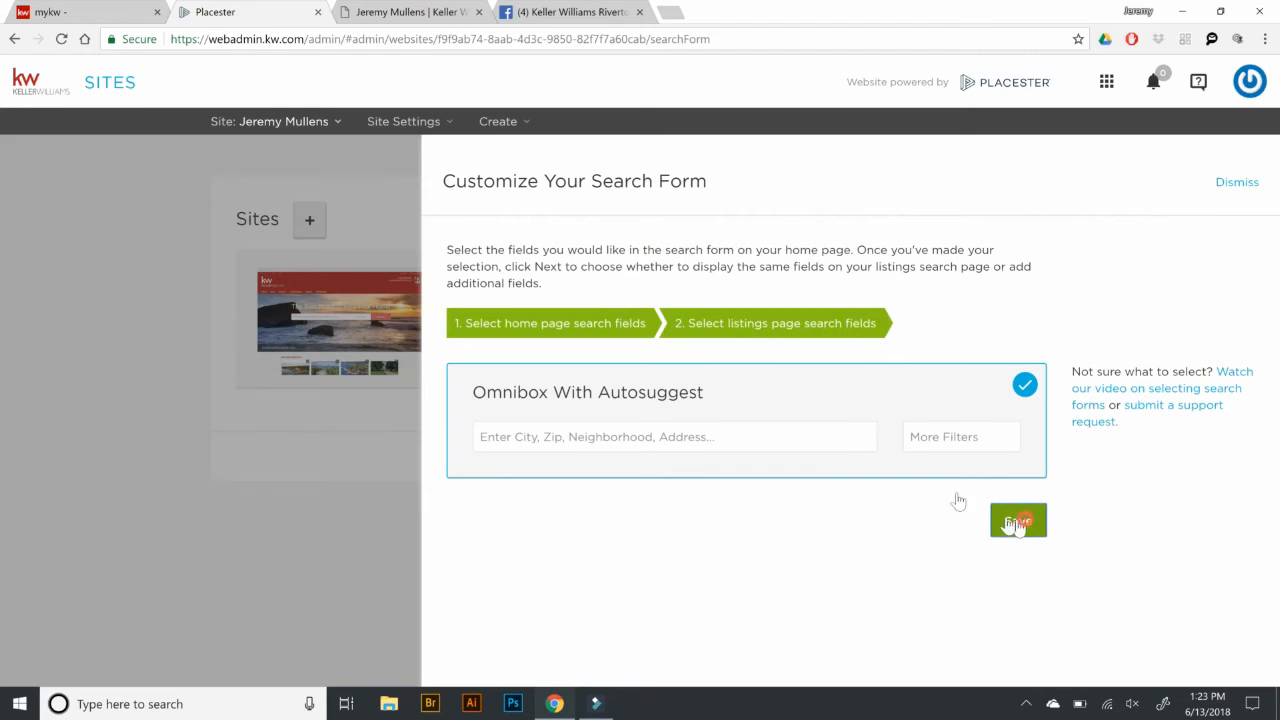
pyautogui.click(974, 436)
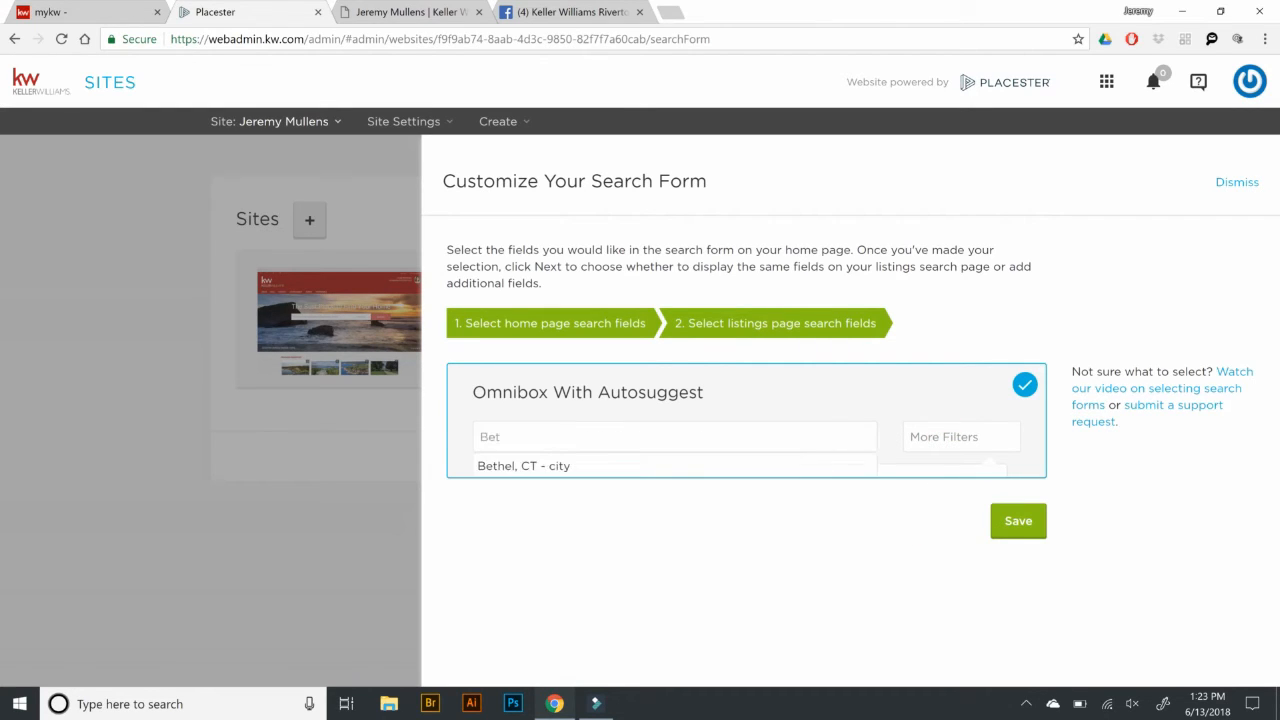
pyautogui.click(763, 577)
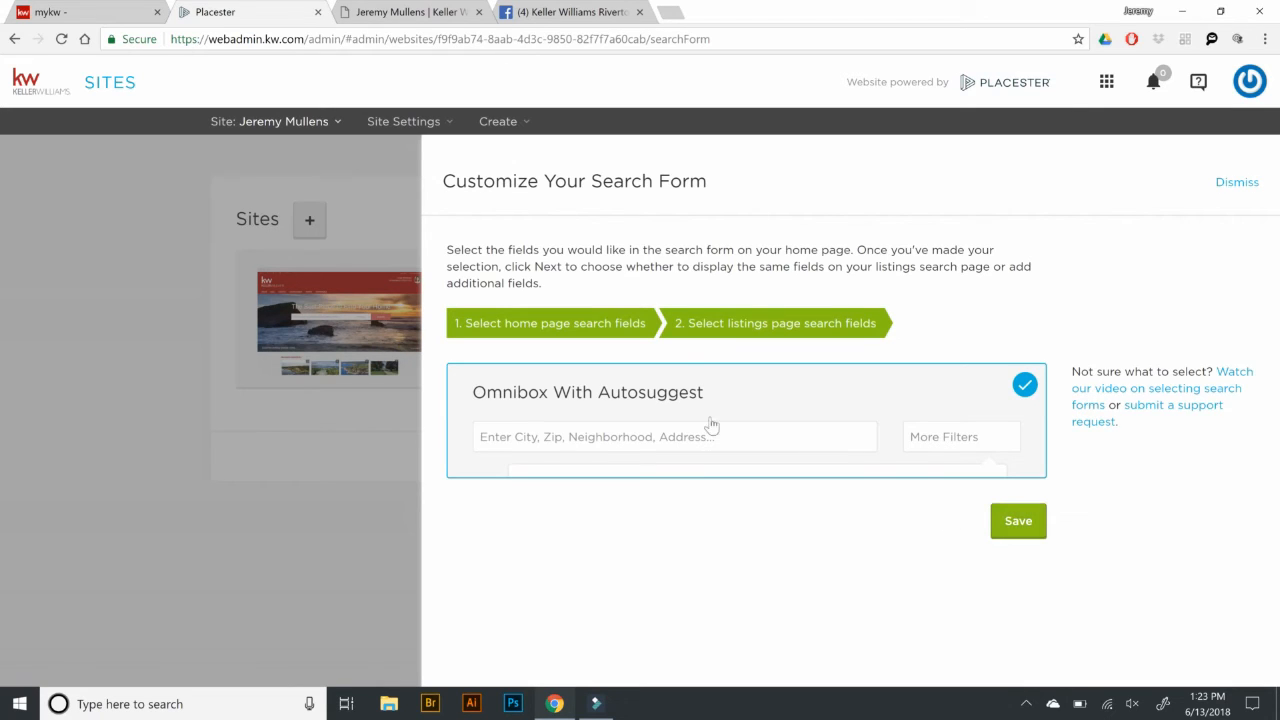
pyautogui.click(1006, 528)
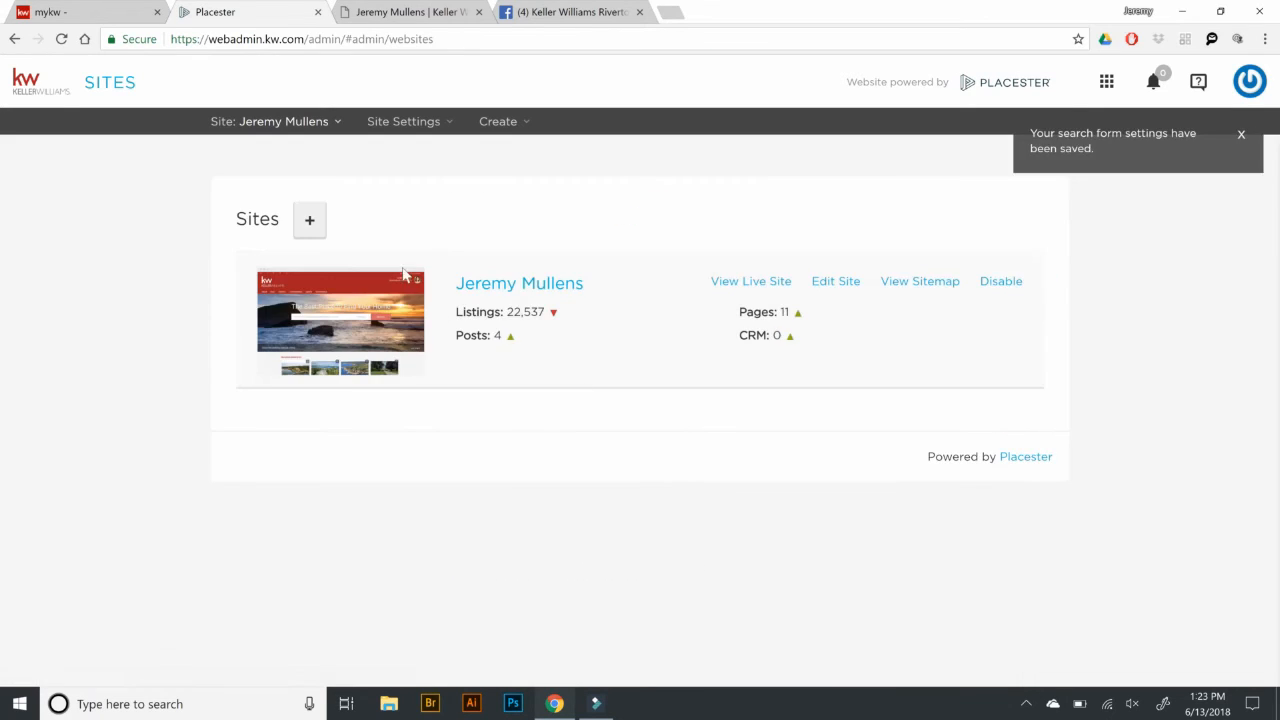
pyautogui.click(381, 125)
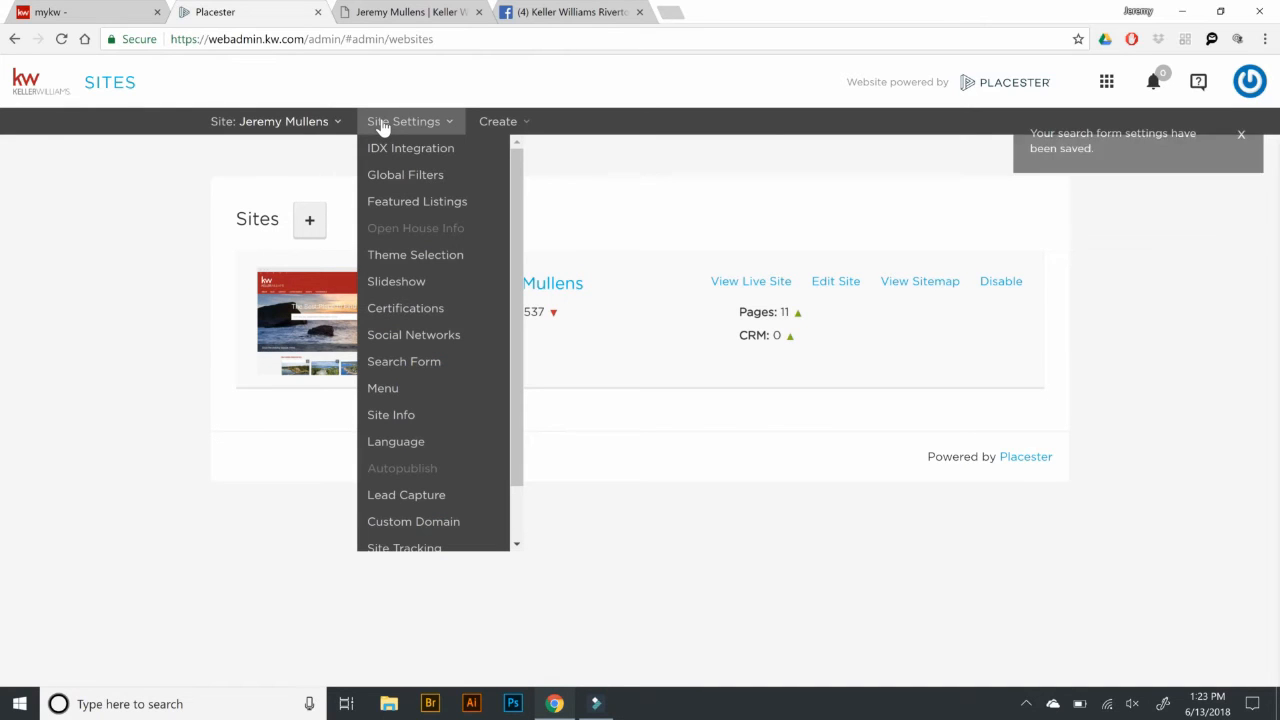
# Step: Open the Menu settings and compare them with the live website's navigation menu
pyautogui.click(382, 388)
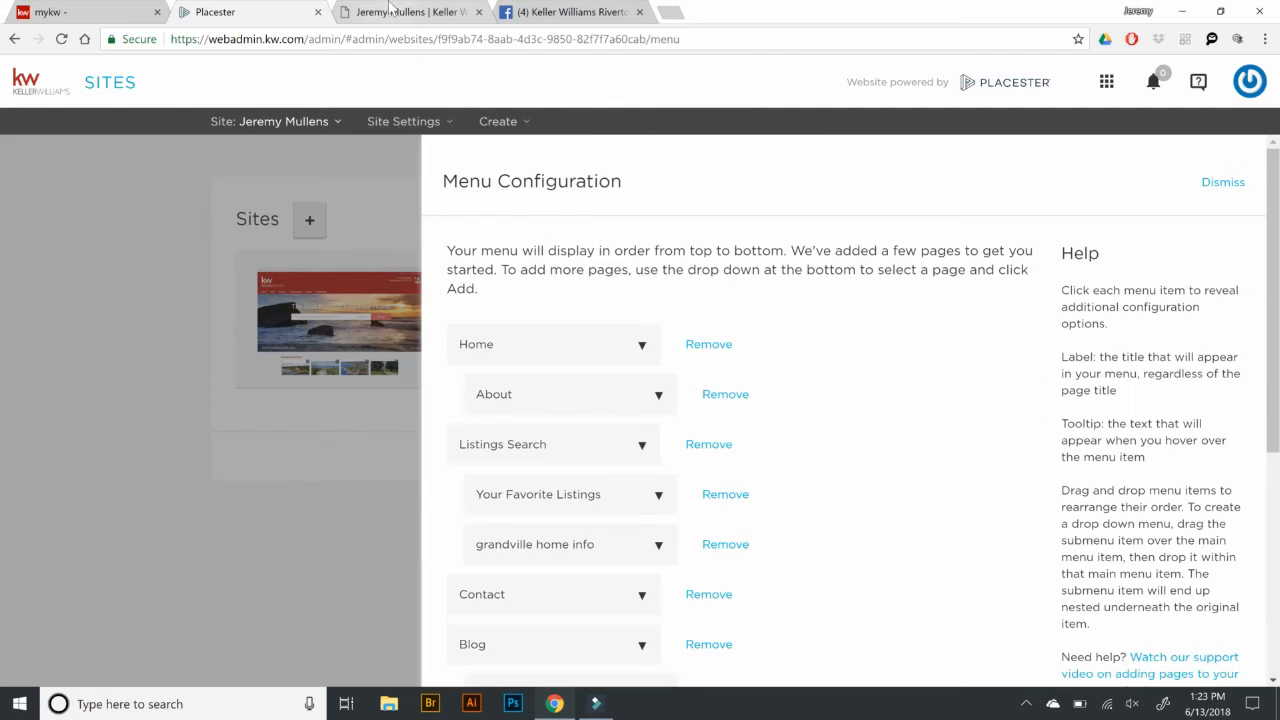
pyautogui.click(390, 11)
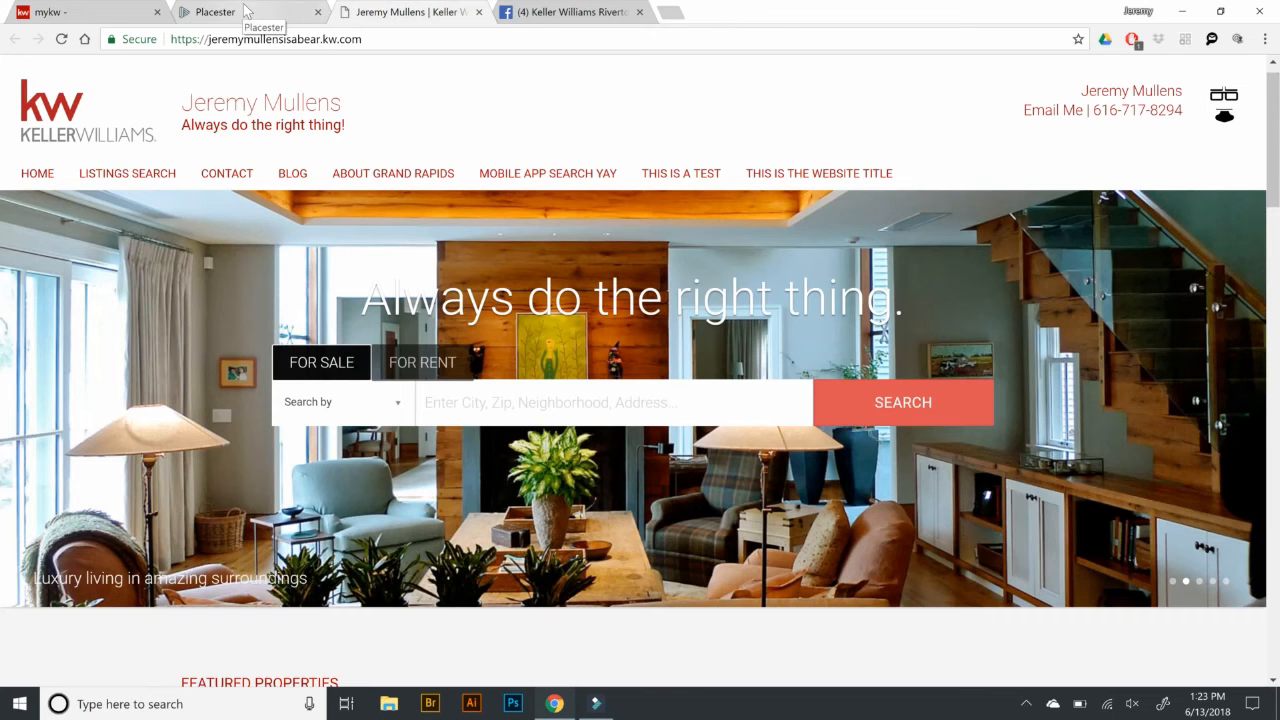
pyautogui.moveTo(38, 183)
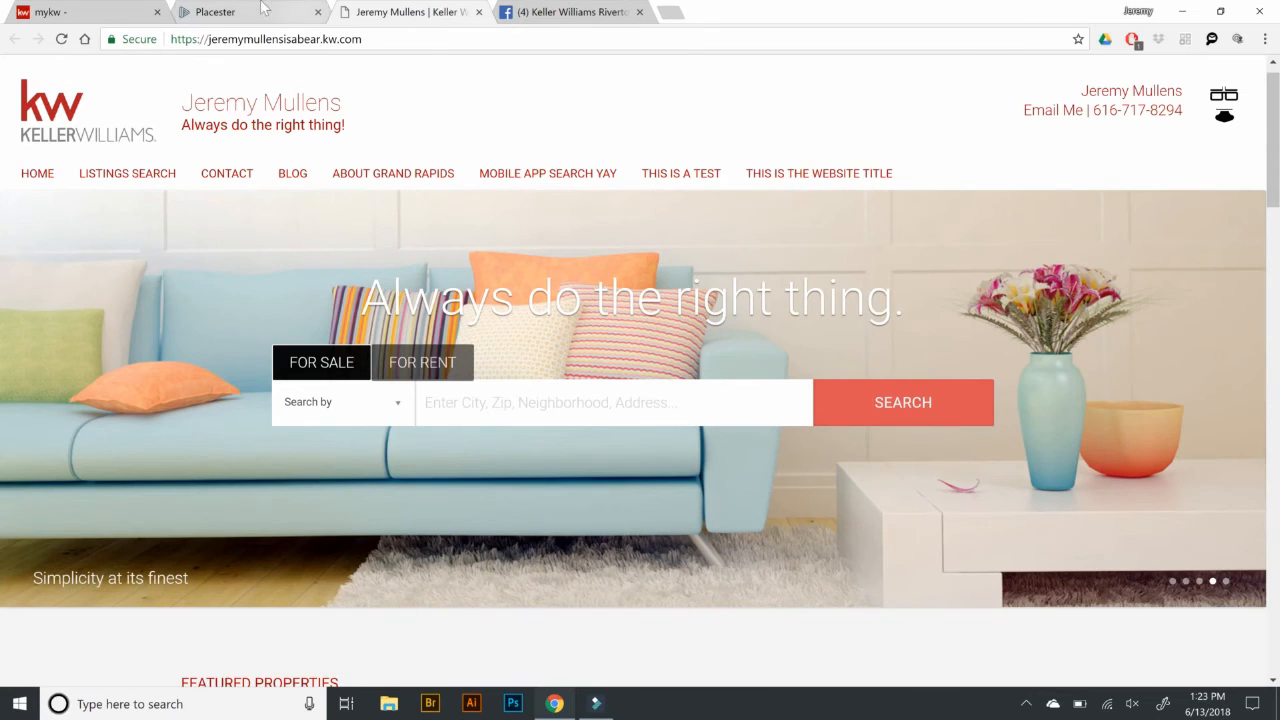
pyautogui.click(260, 11)
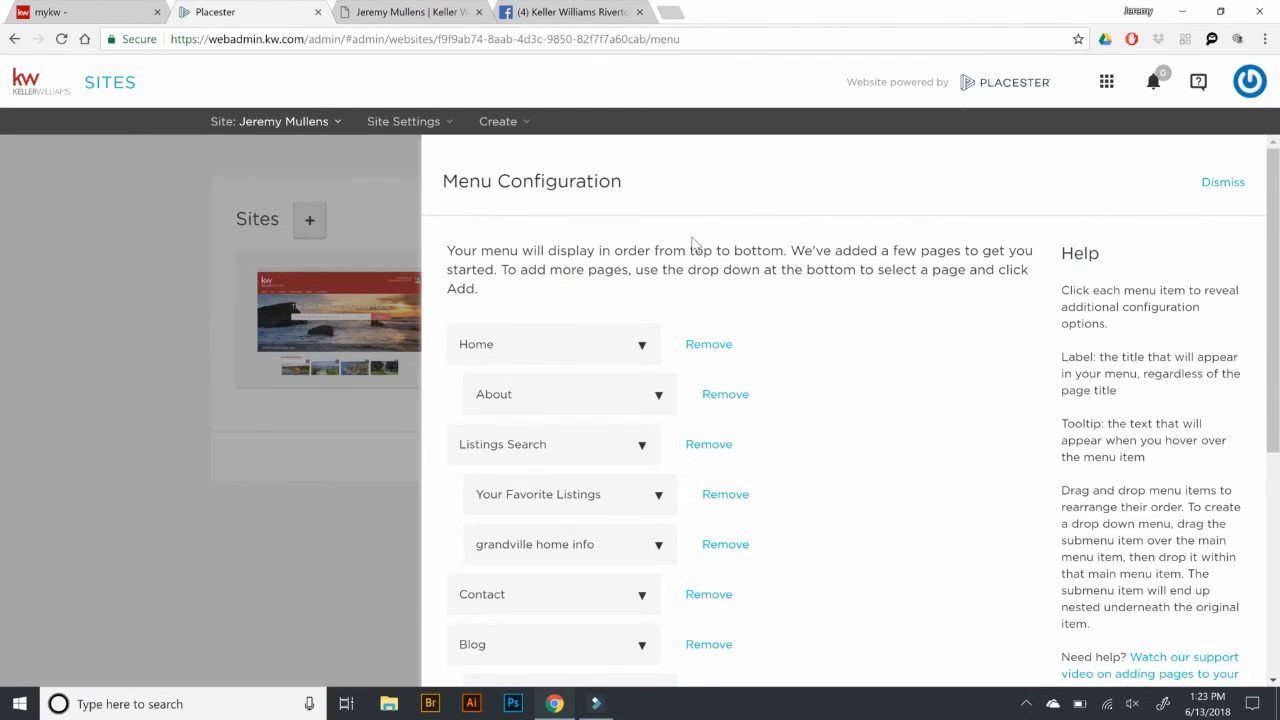
pyautogui.scroll(-1, 537, 262)
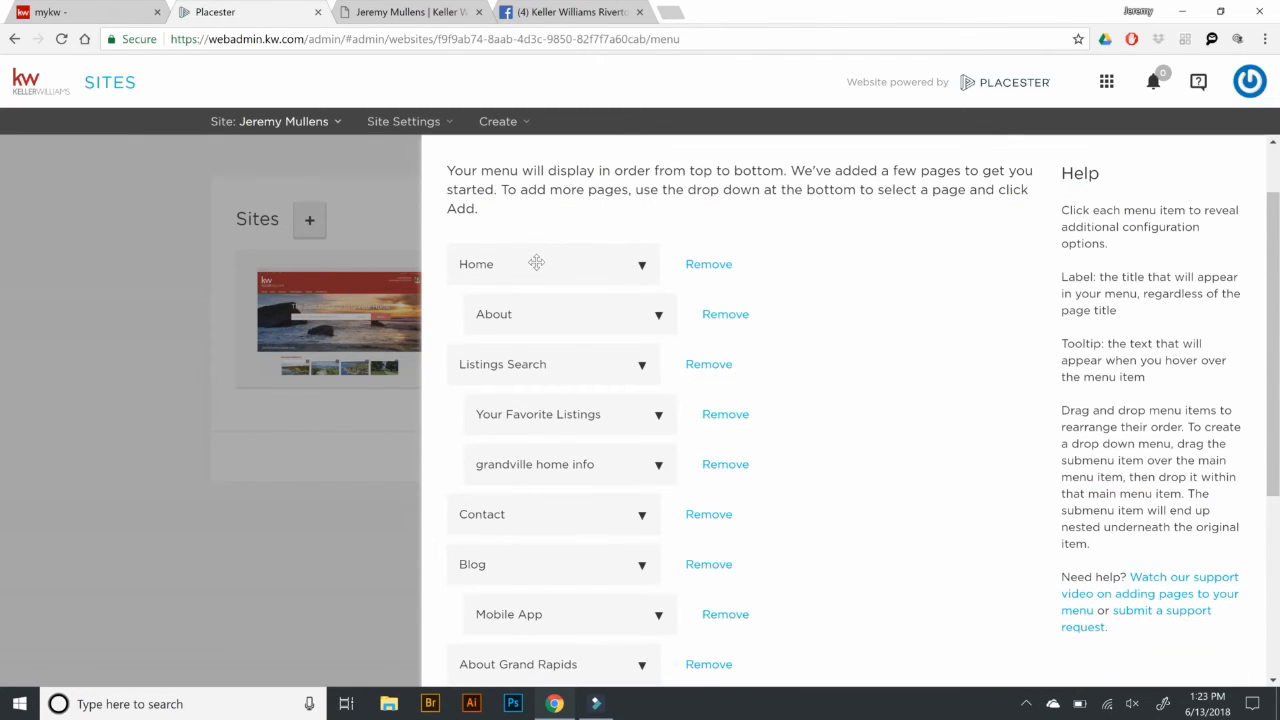
pyautogui.scroll(-4, 537, 262)
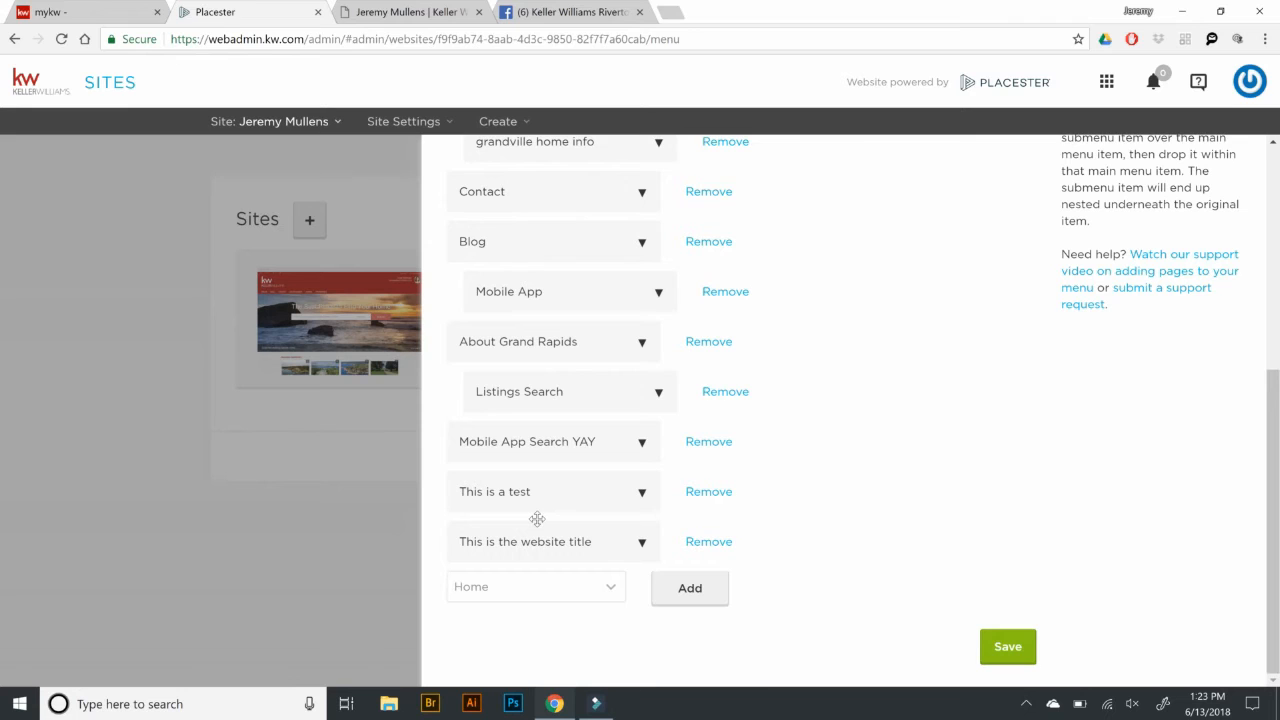
pyautogui.scroll(4, 537, 518)
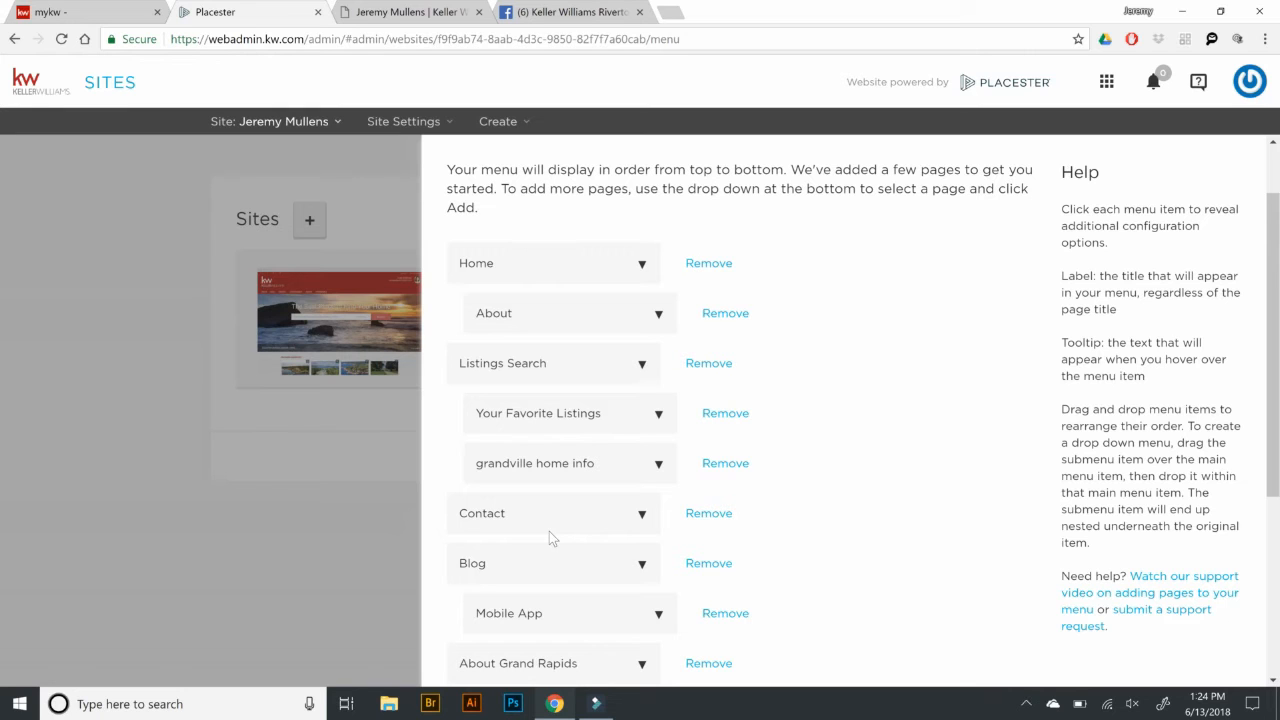
pyautogui.click(380, 12)
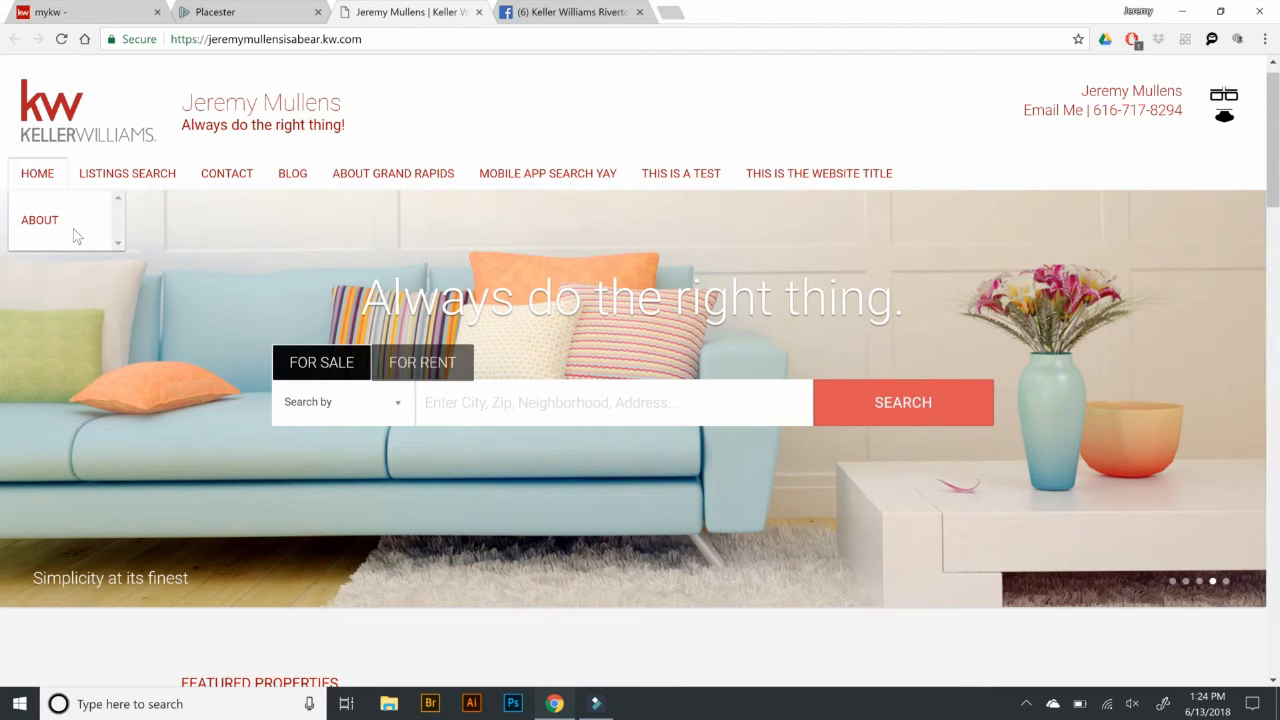
pyautogui.scroll(-1, 77, 234)
pyautogui.moveTo(120, 108)
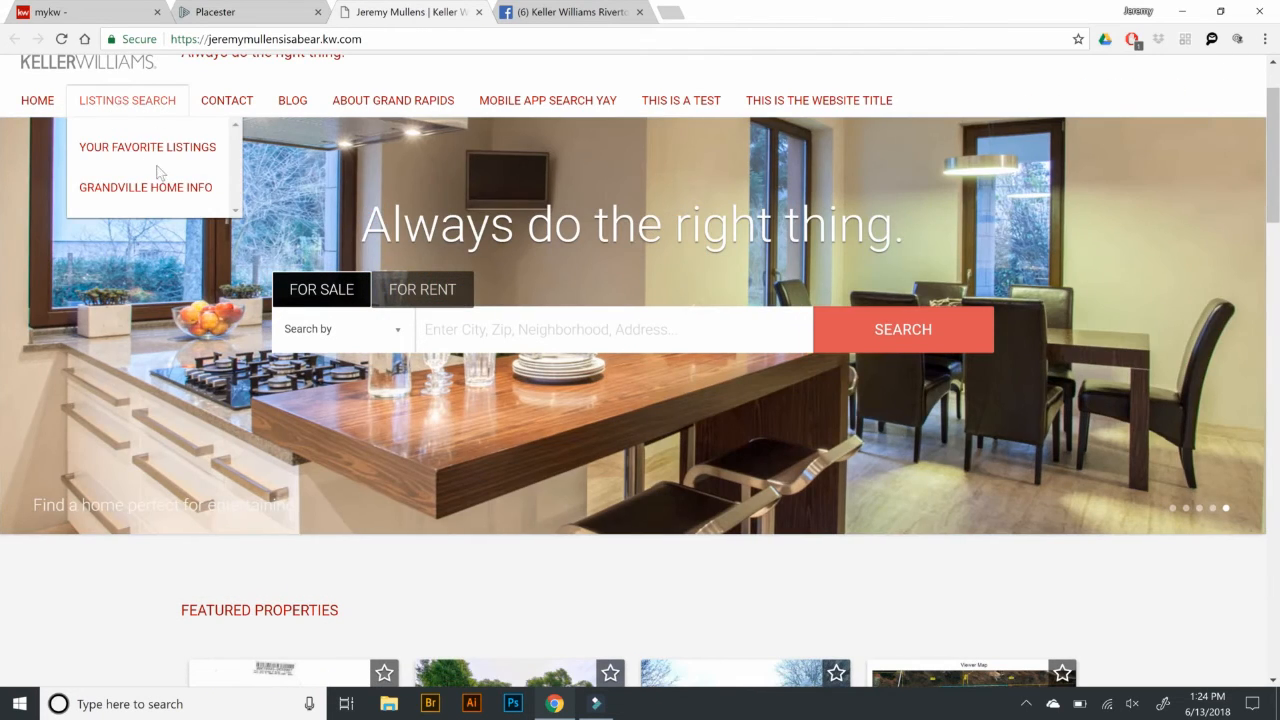
pyautogui.scroll(1, 175, 157)
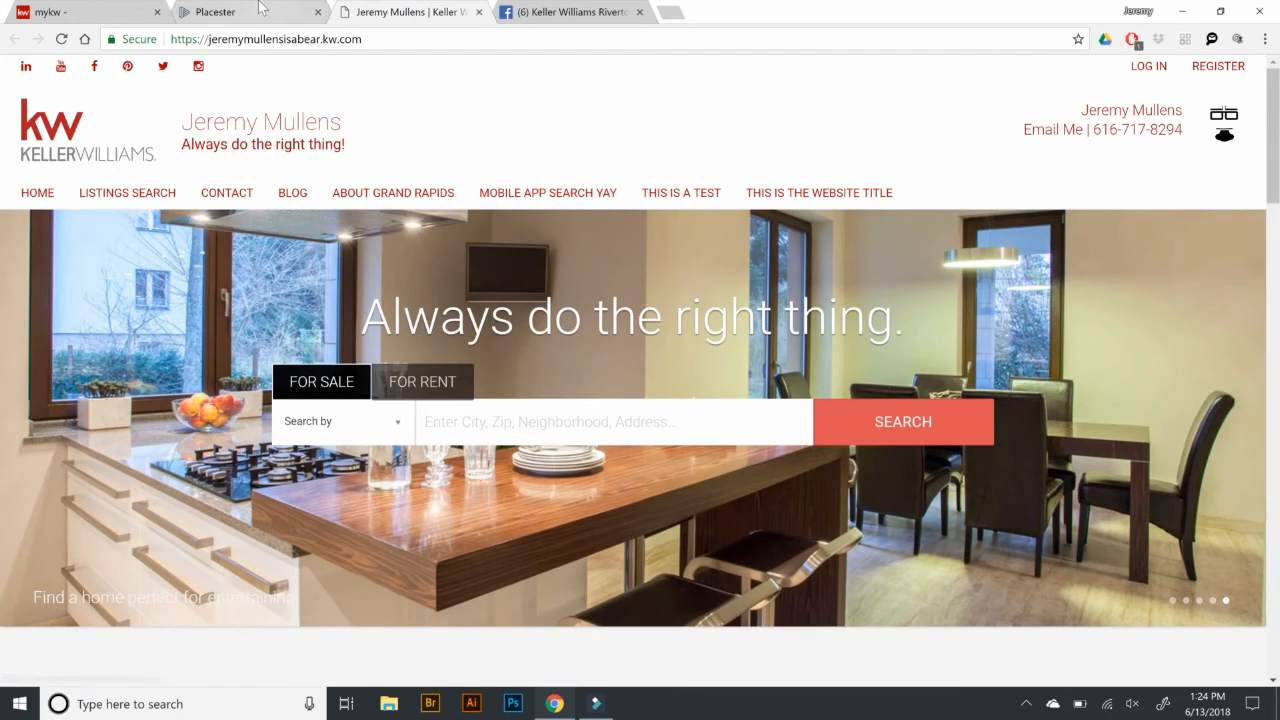
pyautogui.click(262, 10)
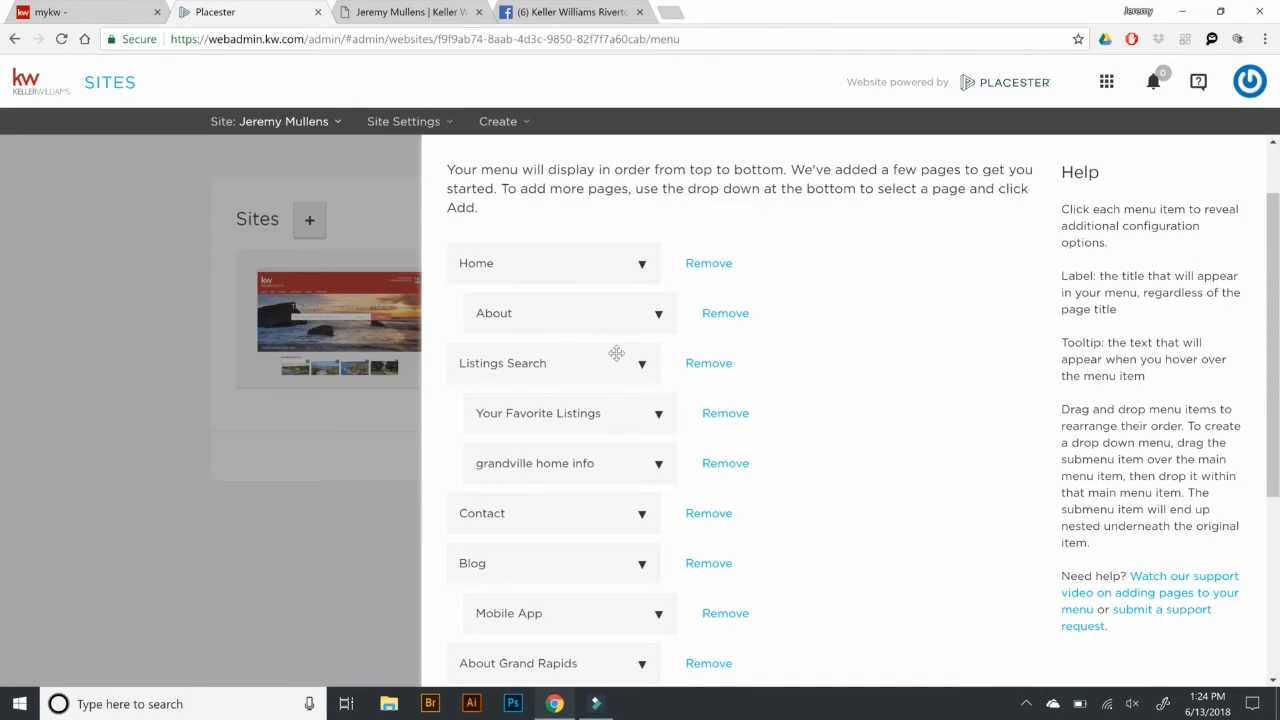
pyautogui.scroll(-3, 616, 353)
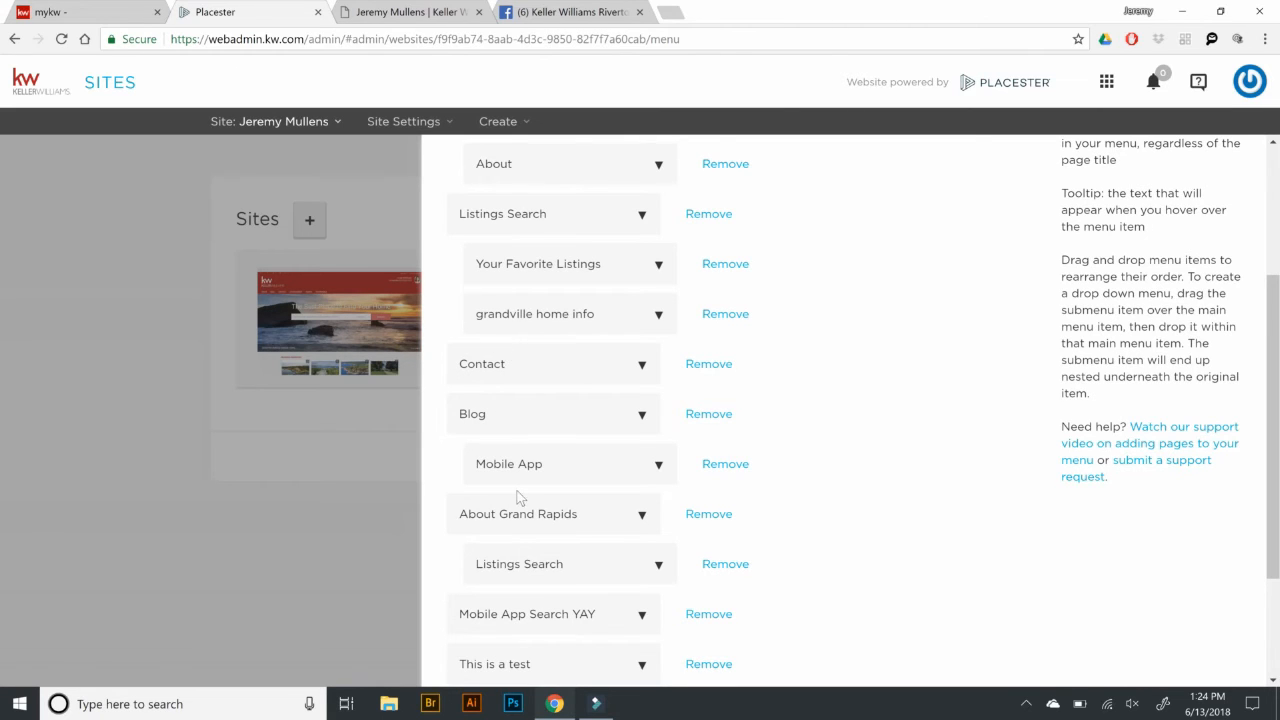
pyautogui.scroll(-3, 519, 497)
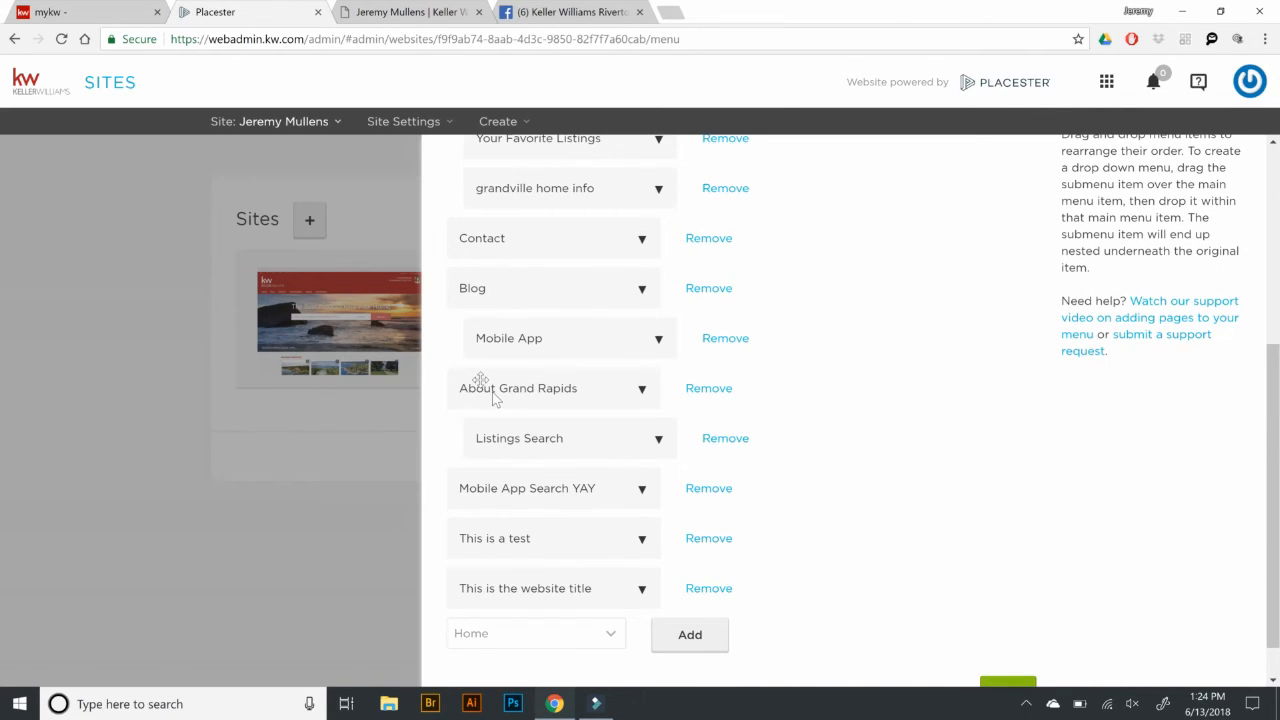
# Step: Move About Grand Rapids above Mobile App and pull Listings Search out from under it
pyautogui.moveTo(493, 398); pyautogui.dragTo(518, 306)
pyautogui.moveTo(522, 390); pyautogui.dragTo(550, 340)
pyautogui.moveTo(497, 427); pyautogui.dragTo(452, 498)
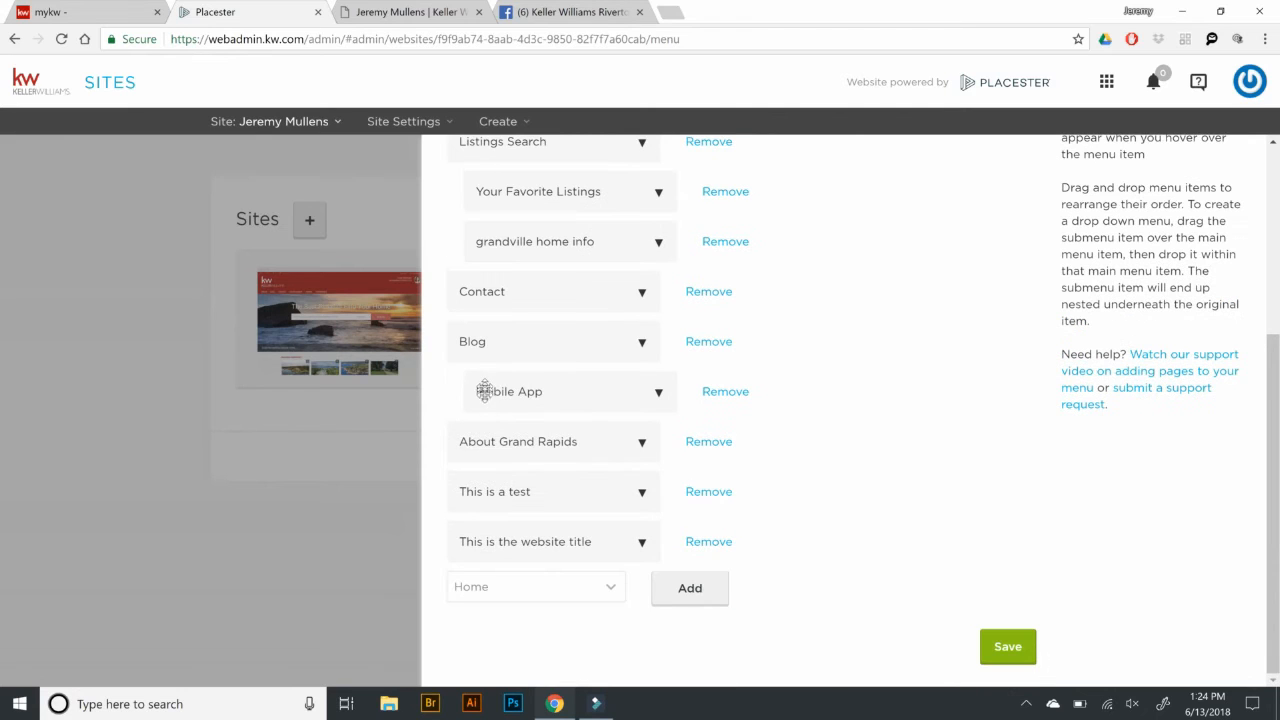
pyautogui.moveTo(492, 441); pyautogui.dragTo(511, 318)
pyautogui.click(644, 437)
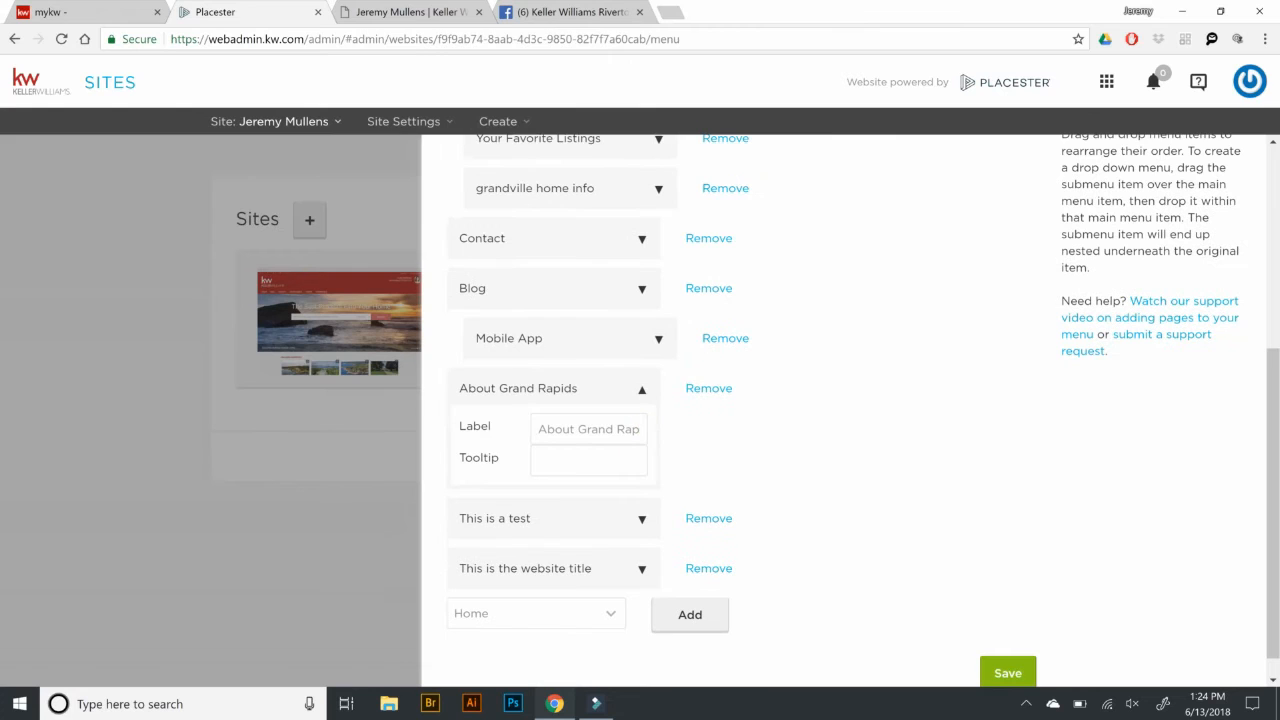
pyautogui.click(641, 389)
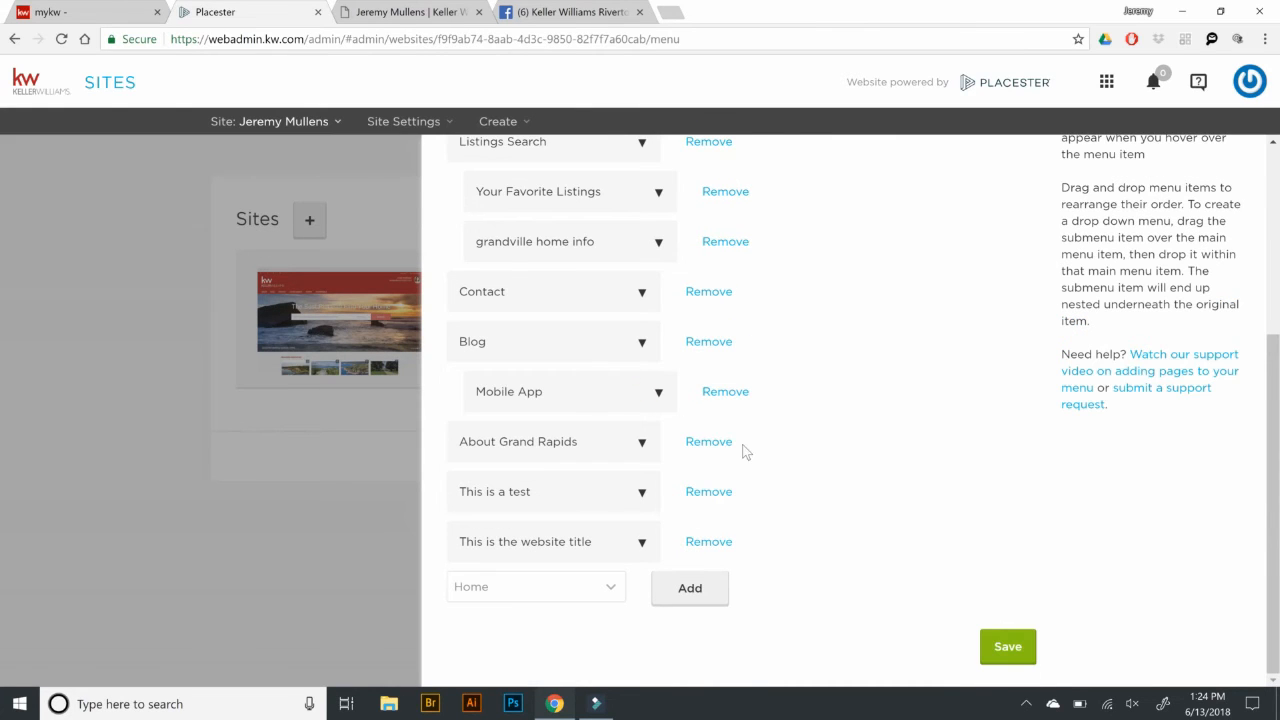
# Step: Look through the list of pages to add and close it without adding any
pyautogui.scroll(3, 571, 569)
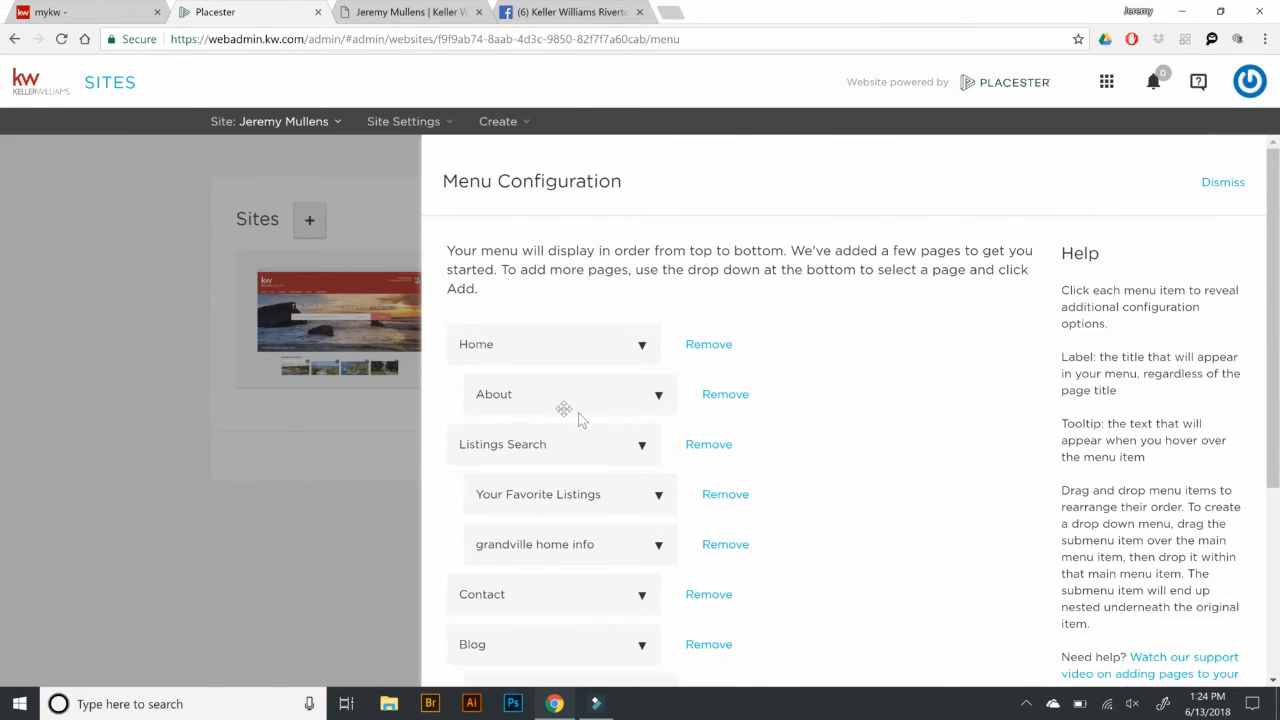
pyautogui.scroll(-3, 578, 419)
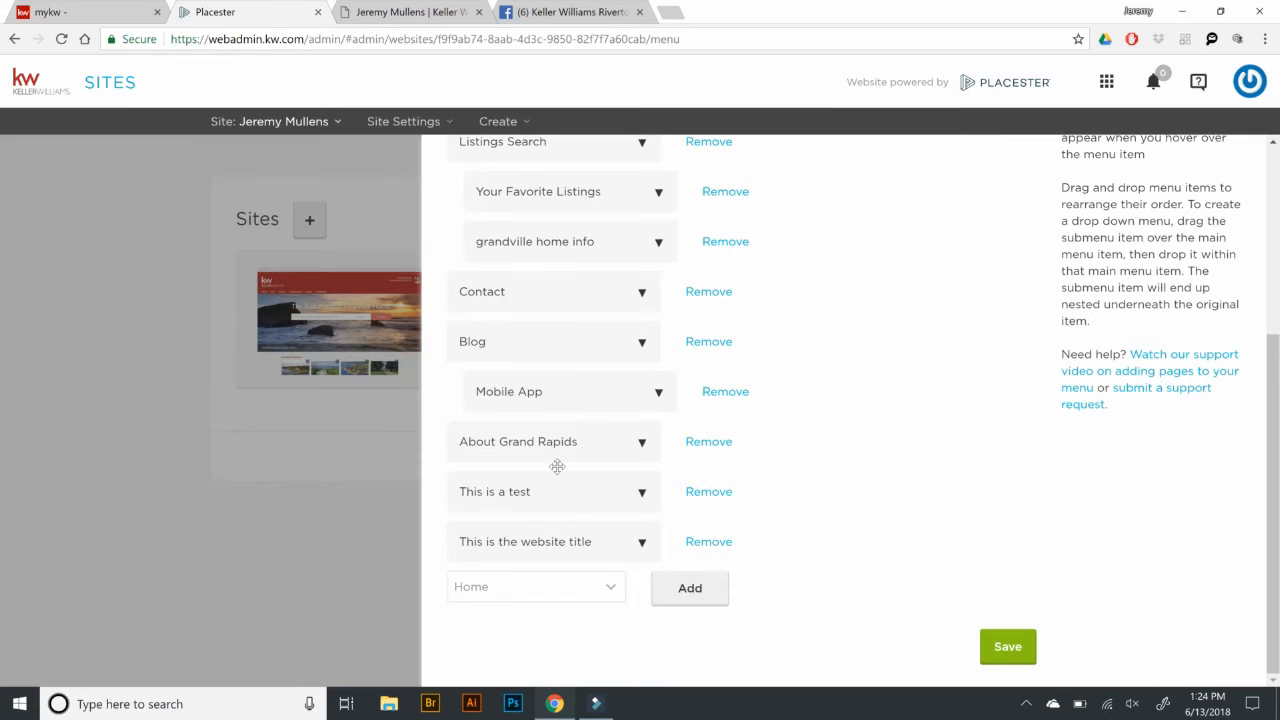
pyautogui.click(530, 586)
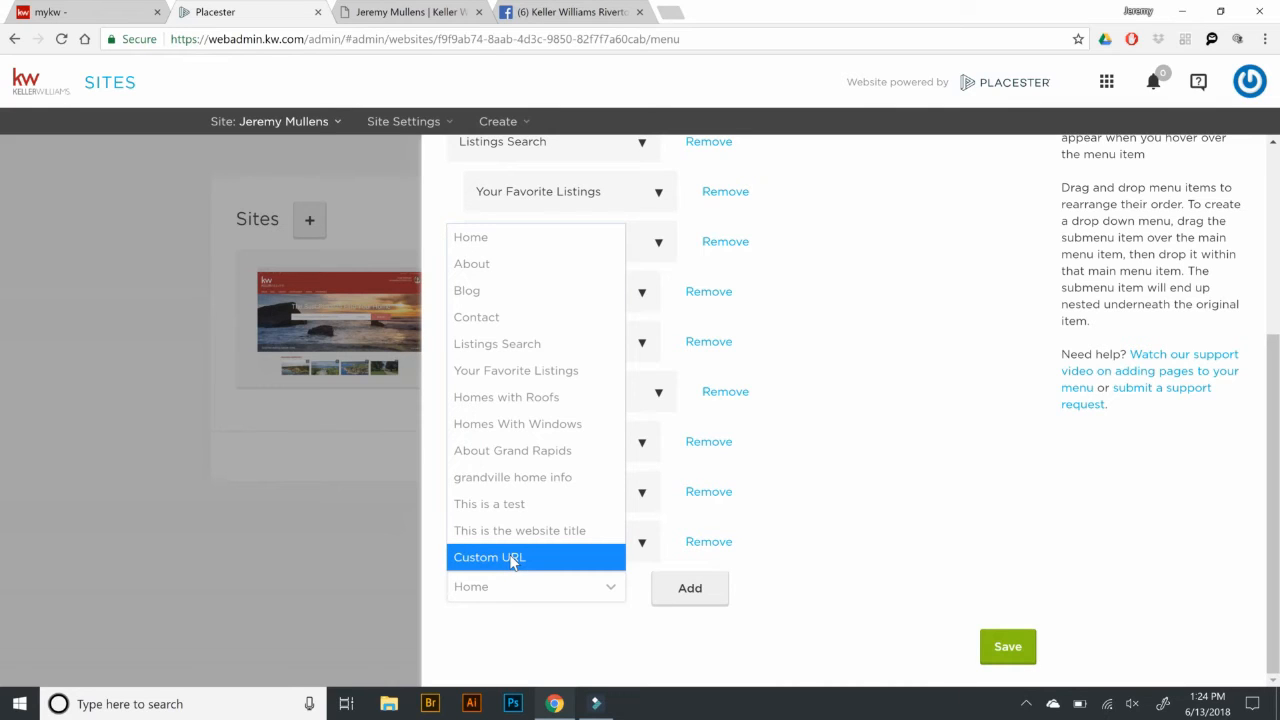
pyautogui.click(508, 624)
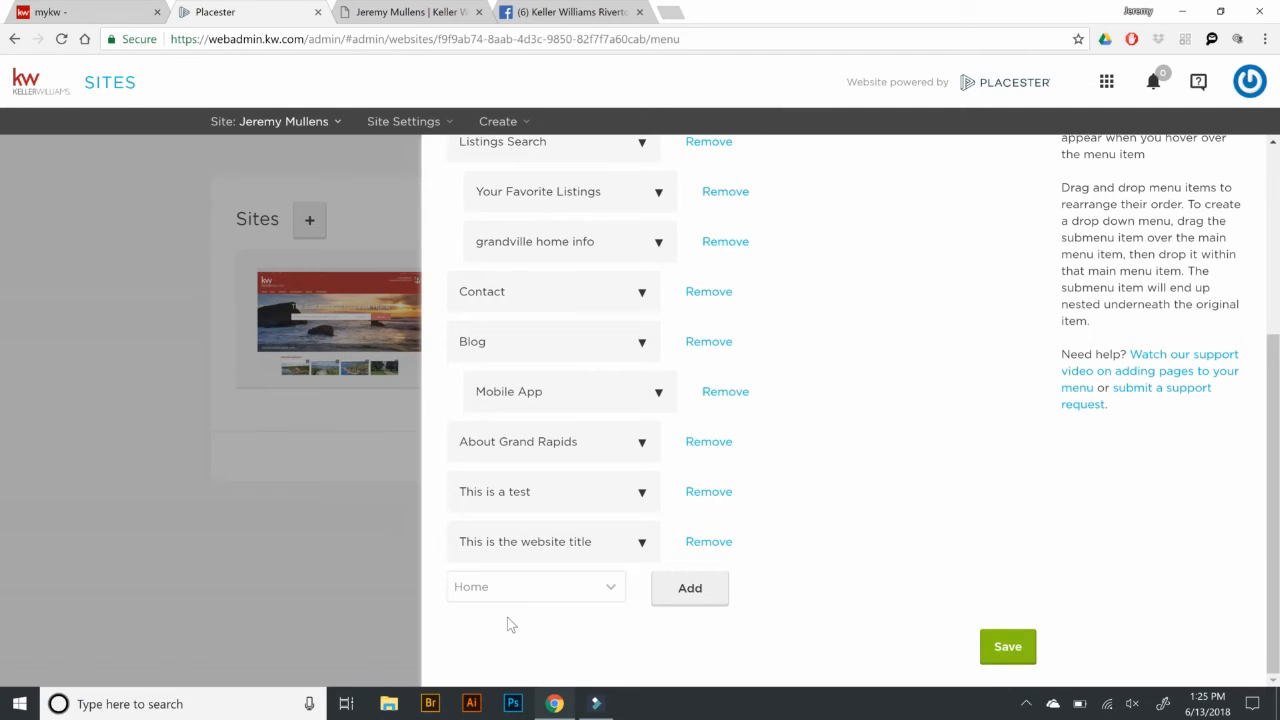
# Step: From the myKW home page, open the agent website admin tool via myMarketing
pyautogui.click(100, 10)
pyautogui.scroll(2, 350, 339)
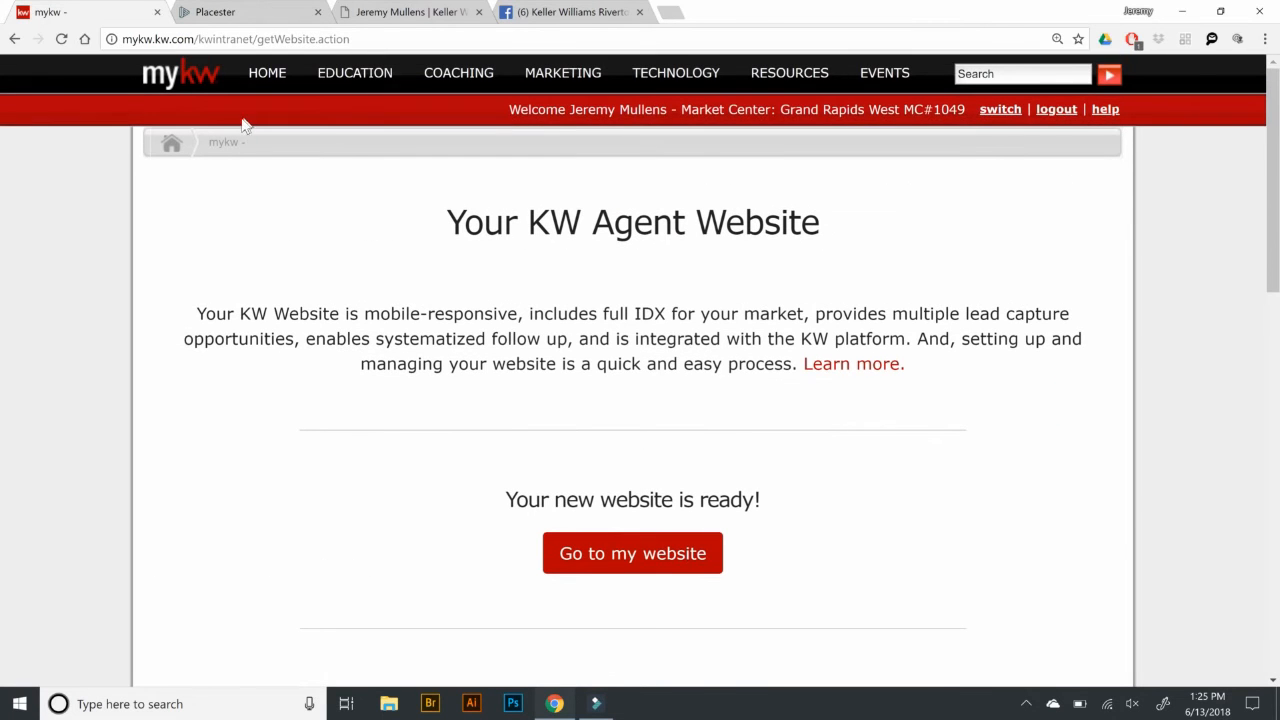
pyautogui.click(175, 75)
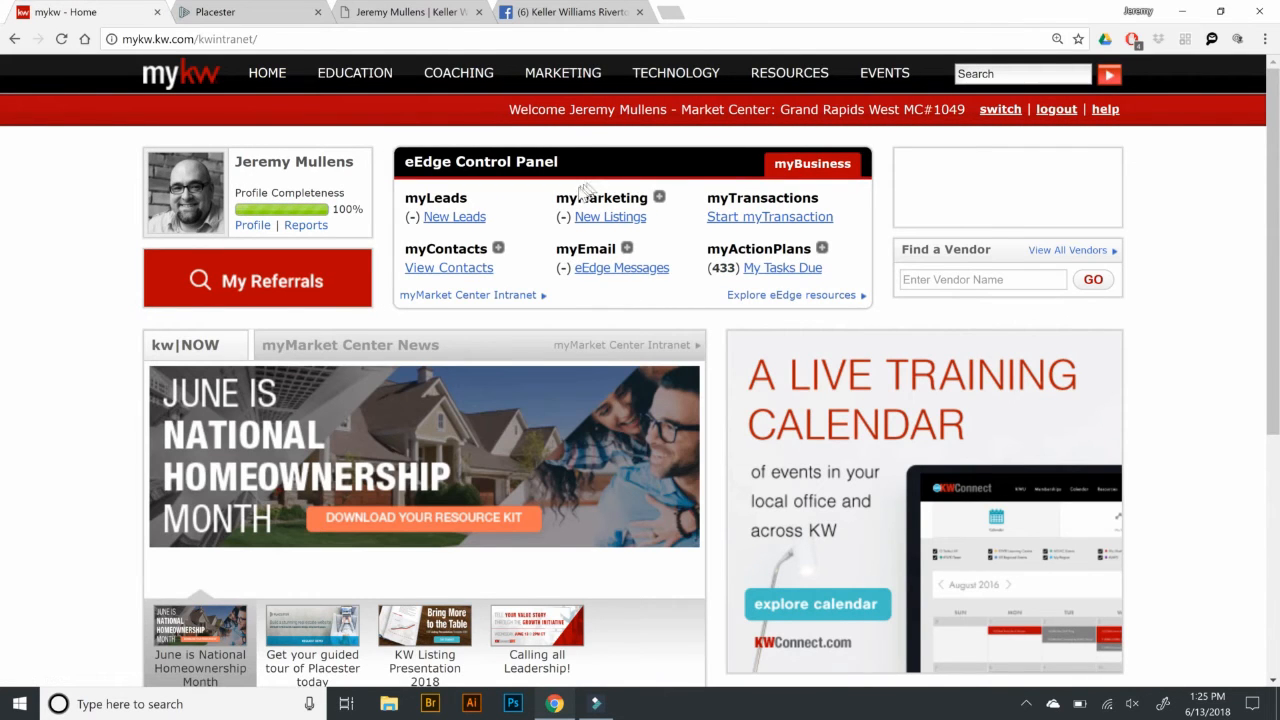
pyautogui.click(657, 199)
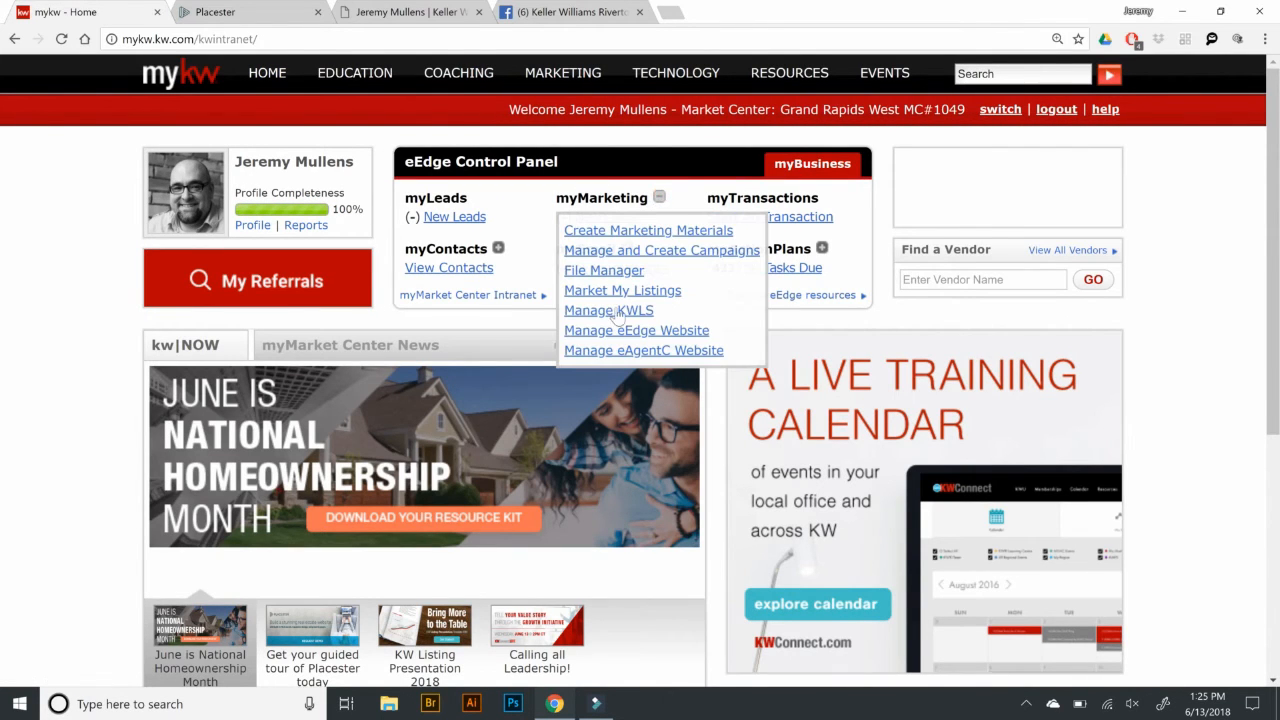
pyautogui.click(600, 352)
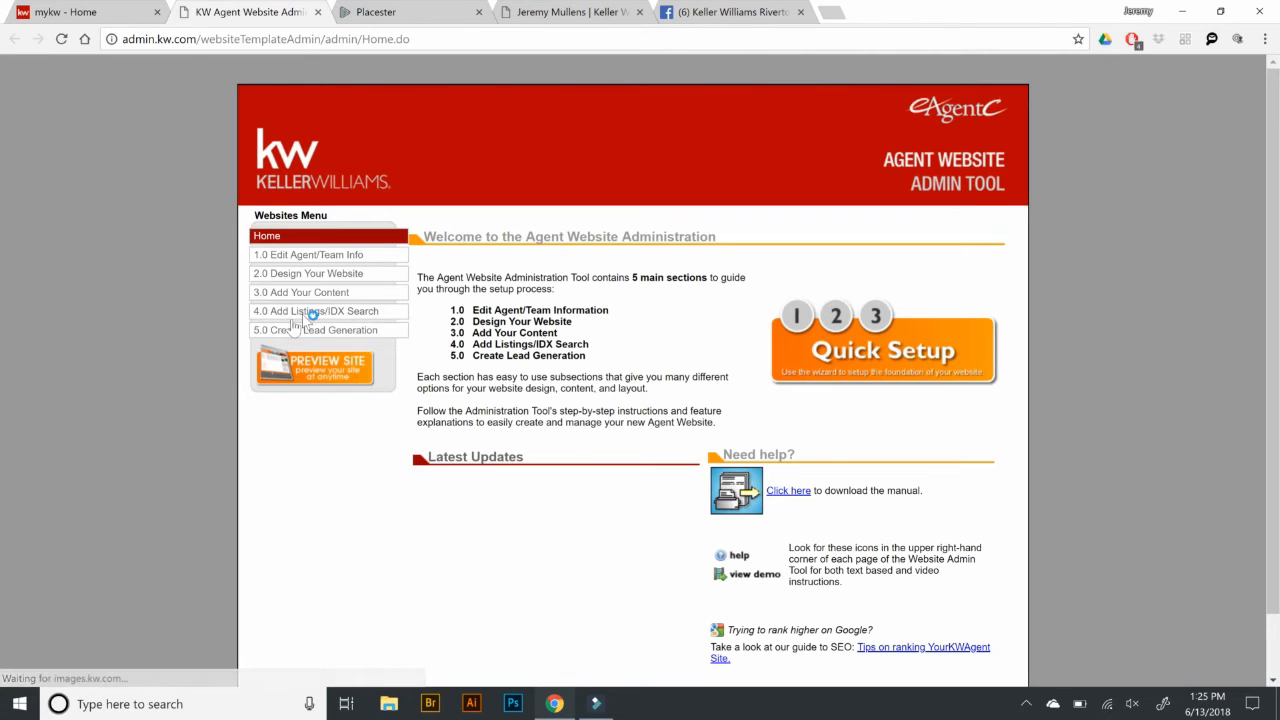
# Step: Go to 4.0 > 4.5 Mobile Property Search and select the agent's mobile app URL
pyautogui.click(296, 312)
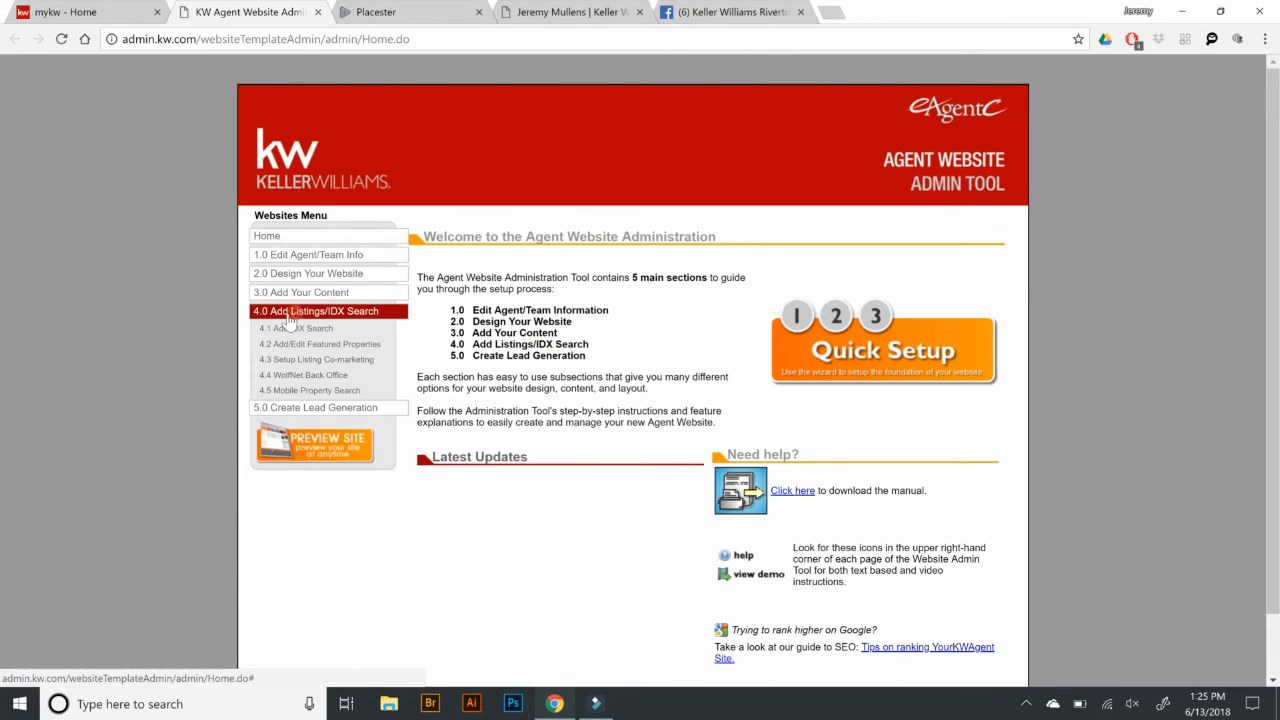
pyautogui.click(291, 389)
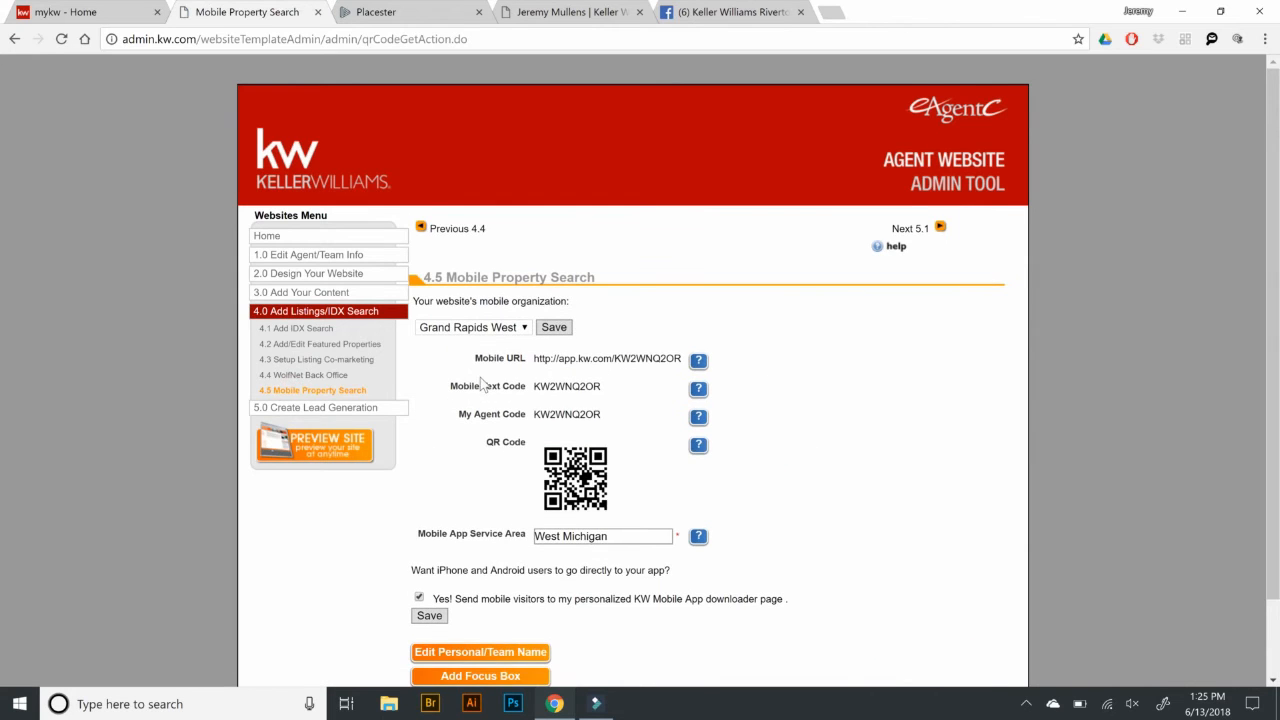
pyautogui.scroll(-1, 482, 384)
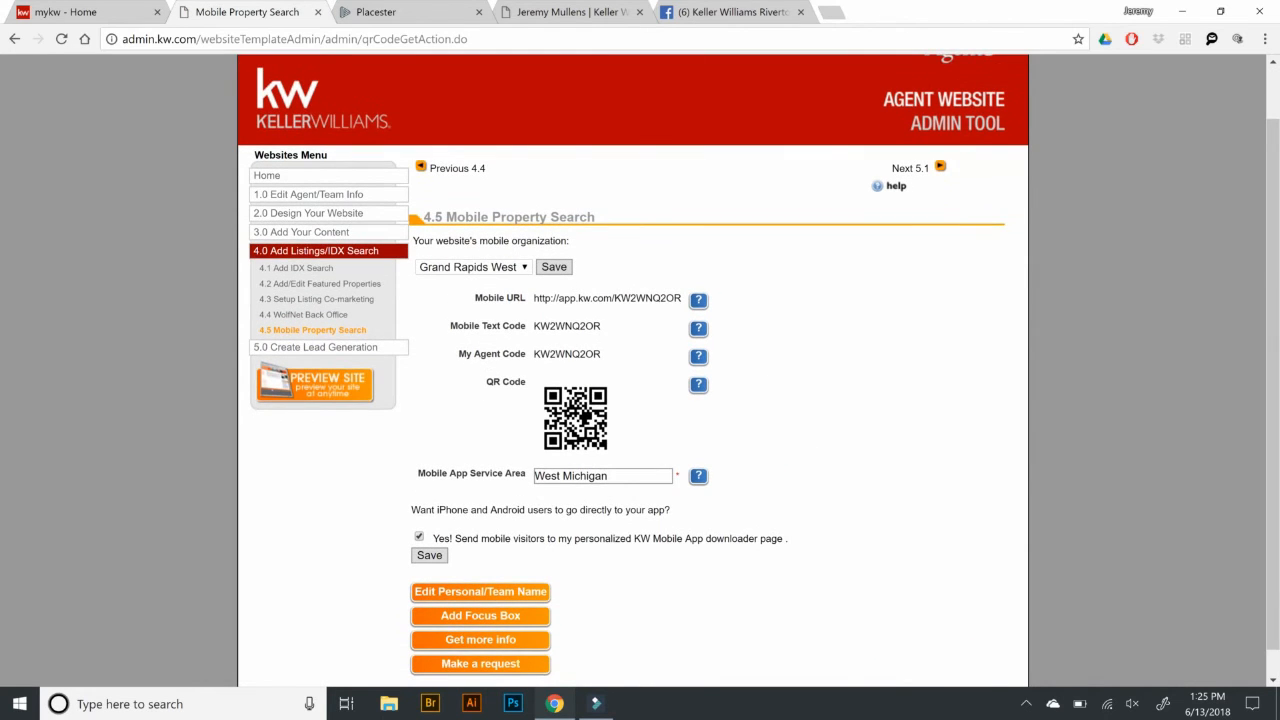
pyautogui.moveTo(683, 299); pyautogui.dragTo(538, 313)
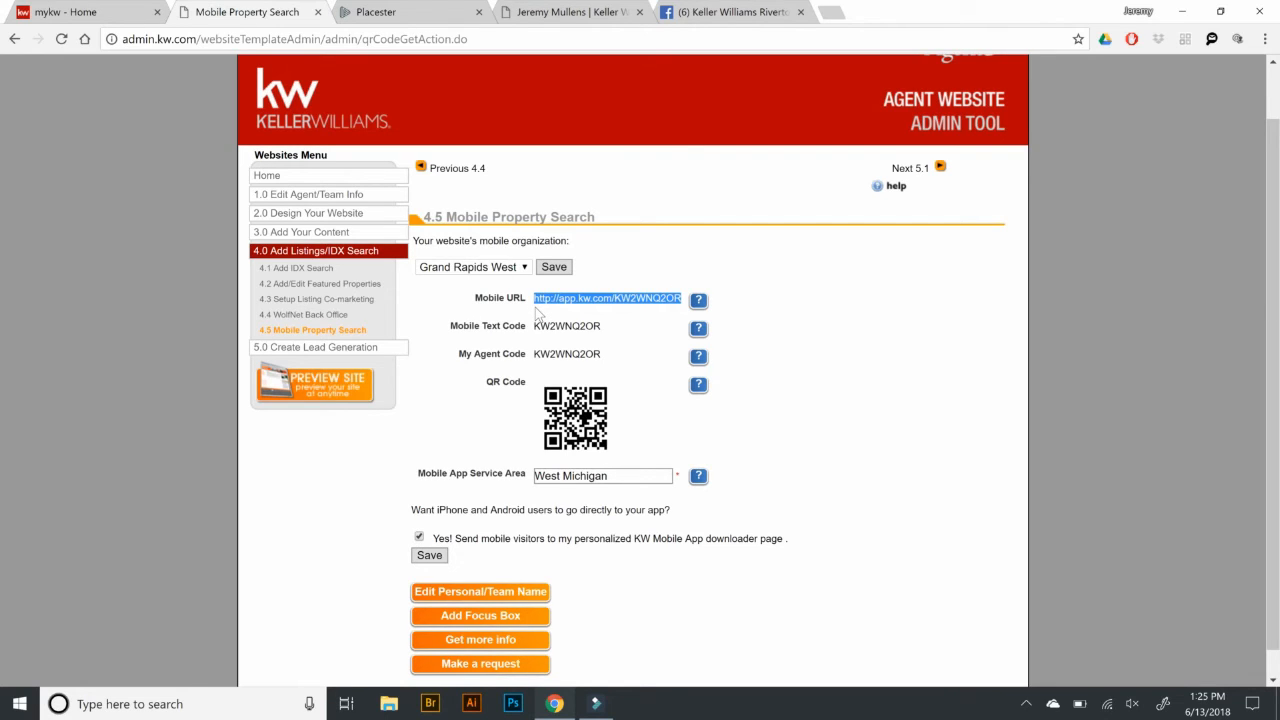
pyautogui.click(378, 14)
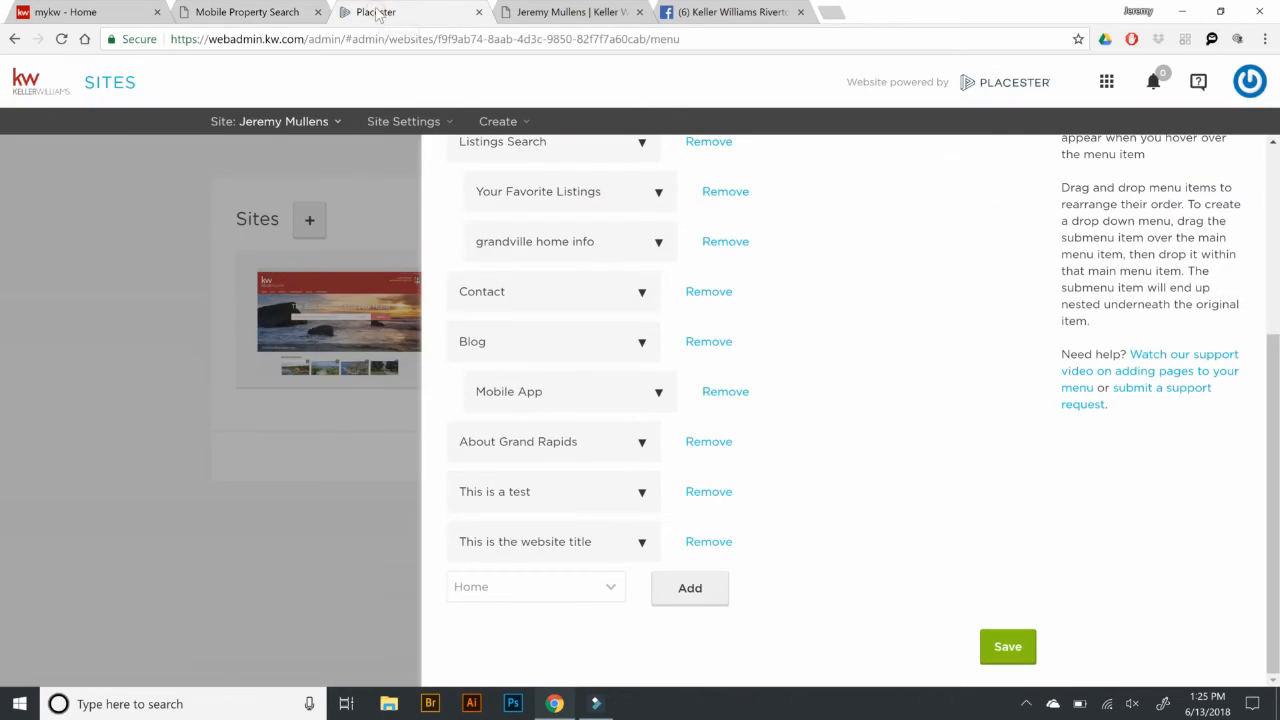
# Step: Add a new Custom URL item to the Placester menu
pyautogui.click(596, 594)
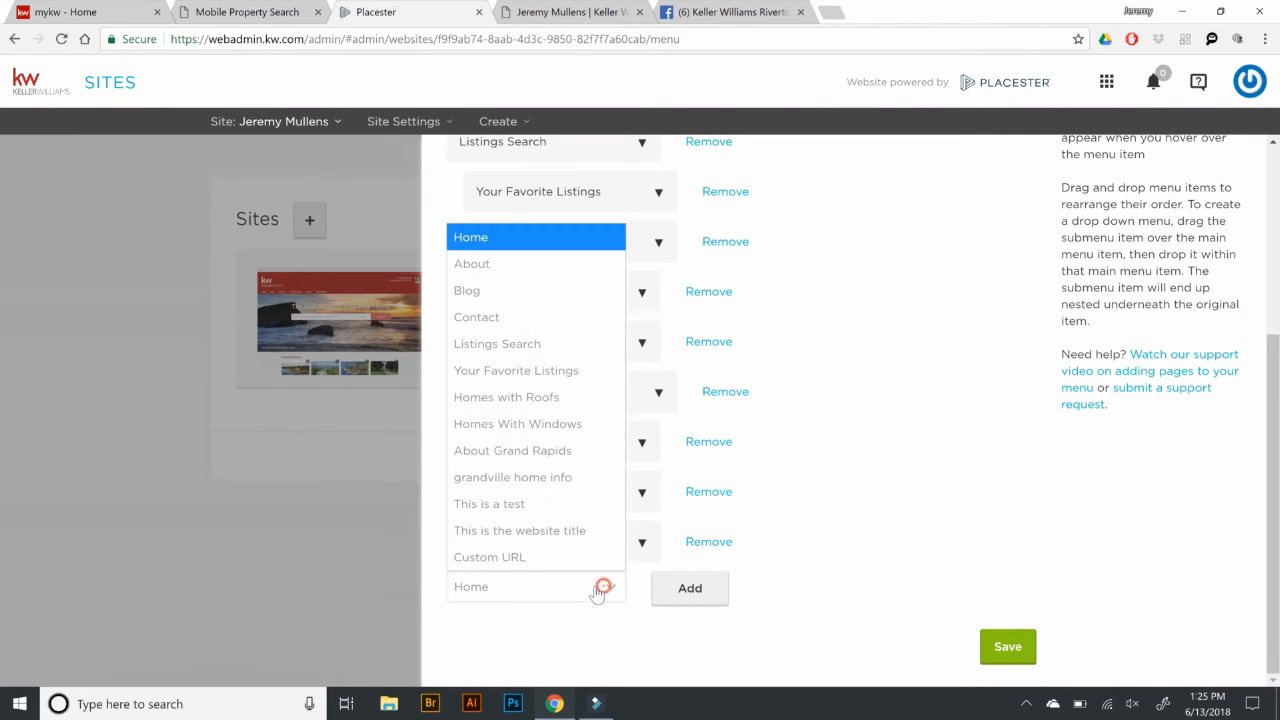
pyautogui.click(515, 559)
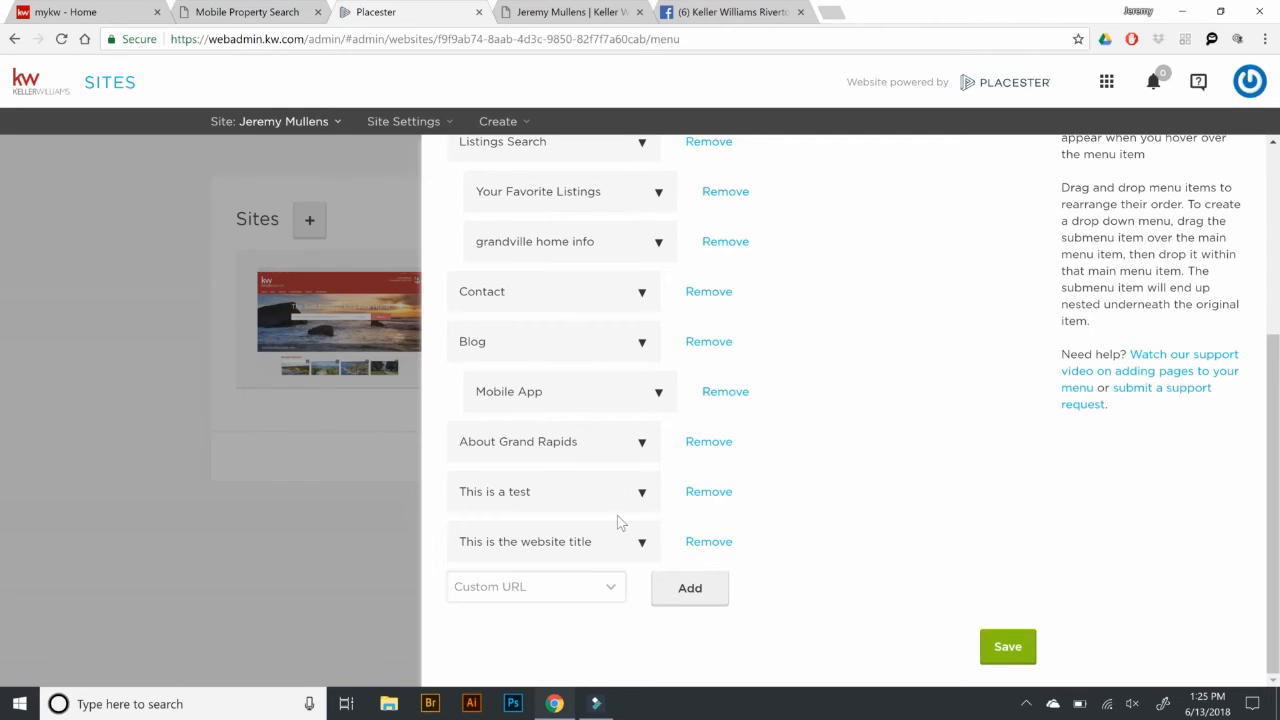
pyautogui.click(688, 588)
pyautogui.scroll(-2, 716, 476)
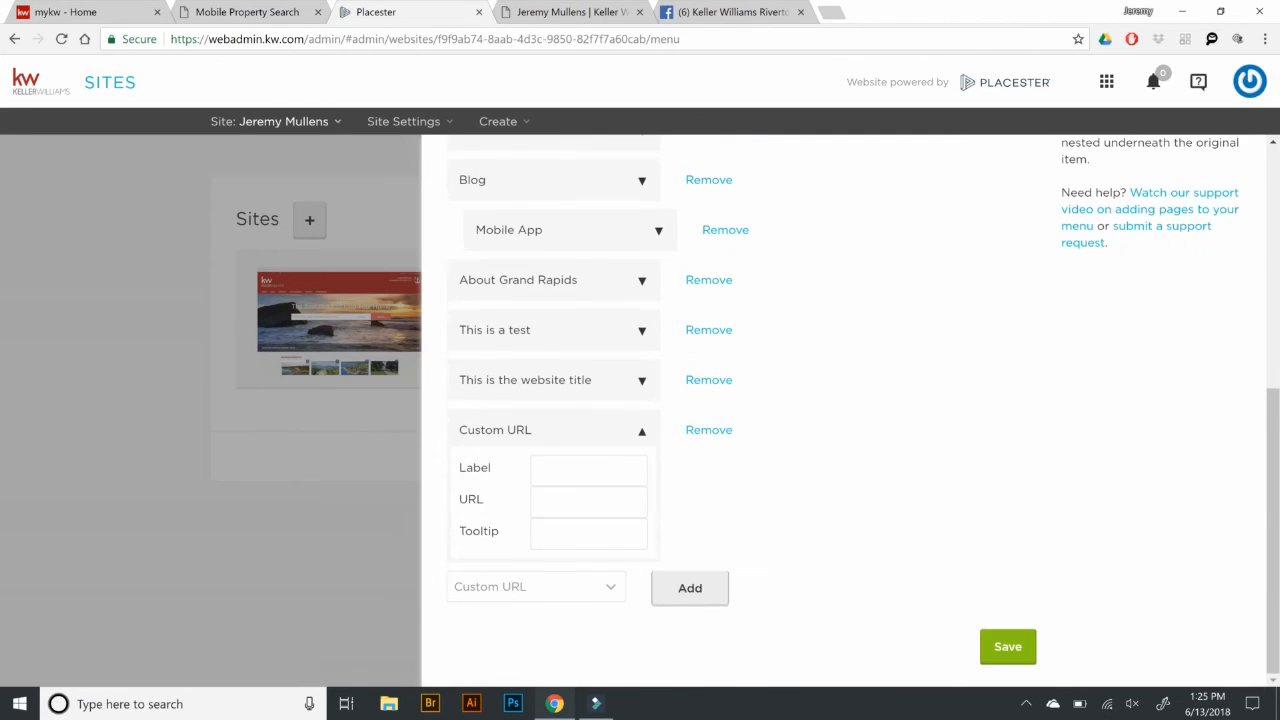
# Step: Label the item Peanuts, paste the KW app URL, add tooltip 'phants with peanuts', and save
pyautogui.click(566, 473)
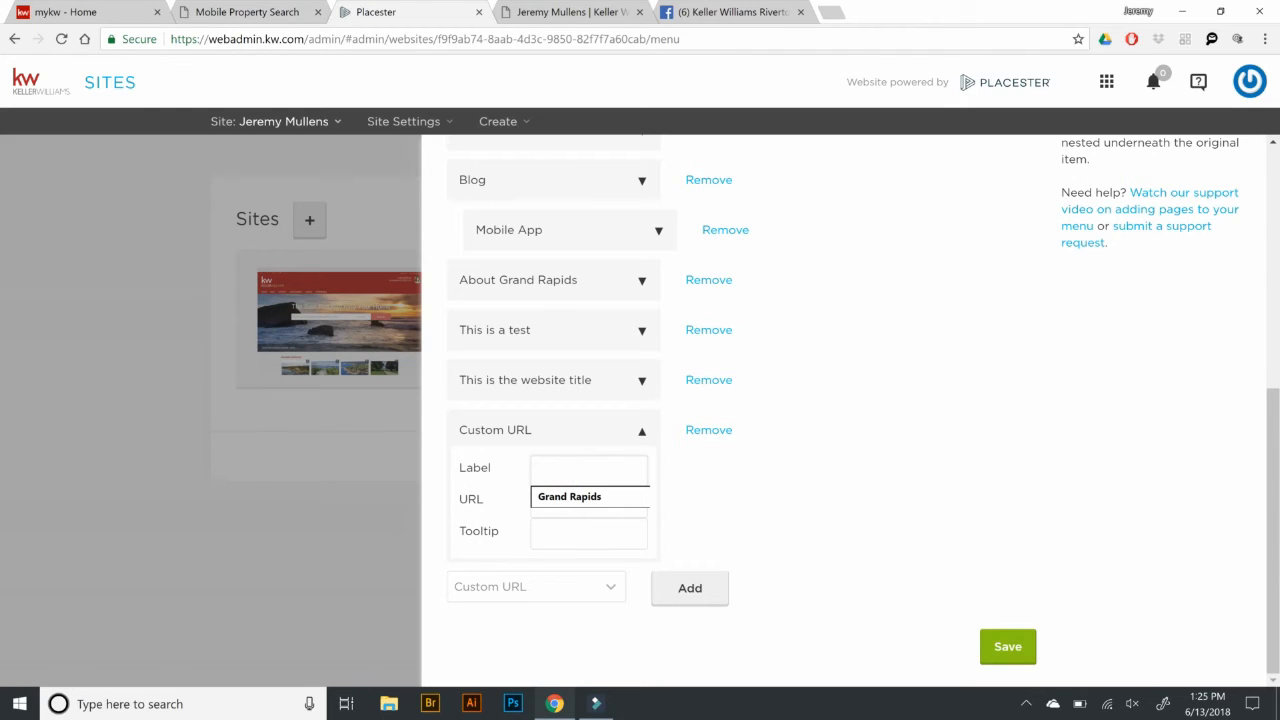
pyautogui.write('Peanuts')
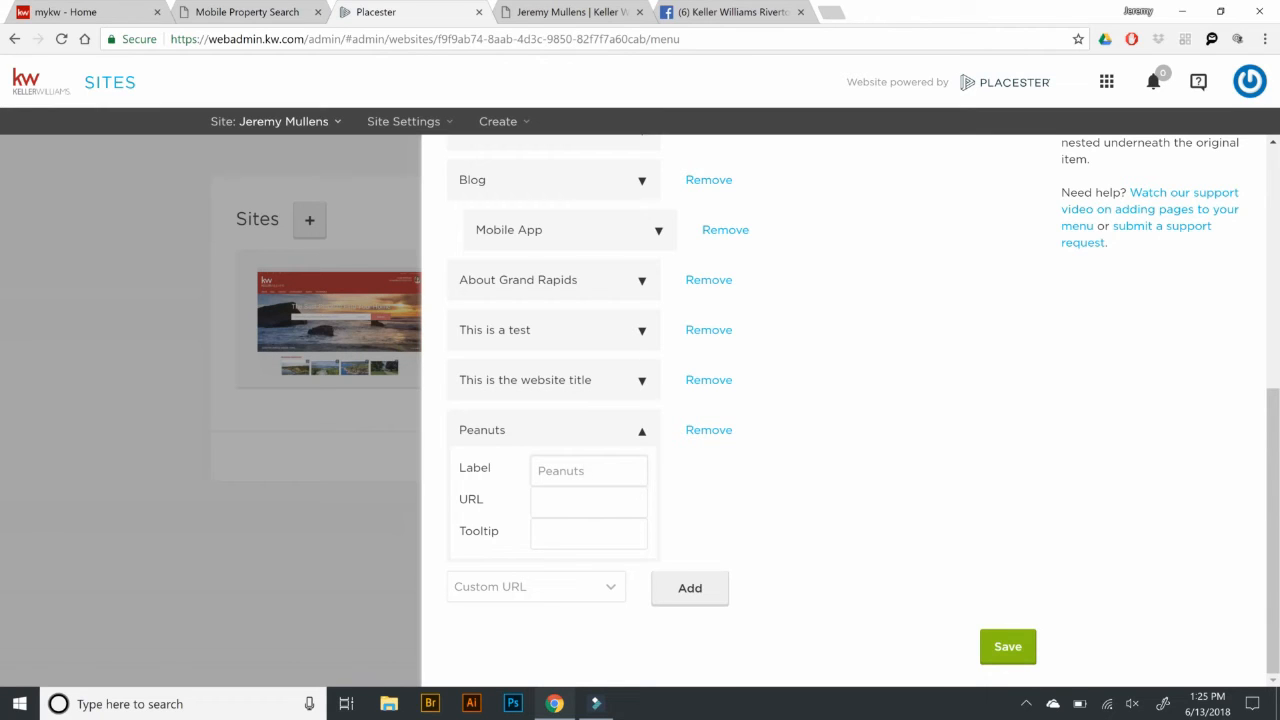
pyautogui.click(564, 500)
pyautogui.hotkey('ctrl', 'v')
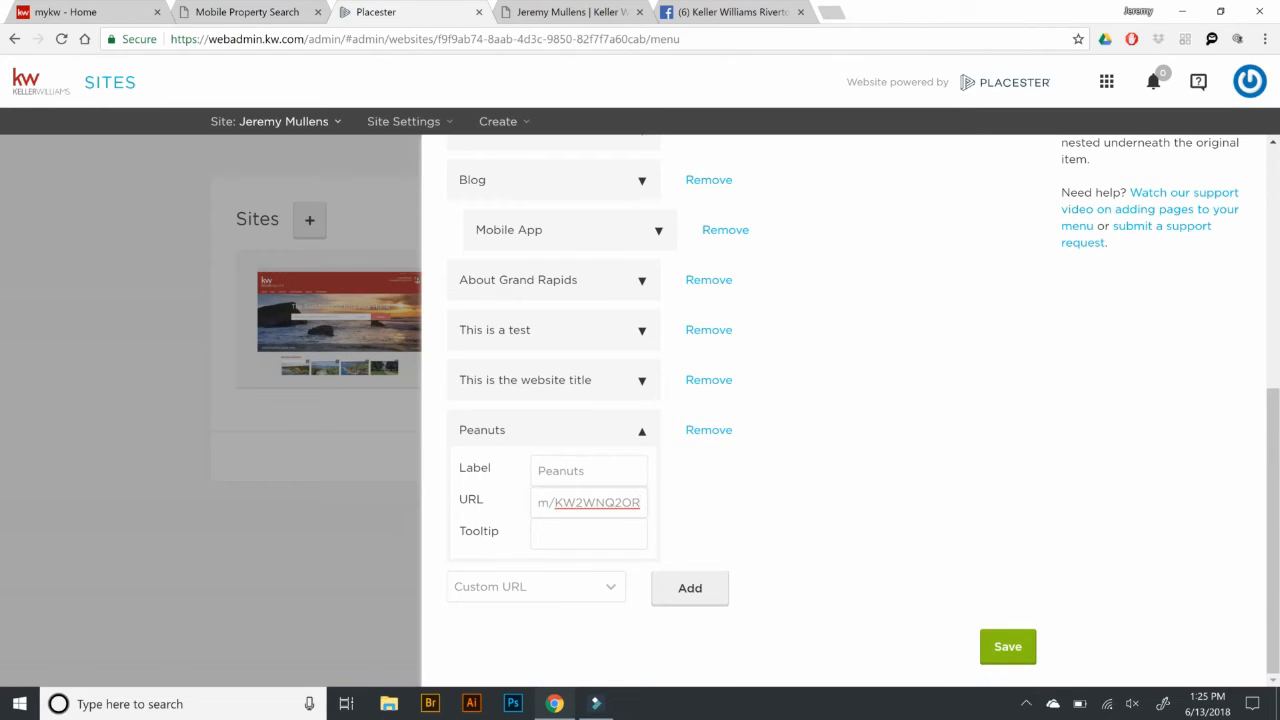
pyautogui.click(561, 535)
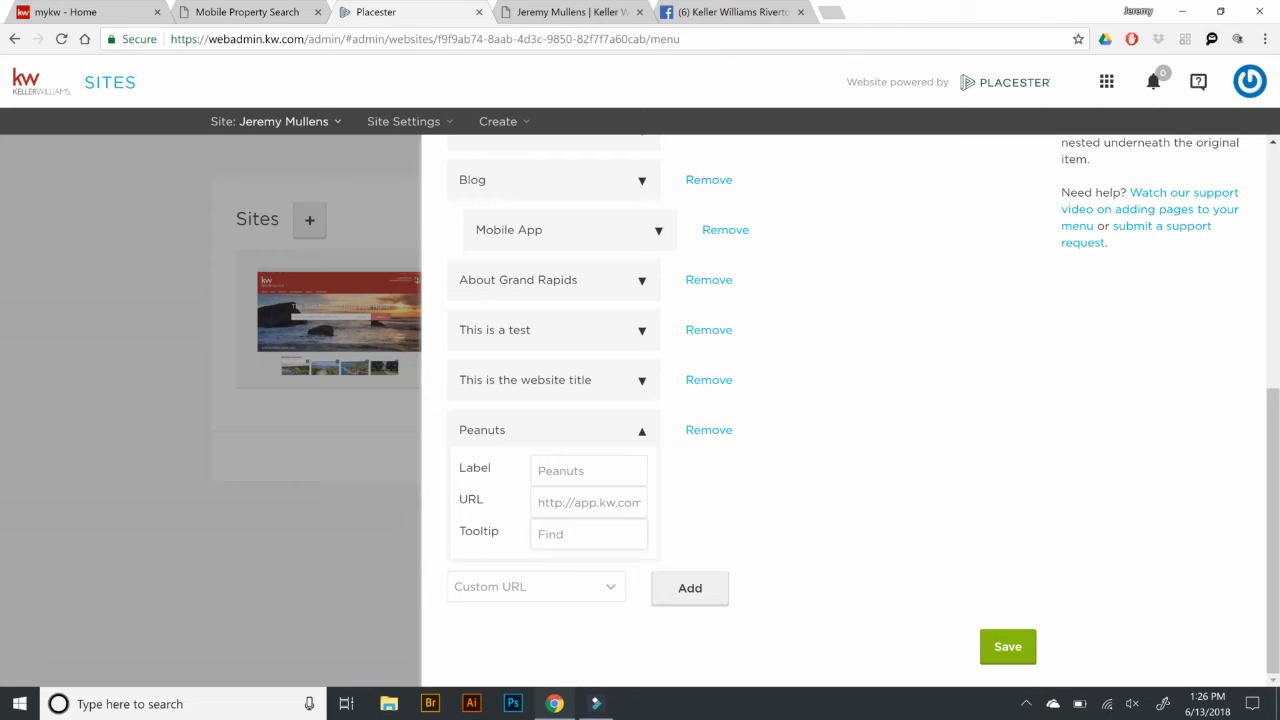
pyautogui.write('phants with peanuts')
pyautogui.click(1003, 650)
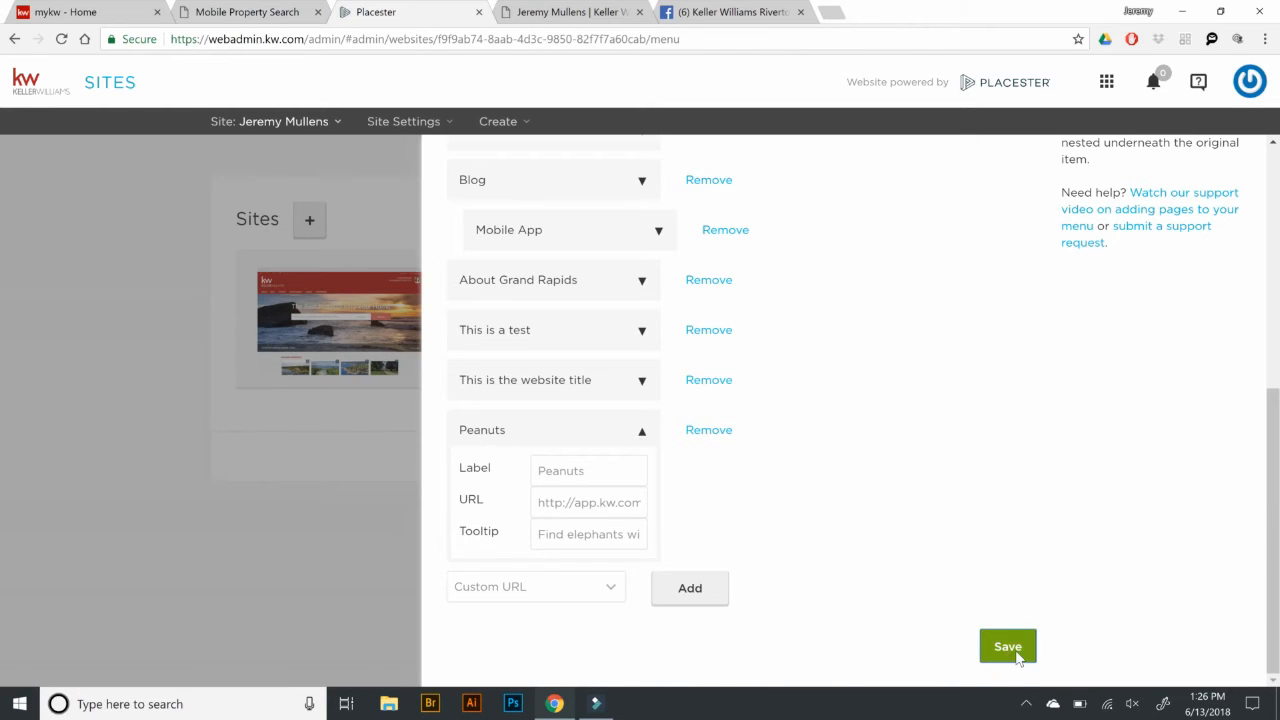
# Step: Reload the live agent site, open the new PEANUTS link to the KW app page, then close it
pyautogui.click(551, 11)
pyautogui.click(653, 193)
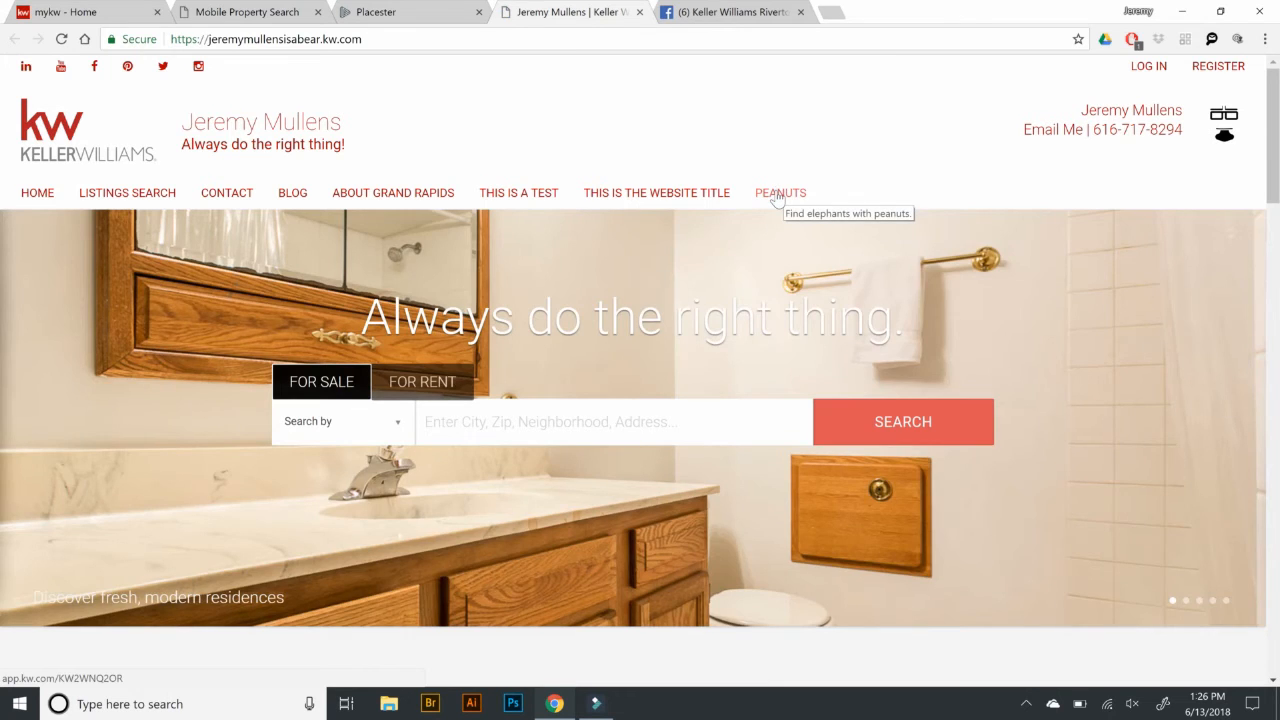
pyautogui.click(778, 194)
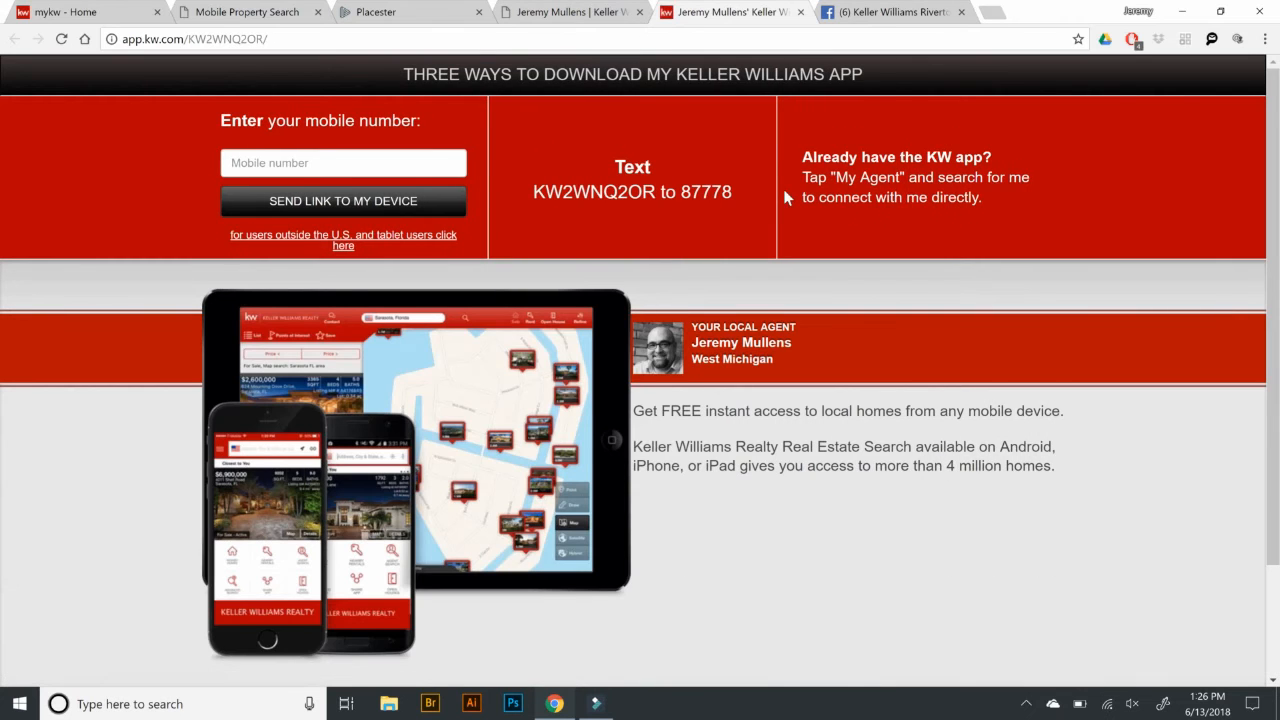
pyautogui.click(799, 12)
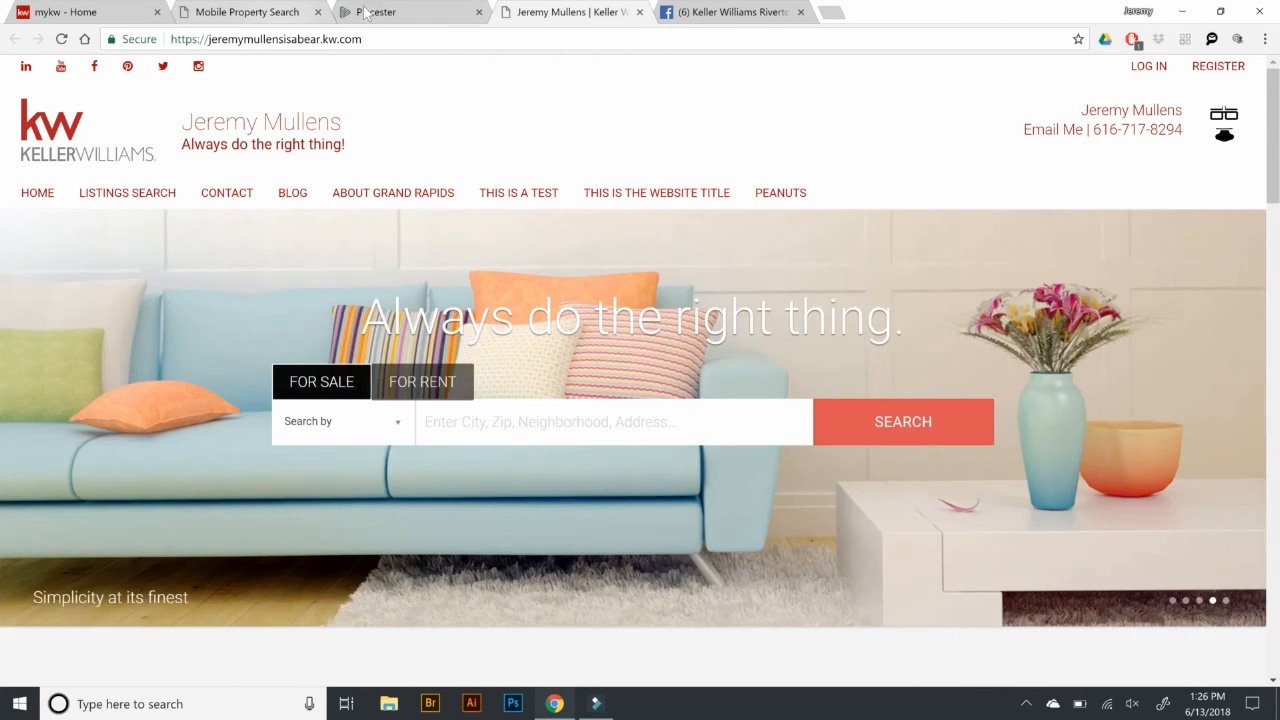
# Step: Open Site Settings > Site Info in Placester and close the live site and Facebook tabs
pyautogui.click(366, 8)
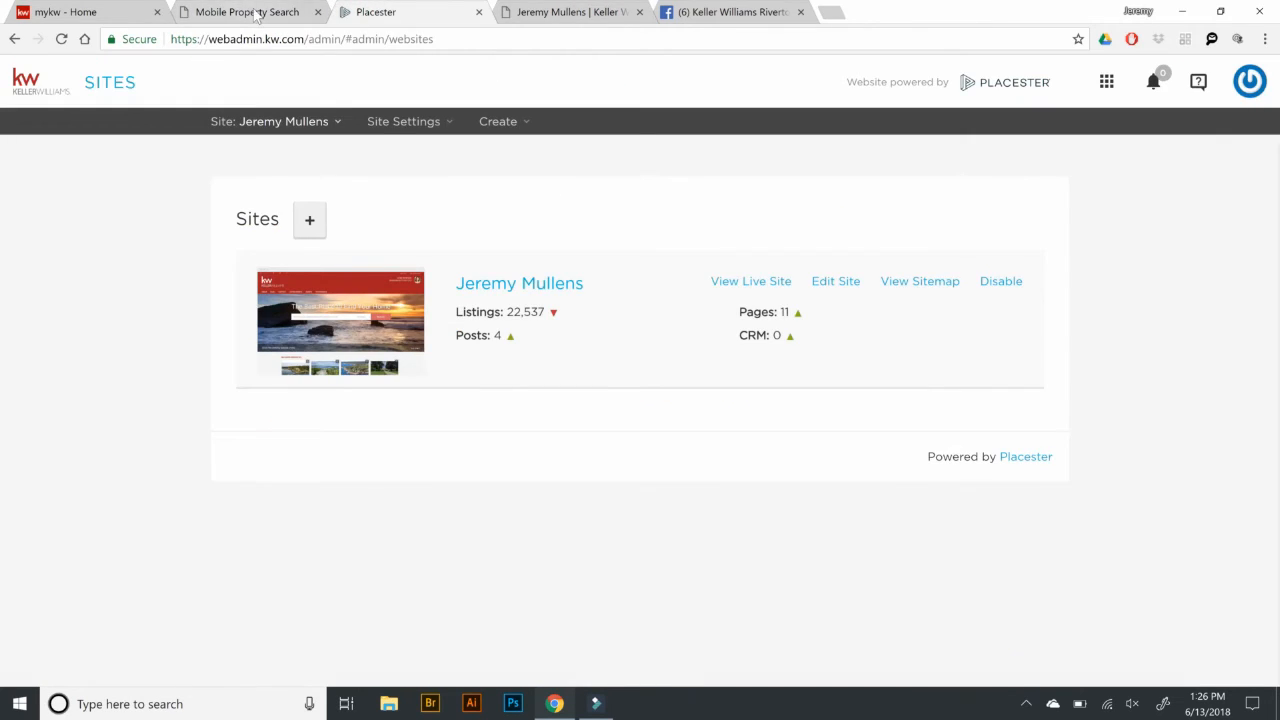
pyautogui.click(392, 121)
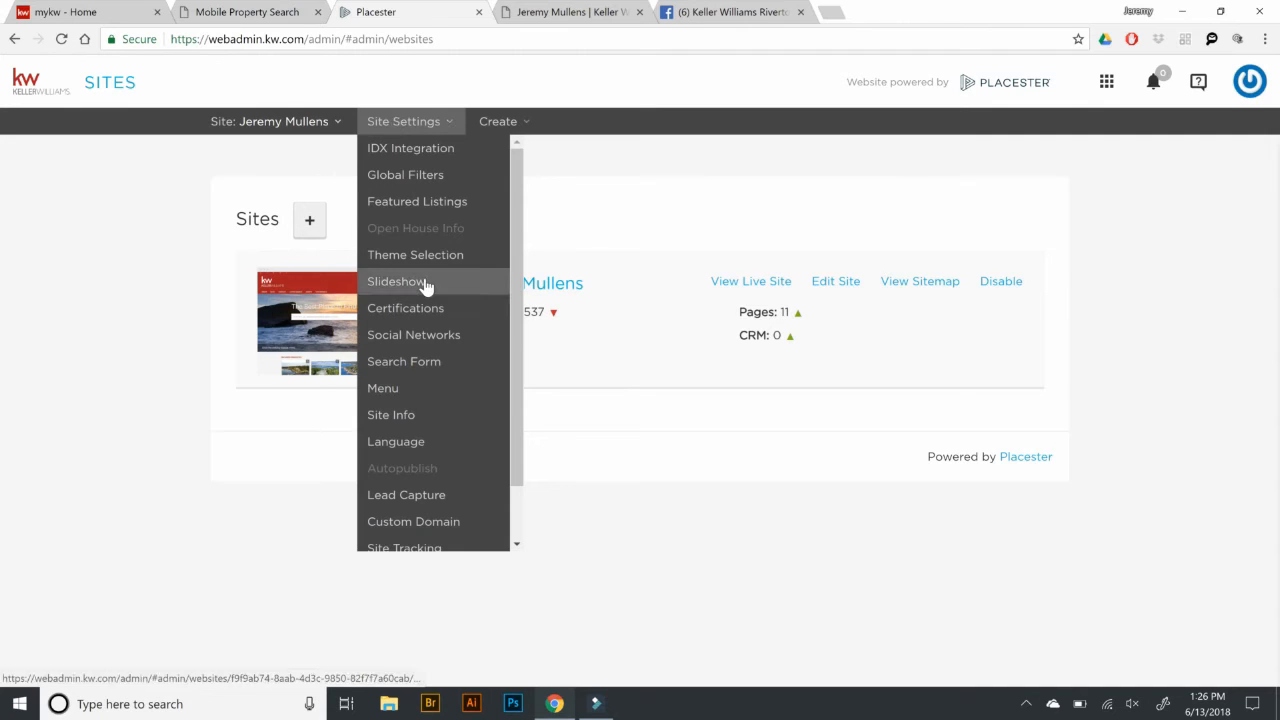
pyautogui.scroll(-1, 423, 286)
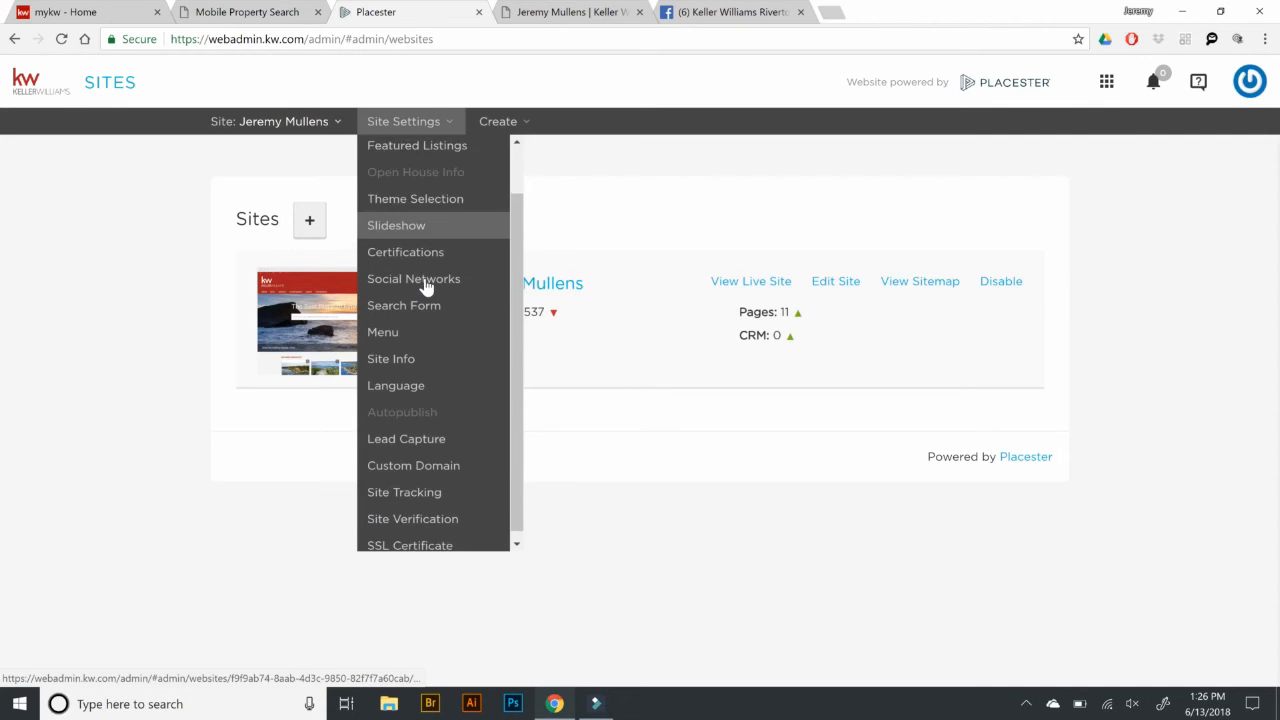
pyautogui.click(430, 358)
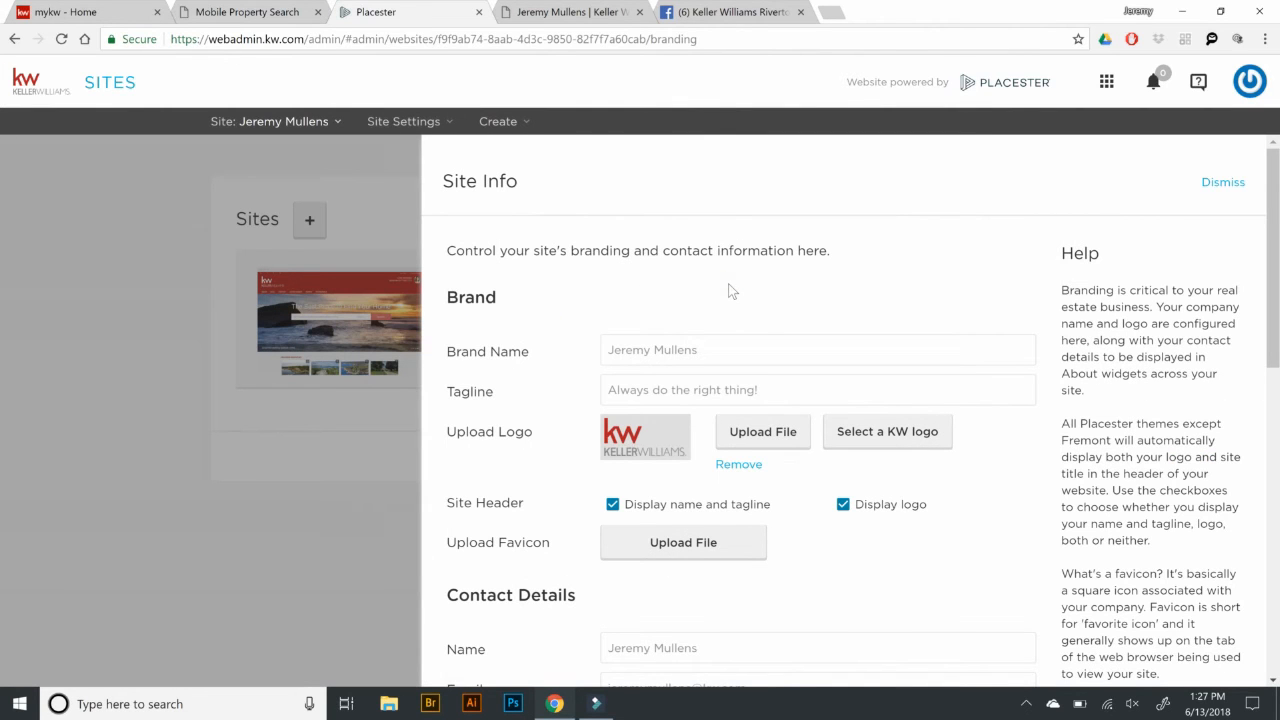
pyautogui.scroll(-1, 730, 290)
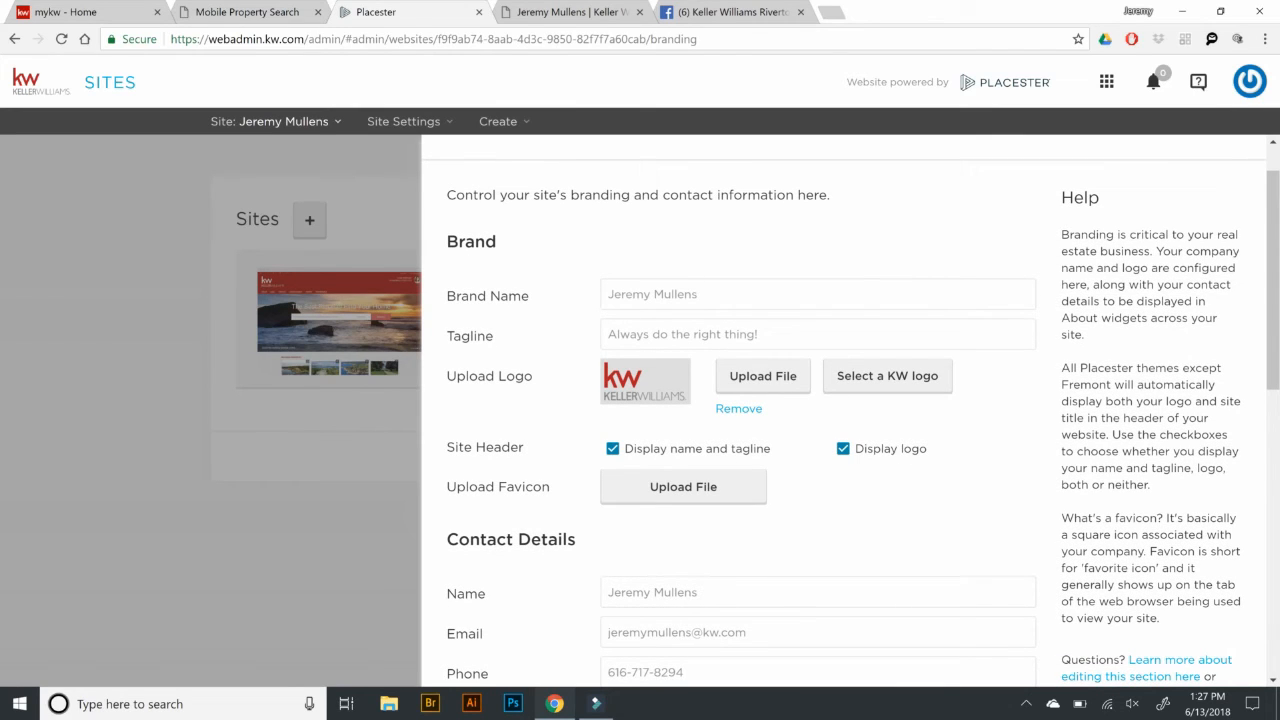
pyautogui.click(640, 12)
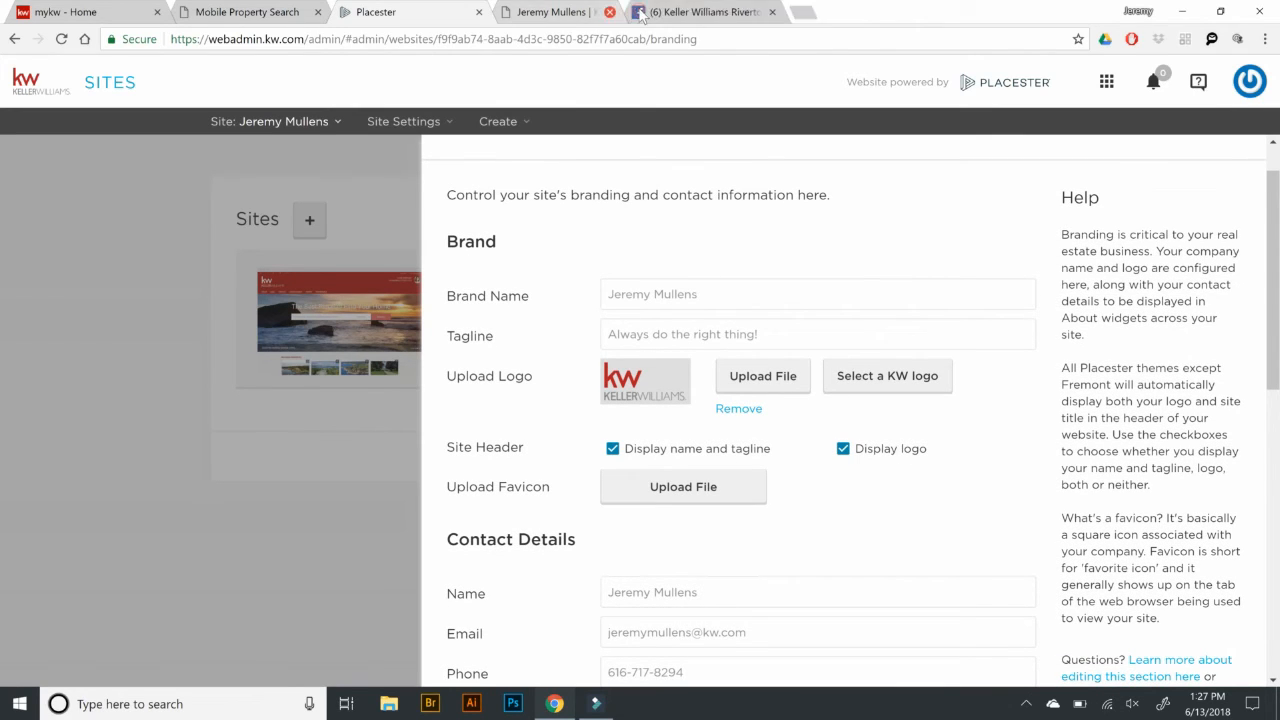
pyautogui.click(640, 12)
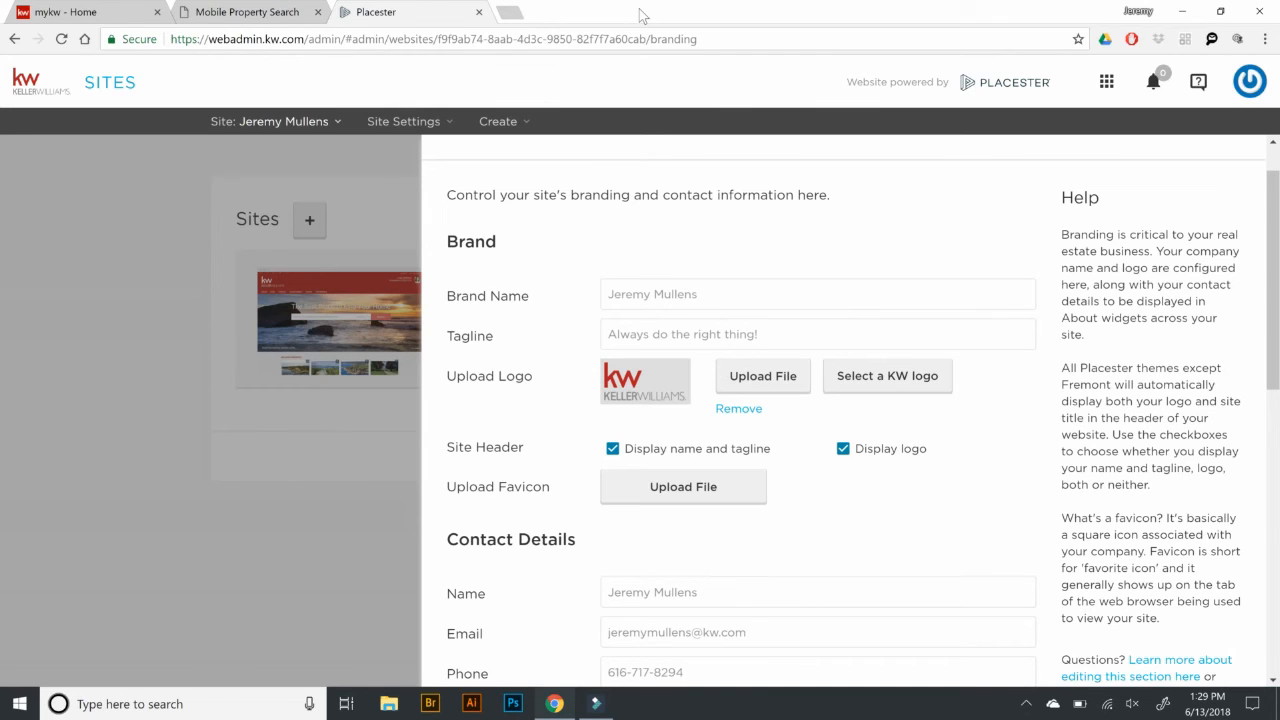
# Step: Check the Brand Name and Tagline fields, then open the Keller Williams logo gallery
pyautogui.click(700, 294)
pyautogui.scroll(-1, 730, 228)
pyautogui.click(698, 278)
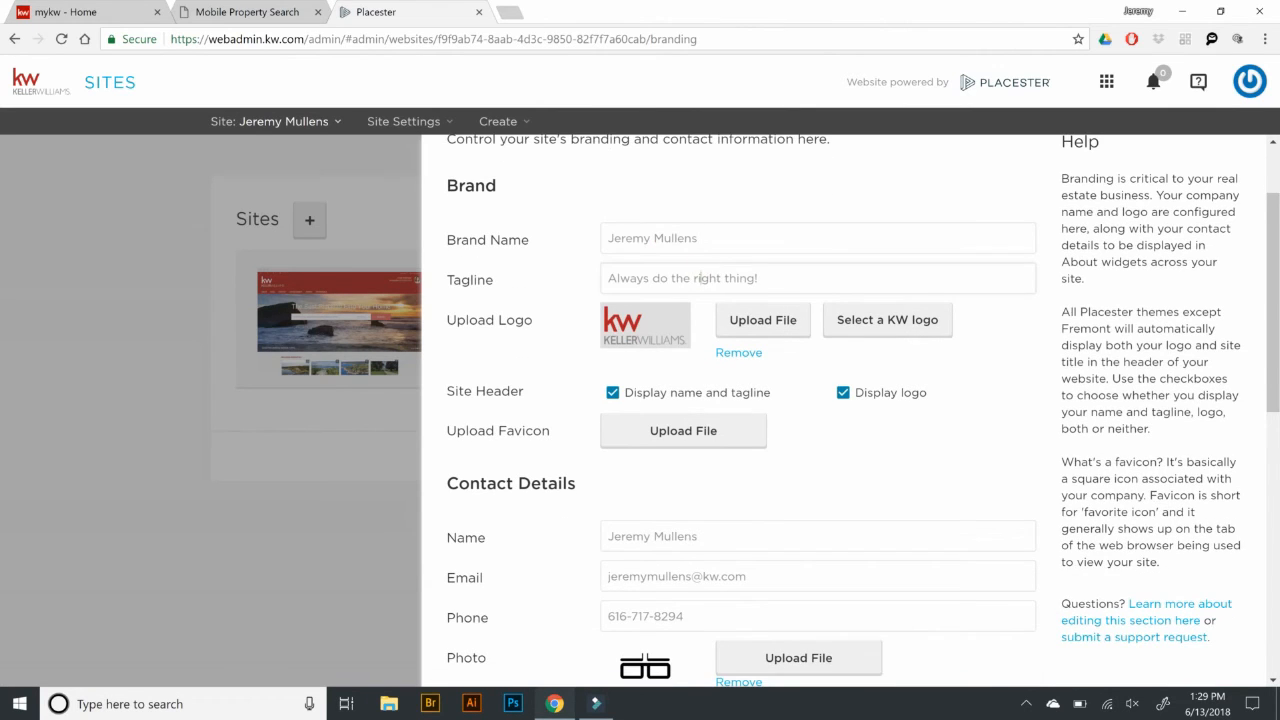
pyautogui.scroll(-1, 555, 275)
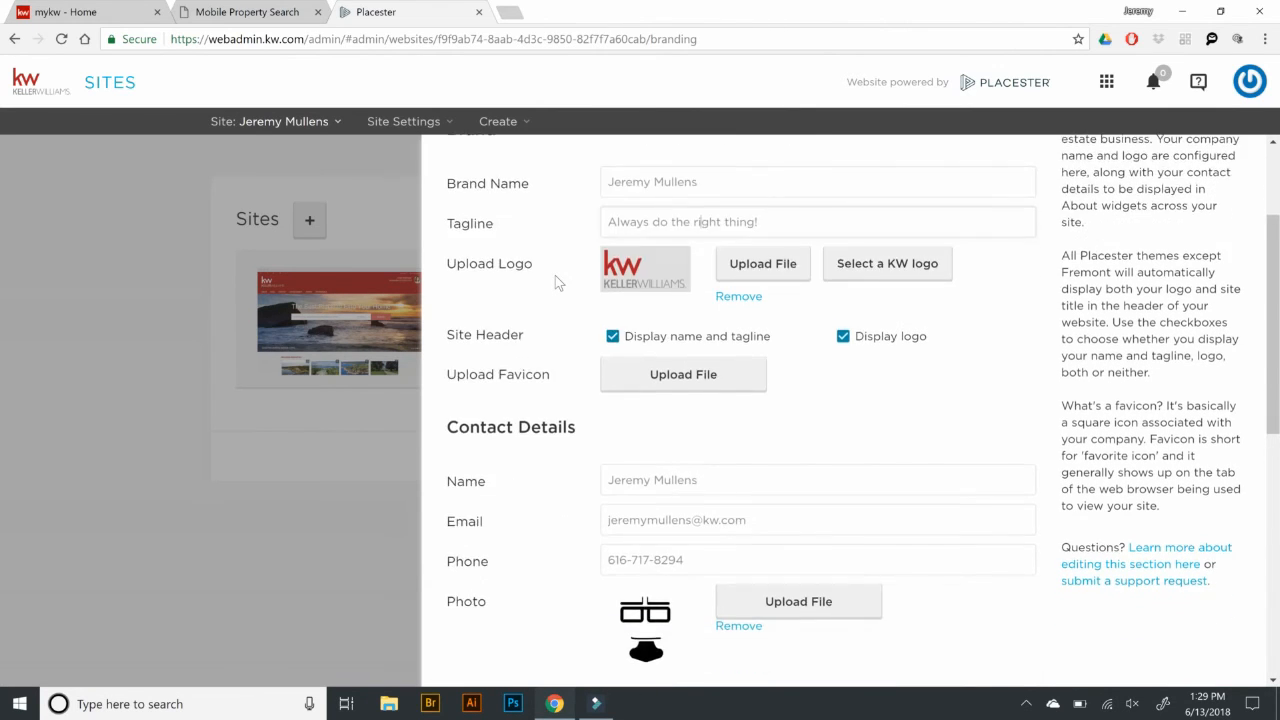
pyautogui.click(893, 265)
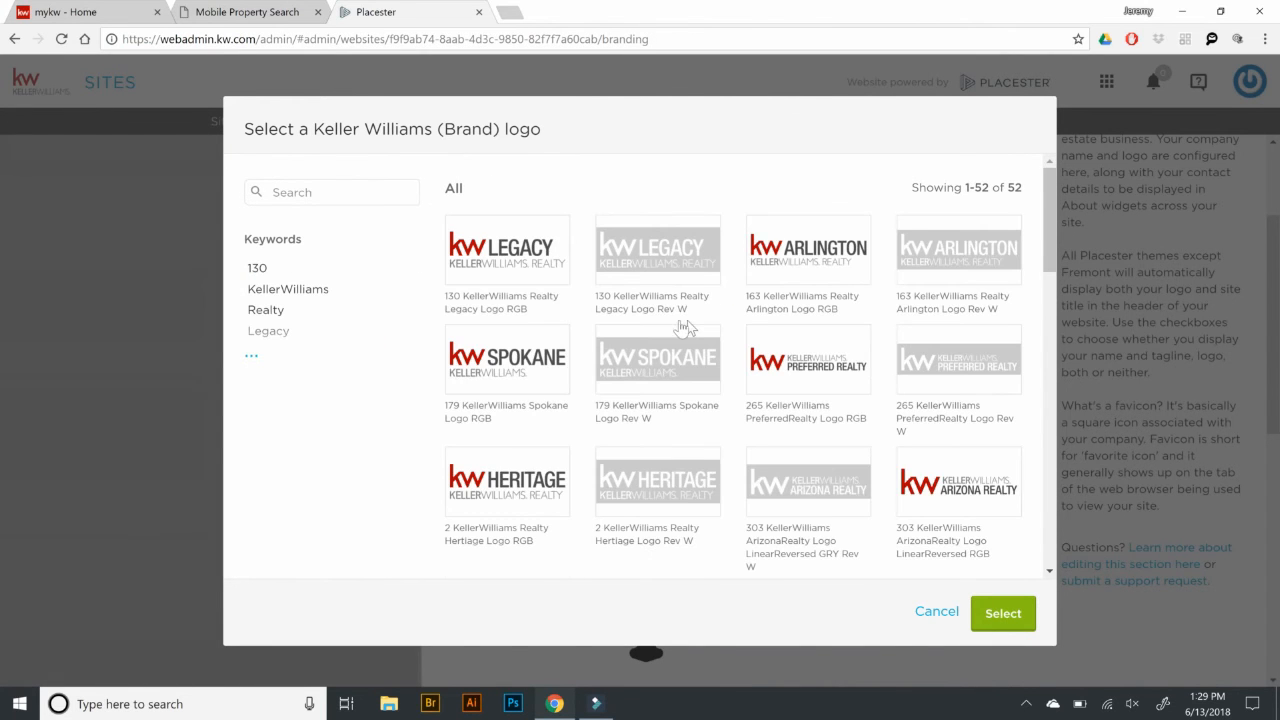
# Step: Filter the logo gallery by the KellerWilliams and Realty keywords and browse the results
pyautogui.scroll(-5, 680, 328)
pyautogui.scroll(-2, 683, 325)
pyautogui.scroll(10, 686, 328)
pyautogui.click(310, 291)
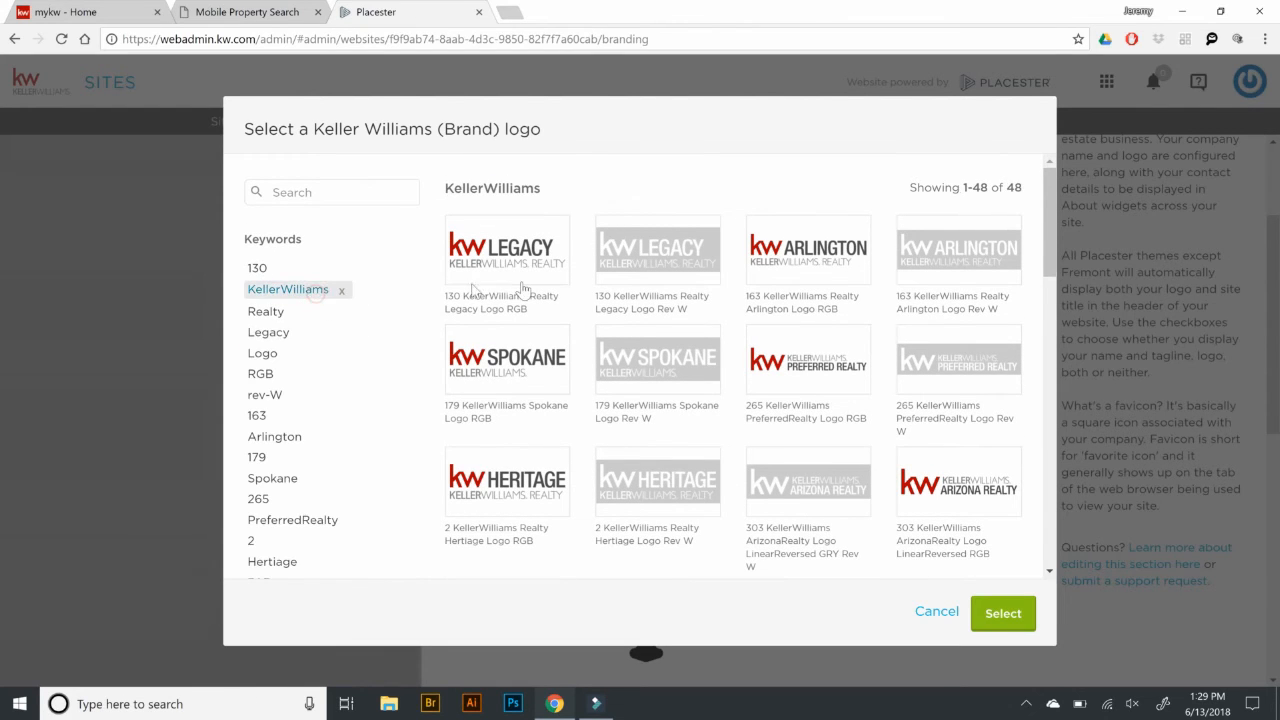
pyautogui.click(263, 311)
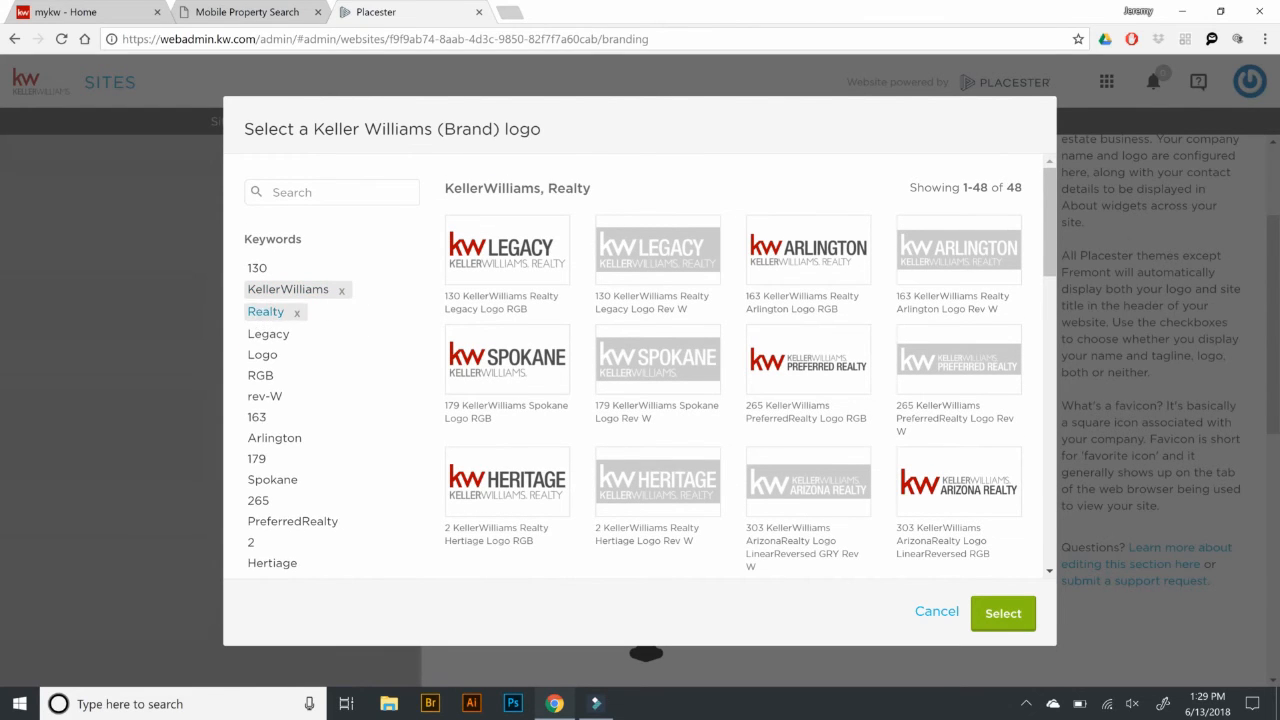
pyautogui.scroll(-10, 548, 305)
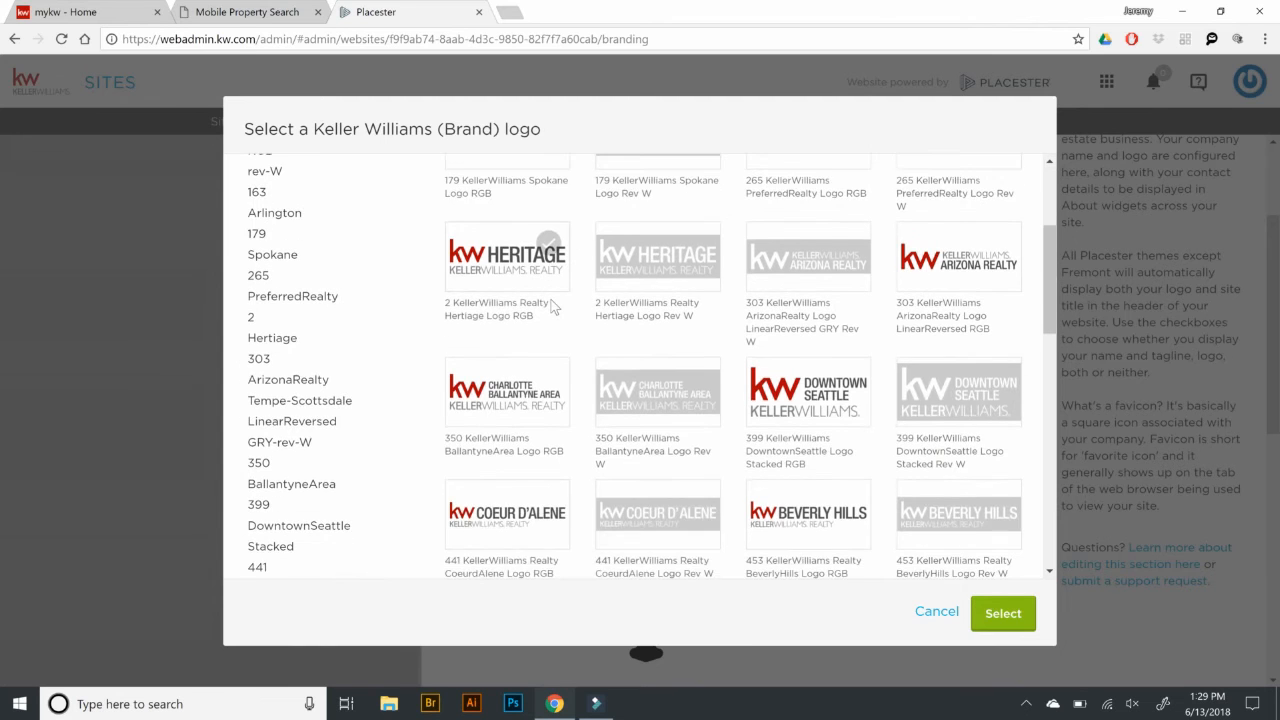
pyautogui.scroll(-5, 553, 306)
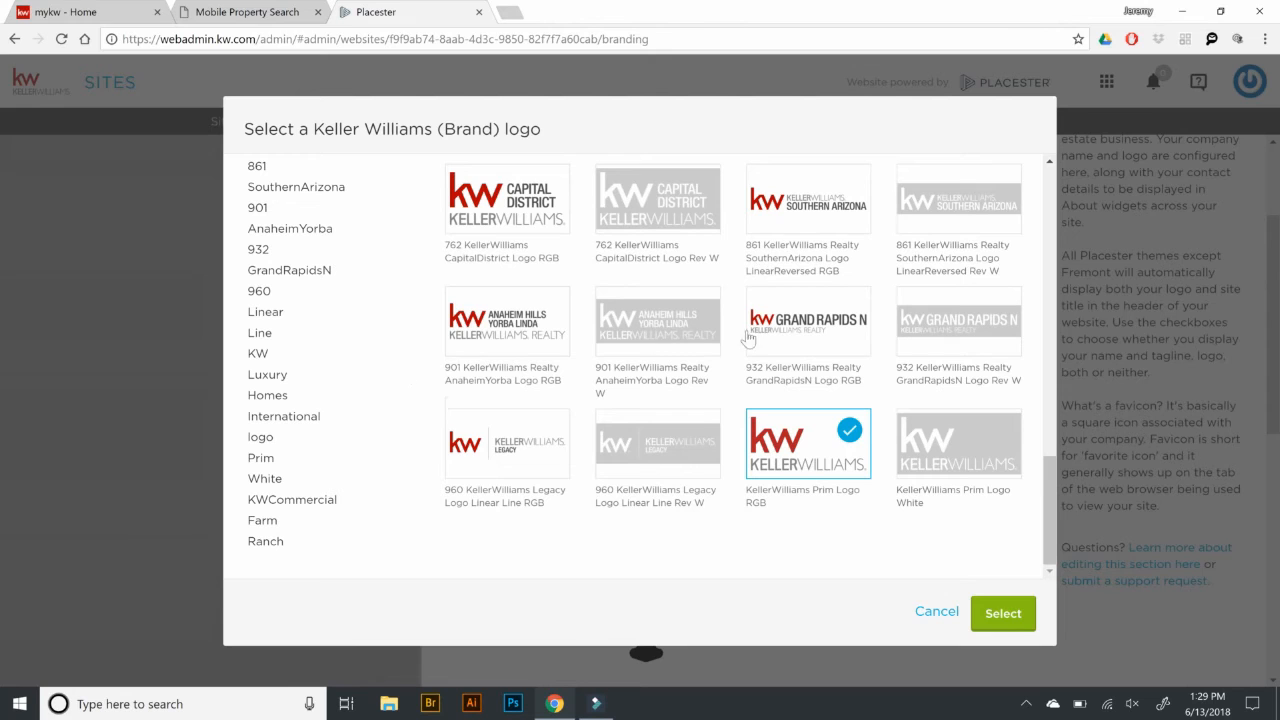
# Step: Cancel the logo gallery, glance at the Mobile Property Search tab, and return
pyautogui.click(935, 615)
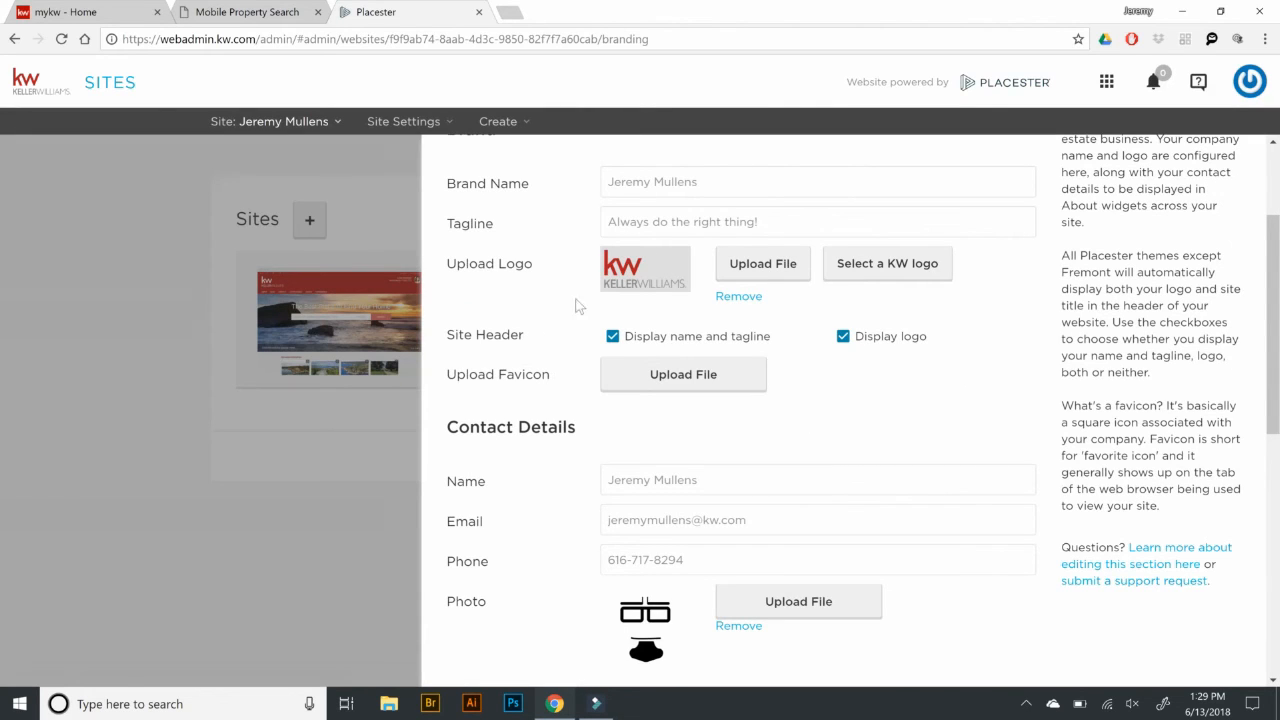
pyautogui.scroll(-1, 500, 330)
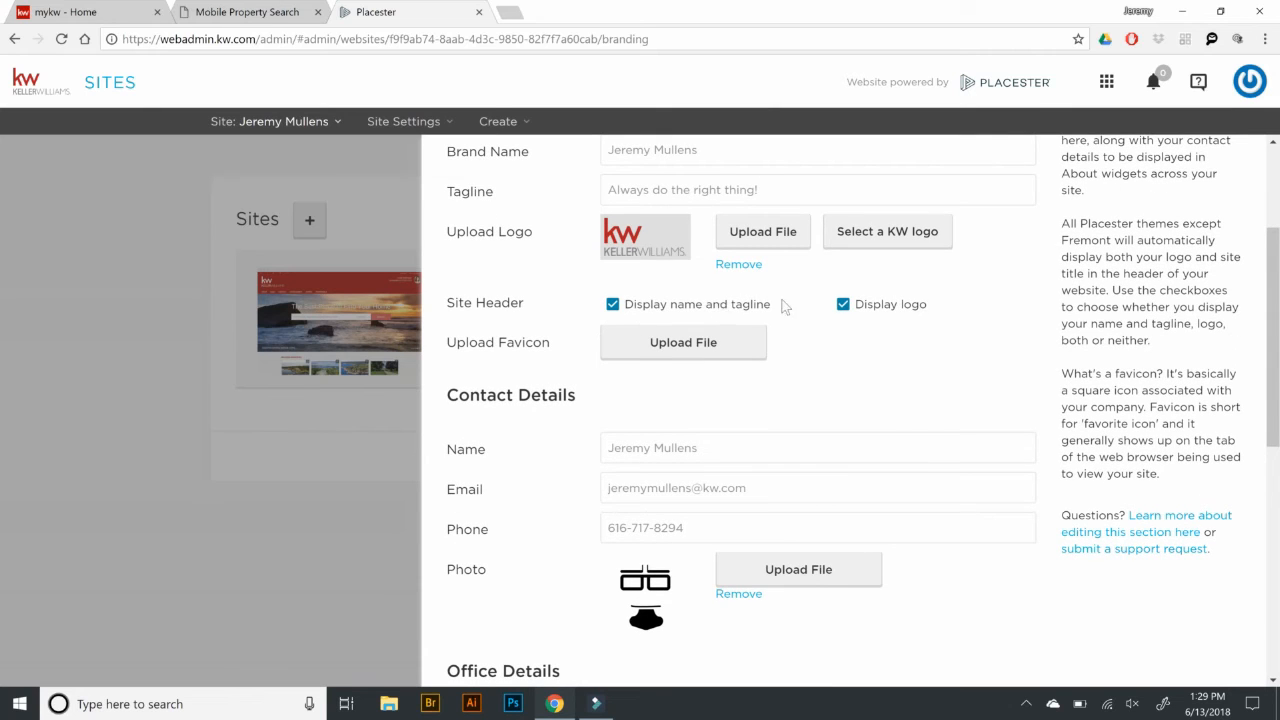
pyautogui.click(285, 12)
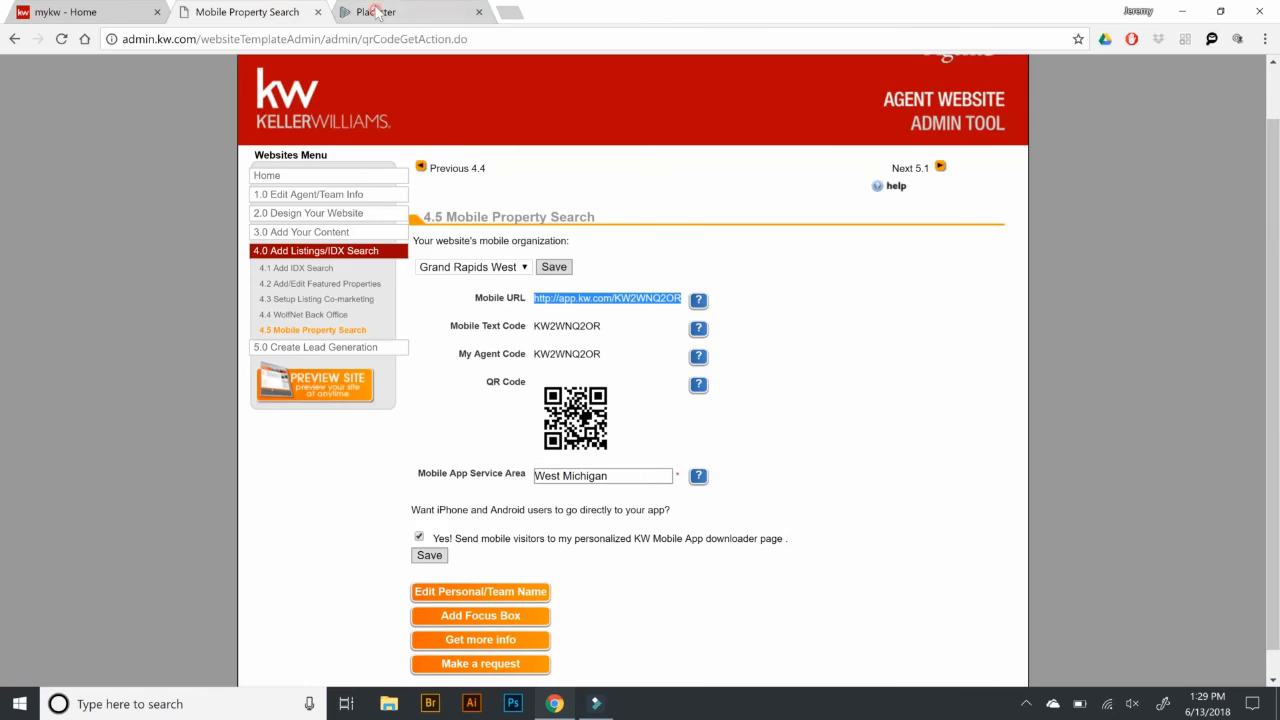
pyautogui.click(352, 12)
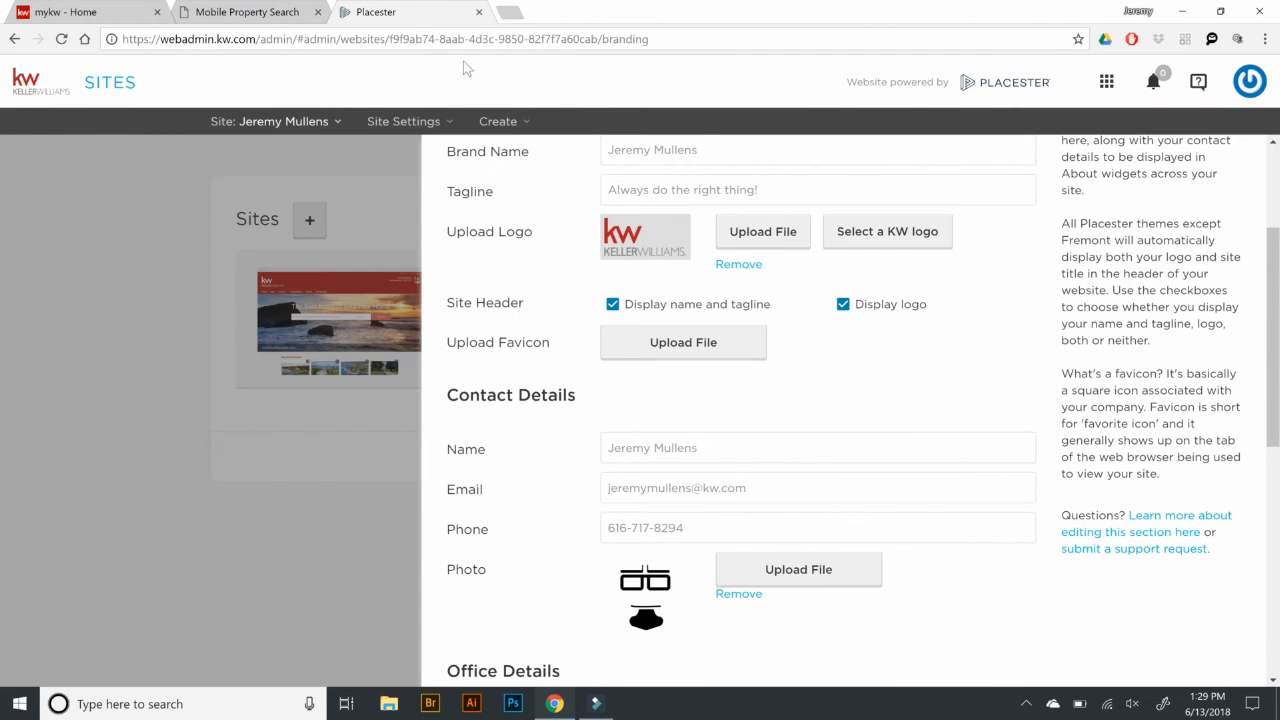
# Step: Close the branding panel, peek at the site overview, and open the live website in a new tab
pyautogui.click(203, 257)
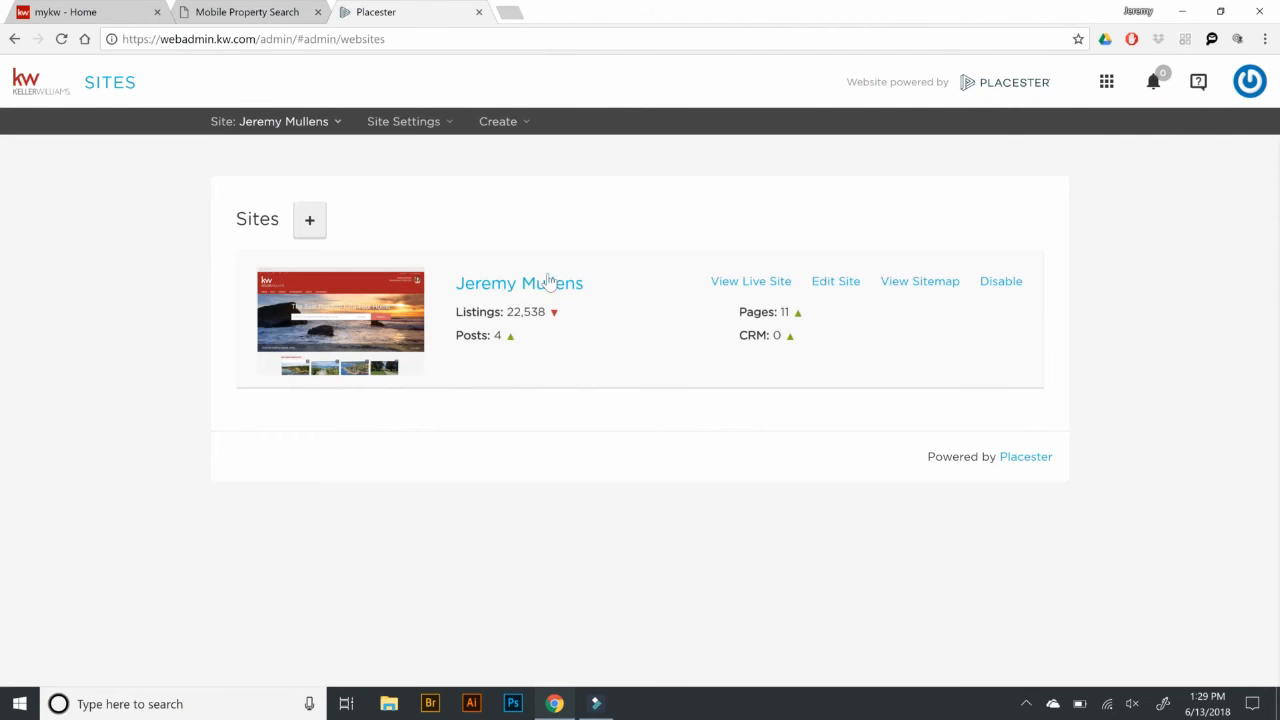
pyautogui.click(827, 285)
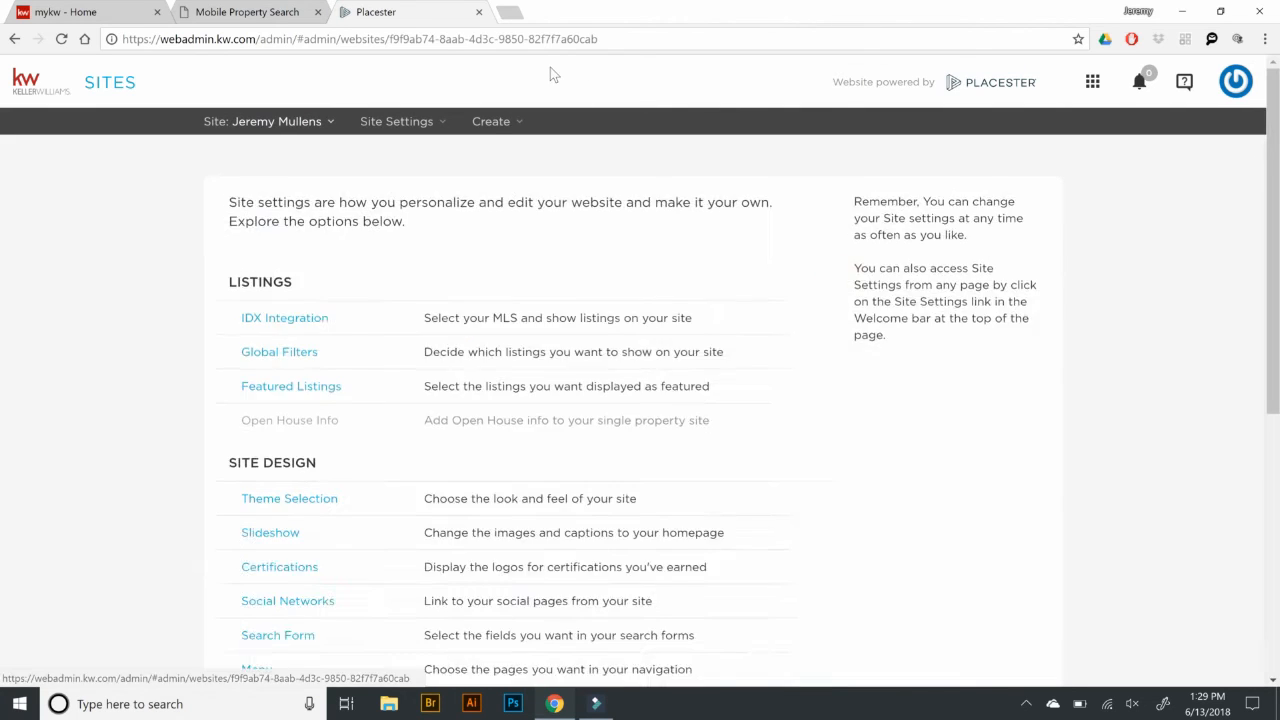
pyautogui.click(14, 38)
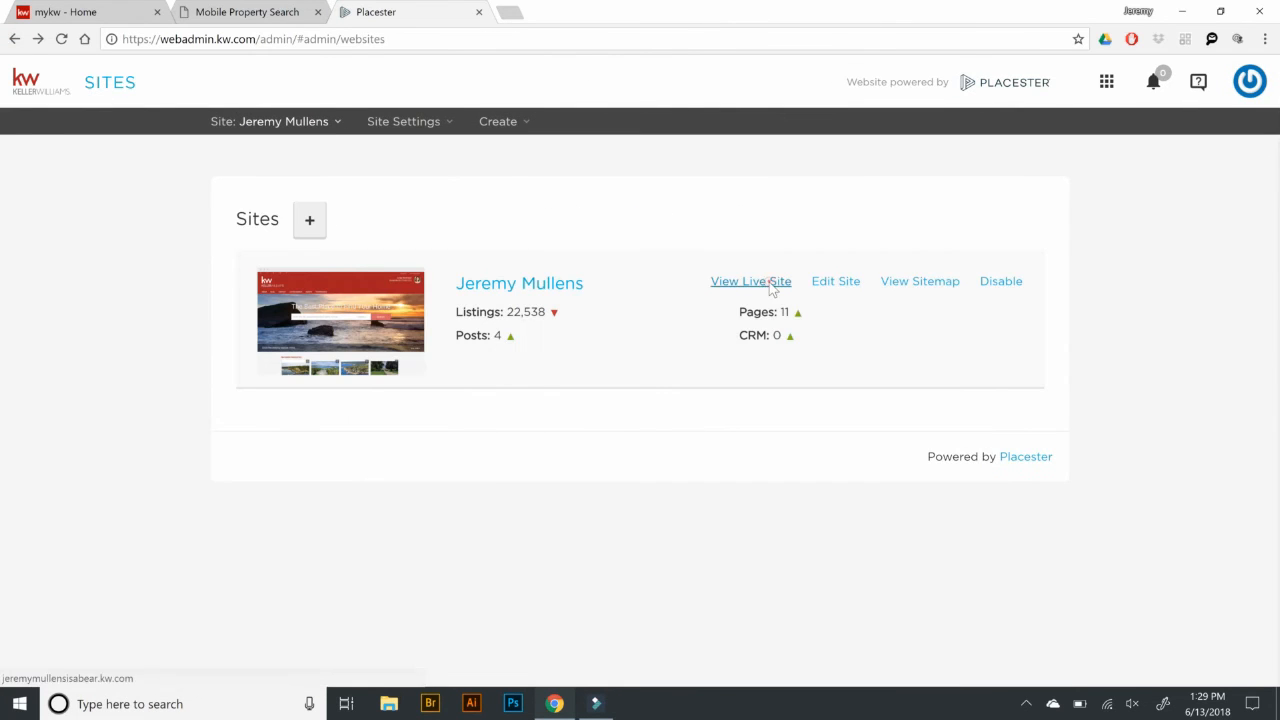
pyautogui.click(770, 283)
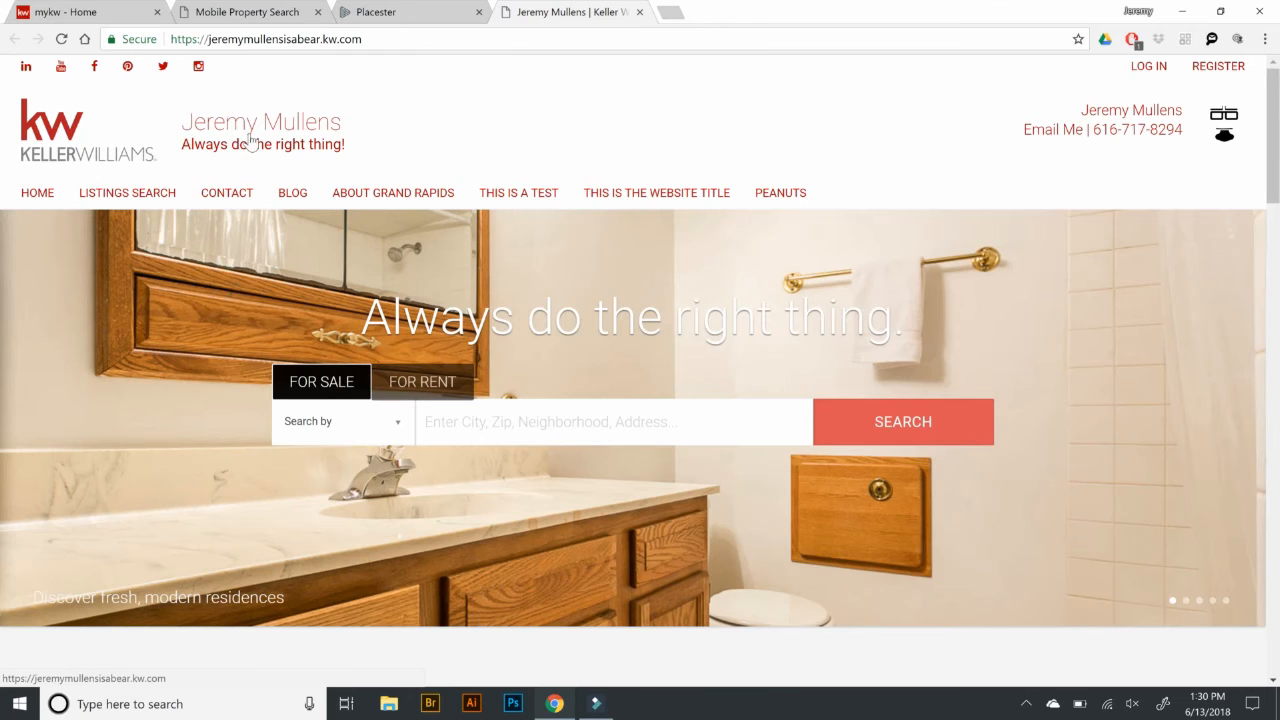
# Step: Back in Placester, open Site Settings > Site Info
pyautogui.click(381, 11)
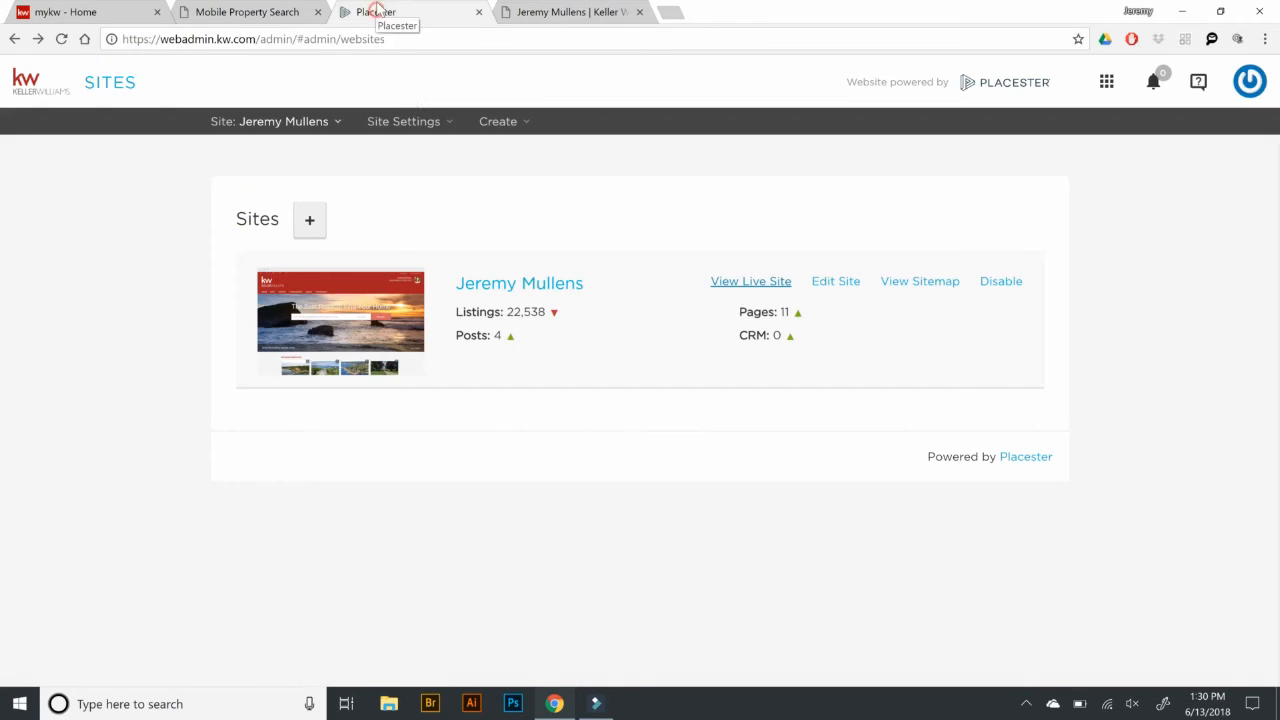
pyautogui.click(396, 123)
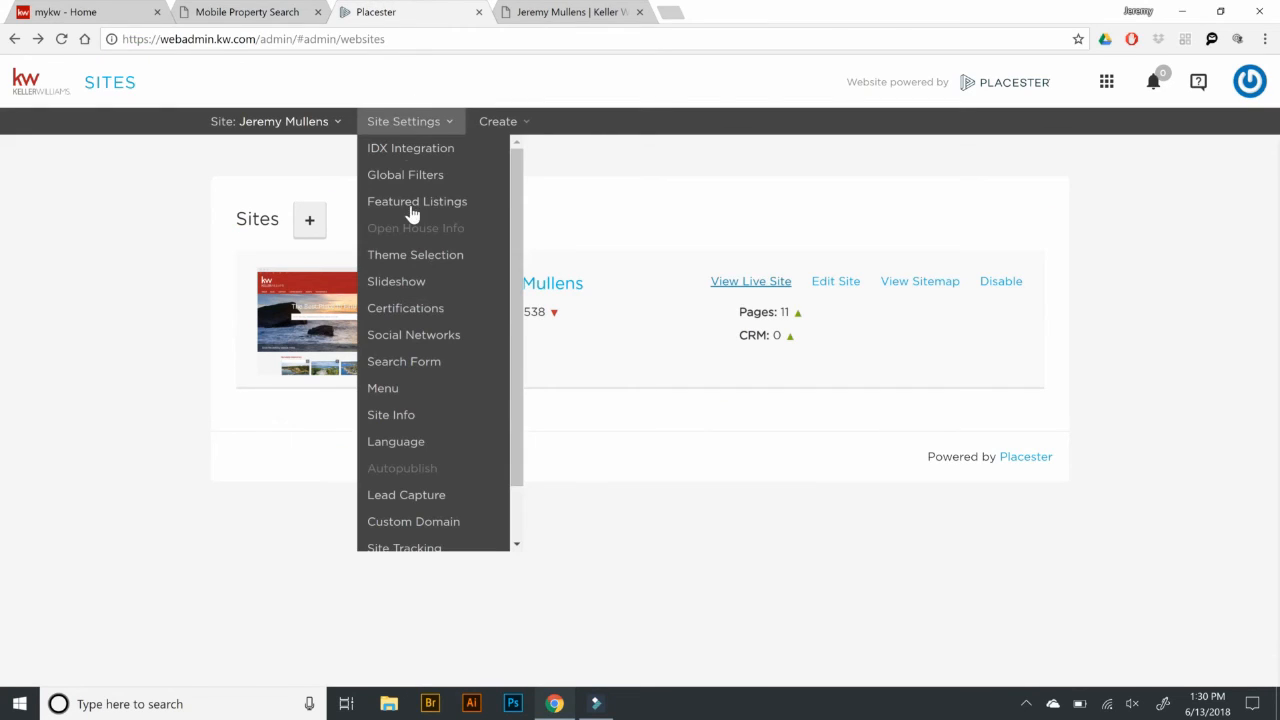
pyautogui.click(388, 415)
# Step: Review the Site Info contact, office and SEO fields down to Meta Description, then open a new tab
pyautogui.scroll(-3, 629, 251)
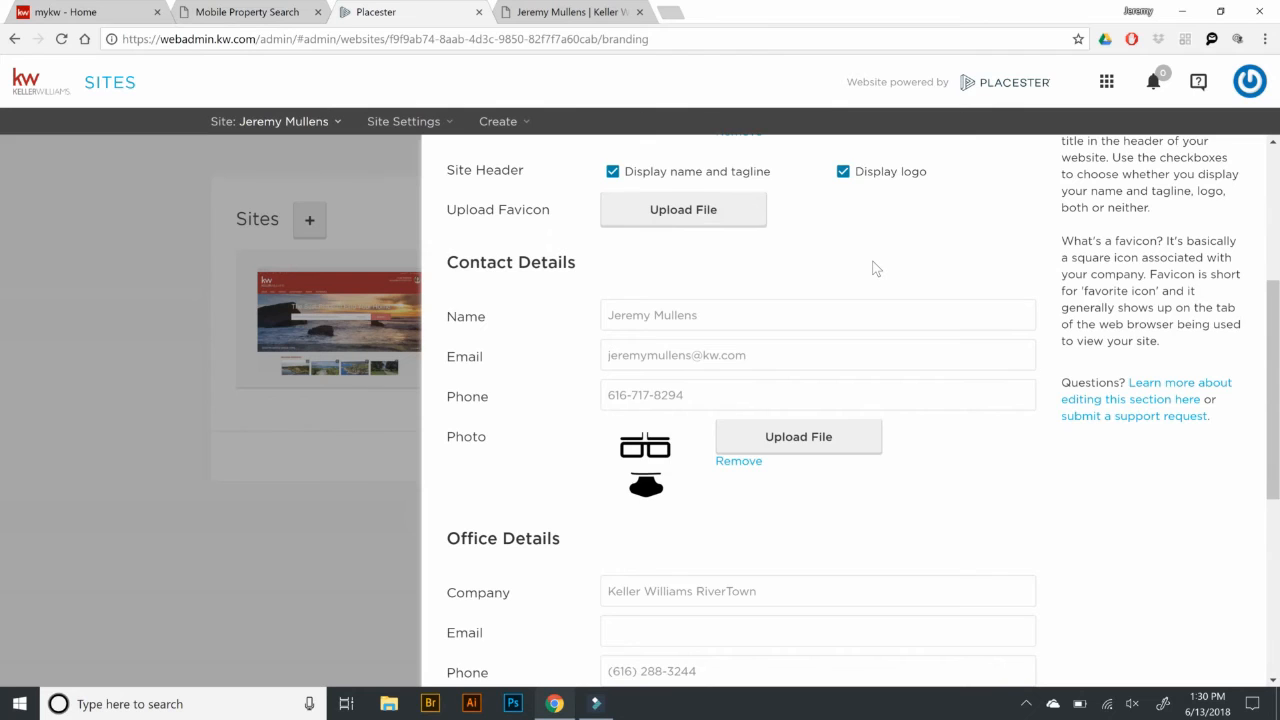
pyautogui.scroll(-1, 873, 268)
pyautogui.scroll(-1, 873, 268)
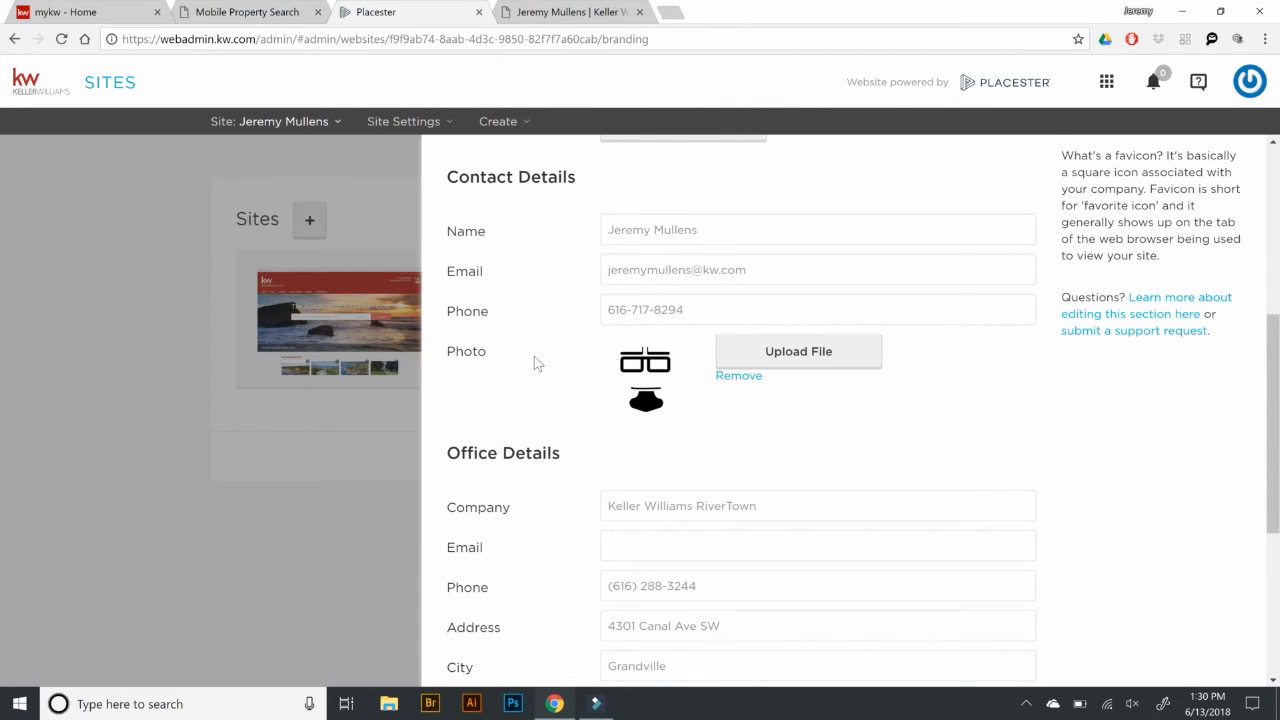
pyautogui.scroll(-3, 534, 356)
pyautogui.scroll(-1, 534, 356)
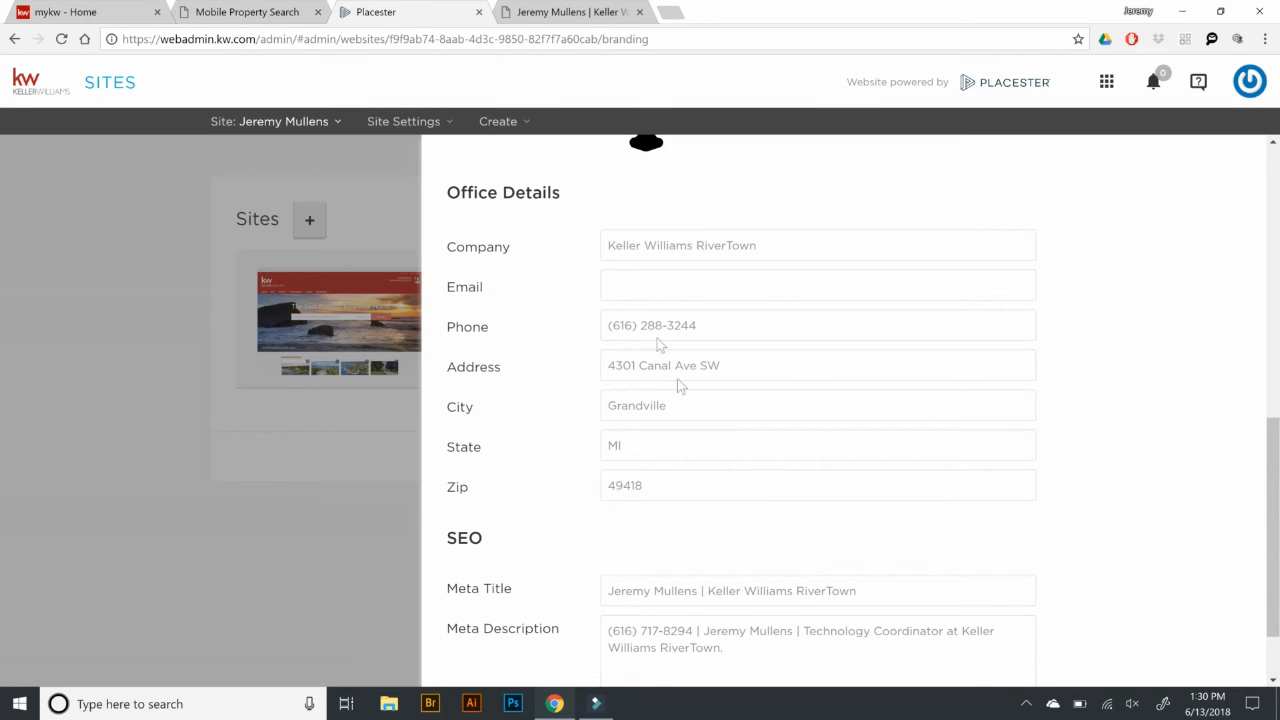
pyautogui.scroll(-1, 539, 361)
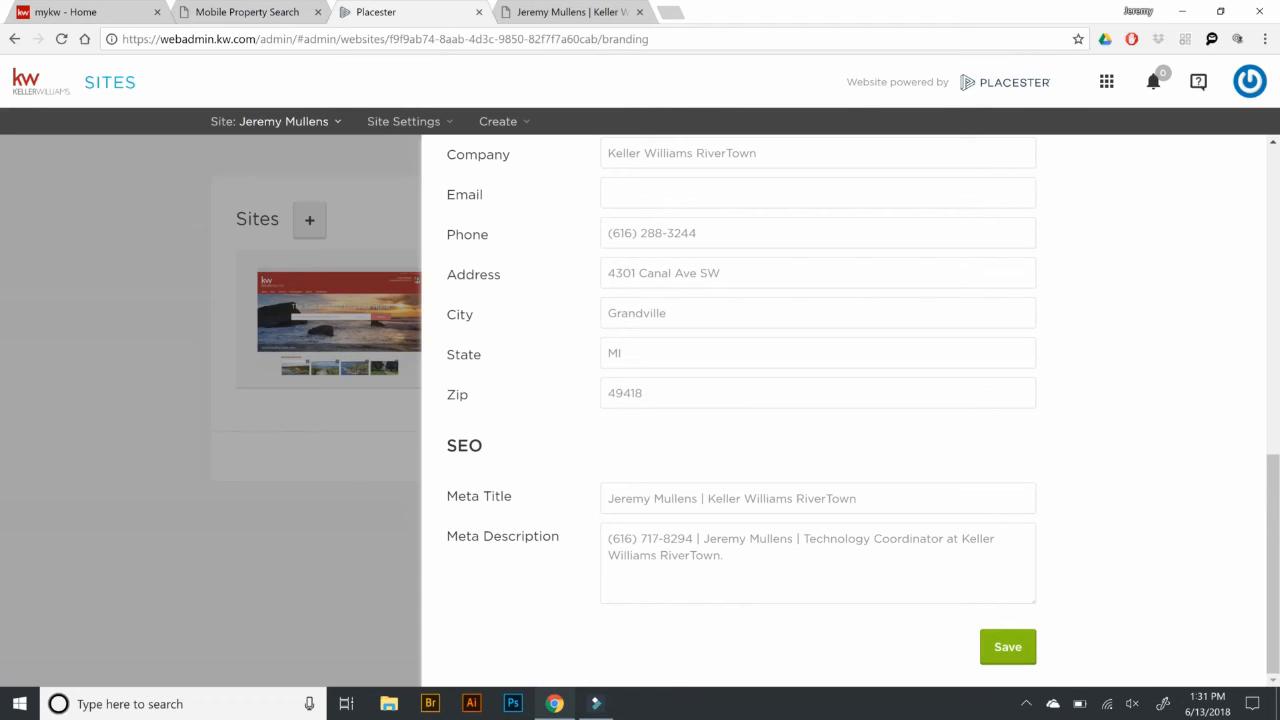
pyautogui.click(674, 12)
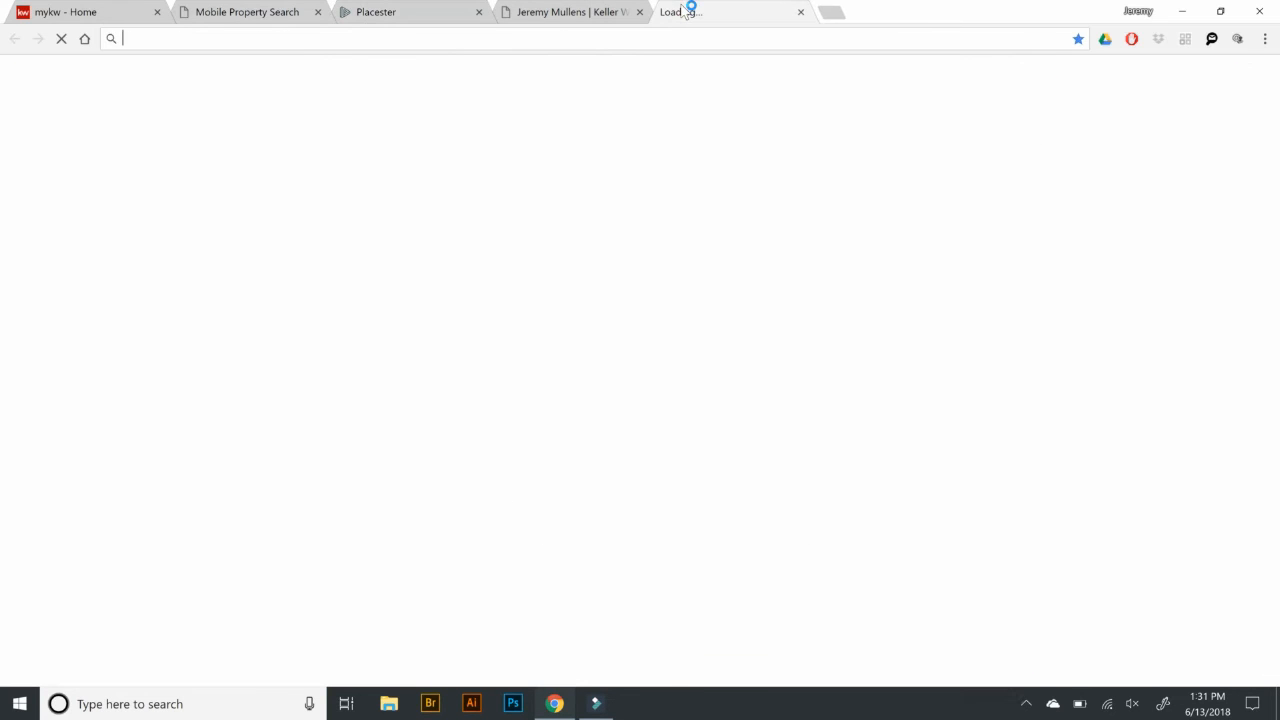
# Step: Go to google.com and search for 'puppy pugs'
pyautogui.write('google.co')
pyautogui.press('BackSpace')
pyautogui.write('m')
pyautogui.press('Return')
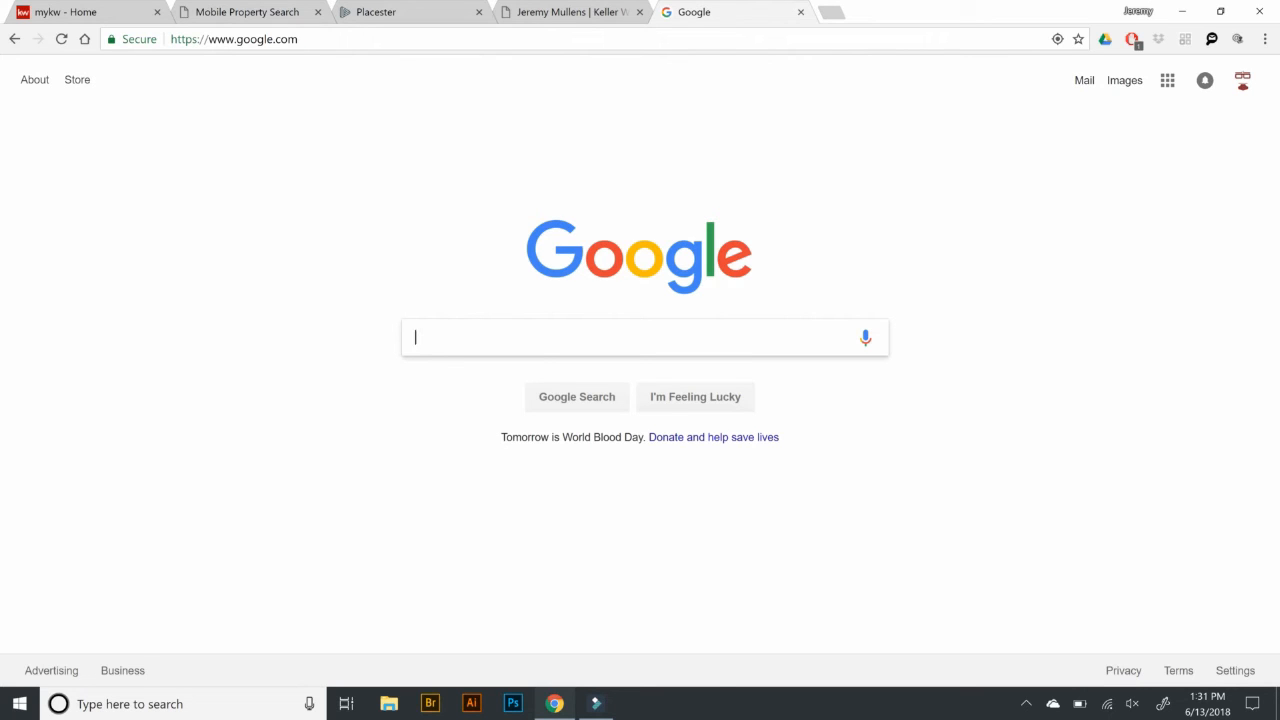
pyautogui.write('puppy pugs')
pyautogui.press('Return')
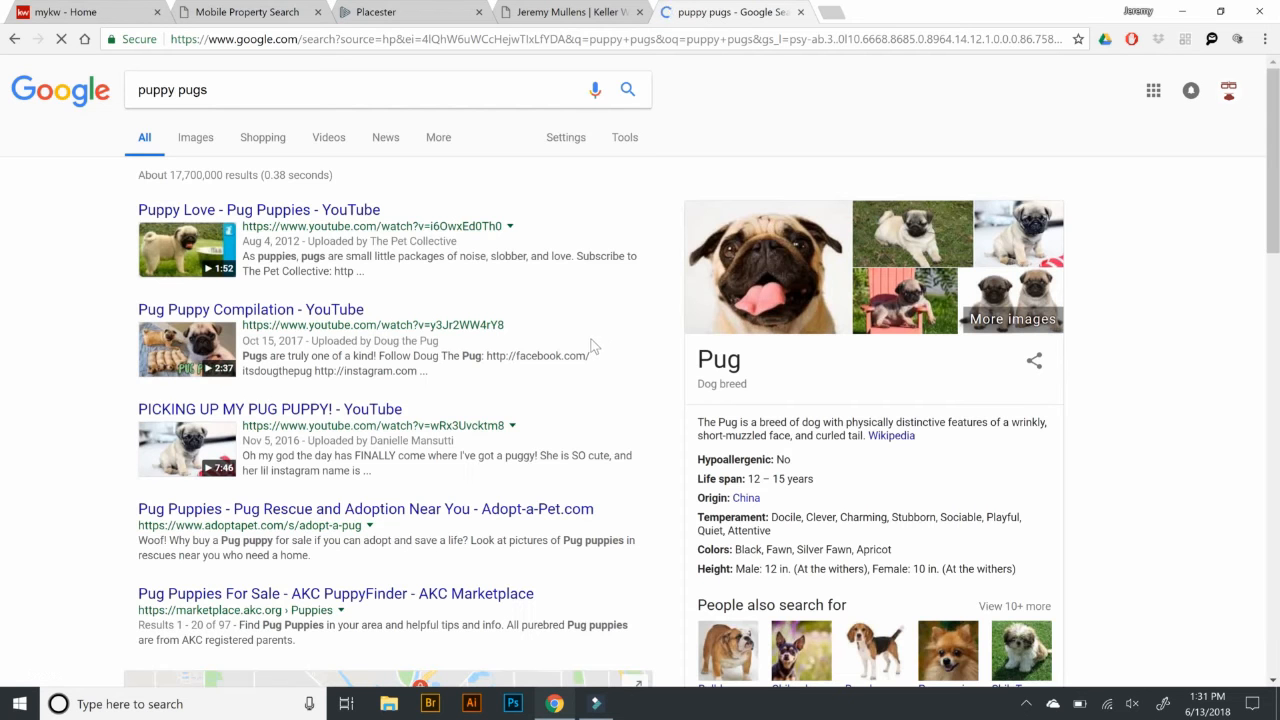
pyautogui.scroll(-3, 350, 440)
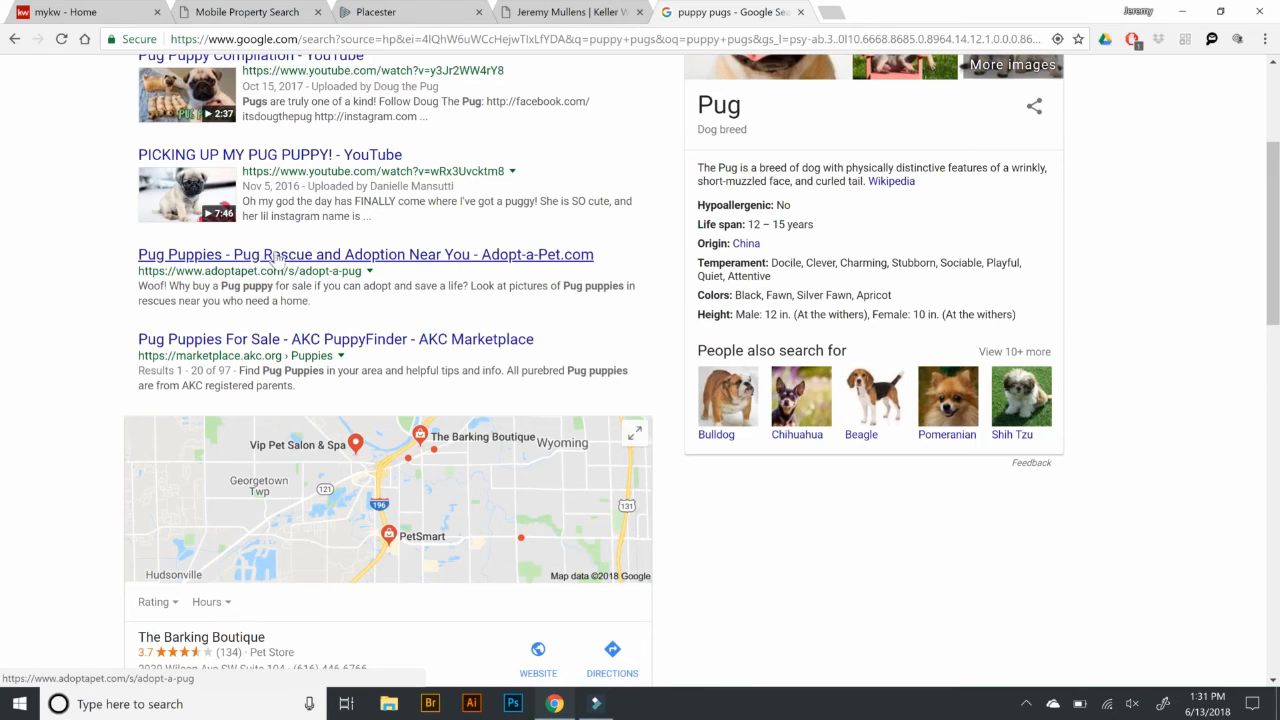
# Step: Switch between the pugs results and the Placester Site Info form, ending on Site Info
pyautogui.click(372, 18)
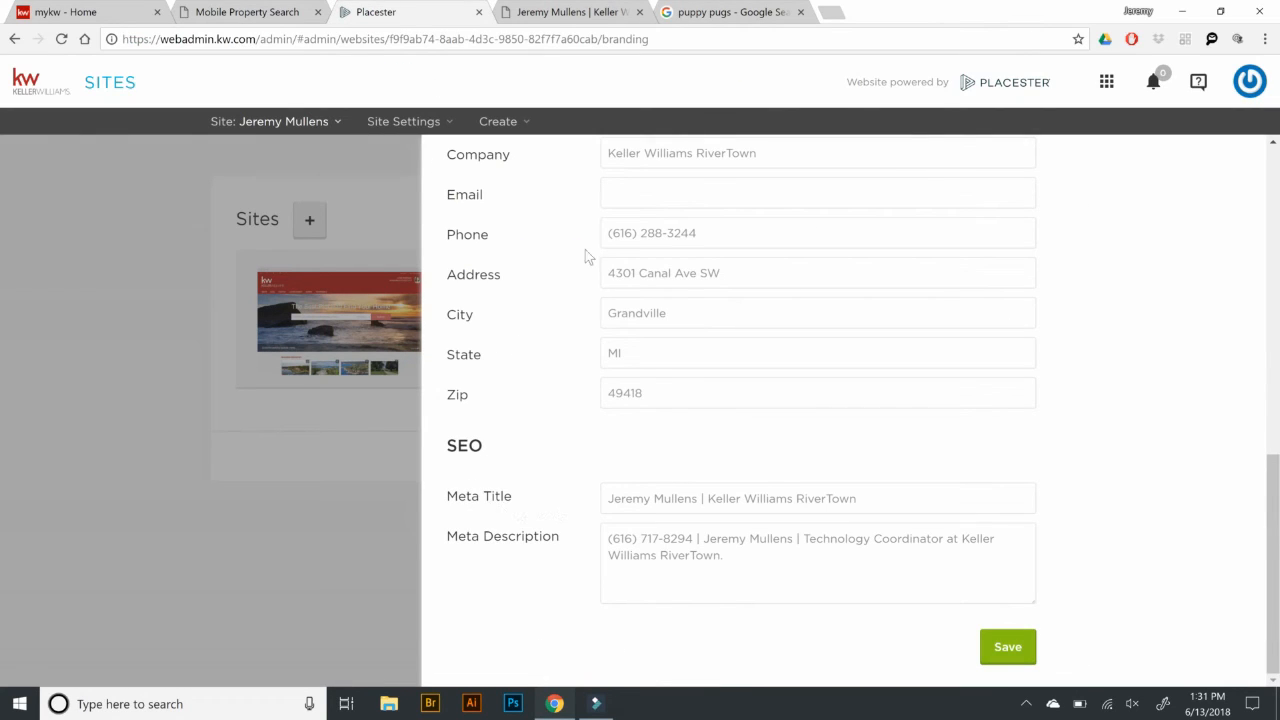
pyautogui.click(701, 8)
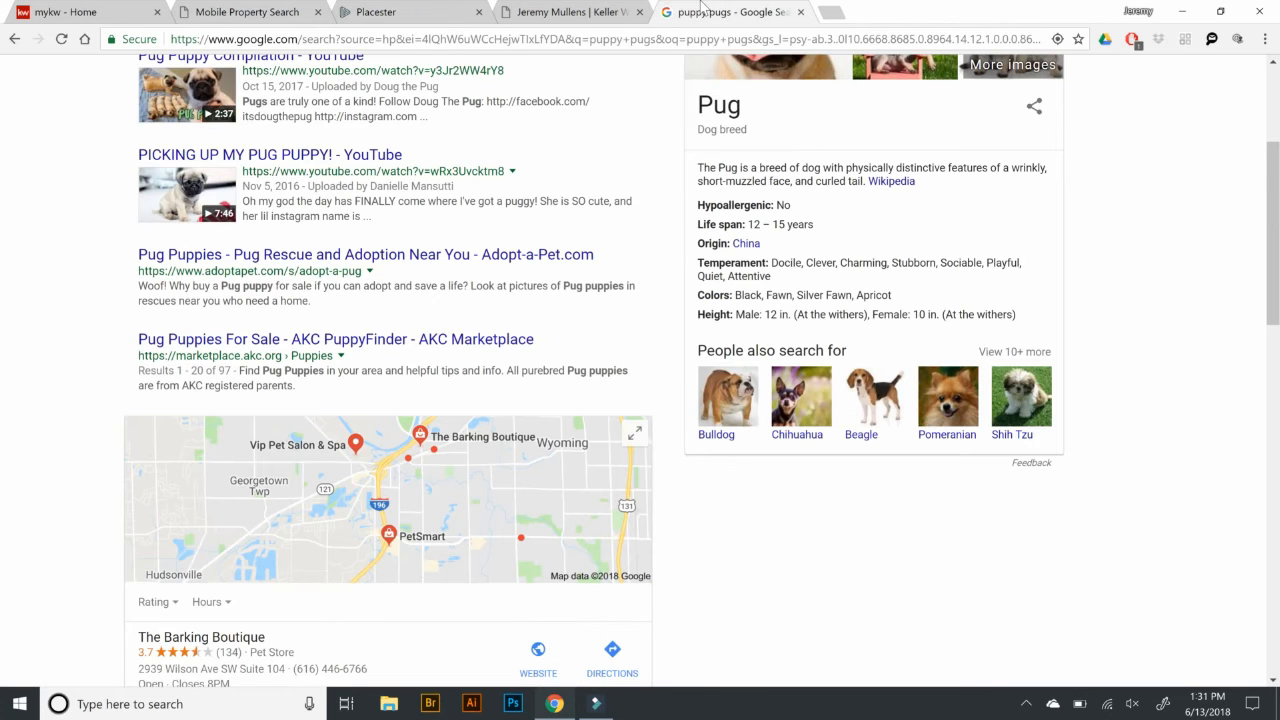
pyautogui.click(392, 12)
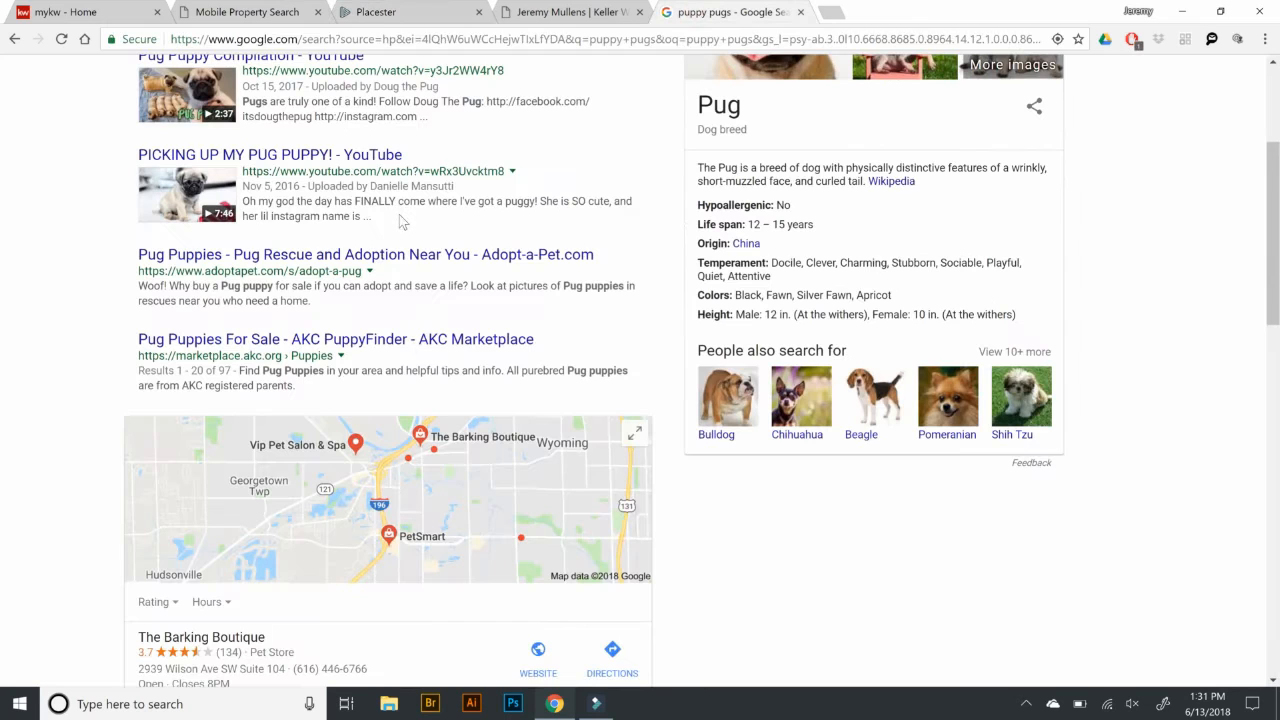
pyautogui.click(695, 12)
pyautogui.click(405, 18)
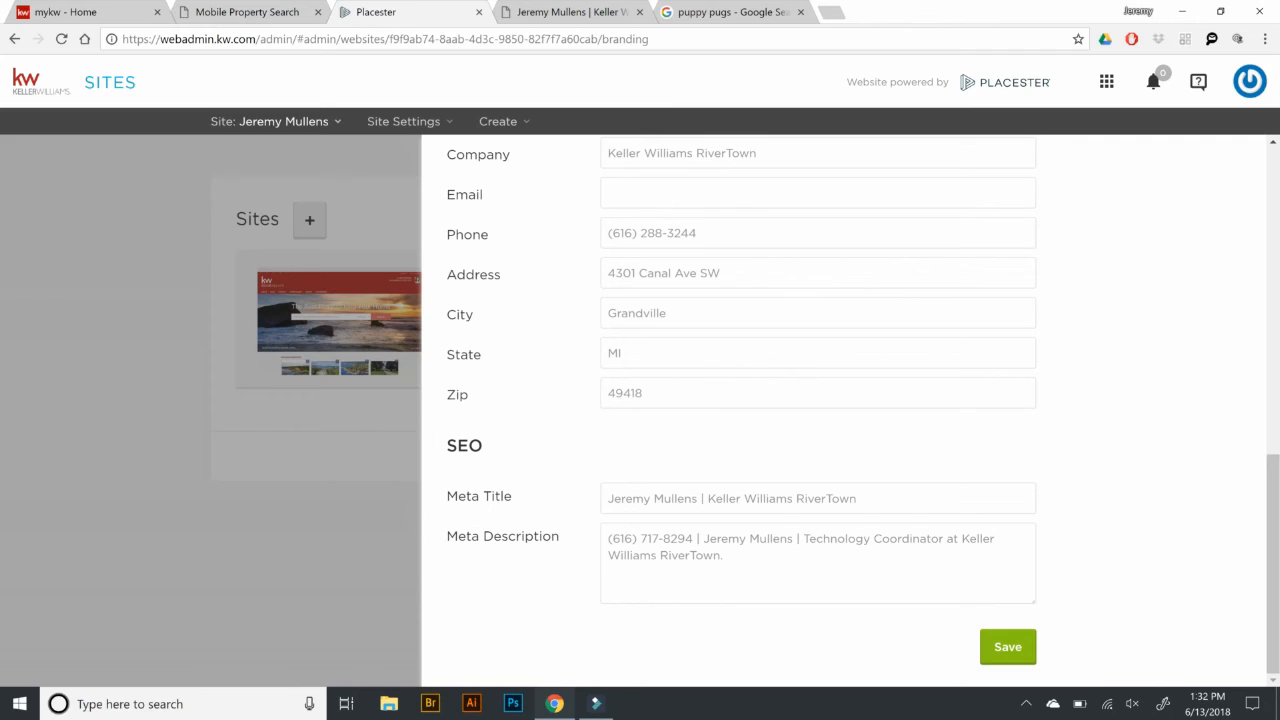
# Step: Save the Site Info details and scroll through the live agent website
pyautogui.click(998, 650)
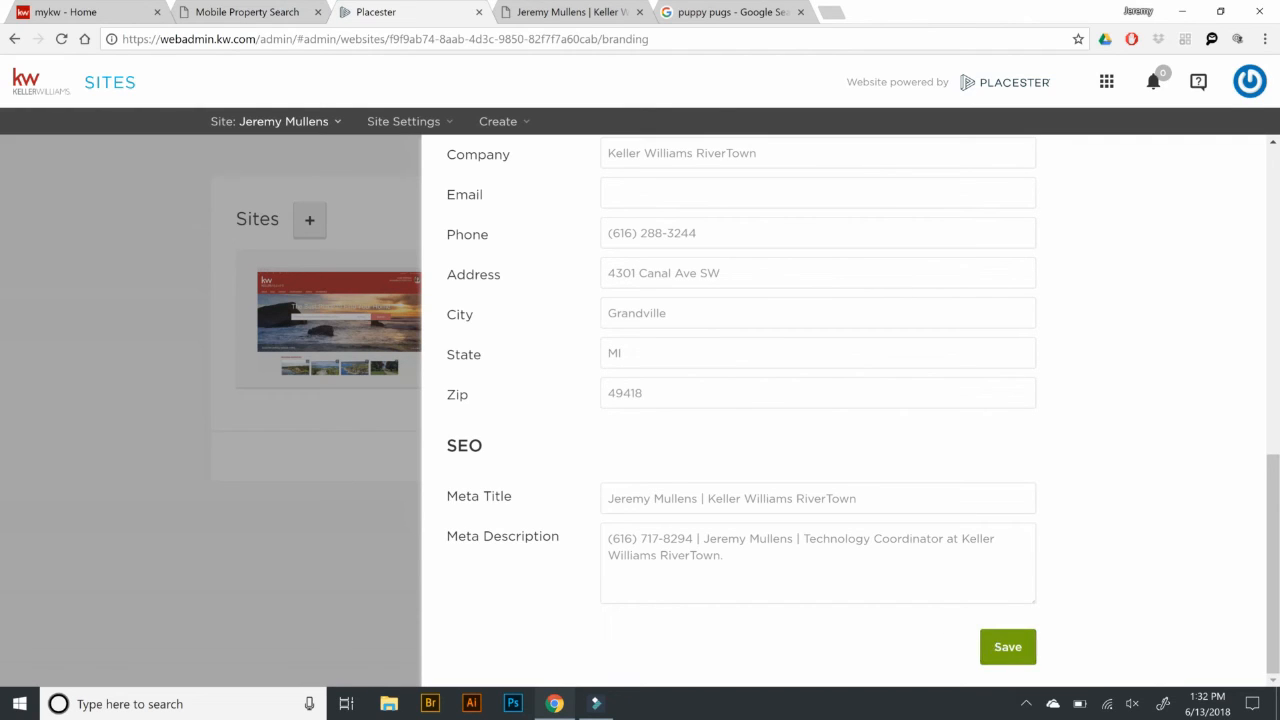
pyautogui.click(578, 14)
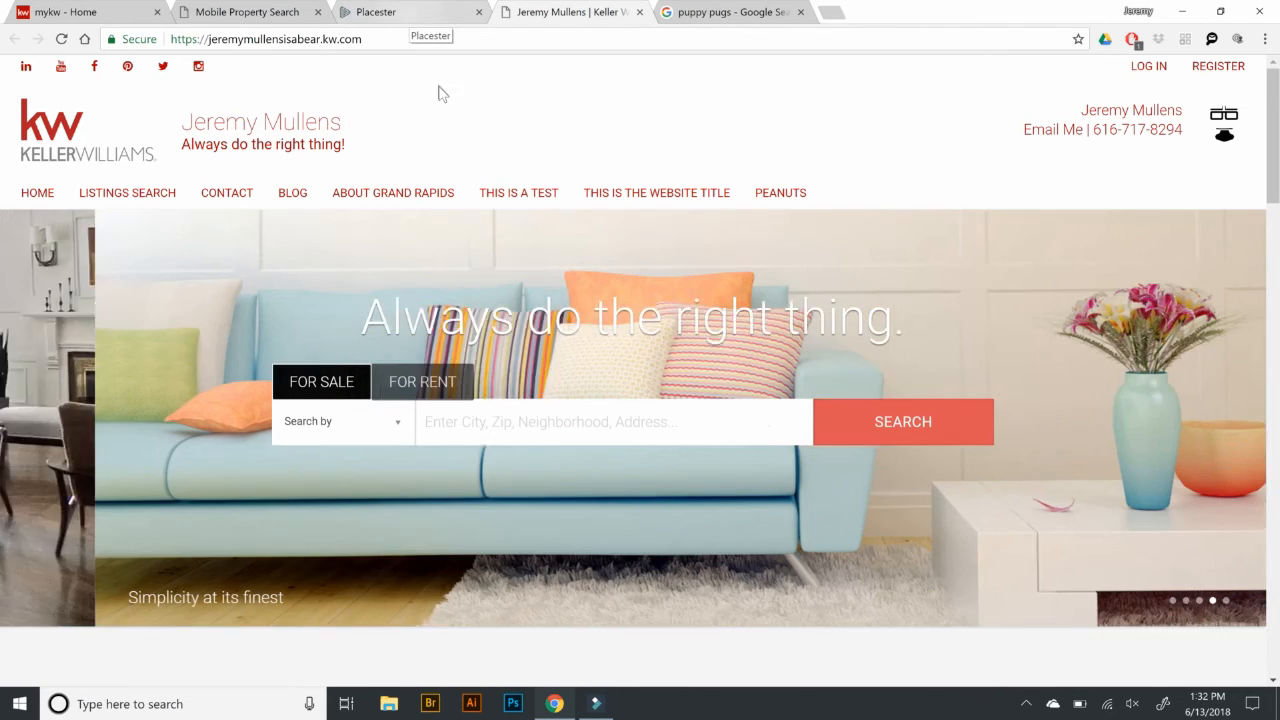
pyautogui.scroll(-1, 439, 87)
pyautogui.scroll(-12, 439, 87)
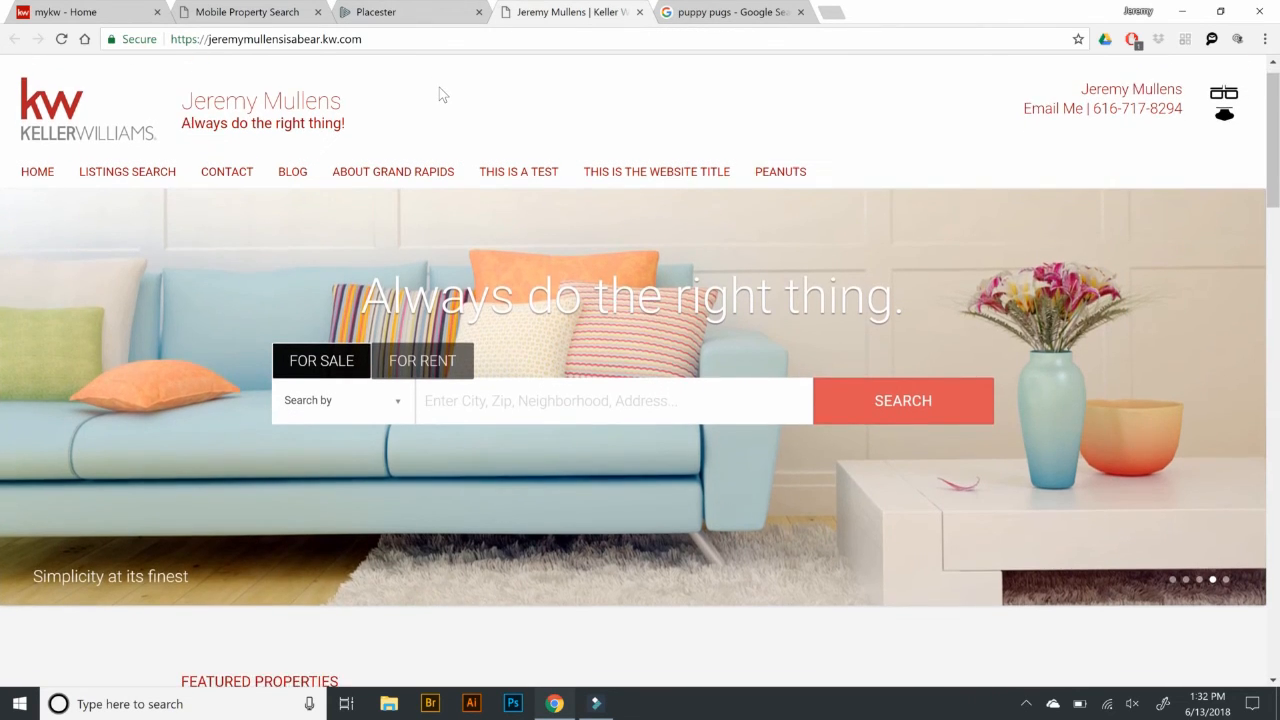
pyautogui.scroll(-10, 433, 95)
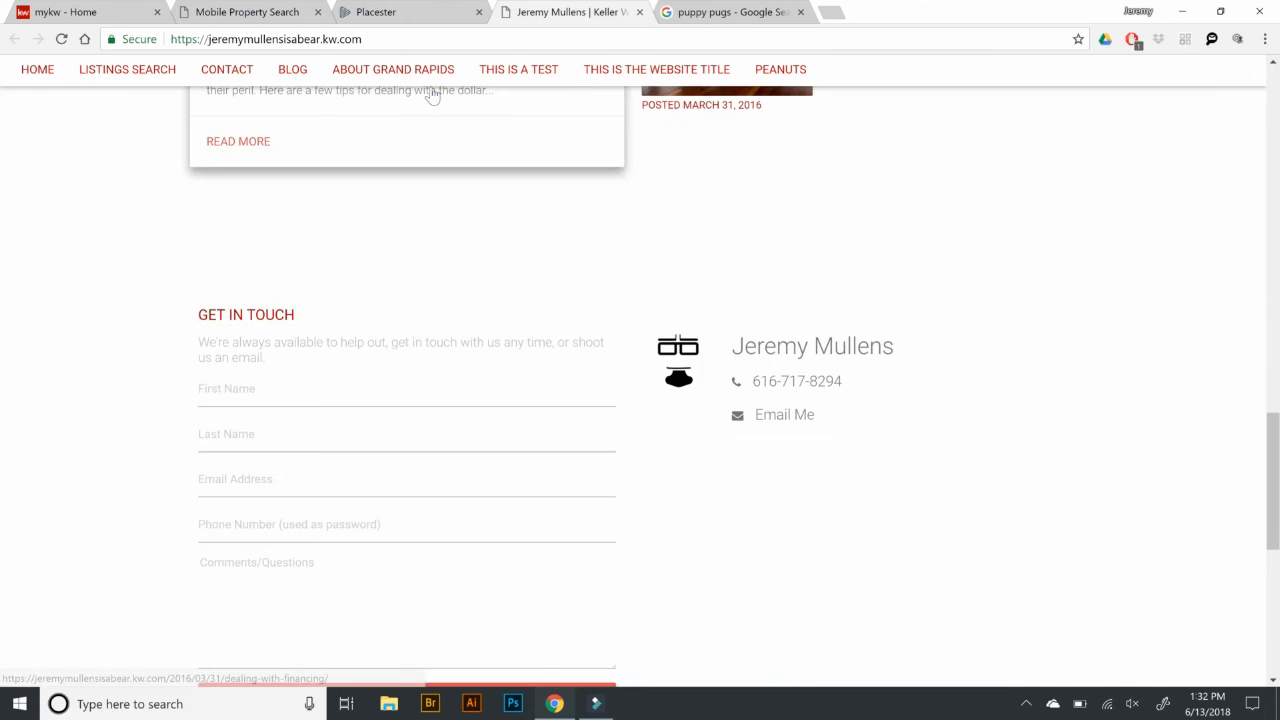
pyautogui.scroll(-1, 640, 380)
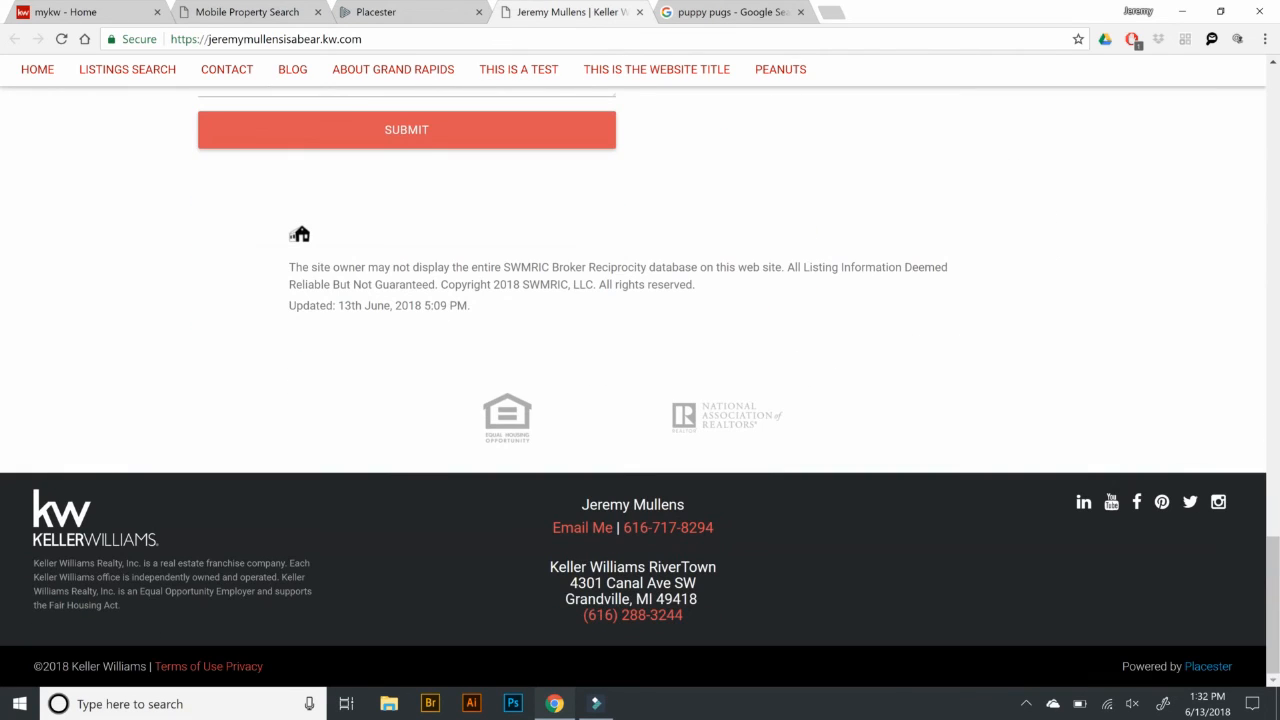
pyautogui.scroll(20, 439, 87)
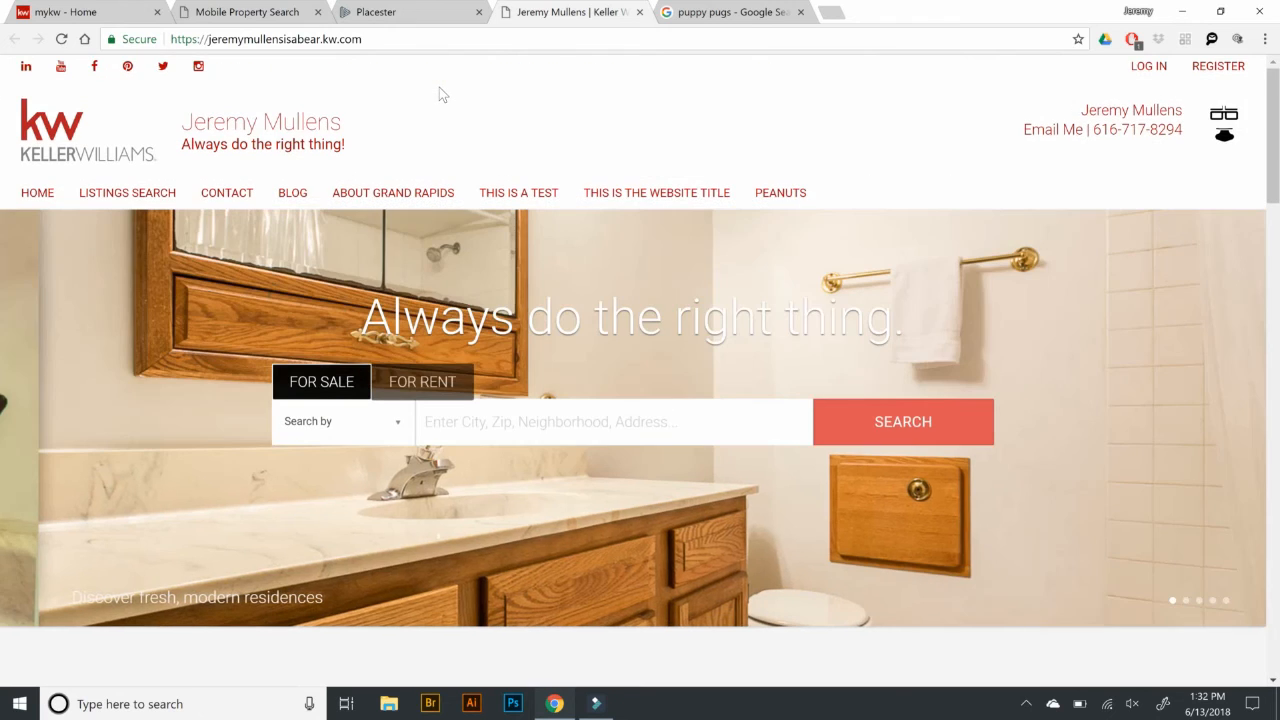
# Step: Return to Placester, close the Site Info panel, and bring up the Site Settings list
pyautogui.click(373, 14)
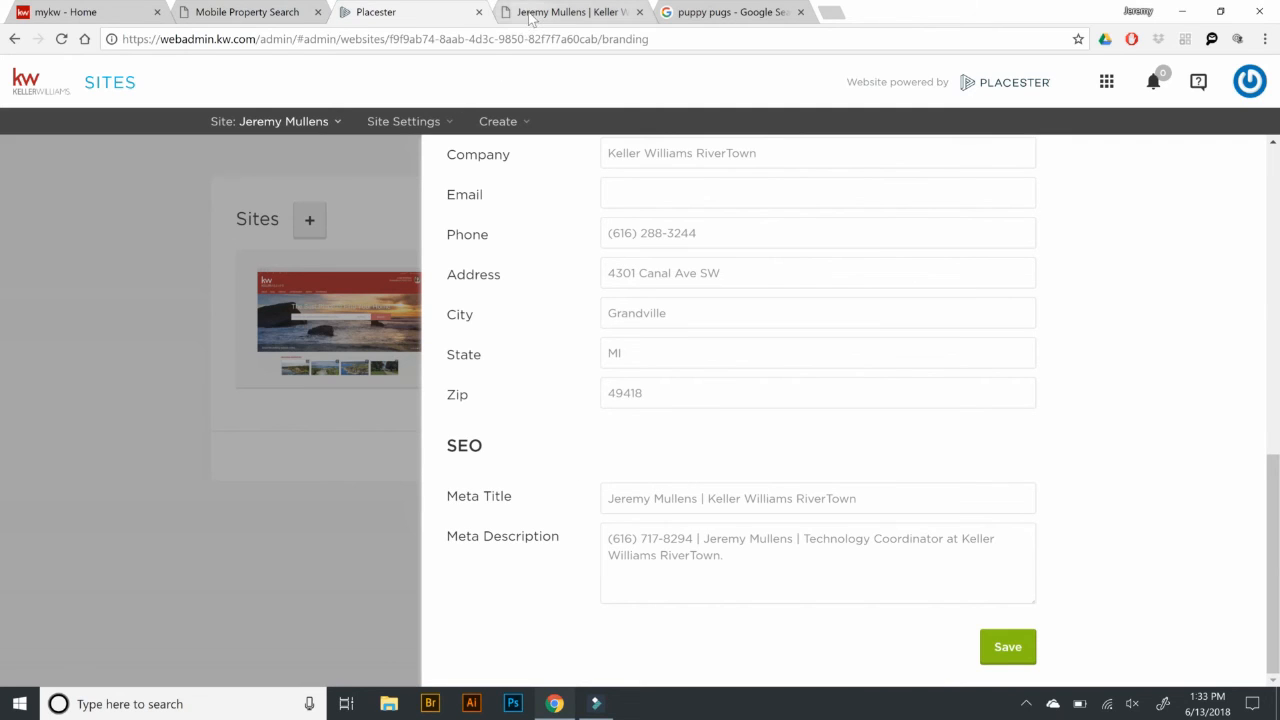
pyautogui.click(371, 171)
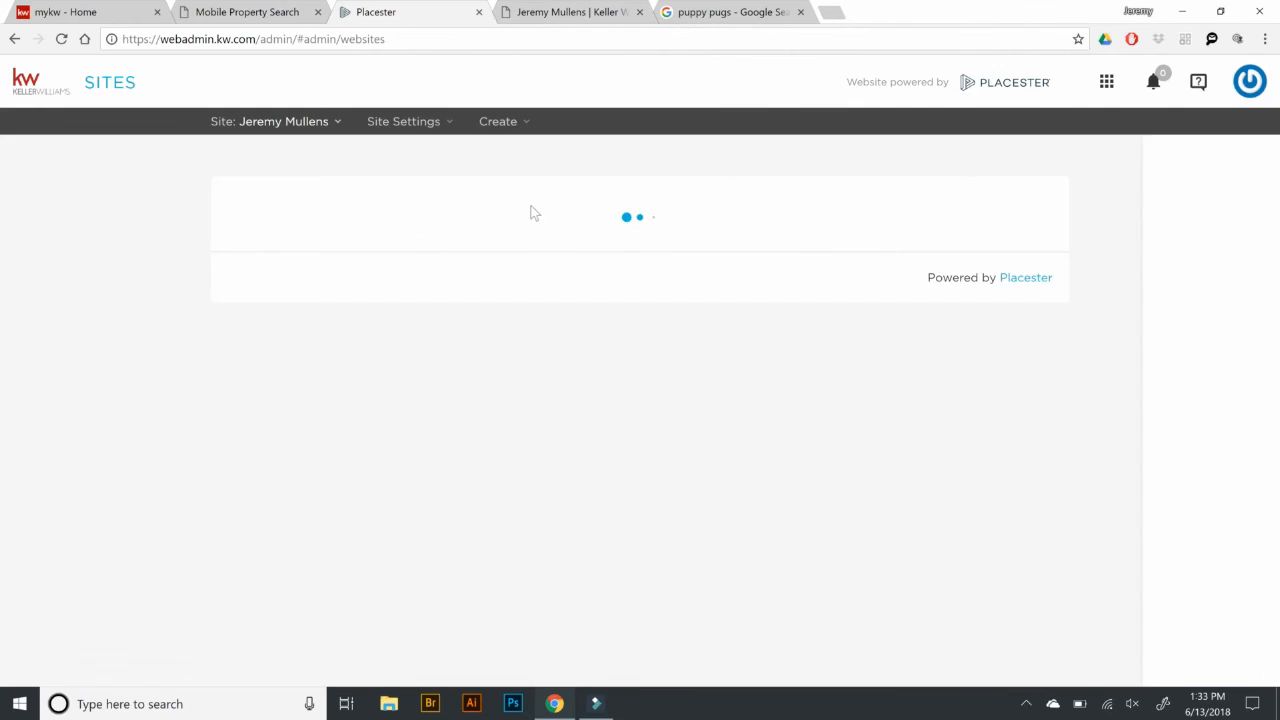
pyautogui.click(431, 128)
pyautogui.scroll(-1, 437, 331)
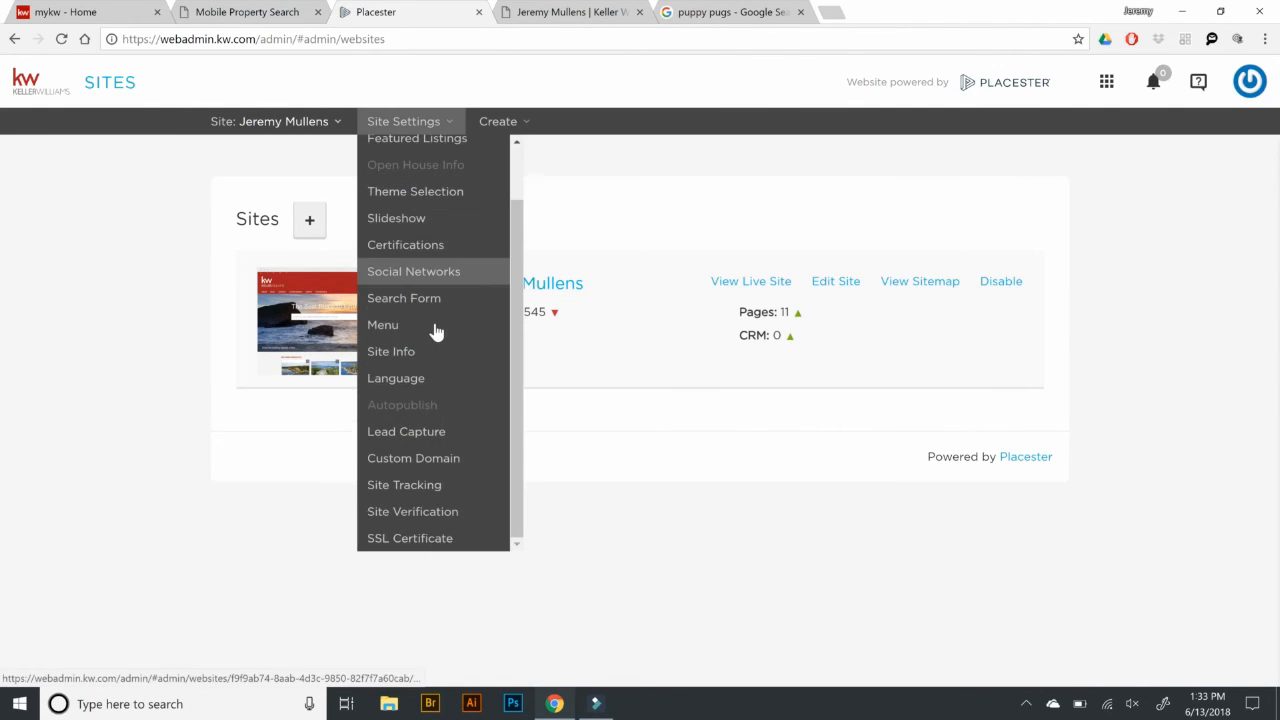
# Step: In Language settings, allow site visitors to select the language and save
pyautogui.click(425, 380)
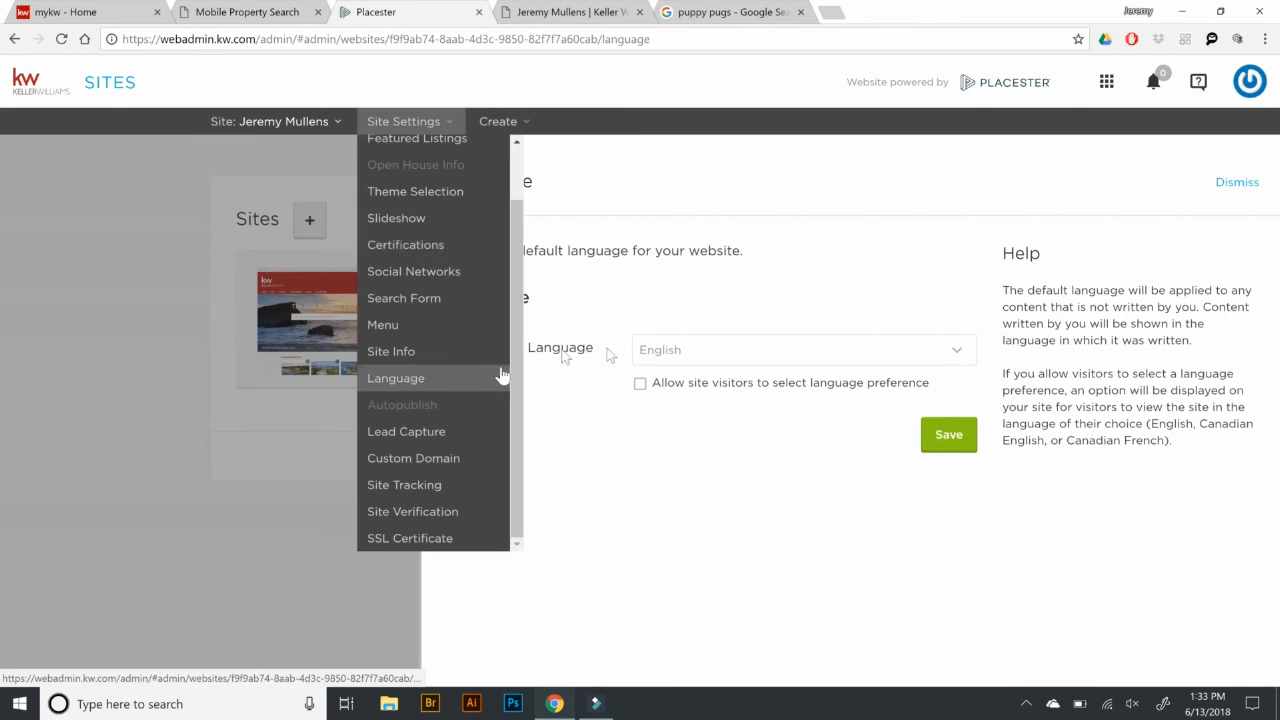
pyautogui.click(685, 301)
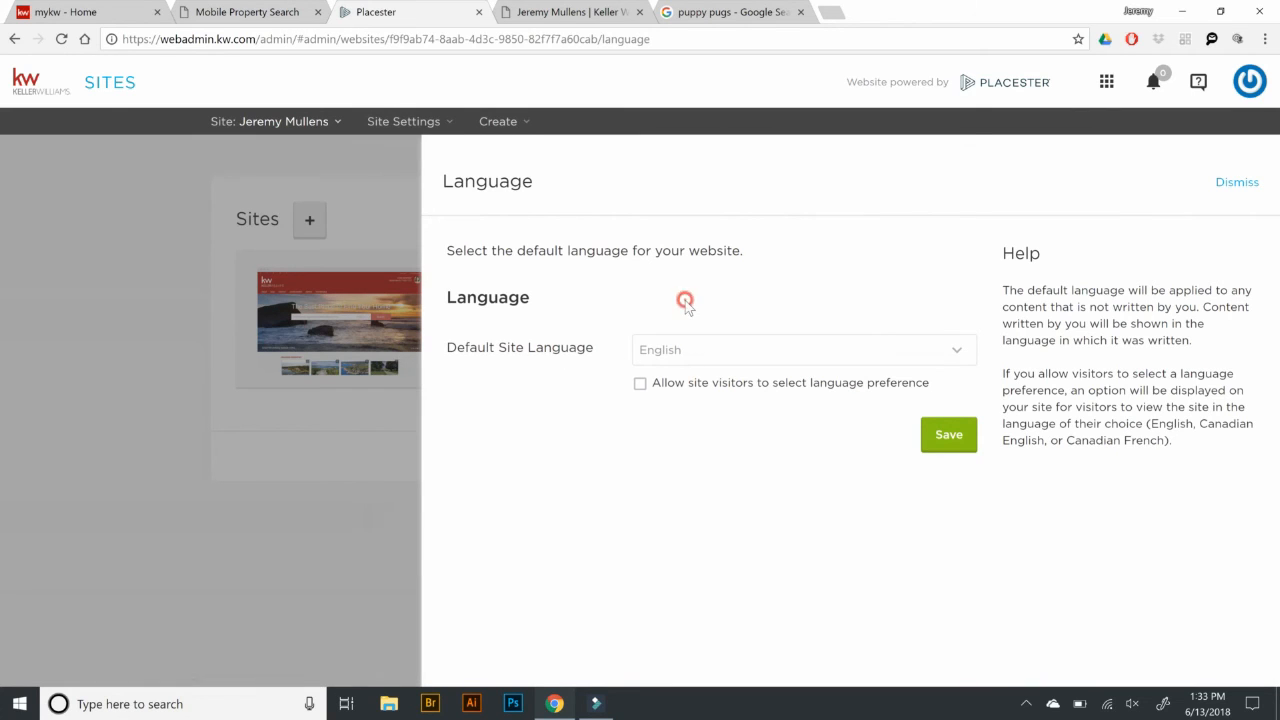
pyautogui.click(640, 383)
pyautogui.rightClick(932, 431)
pyautogui.click(882, 412)
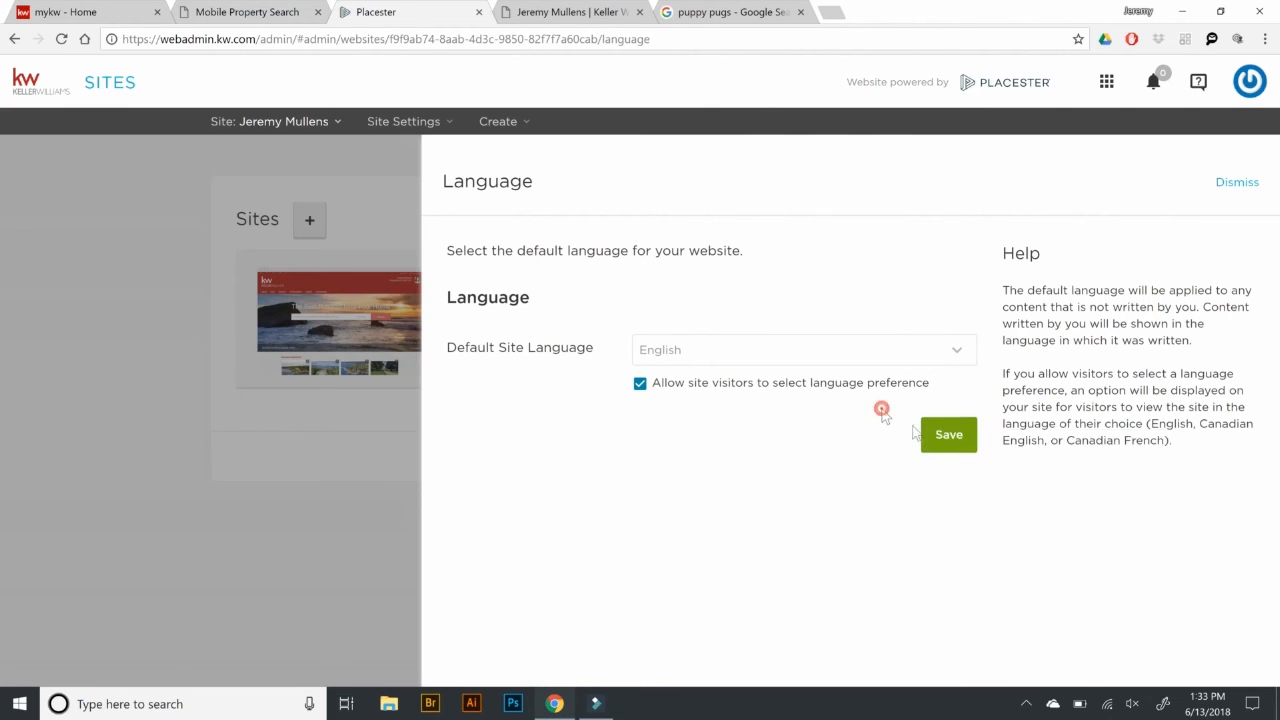
pyautogui.click(946, 434)
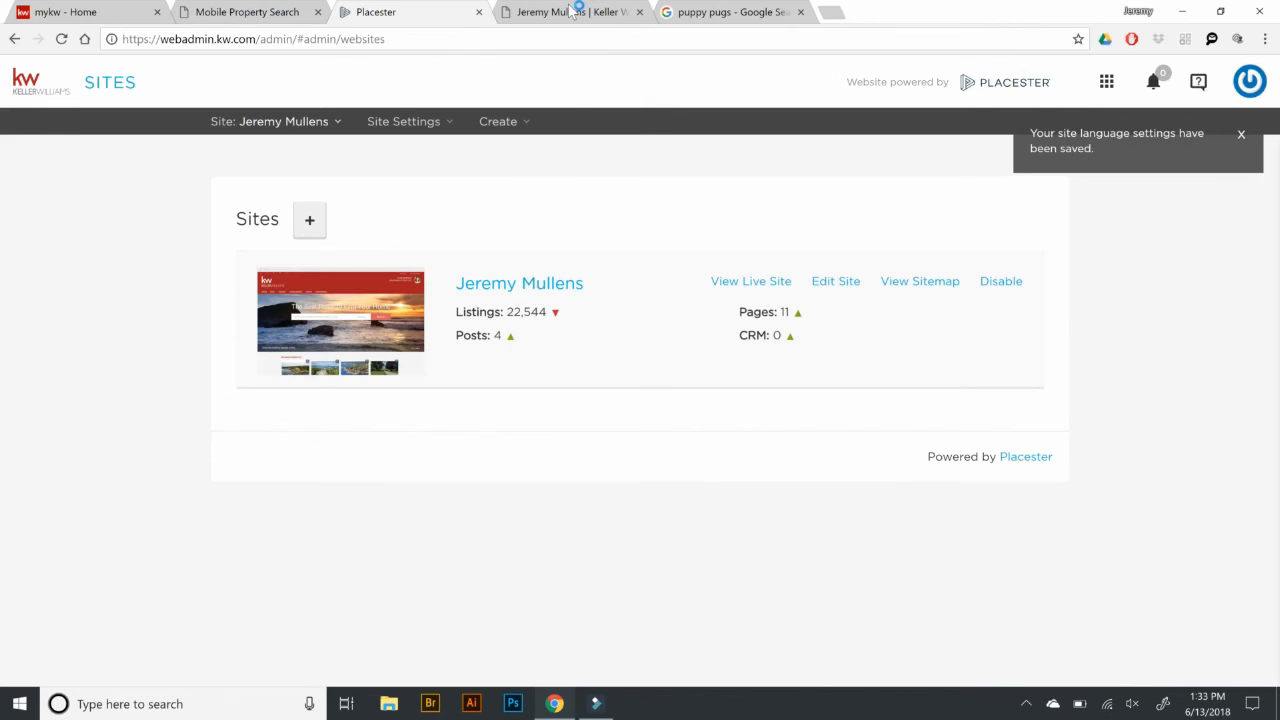
# Step: Reload the live site and check the new visitor language choices
pyautogui.click(572, 11)
pyautogui.press('F5')
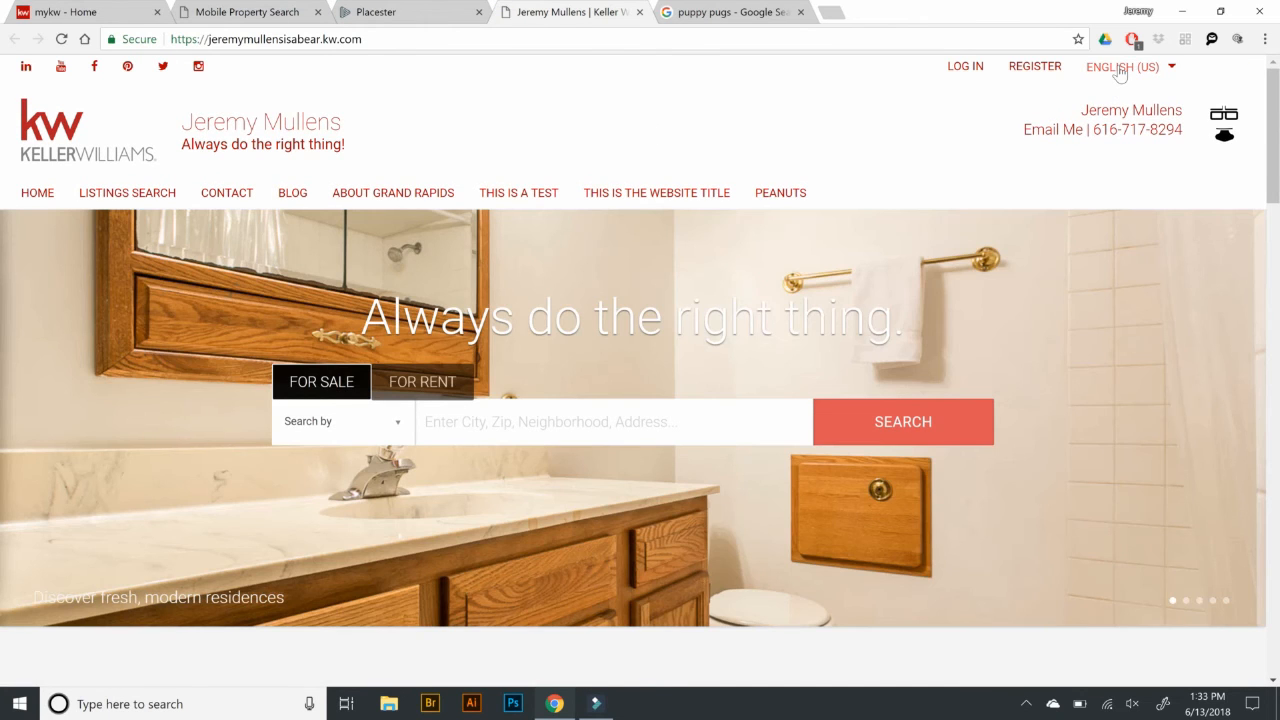
pyautogui.click(1119, 68)
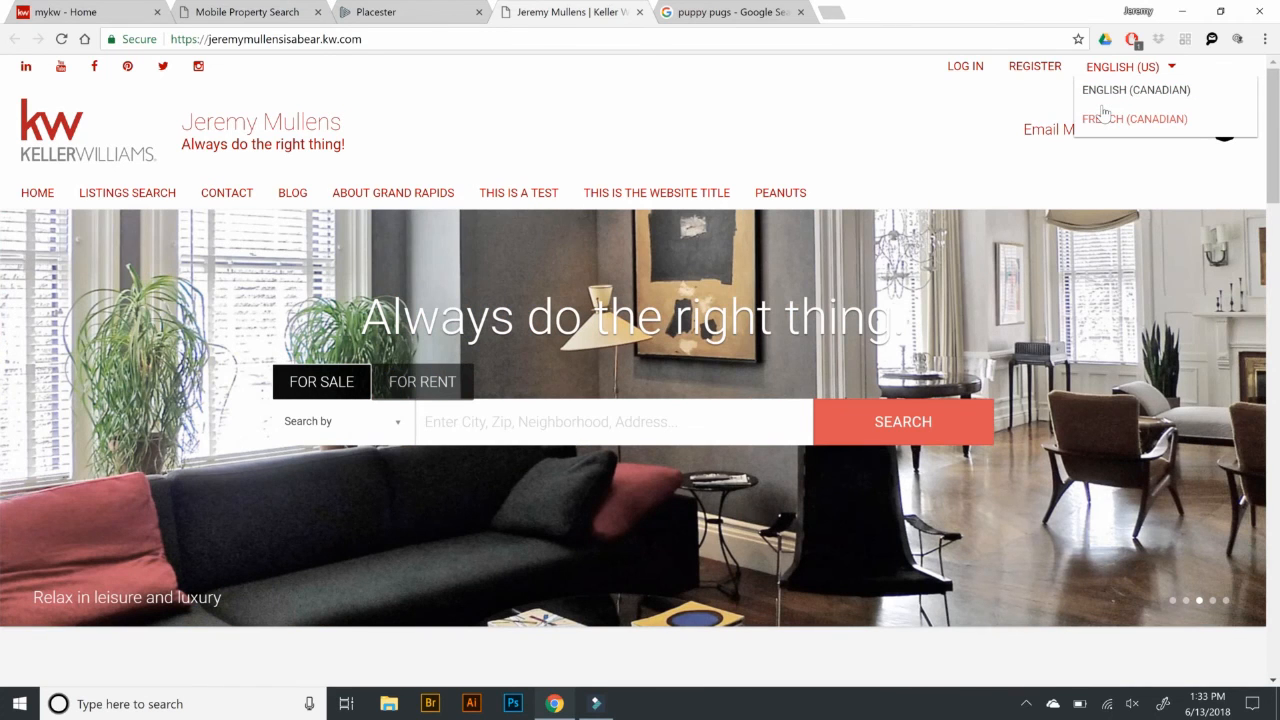
pyautogui.click(880, 118)
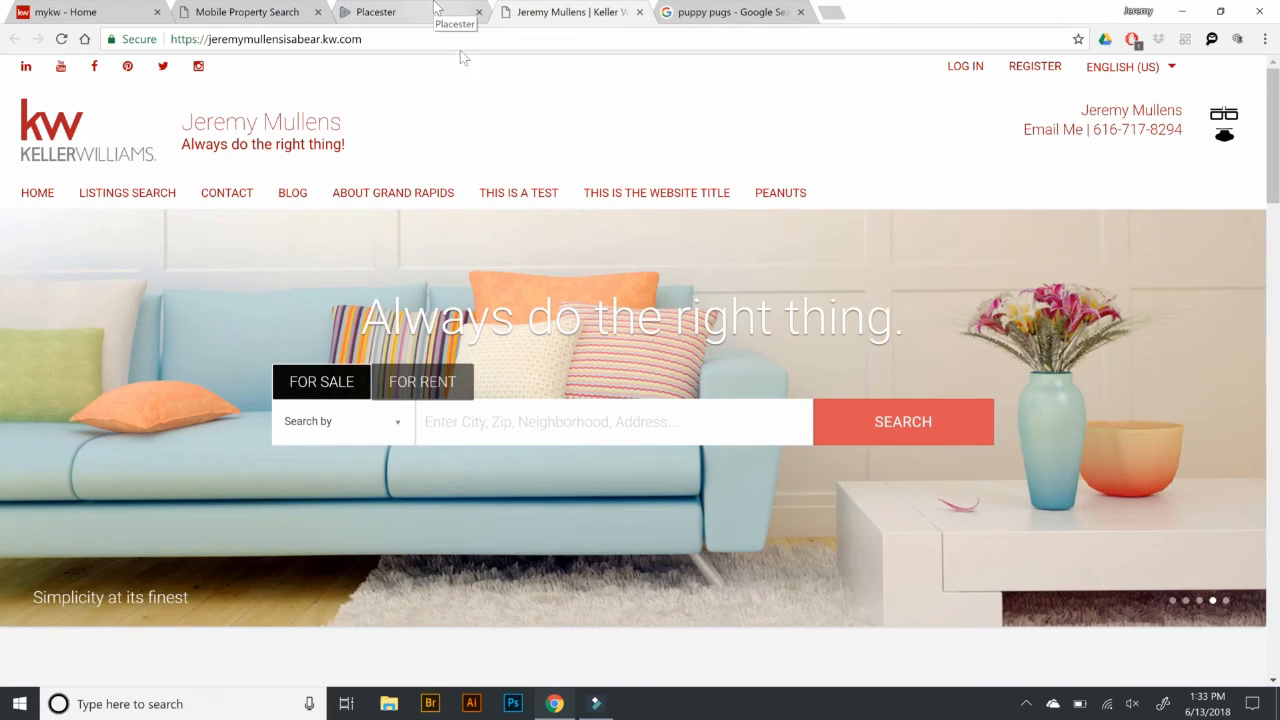
# Step: Keep English as default, turn visitor language selection back off, and save
pyautogui.click(430, 12)
pyautogui.moveTo(423, 133)
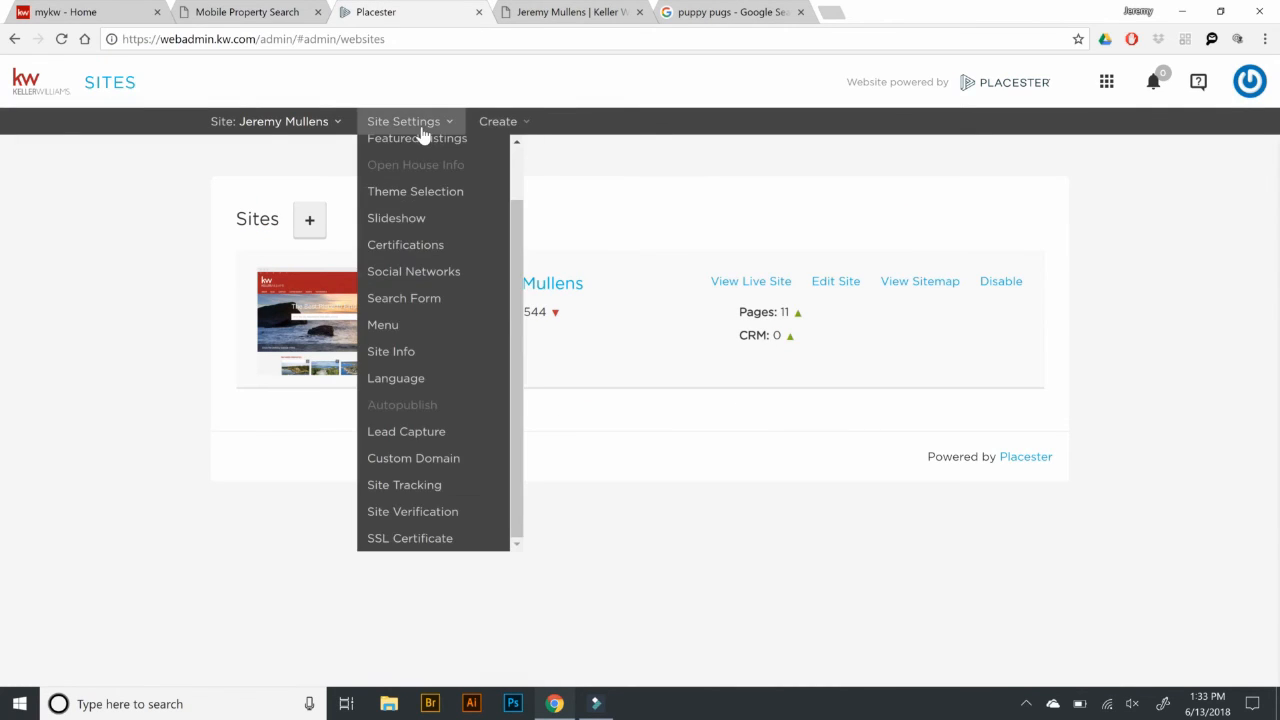
pyautogui.click(420, 384)
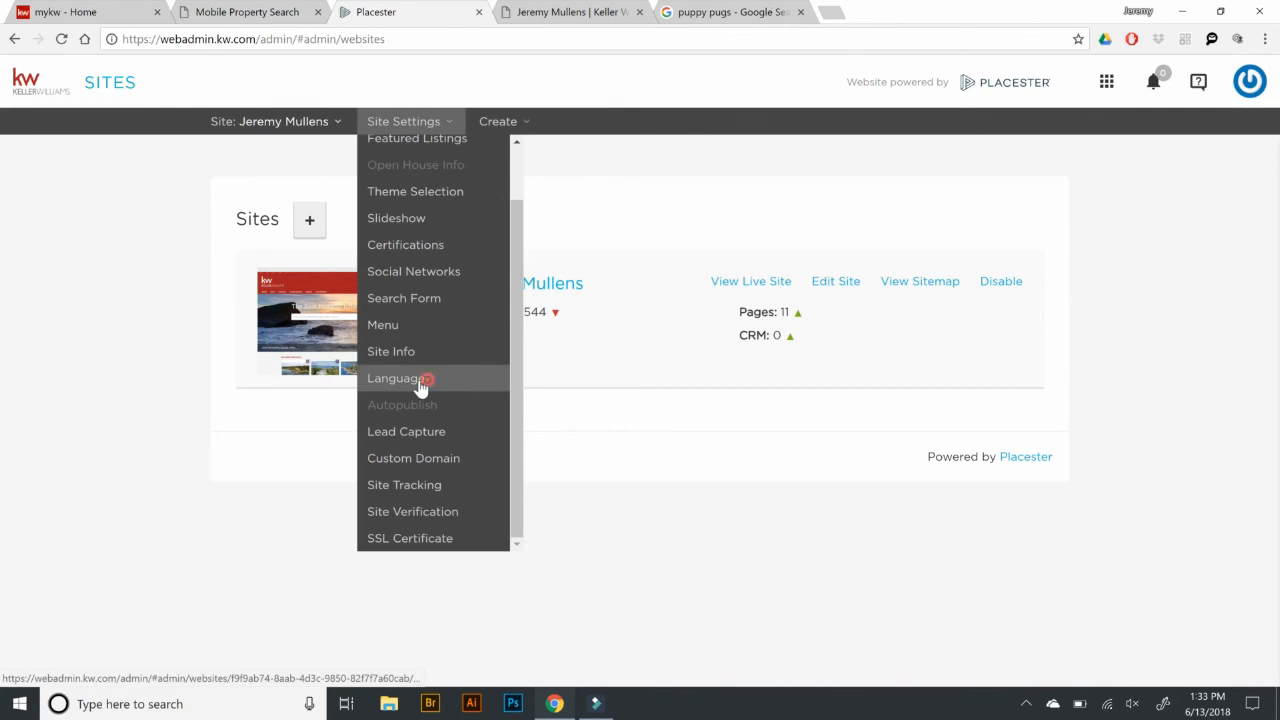
pyautogui.click(757, 349)
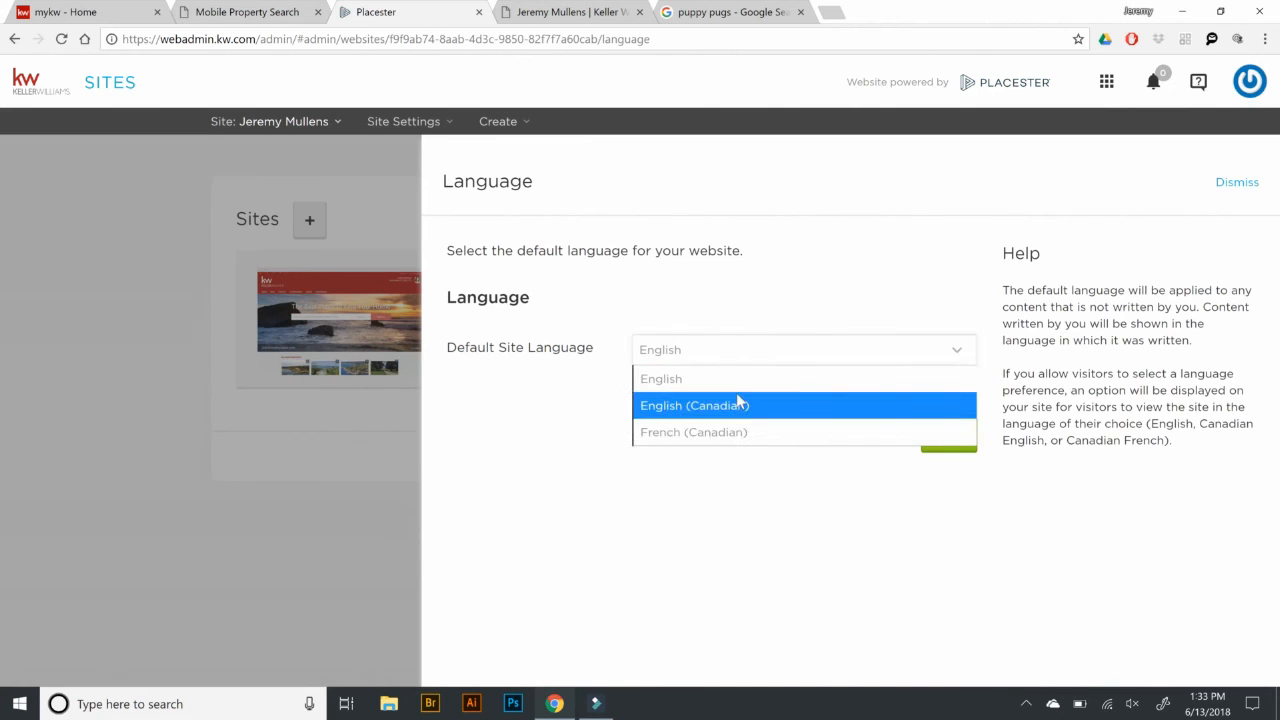
pyautogui.click(571, 398)
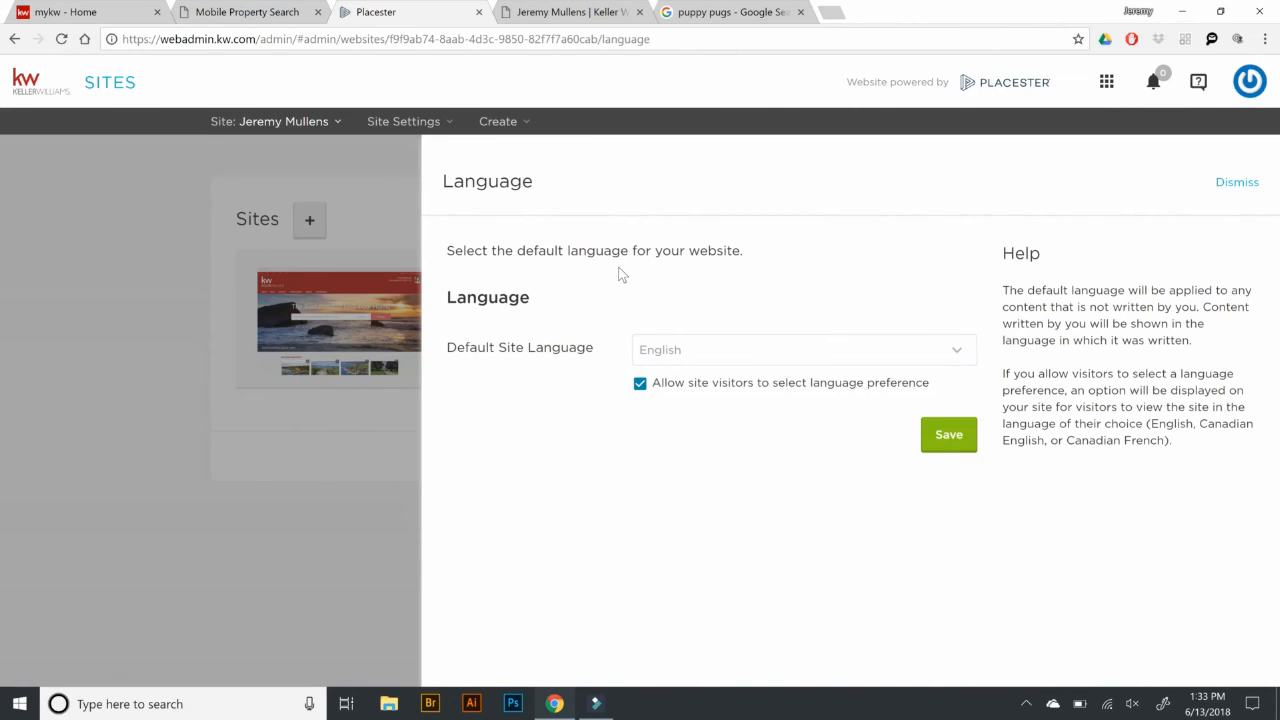
pyautogui.click(639, 384)
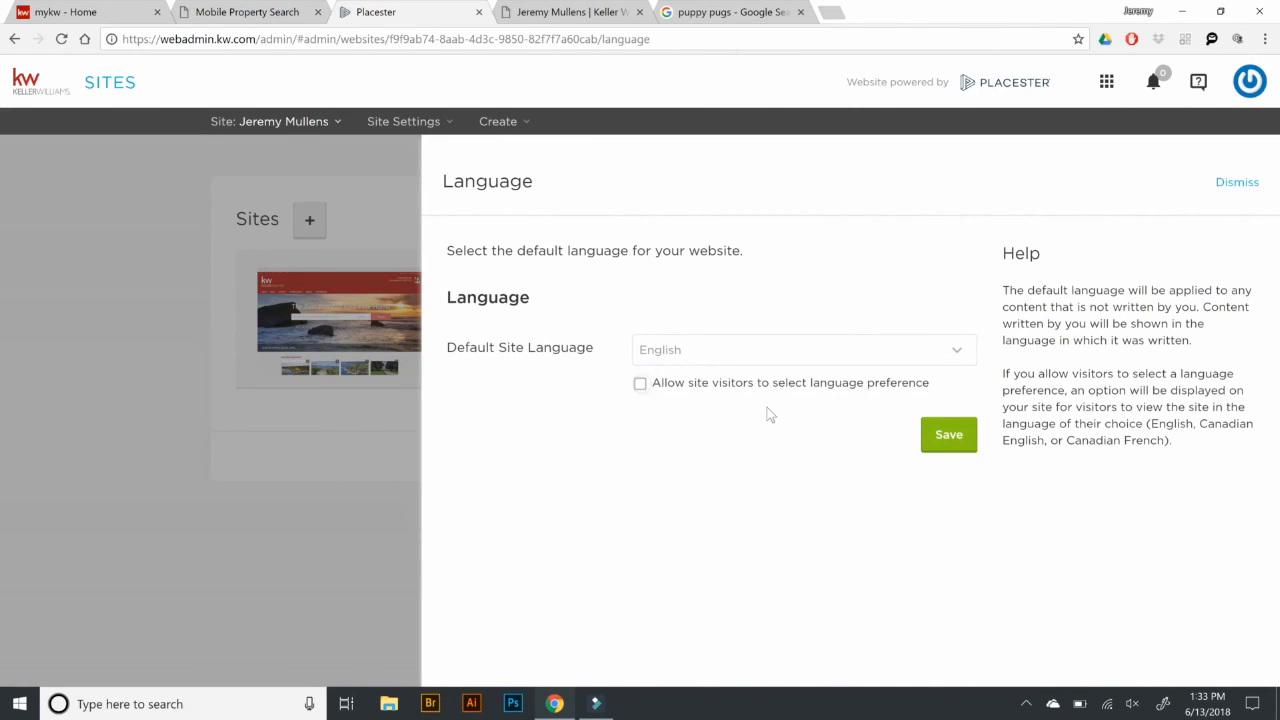
pyautogui.click(935, 442)
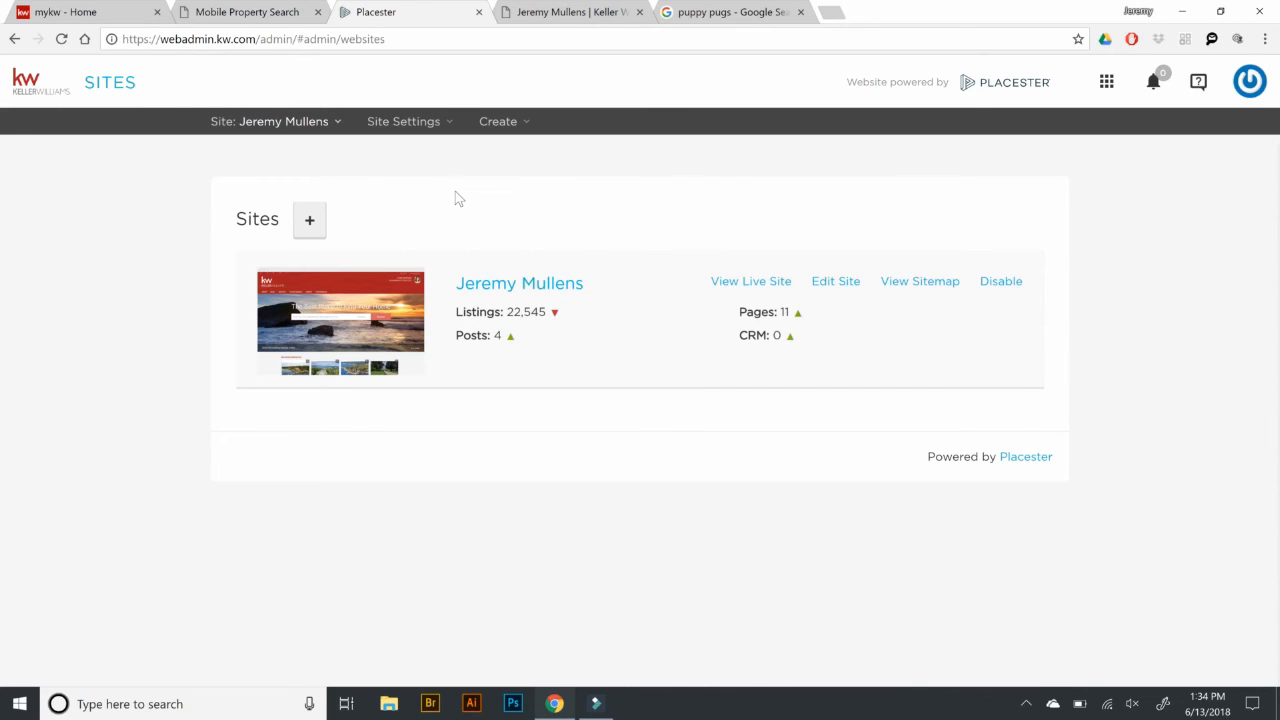
# Step: Open Site Settings > Lead Capture to view the passive and aggressive capture options
pyautogui.click(373, 120)
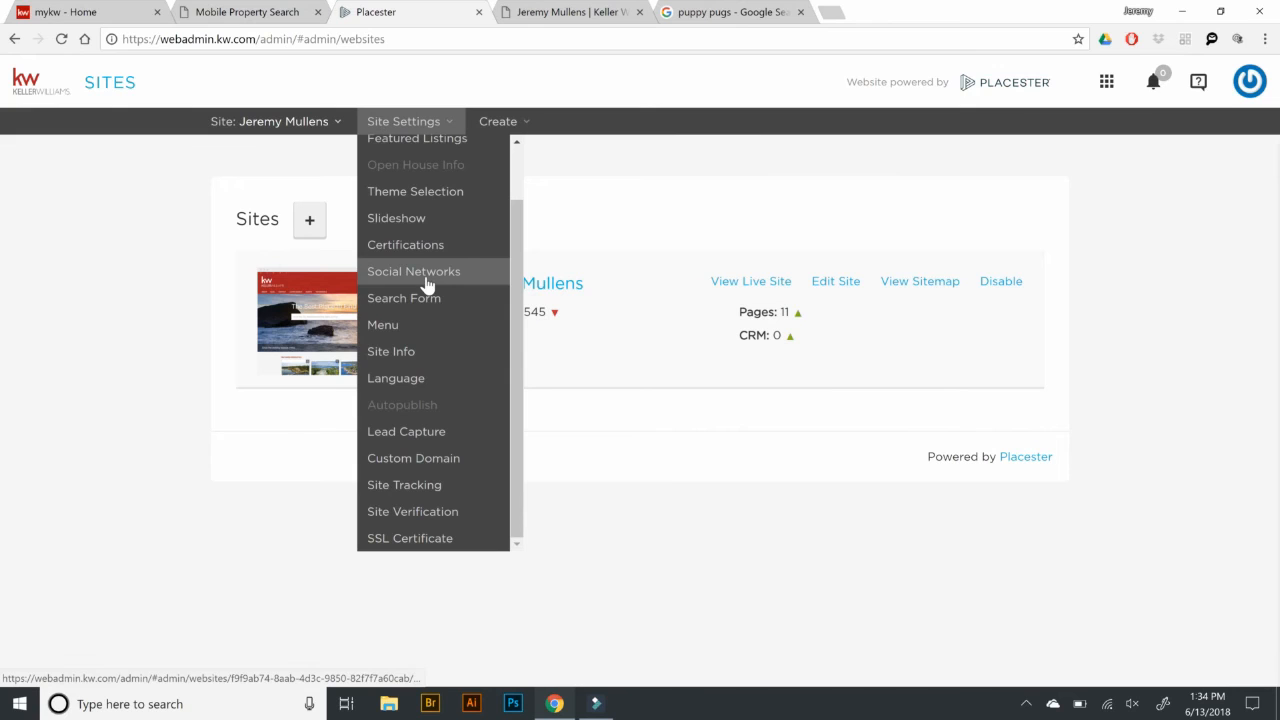
pyautogui.click(416, 434)
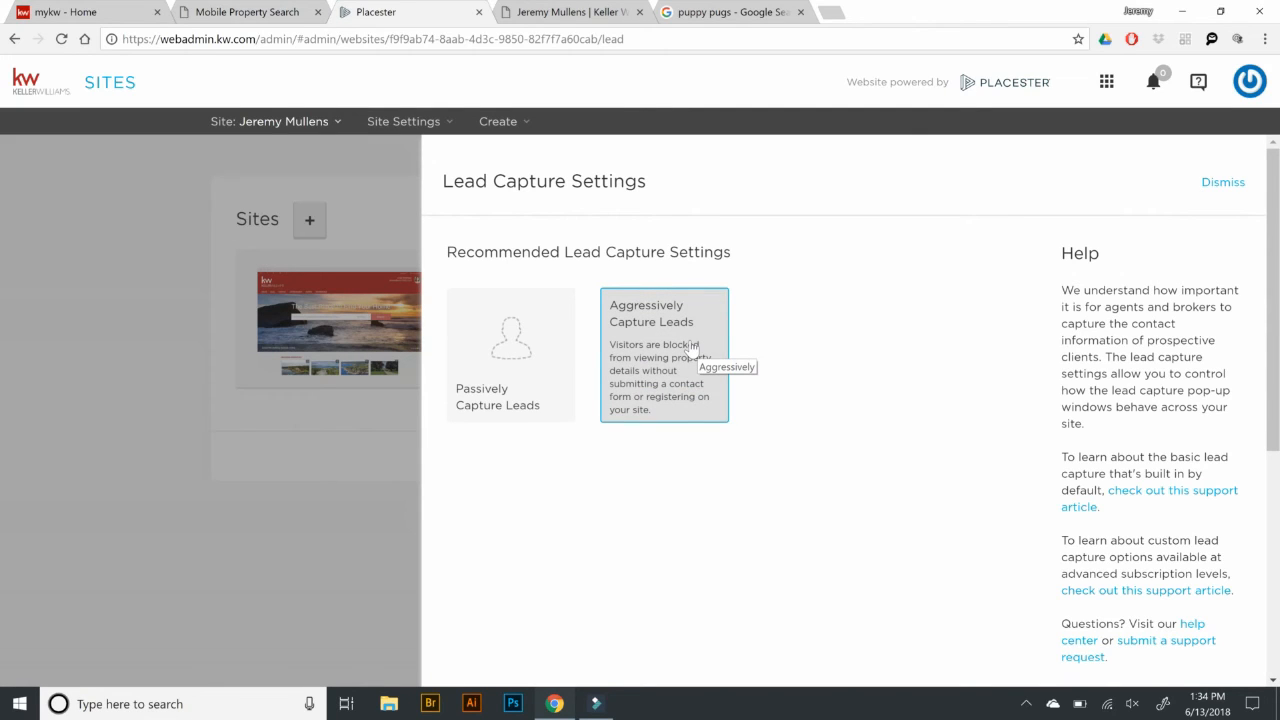
pyautogui.click(693, 483)
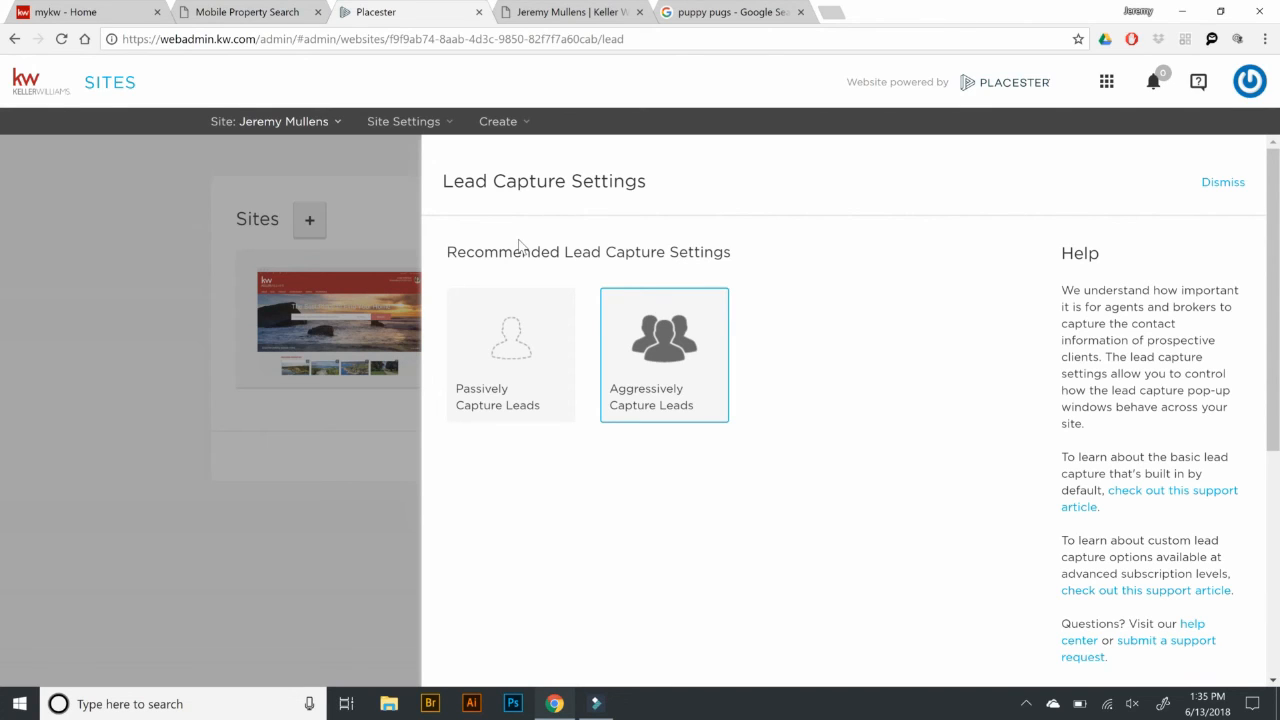
# Step: Open Site Settings > Custom Domain and compare with the live agent site
pyautogui.click(392, 121)
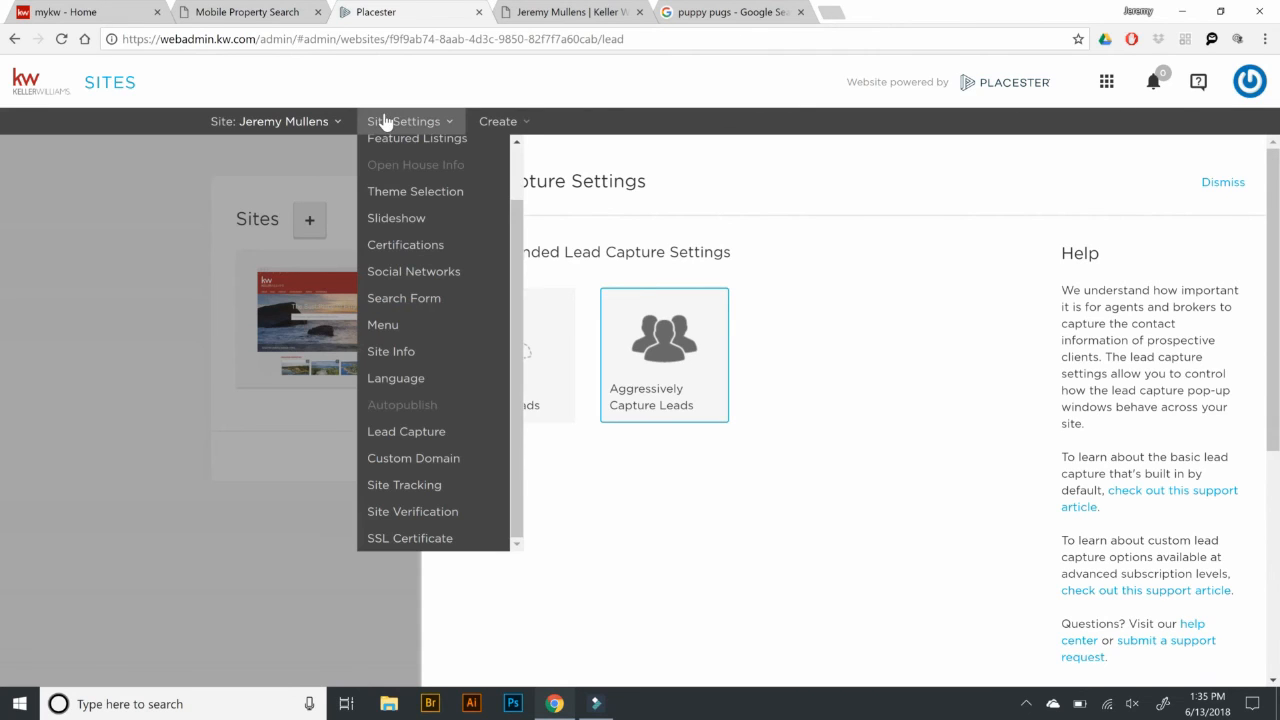
pyautogui.click(438, 462)
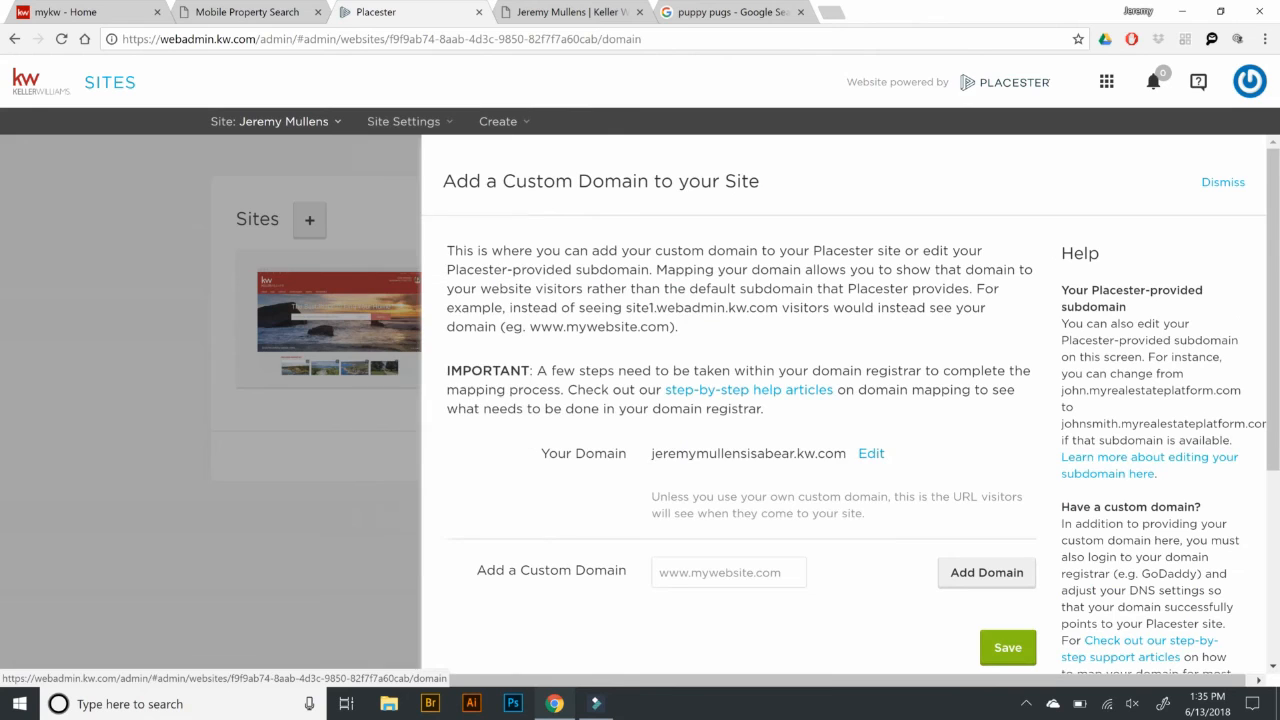
pyautogui.scroll(-1, 849, 363)
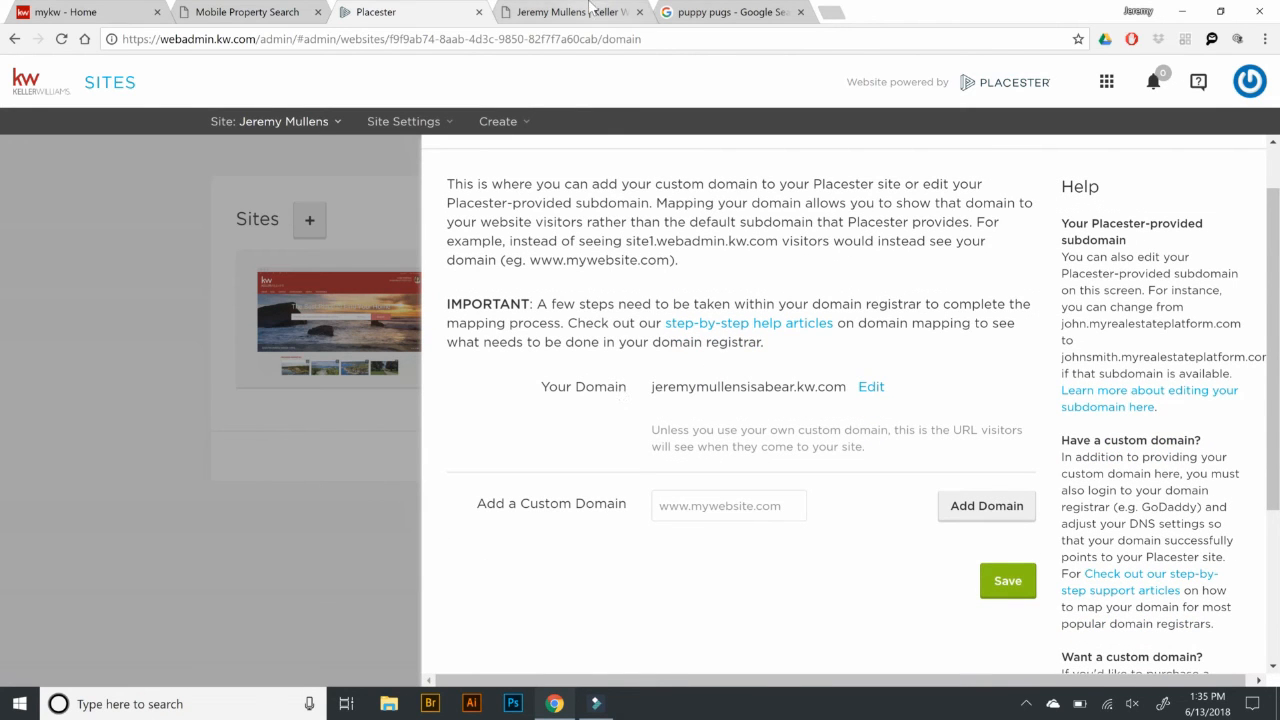
pyautogui.click(585, 12)
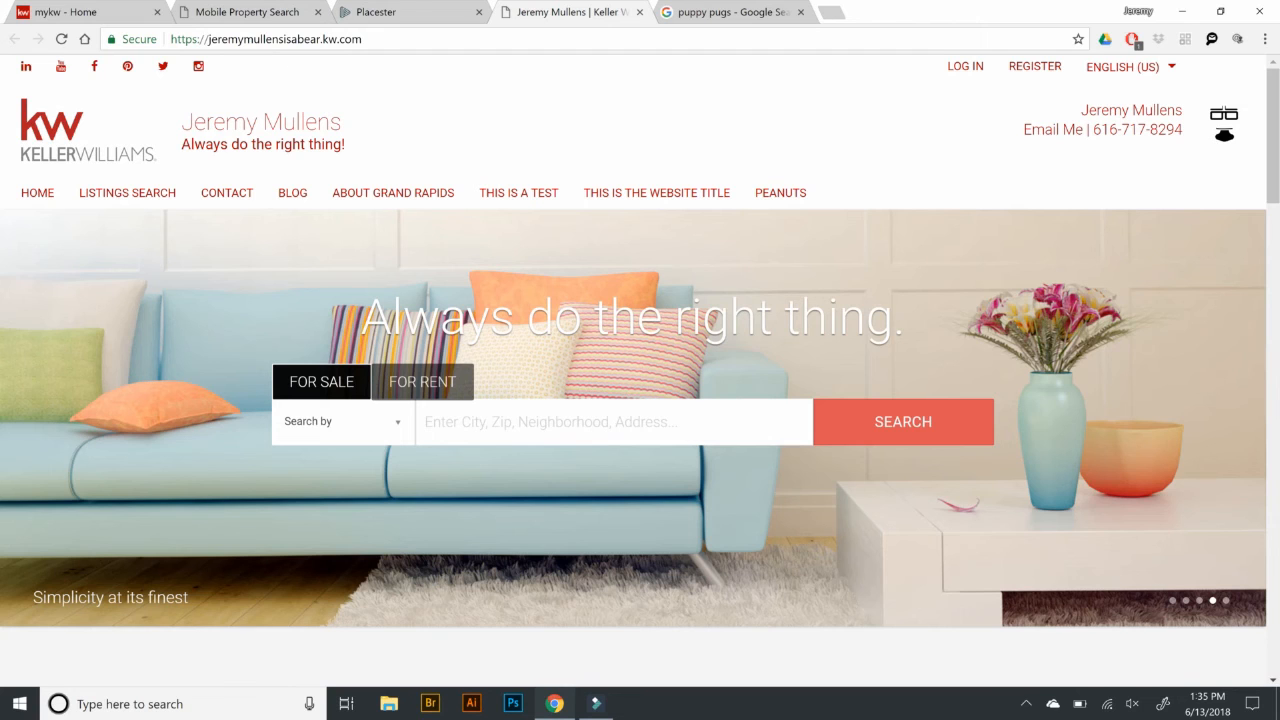
pyautogui.click(388, 12)
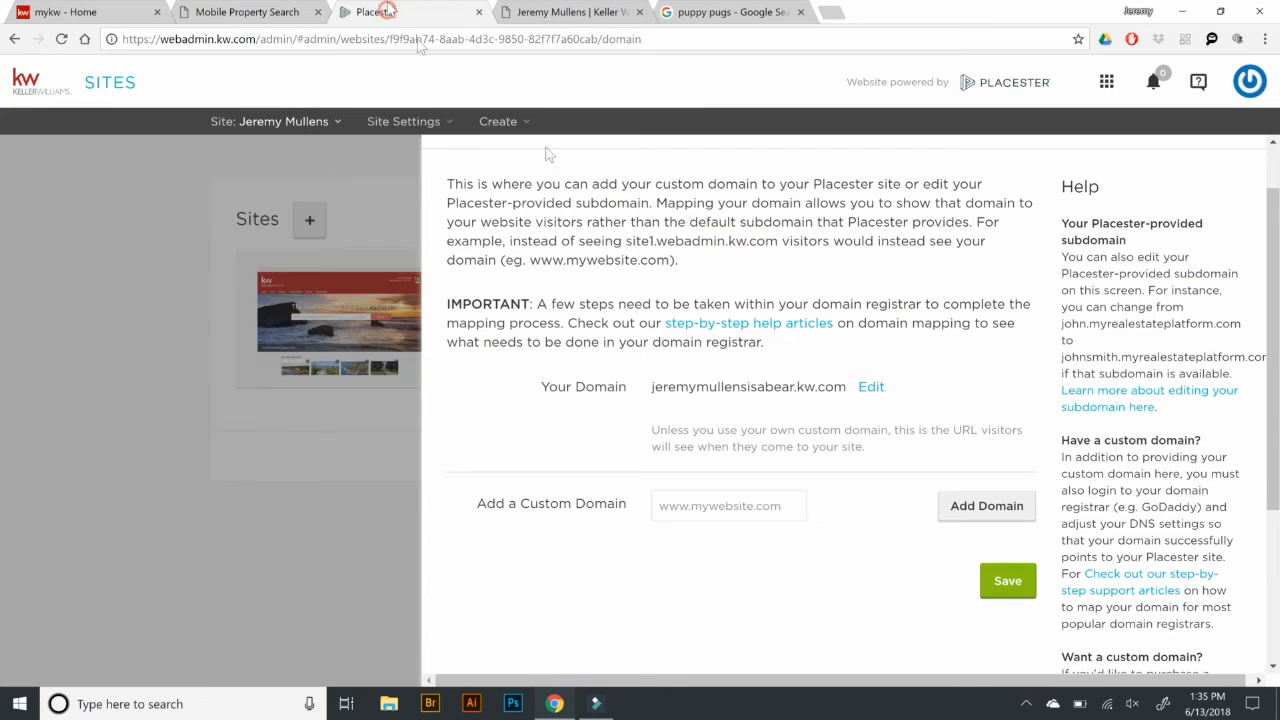
# Step: Replace the subdomain with the agent's name, append 'gr' when unavailable, and save
pyautogui.click(871, 387)
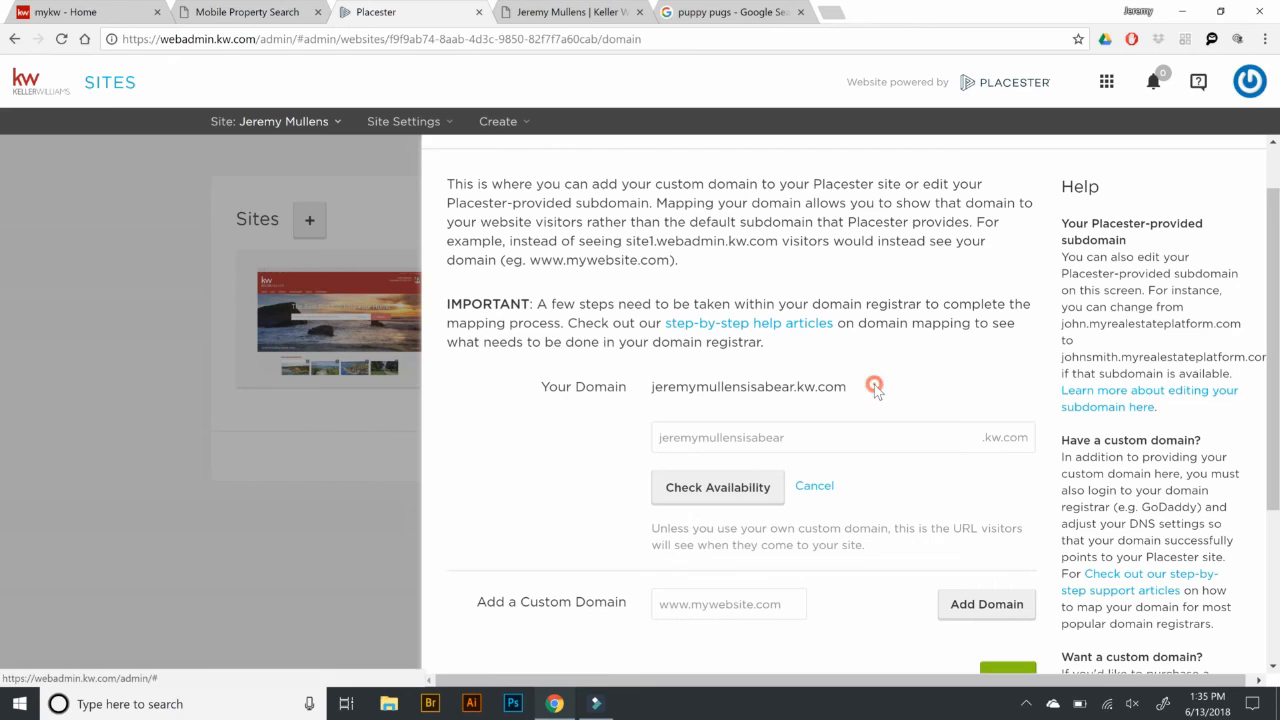
pyautogui.doubleClick(750, 437)
pyautogui.press('BackSpace')
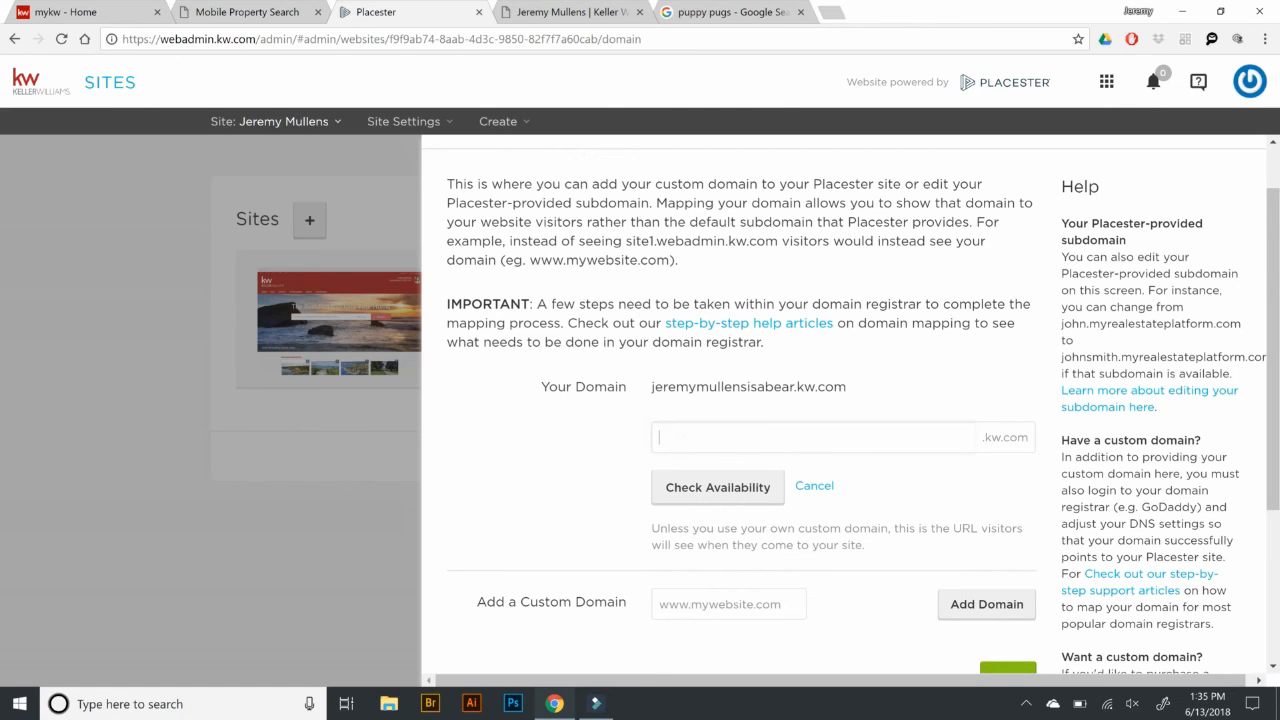
pyautogui.write('jeremymullens')
pyautogui.click(716, 488)
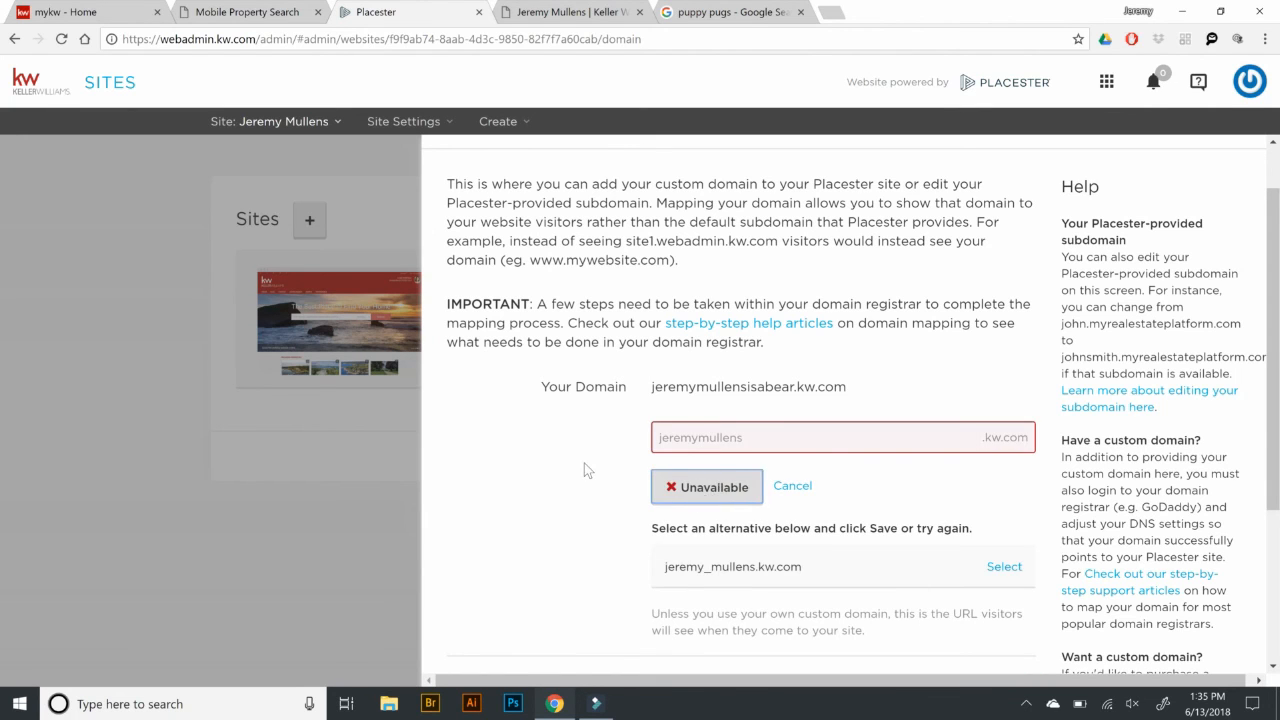
pyautogui.scroll(-1, 584, 463)
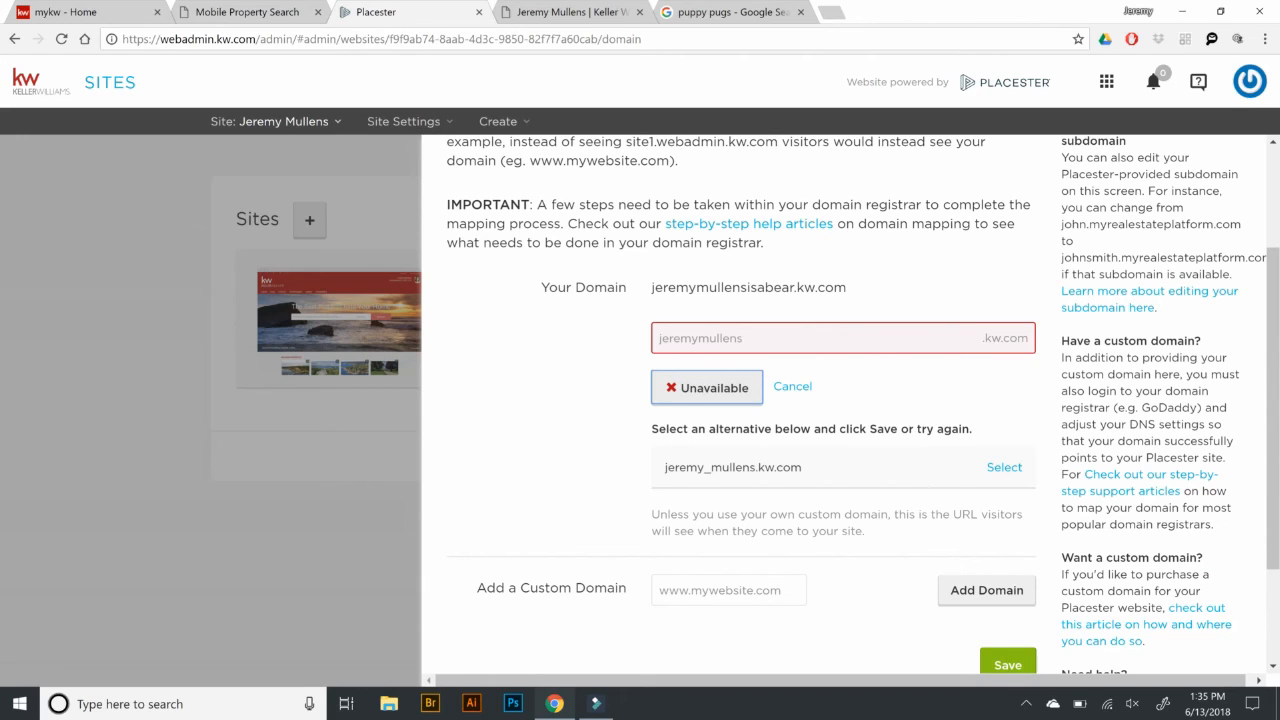
pyautogui.write('gr')
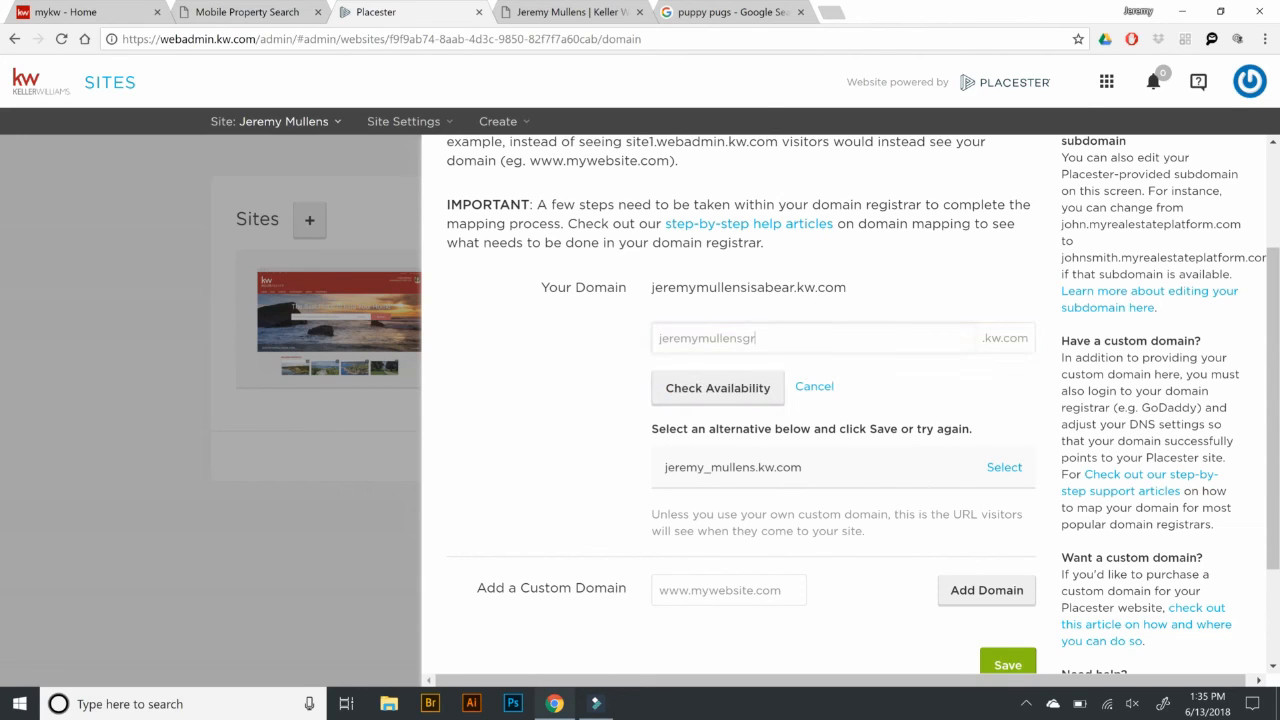
pyautogui.click(716, 400)
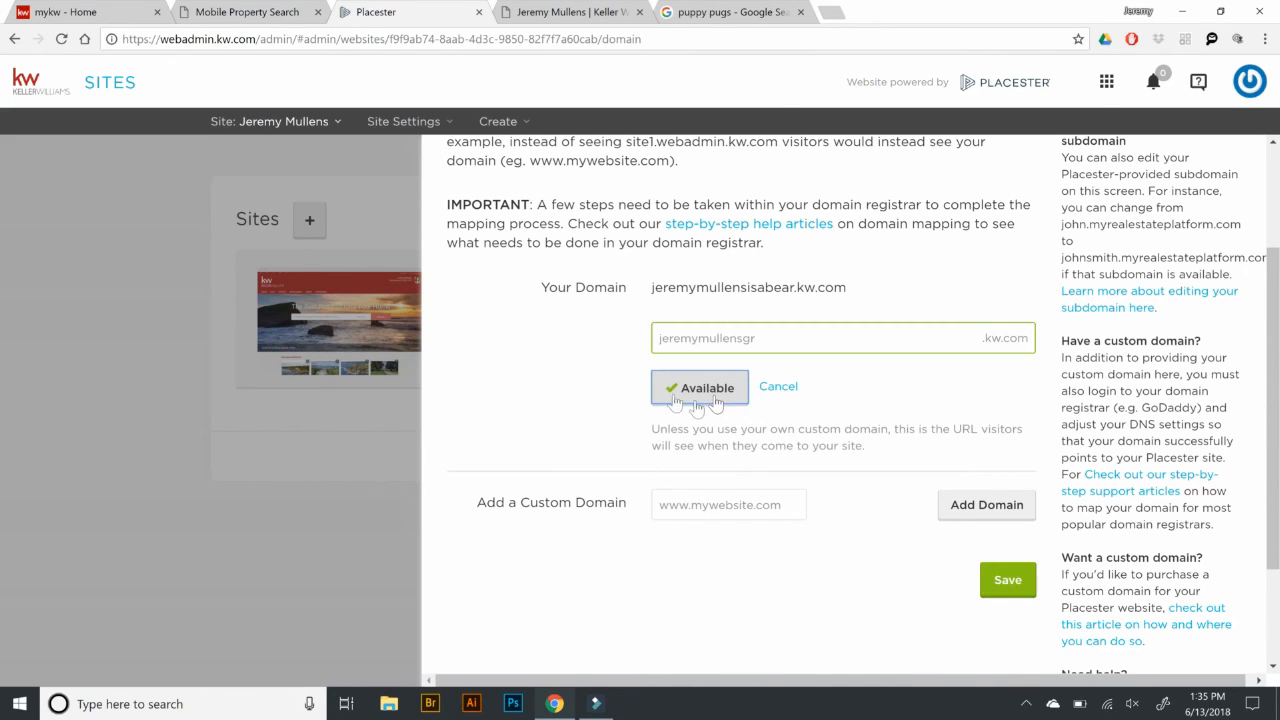
pyautogui.click(1020, 585)
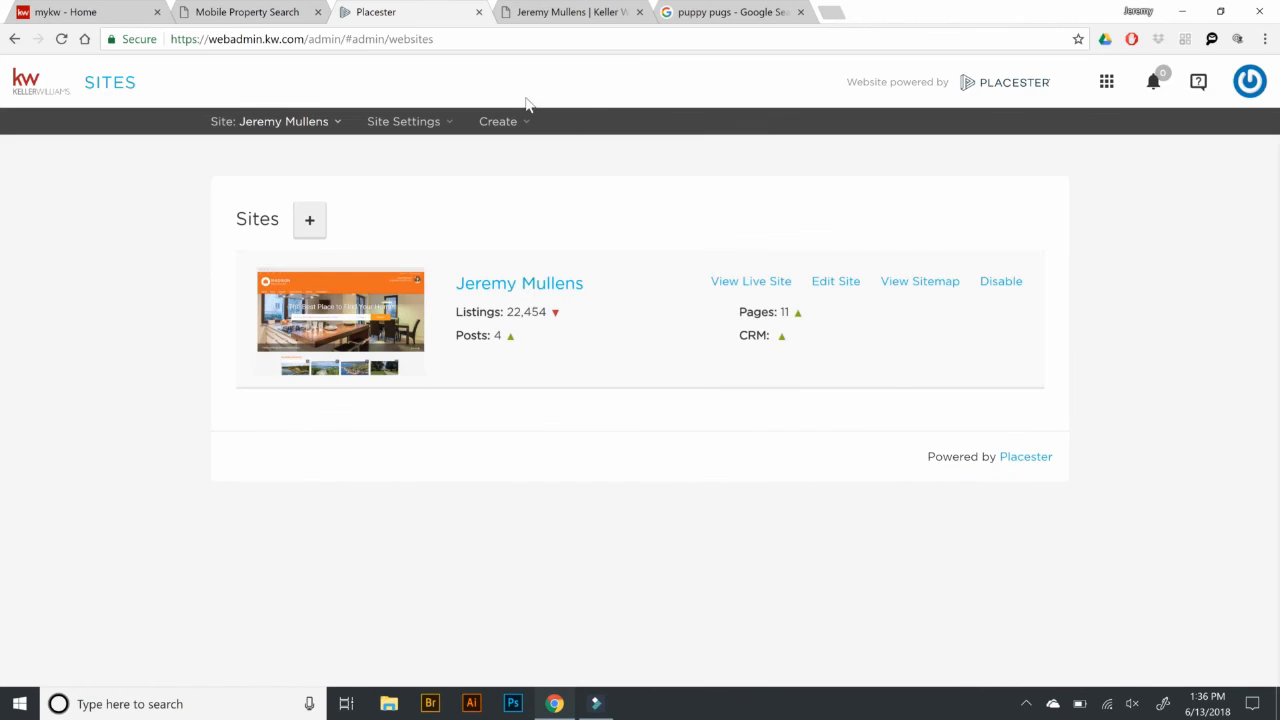
# Step: Close the Keller Williams homes for sale and puppy pugs tabs
pyautogui.click(548, 10)
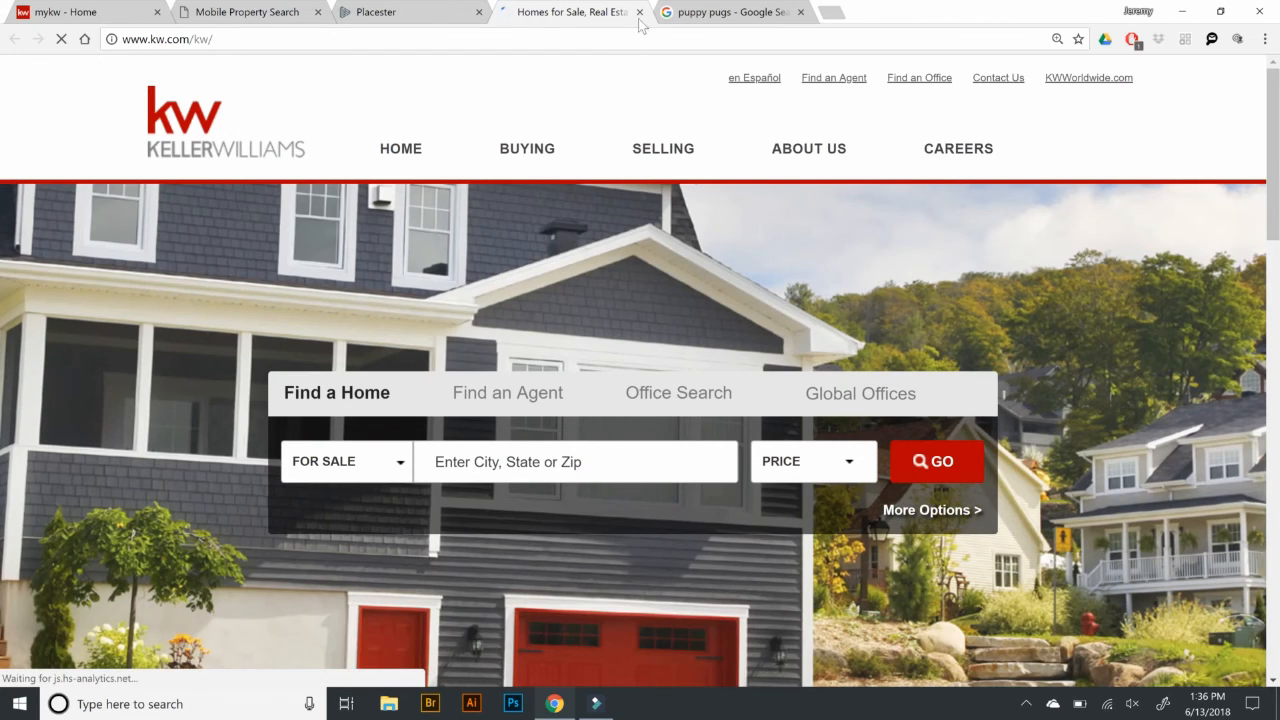
pyautogui.click(639, 11)
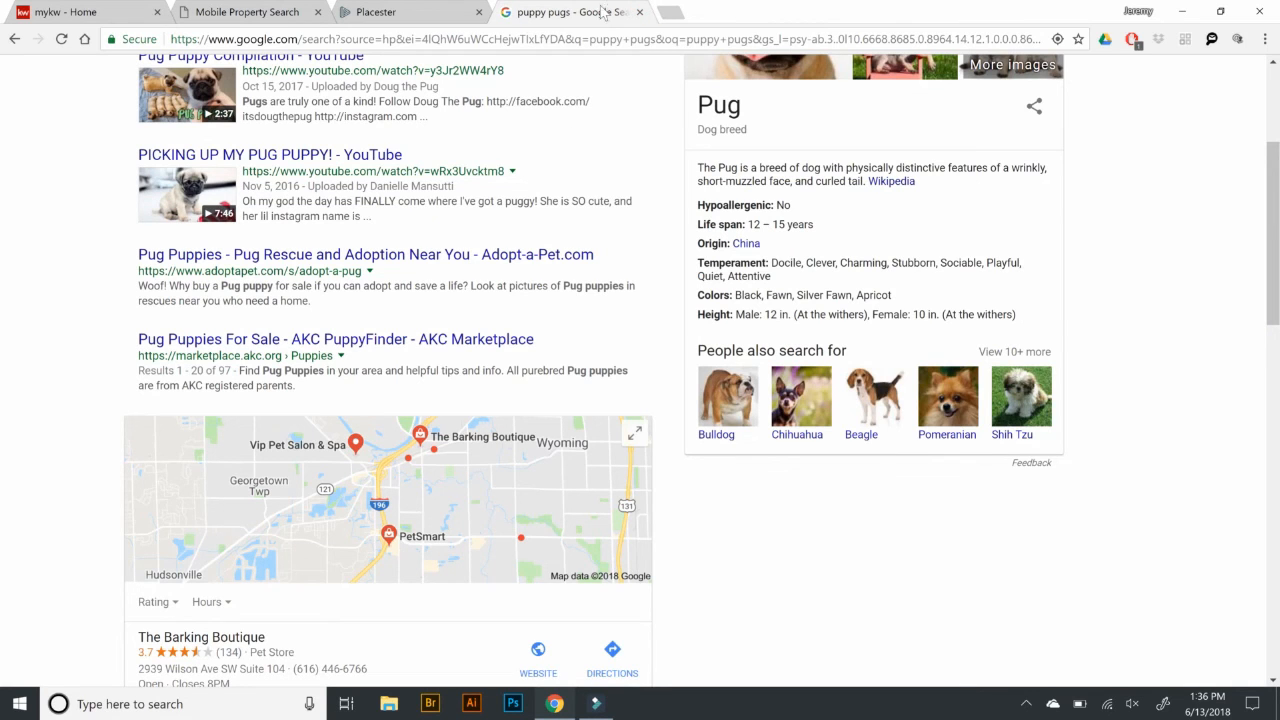
pyautogui.click(639, 12)
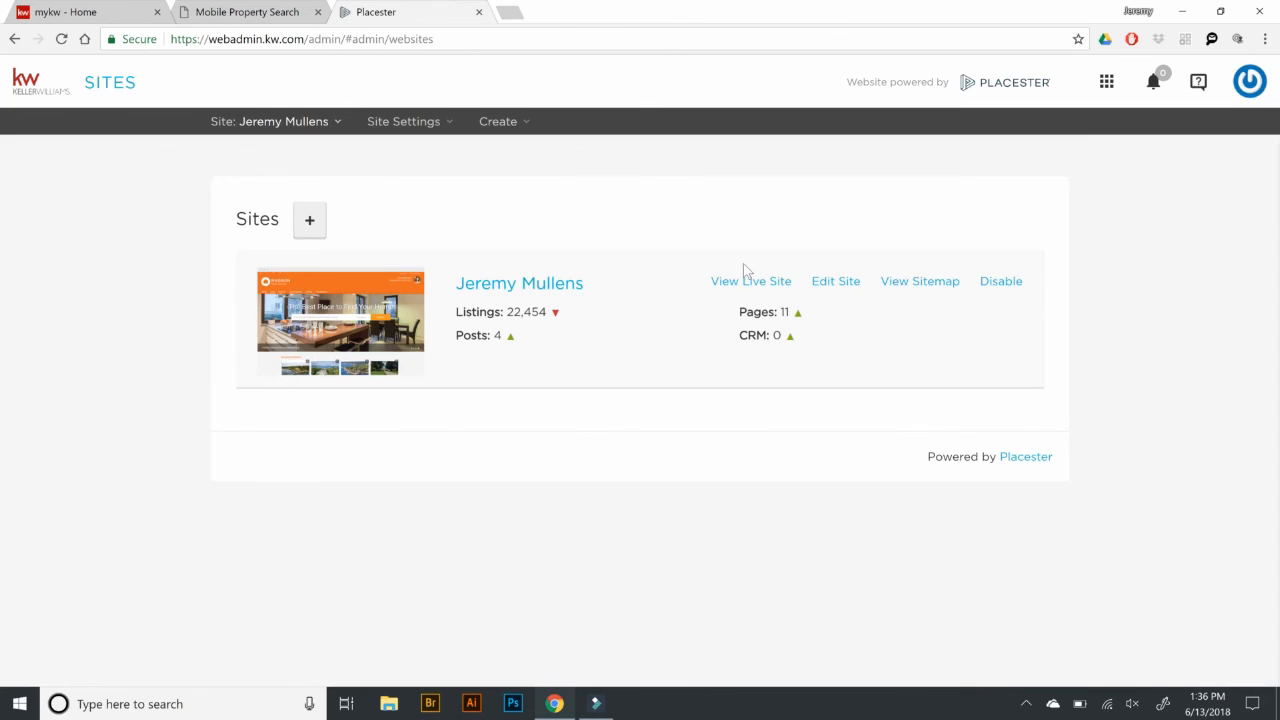
# Step: Reopen Custom Domain settings to confirm the new kw.com subdomain, then reopen Site Settings
pyautogui.click(406, 121)
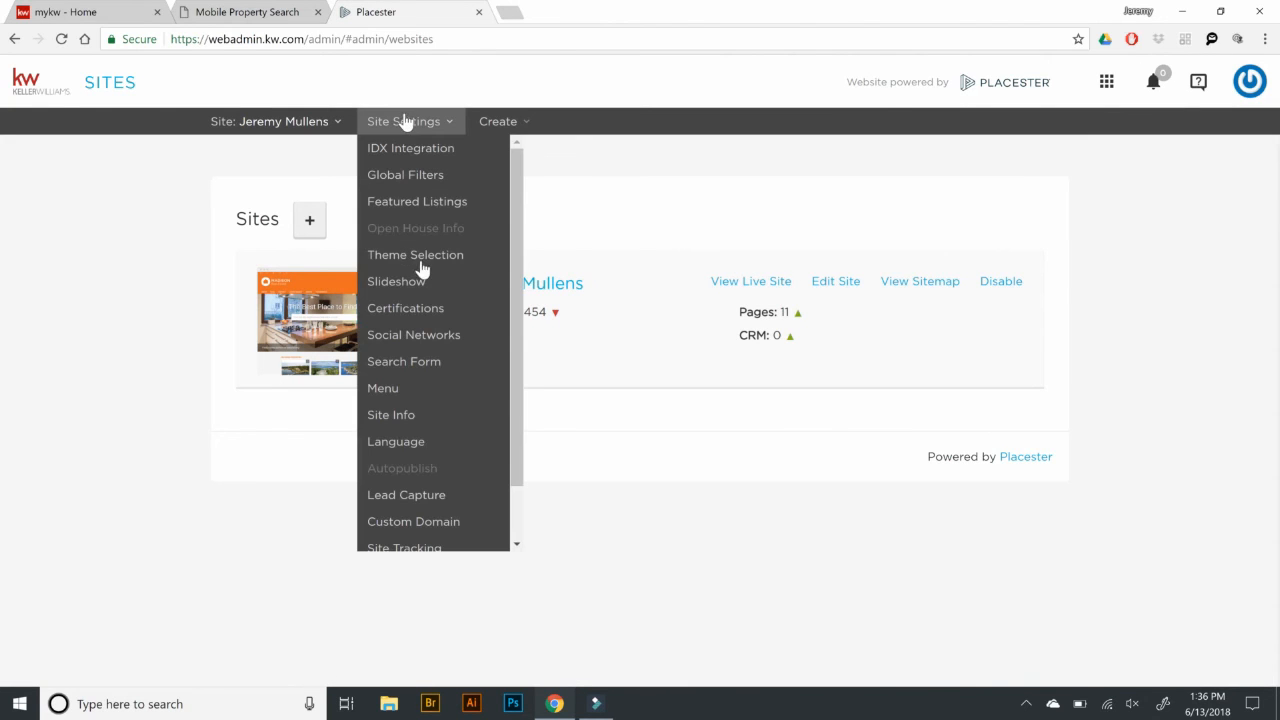
pyautogui.scroll(-1, 440, 465)
pyautogui.click(440, 462)
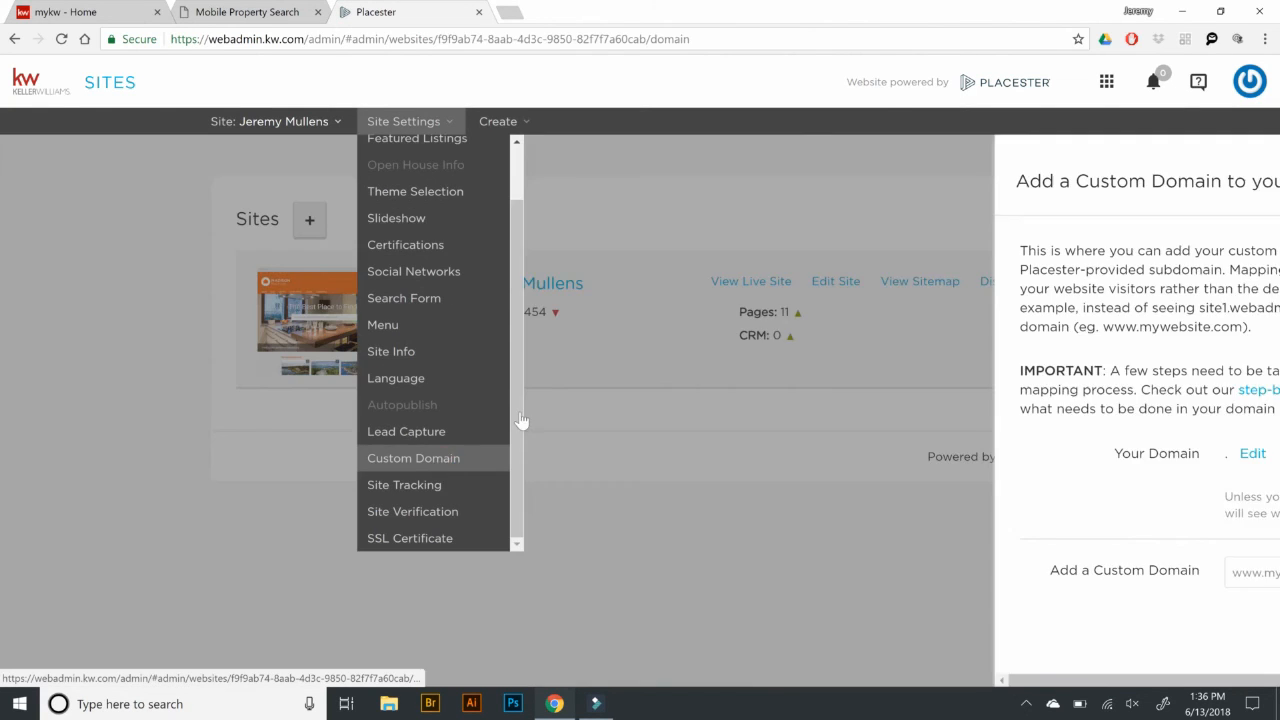
pyautogui.scroll(-2, 829, 352)
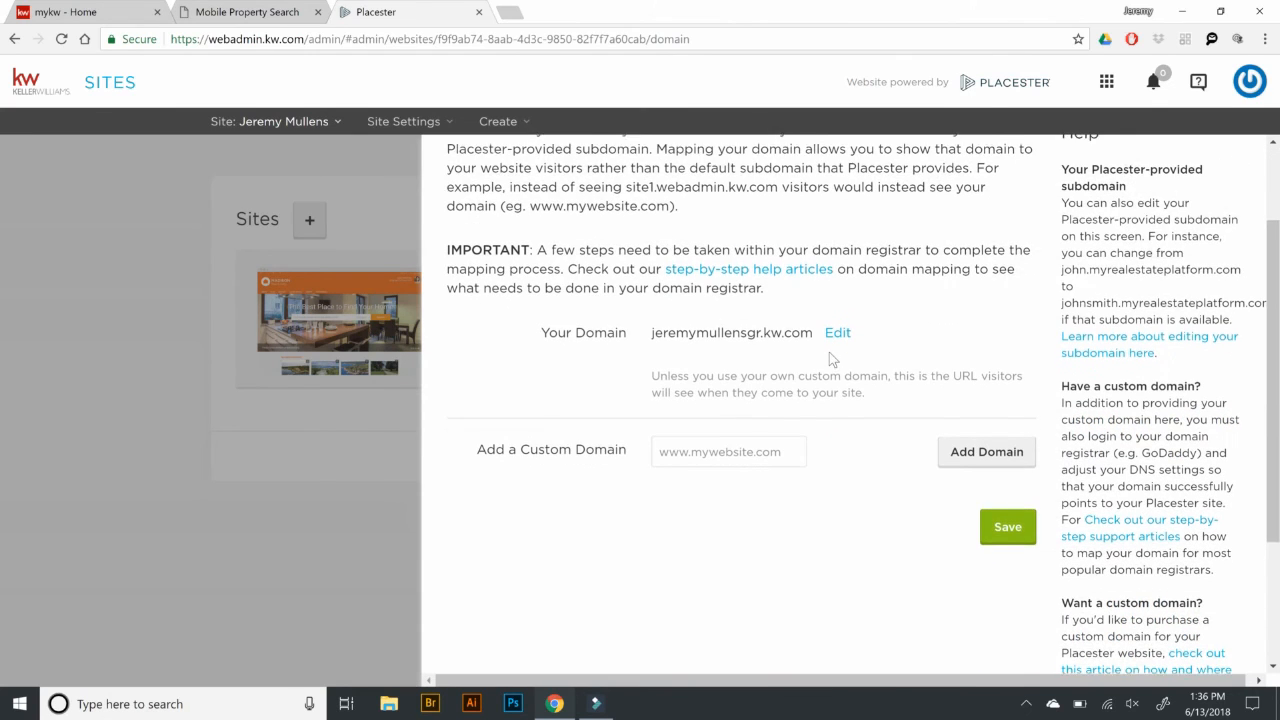
pyautogui.scroll(-1, 685, 504)
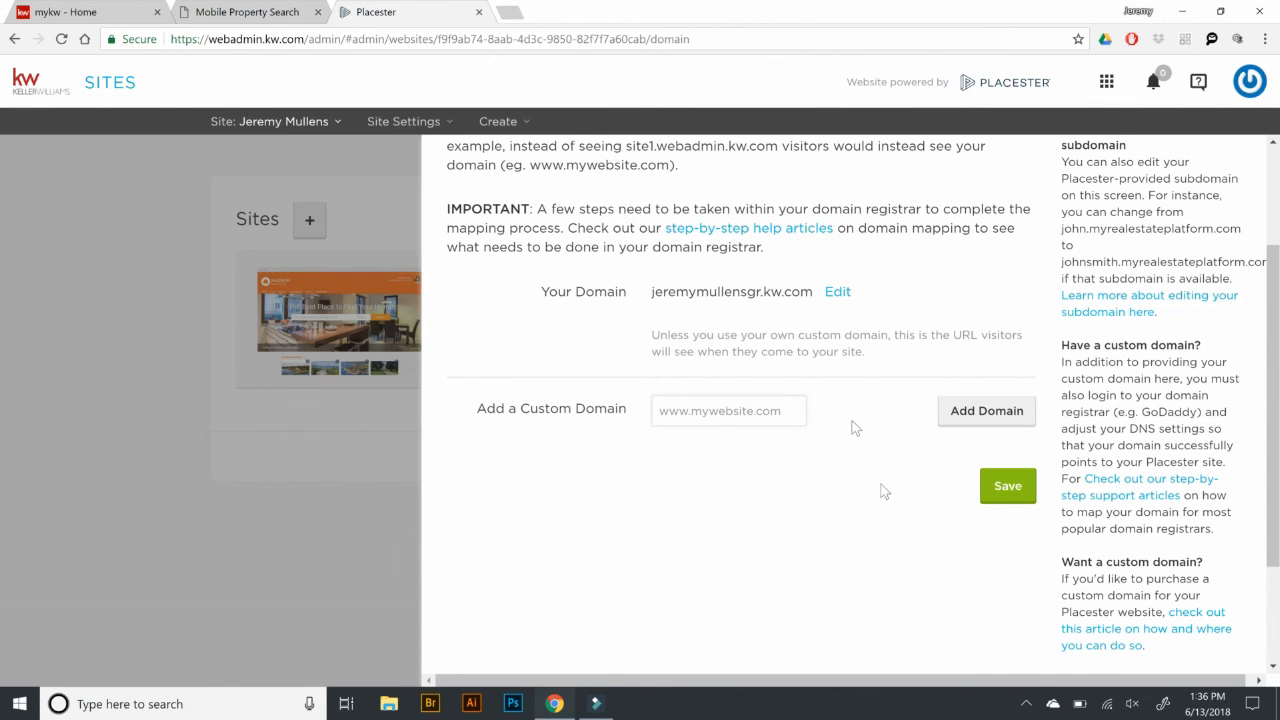
pyautogui.scroll(-2, 847, 393)
pyautogui.scroll(5, 847, 400)
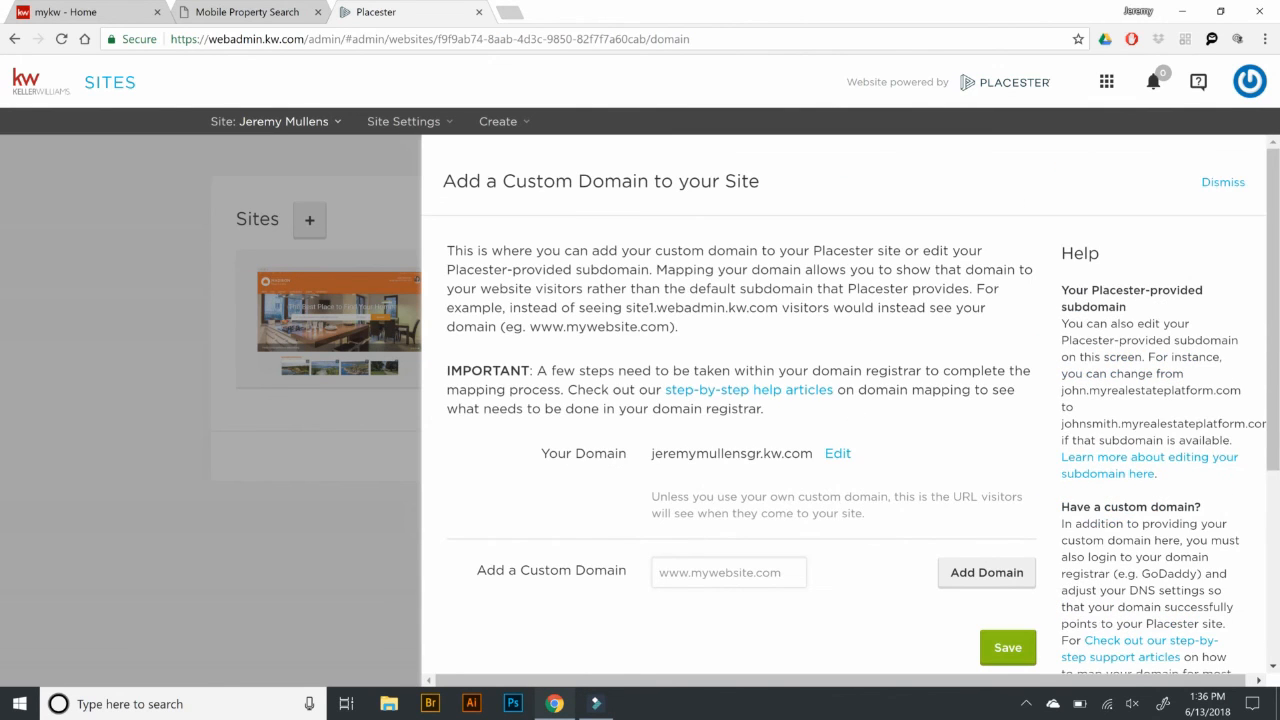
pyautogui.scroll(-1, 689, 545)
pyautogui.click(689, 542)
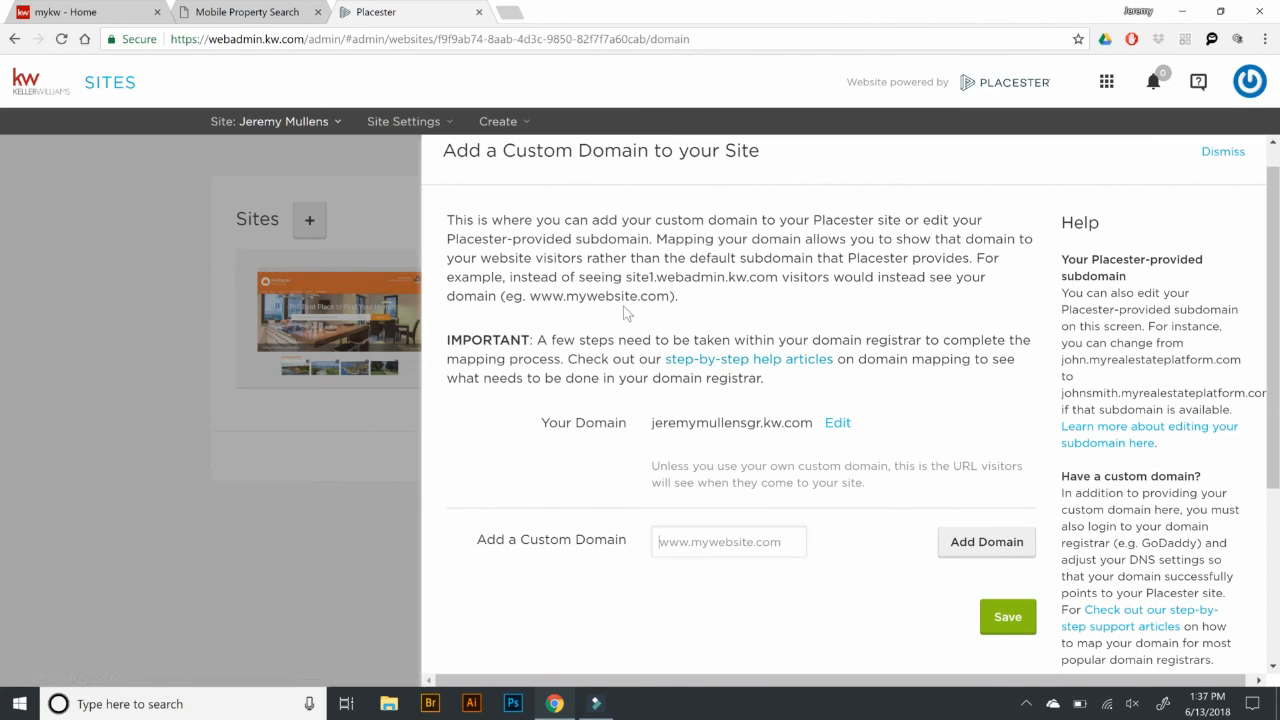
pyautogui.click(398, 130)
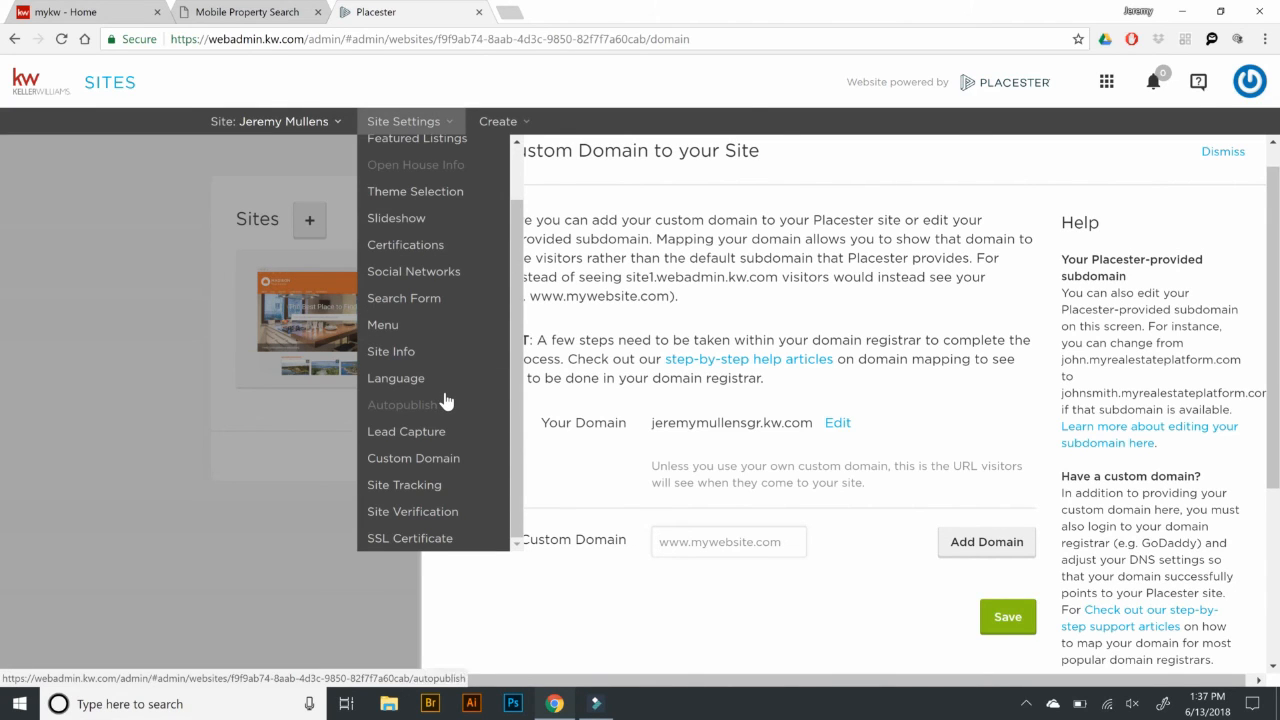
# Step: Open Site Tracking and scroll past the Google Analytics ID, AdWords conversion and Facebook Pixel fields
pyautogui.click(409, 491)
pyautogui.scroll(-1, 667, 369)
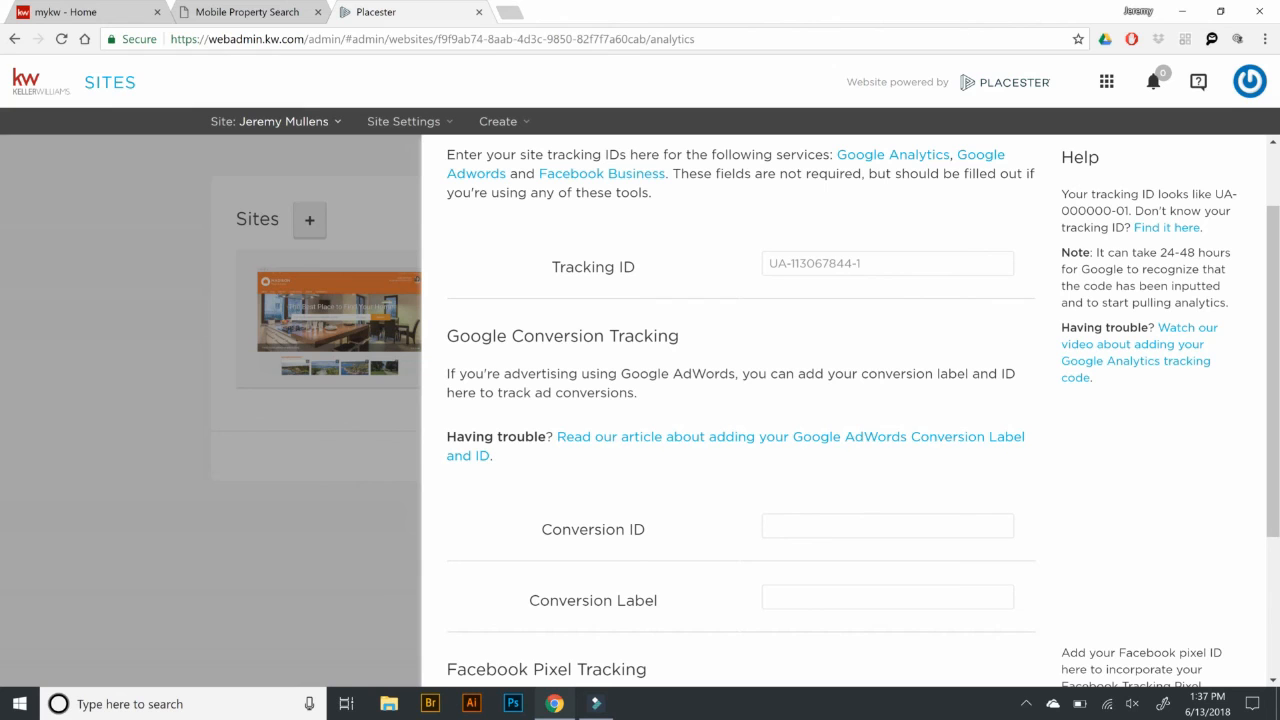
pyautogui.scroll(-2, 720, 312)
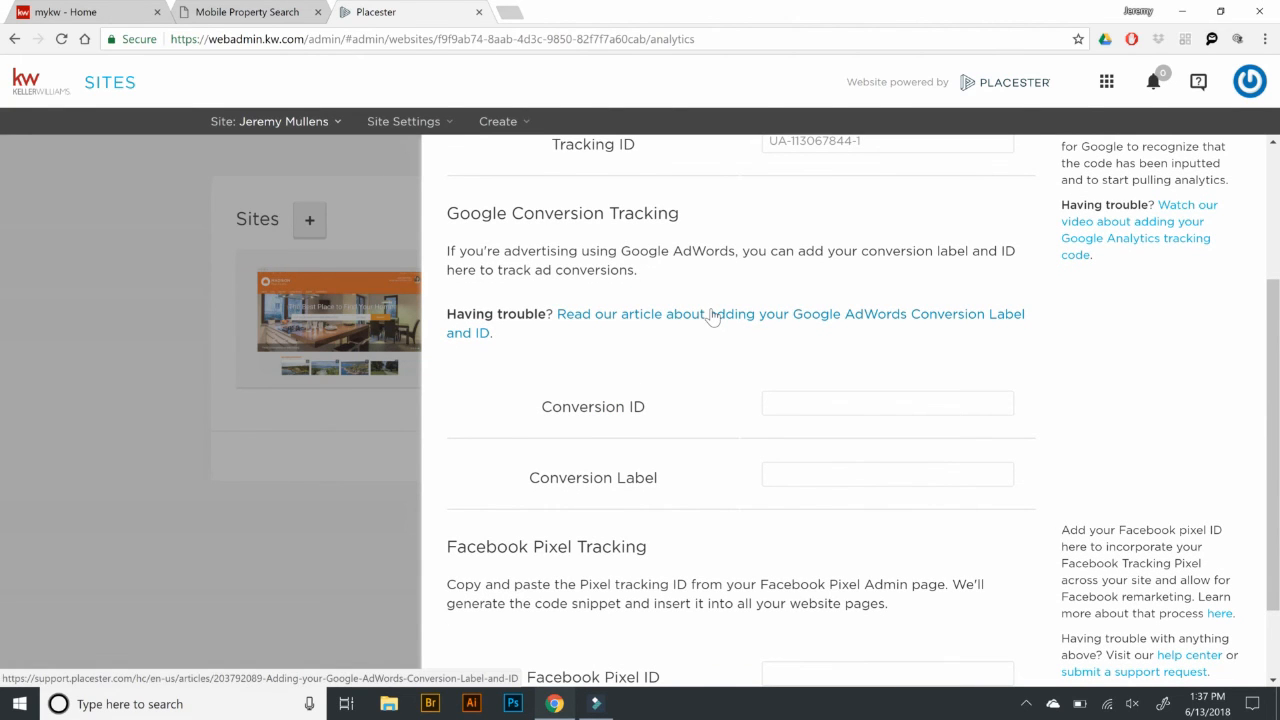
# Step: Search Google for 'google ana' in a new tab, open Google Analytics, and switch to the second Google account
pyautogui.click(507, 10)
pyautogui.write('google.com')
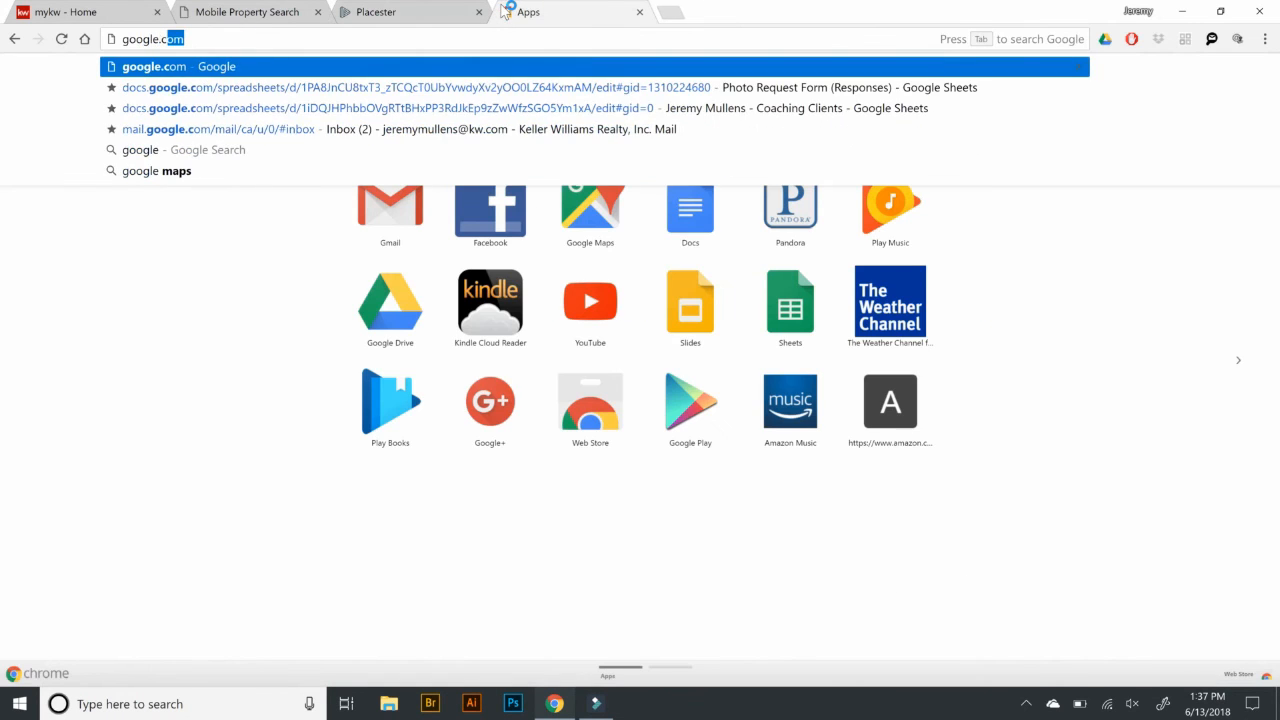
pyautogui.press('Return')
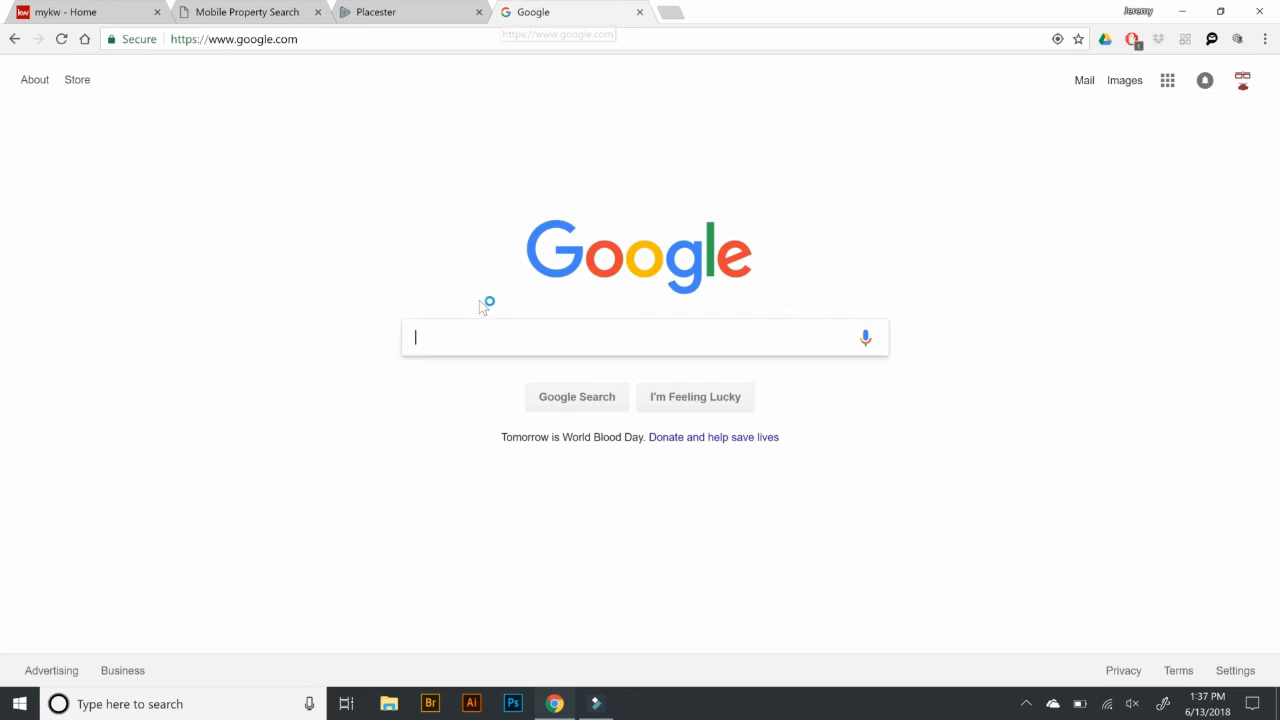
pyautogui.write('google ana')
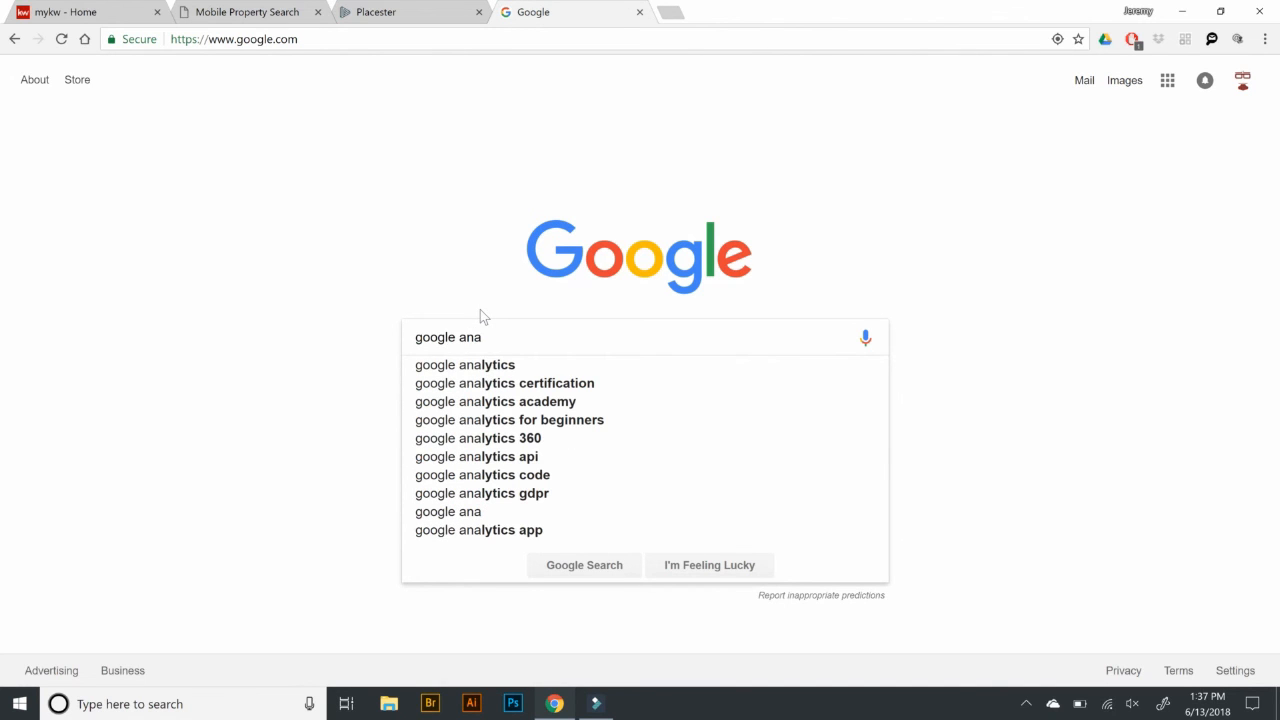
pyautogui.click(494, 362)
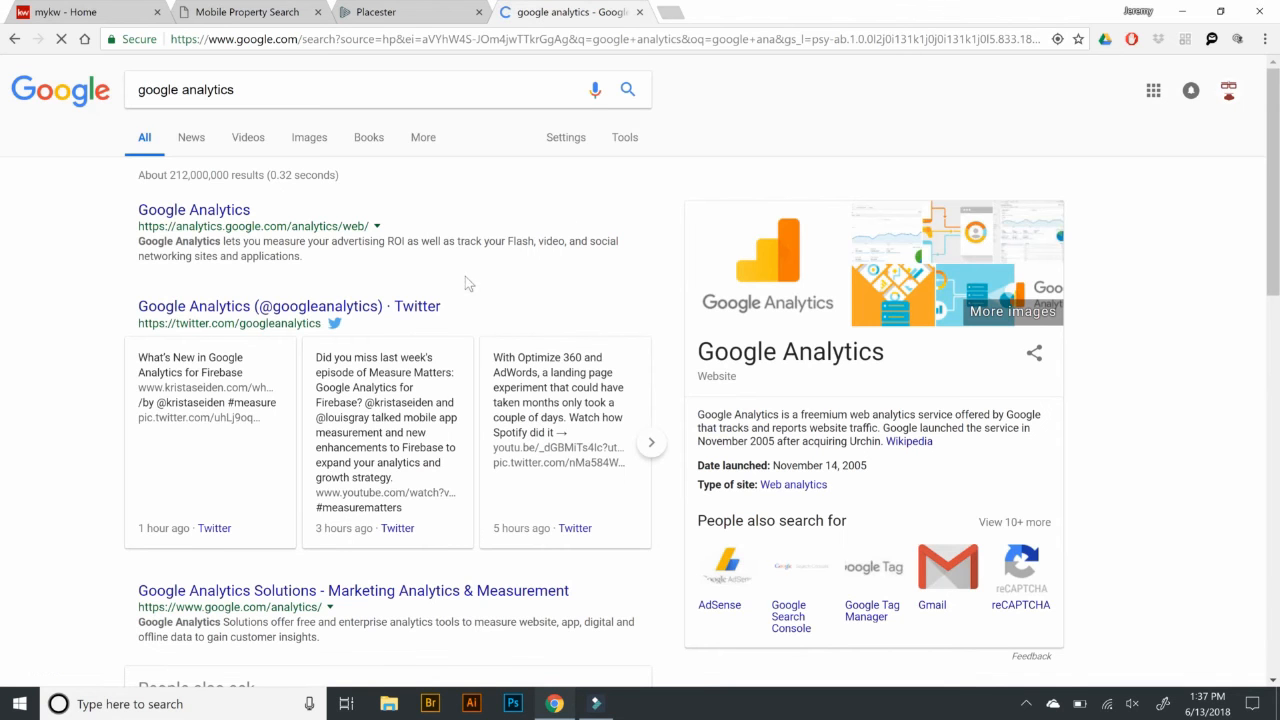
pyautogui.click(194, 211)
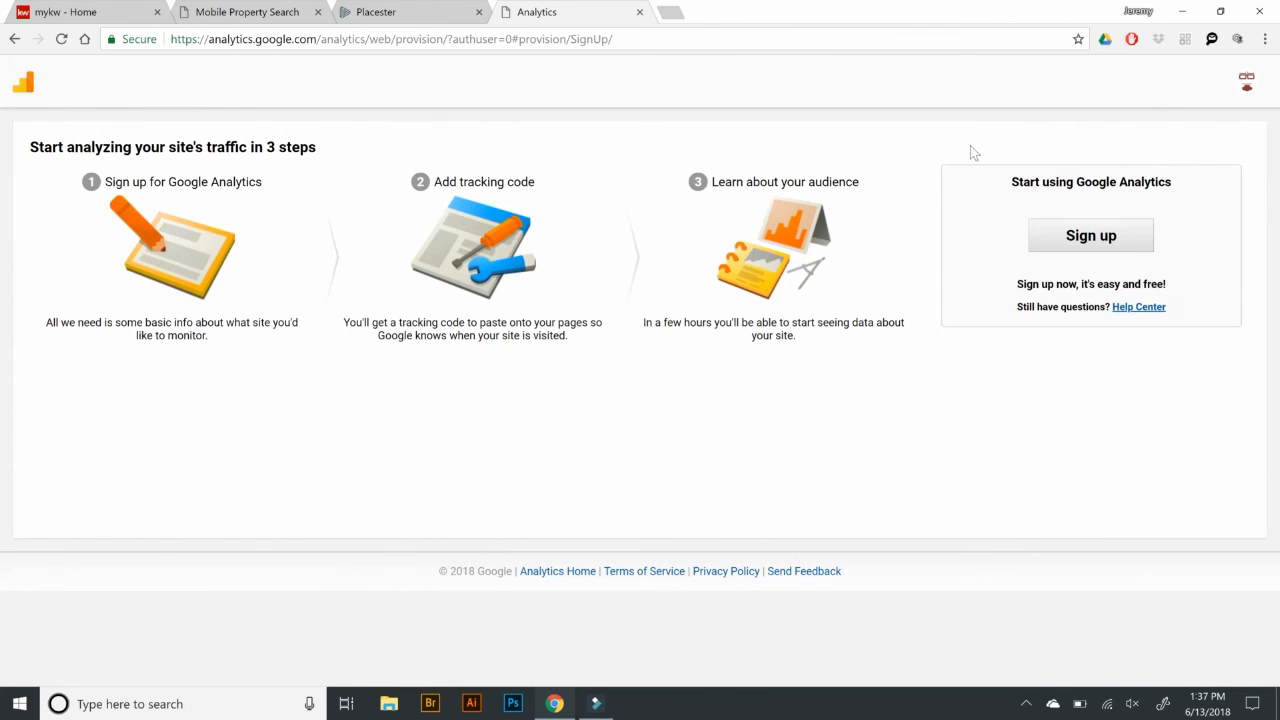
pyautogui.click(1244, 86)
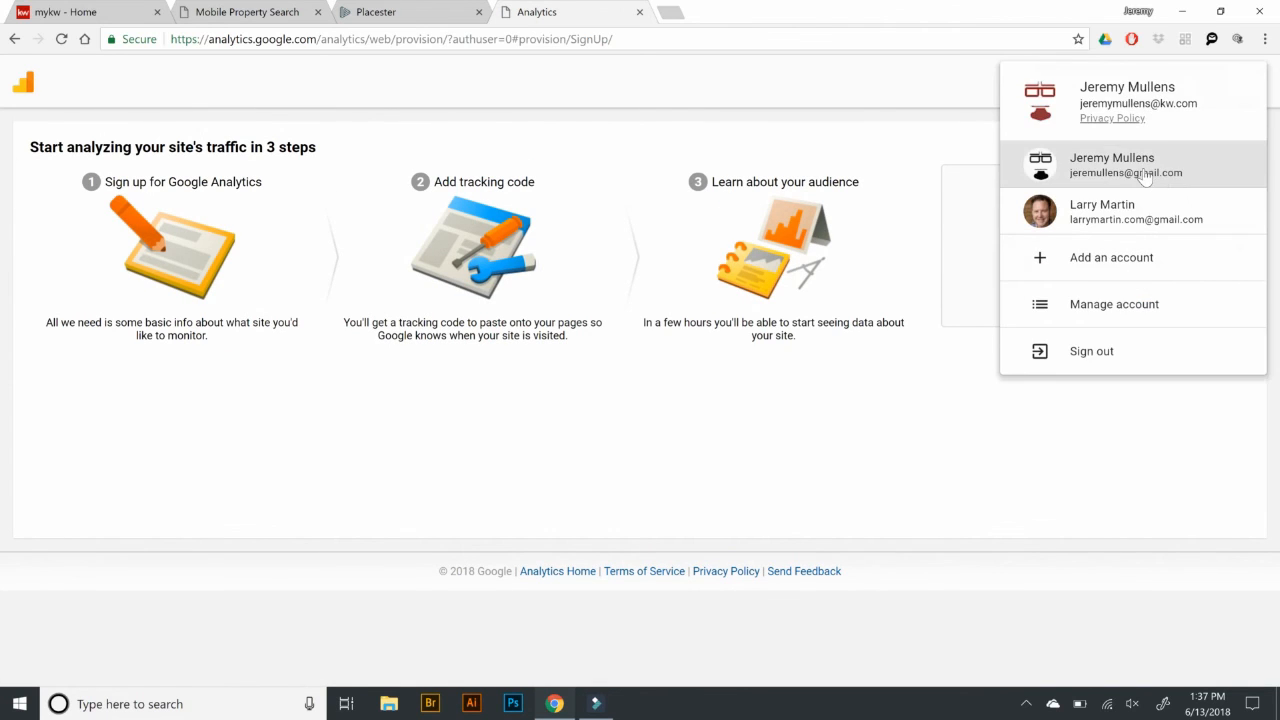
pyautogui.click(1146, 169)
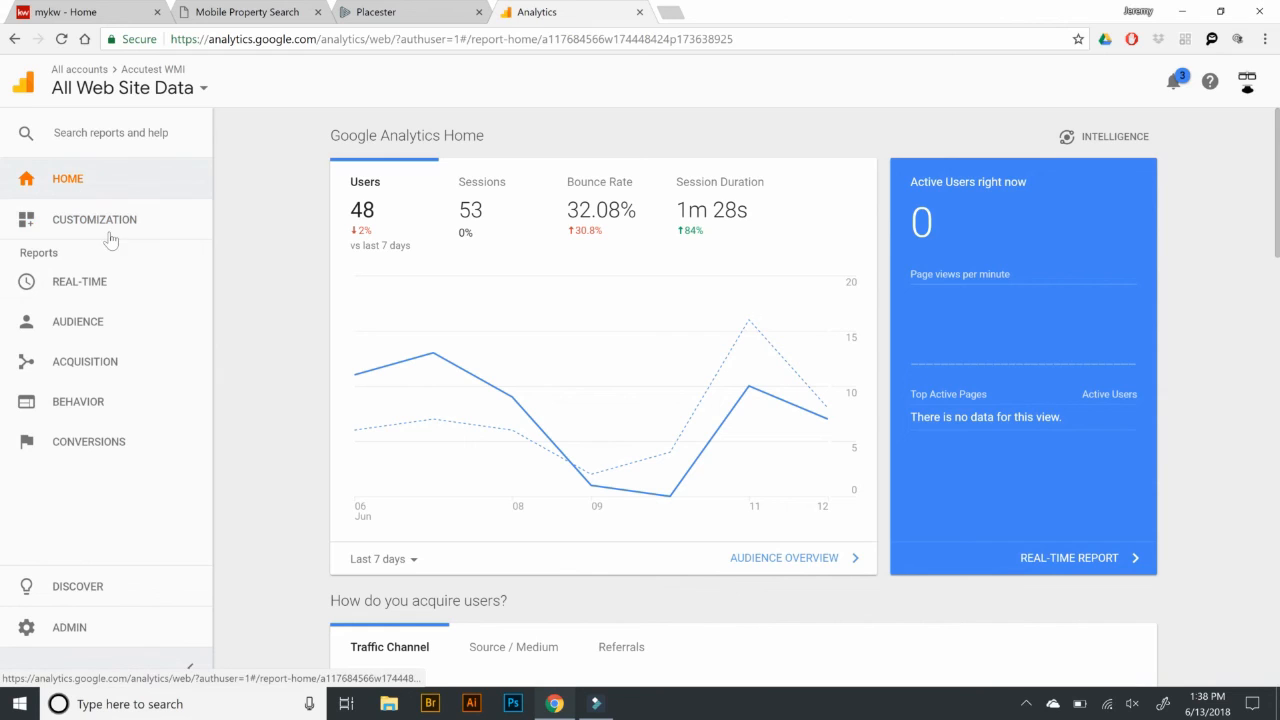
# Step: In the account chooser, pick the Placester account, the KW site property and its All Web Site Data view
pyautogui.click(179, 98)
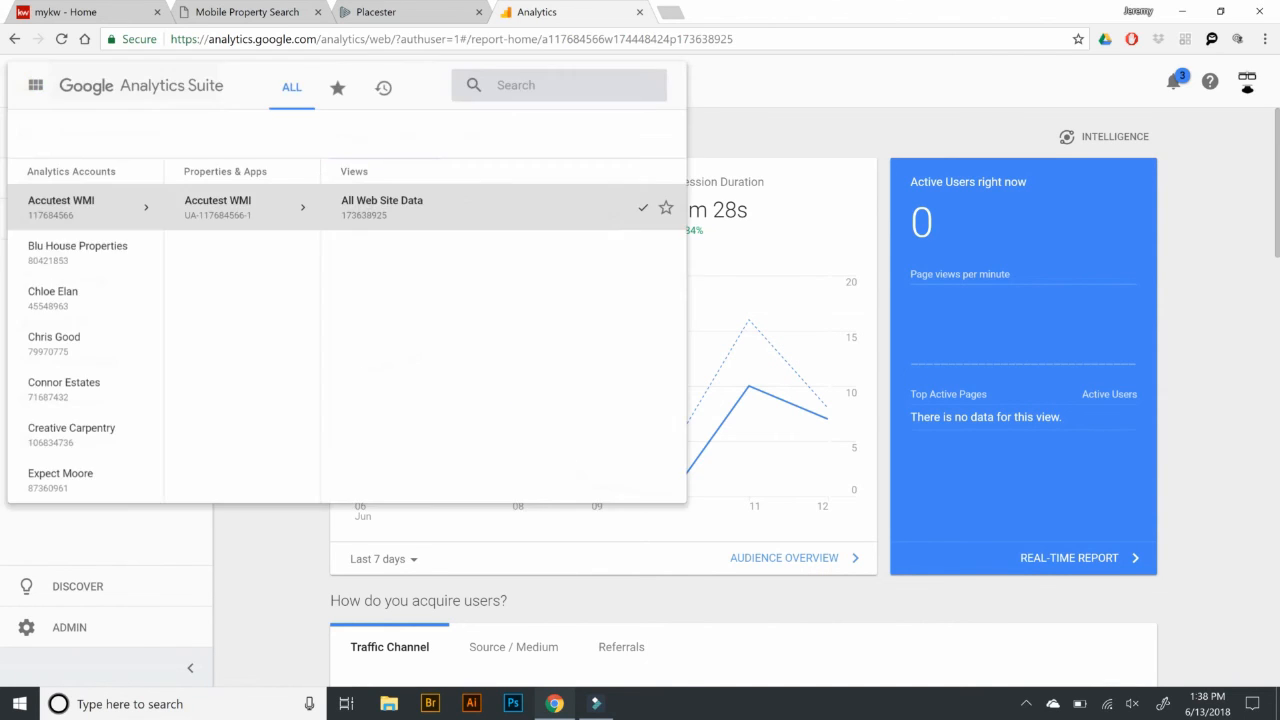
pyautogui.scroll(-3, 86, 293)
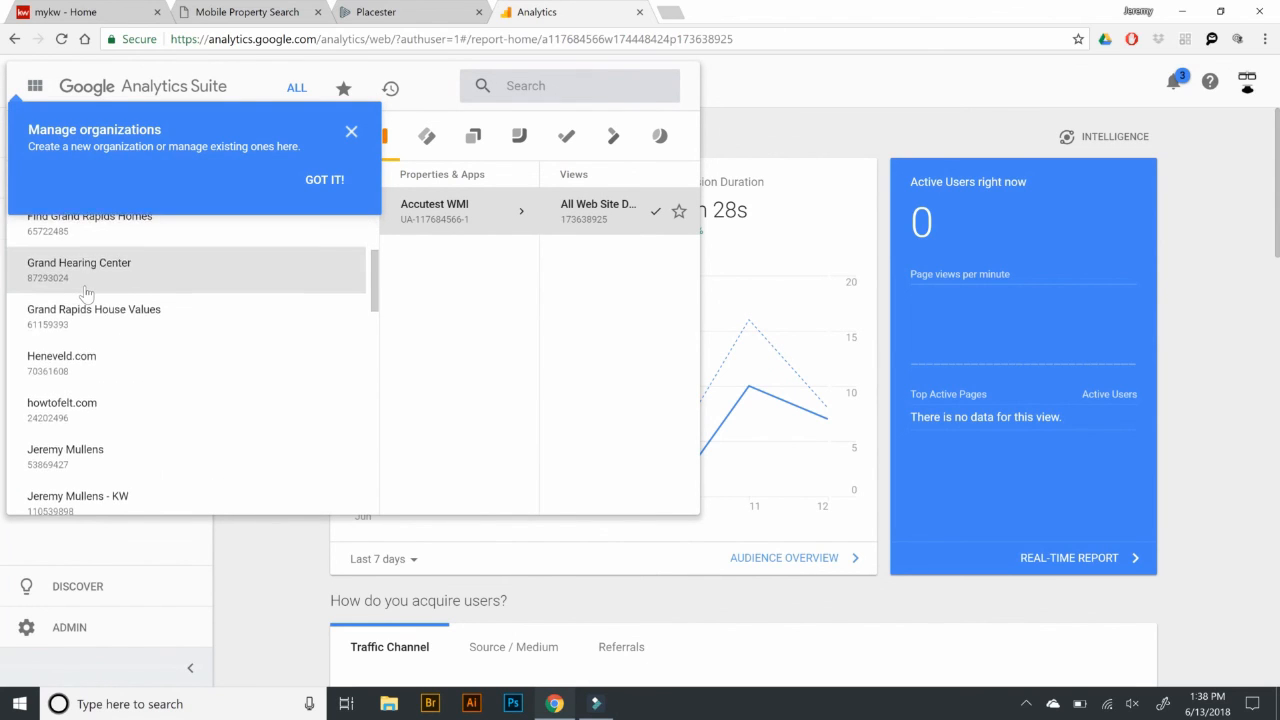
pyautogui.scroll(-2, 86, 293)
pyautogui.click(89, 343)
pyautogui.scroll(2, 88, 346)
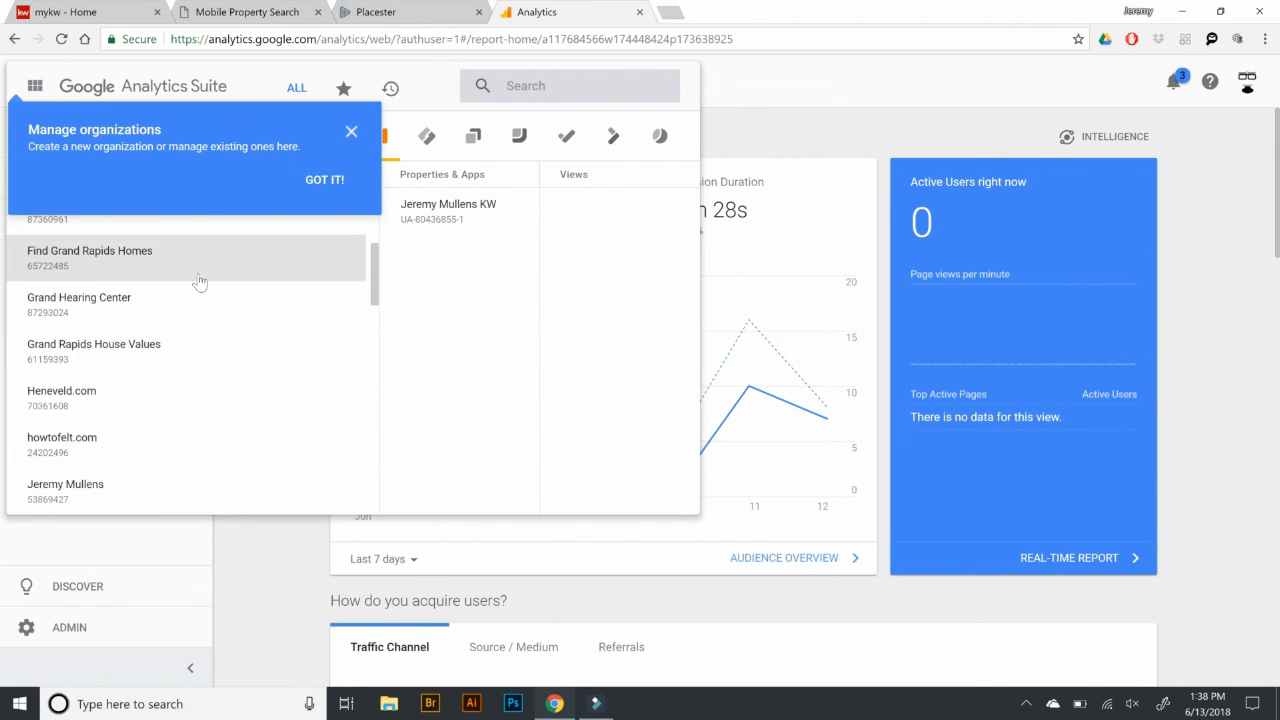
pyautogui.click(452, 221)
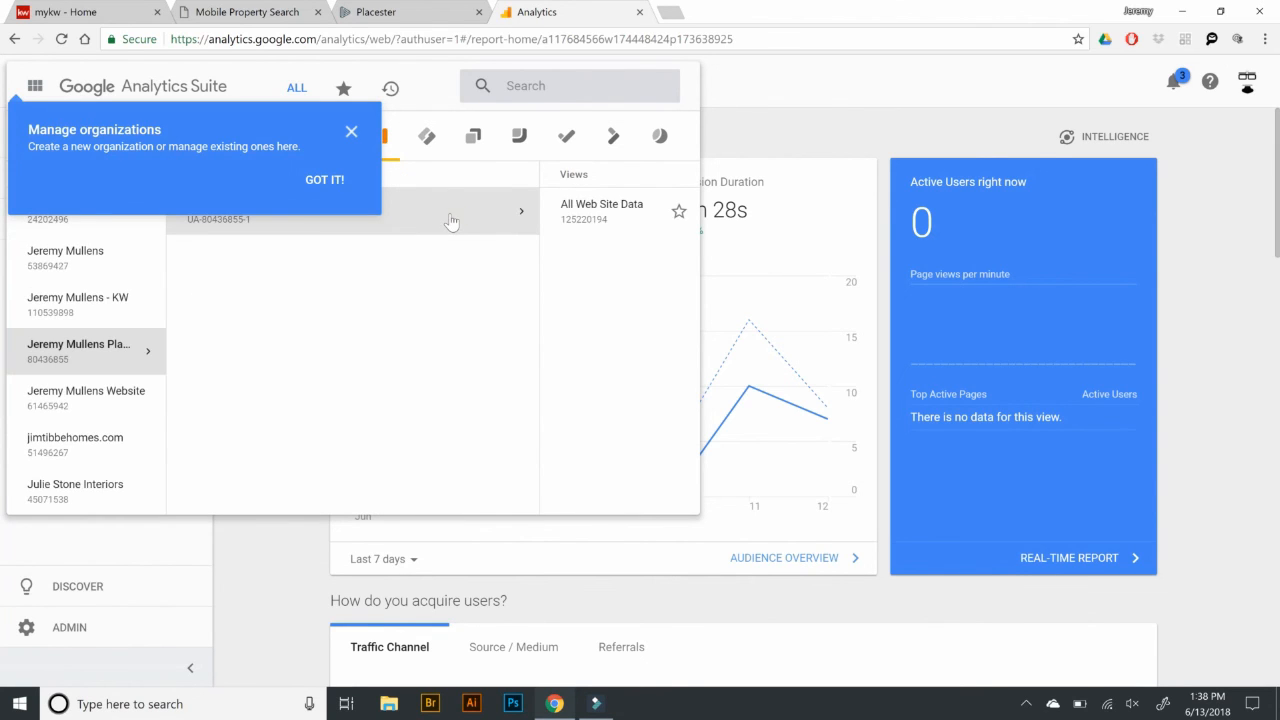
pyautogui.click(582, 207)
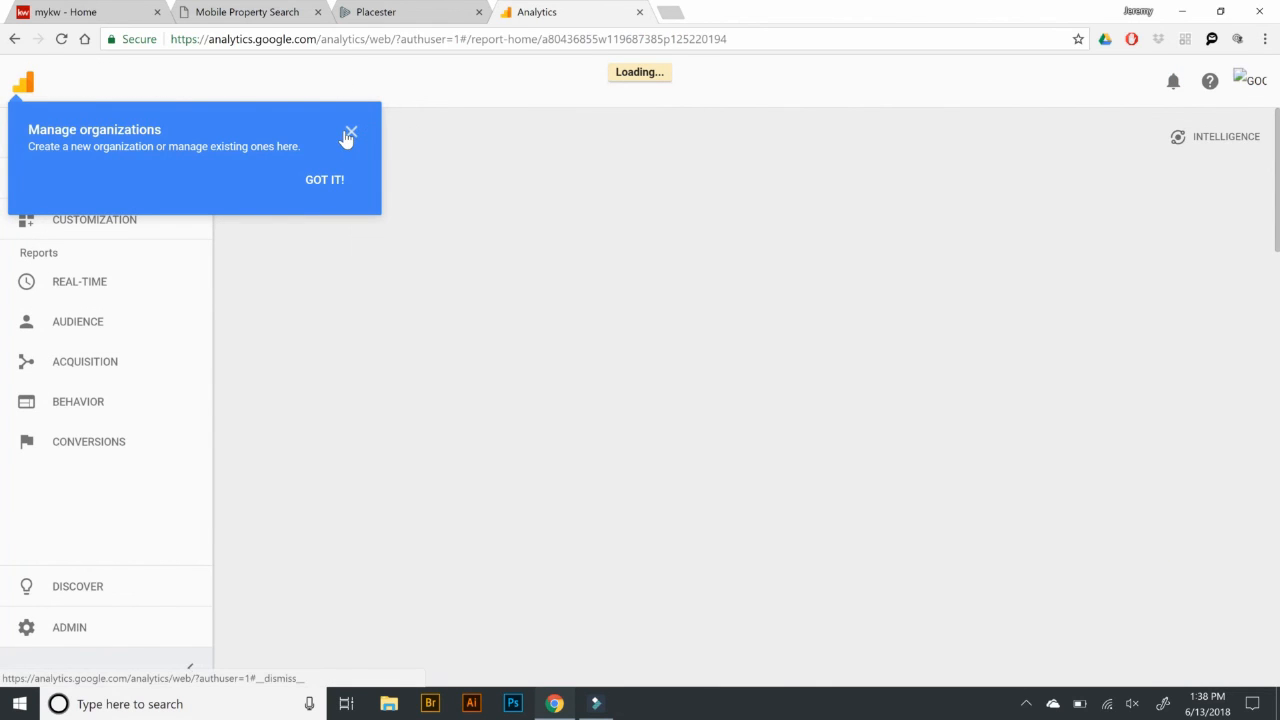
# Step: Dismiss the manage organizations tip, review the zero-user home dashboard, and expand the Audience reports
pyautogui.click(350, 134)
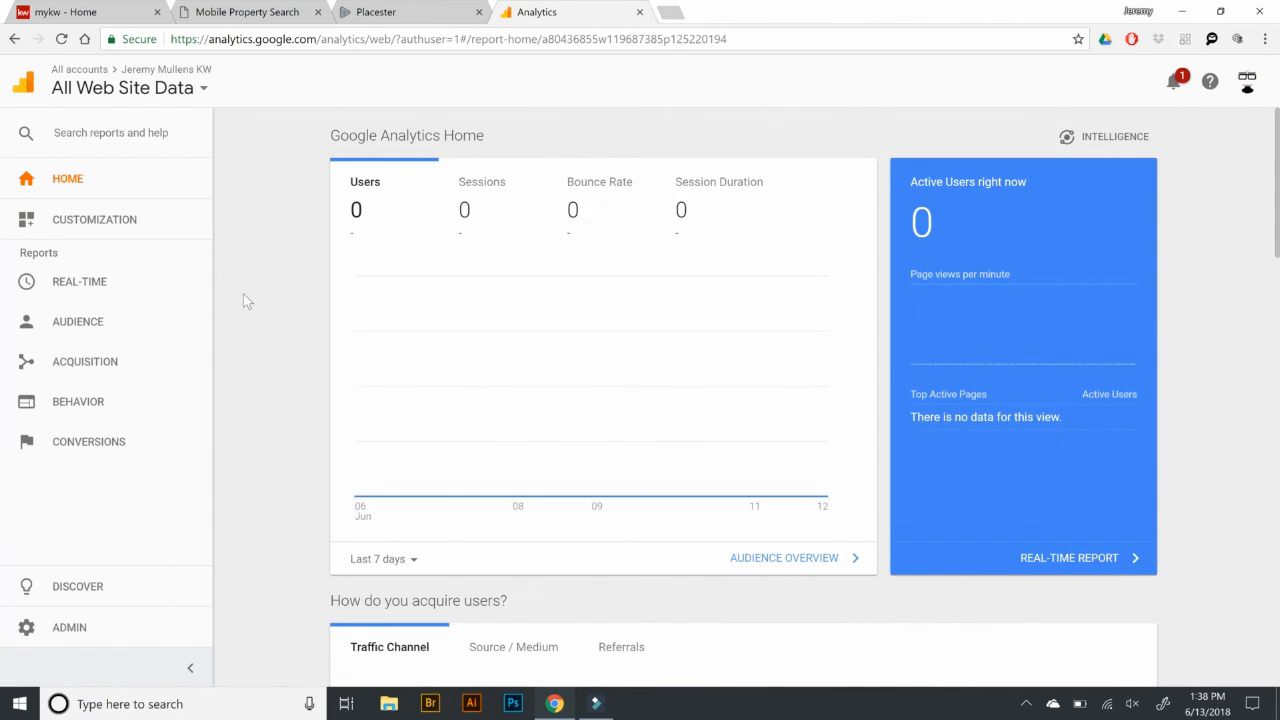
pyautogui.scroll(-2, 243, 293)
pyautogui.scroll(-2, 243, 293)
pyautogui.scroll(-9, 247, 301)
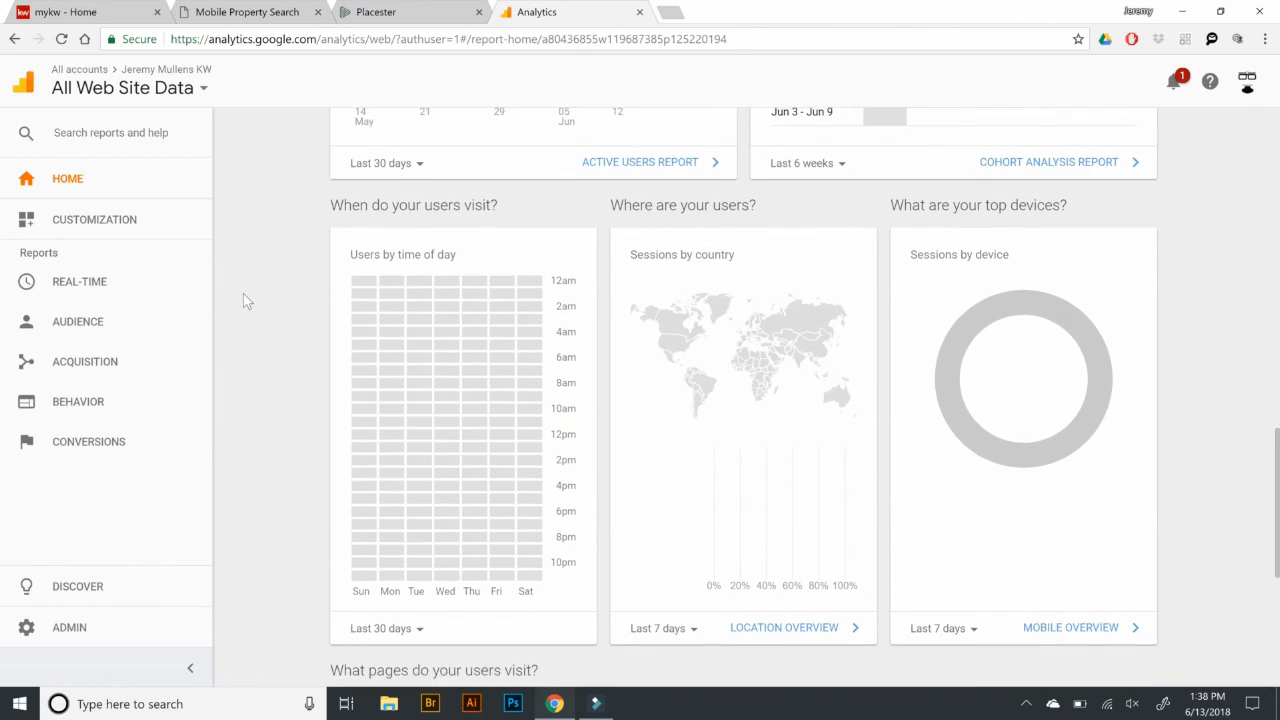
pyautogui.scroll(9, 247, 301)
pyautogui.scroll(4, 267, 304)
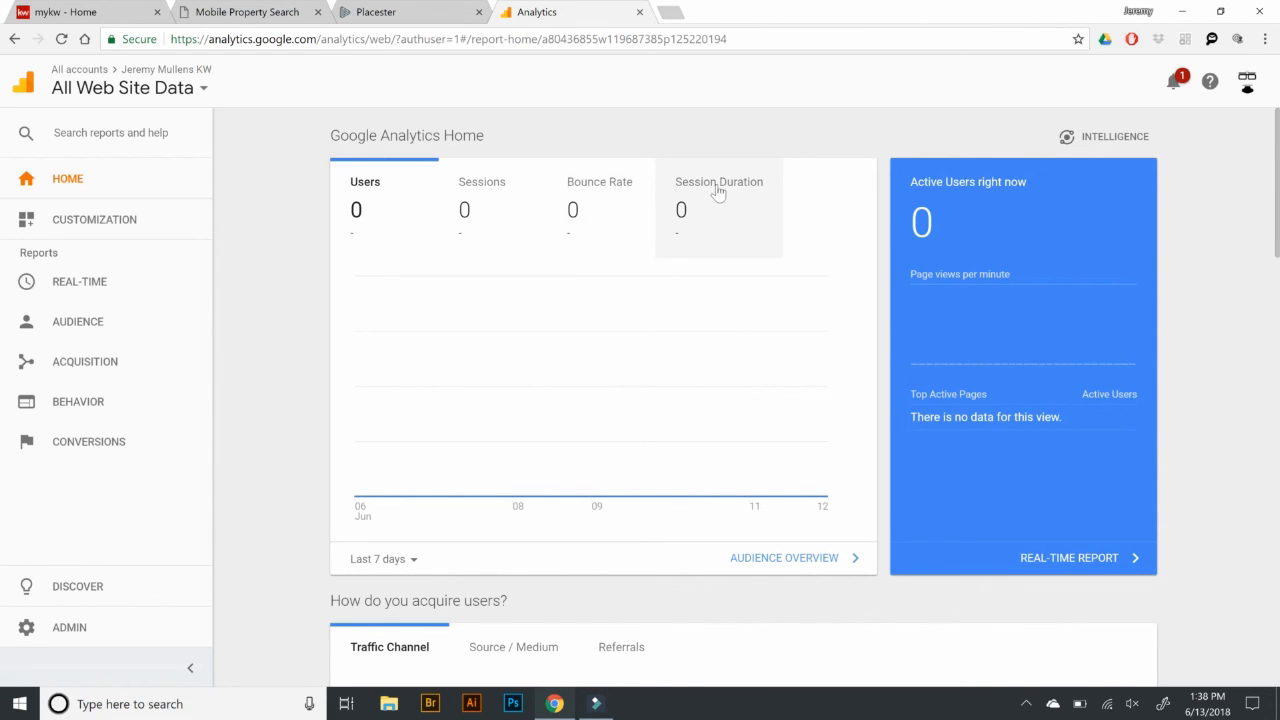
pyautogui.scroll(-2, 724, 234)
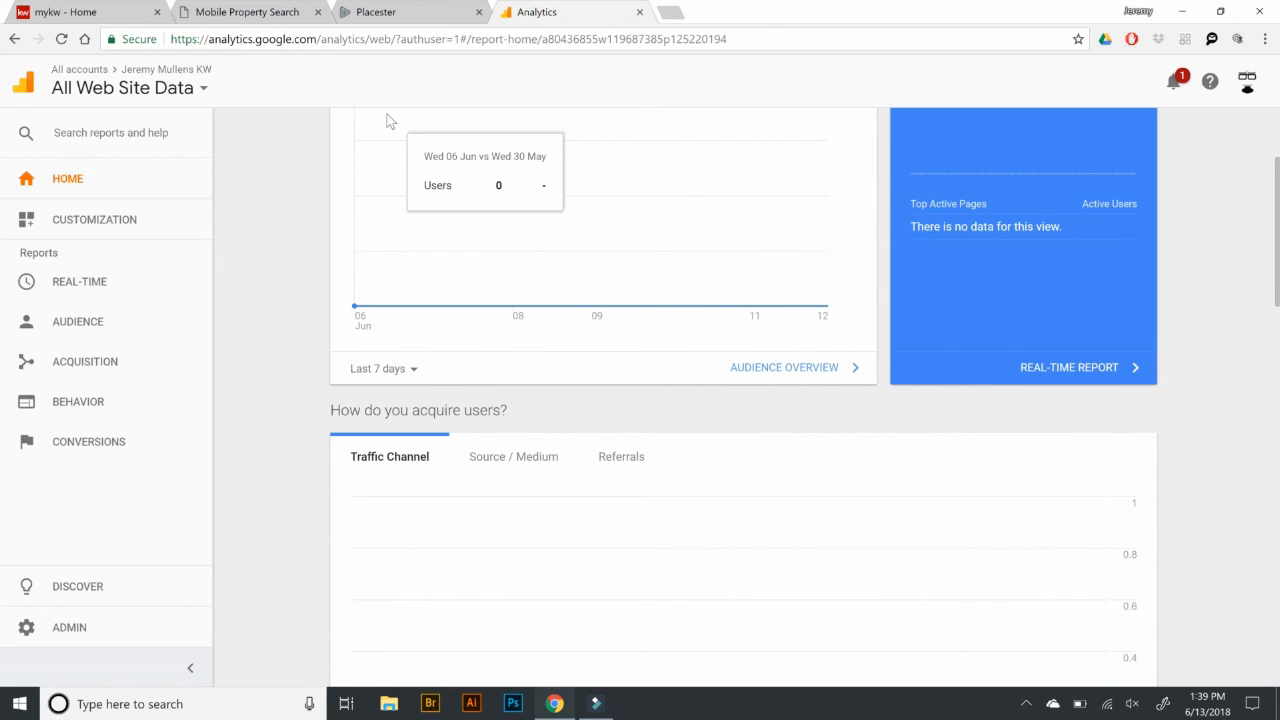
pyautogui.click(88, 324)
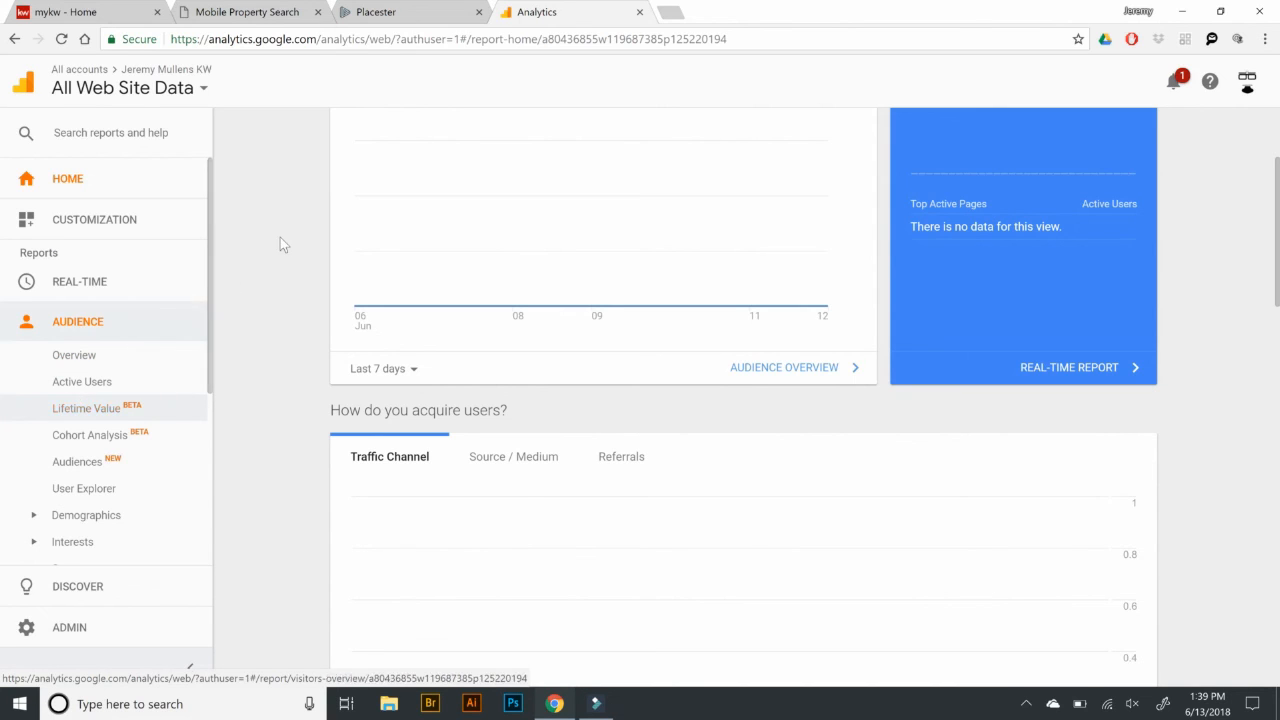
# Step: Close the Analytics tab, scroll Placester's tracking panel down to the Facebook Pixel field, then open Site Settings
pyautogui.click(639, 12)
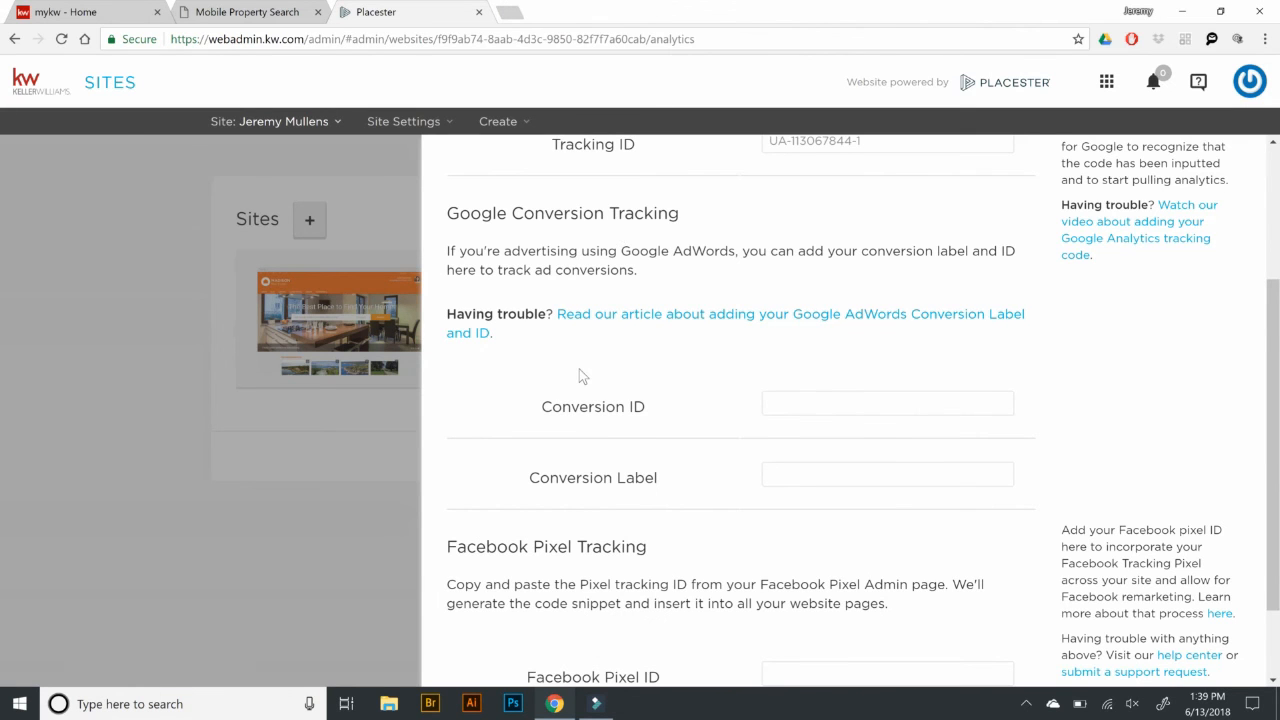
pyautogui.scroll(-1, 582, 375)
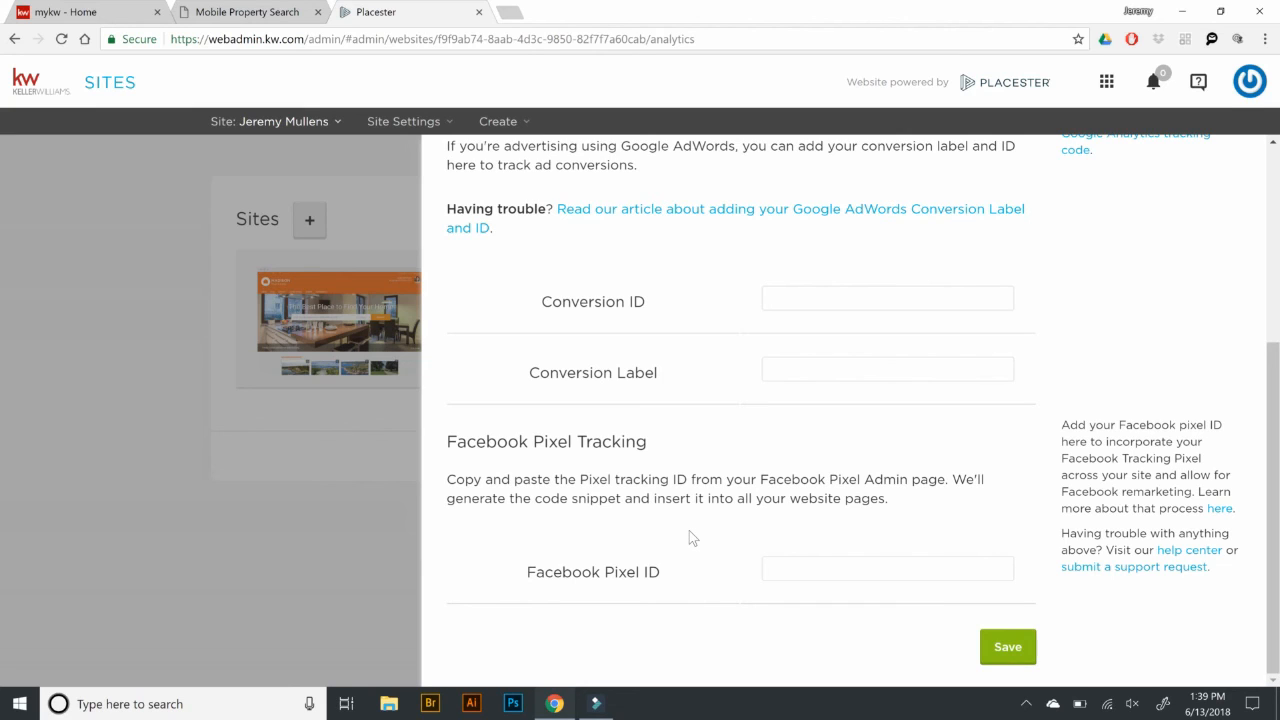
pyautogui.click(403, 121)
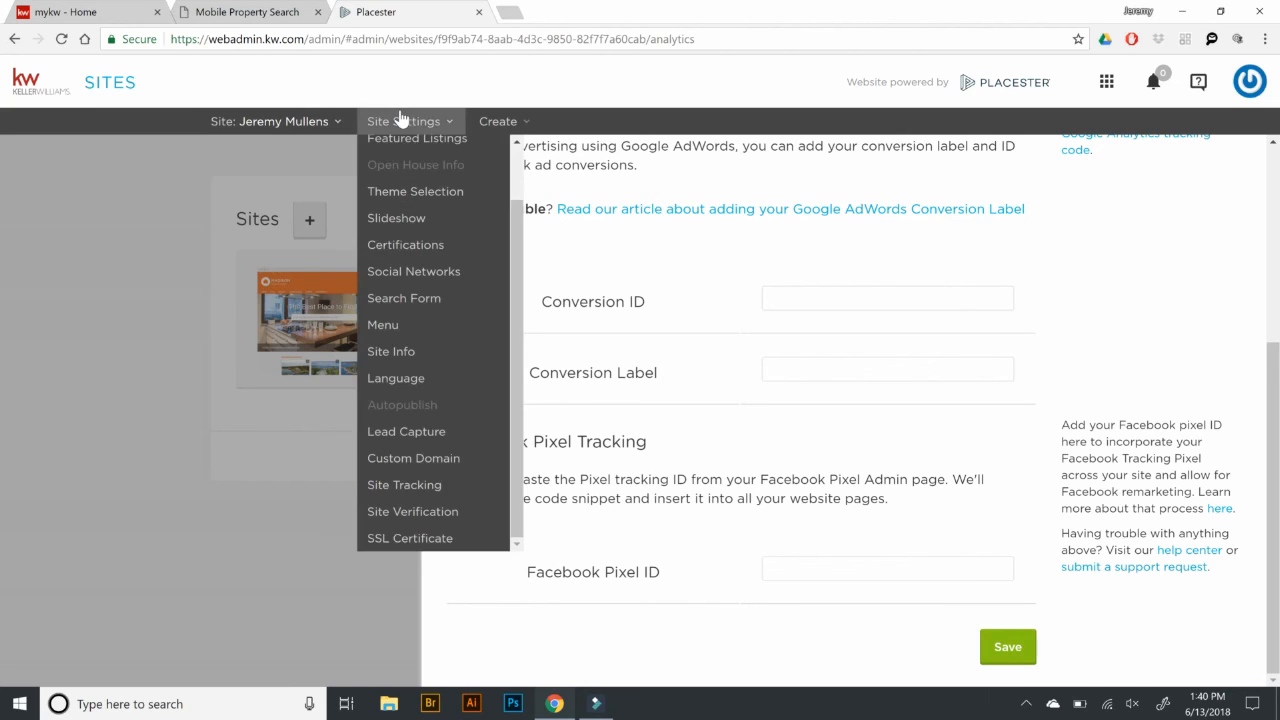
# Step: Review the Site Verification and SSL Certificate (HTTPS on) settings, then close back to the Sites list
pyautogui.click(424, 514)
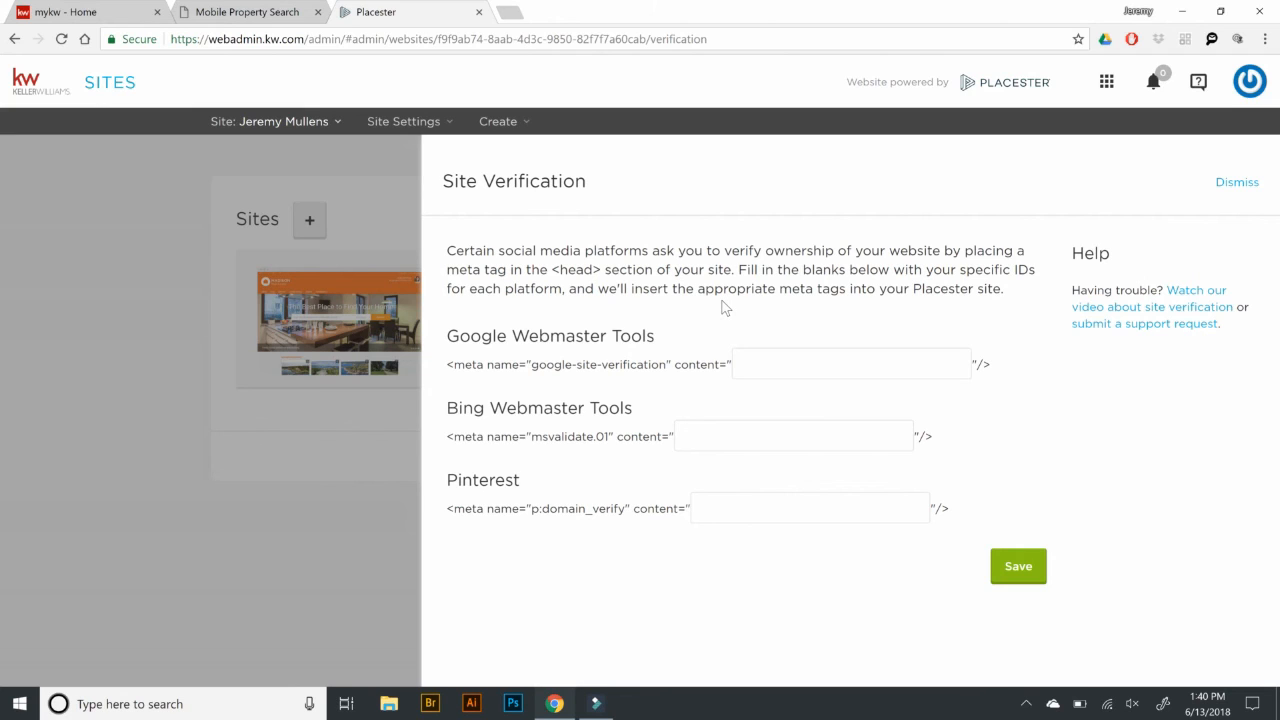
pyautogui.moveTo(386, 130)
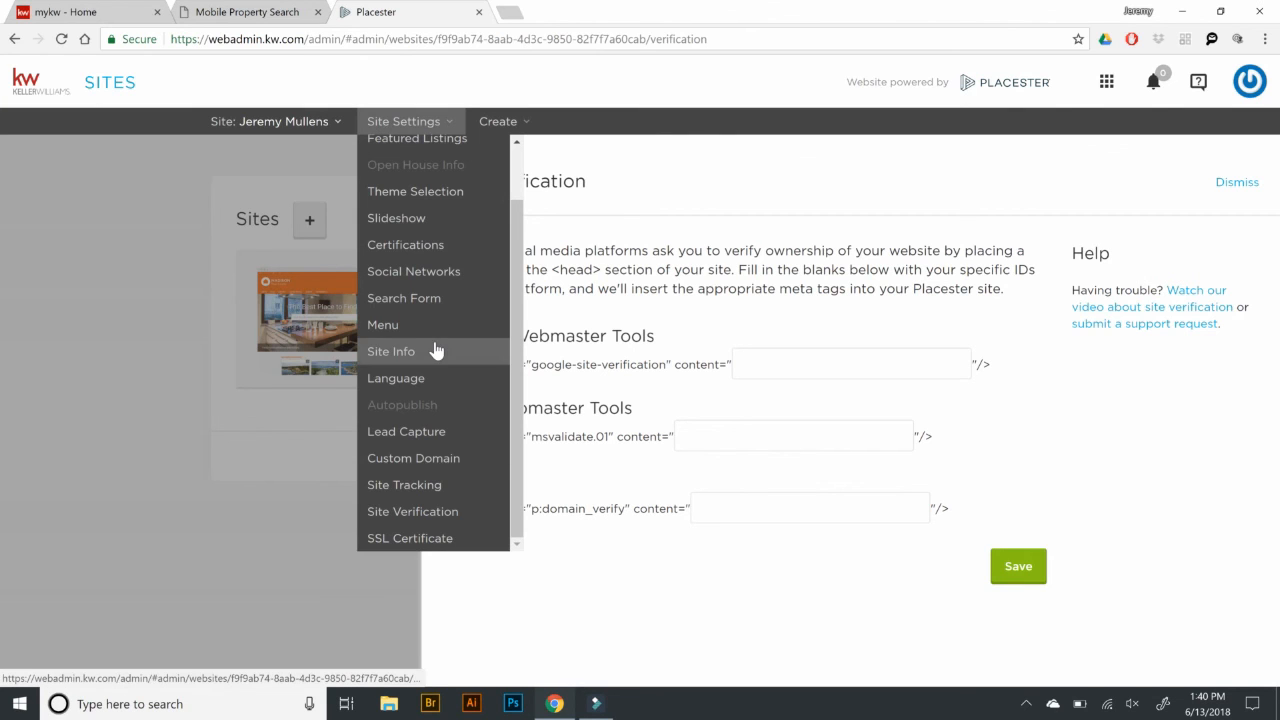
pyautogui.click(388, 538)
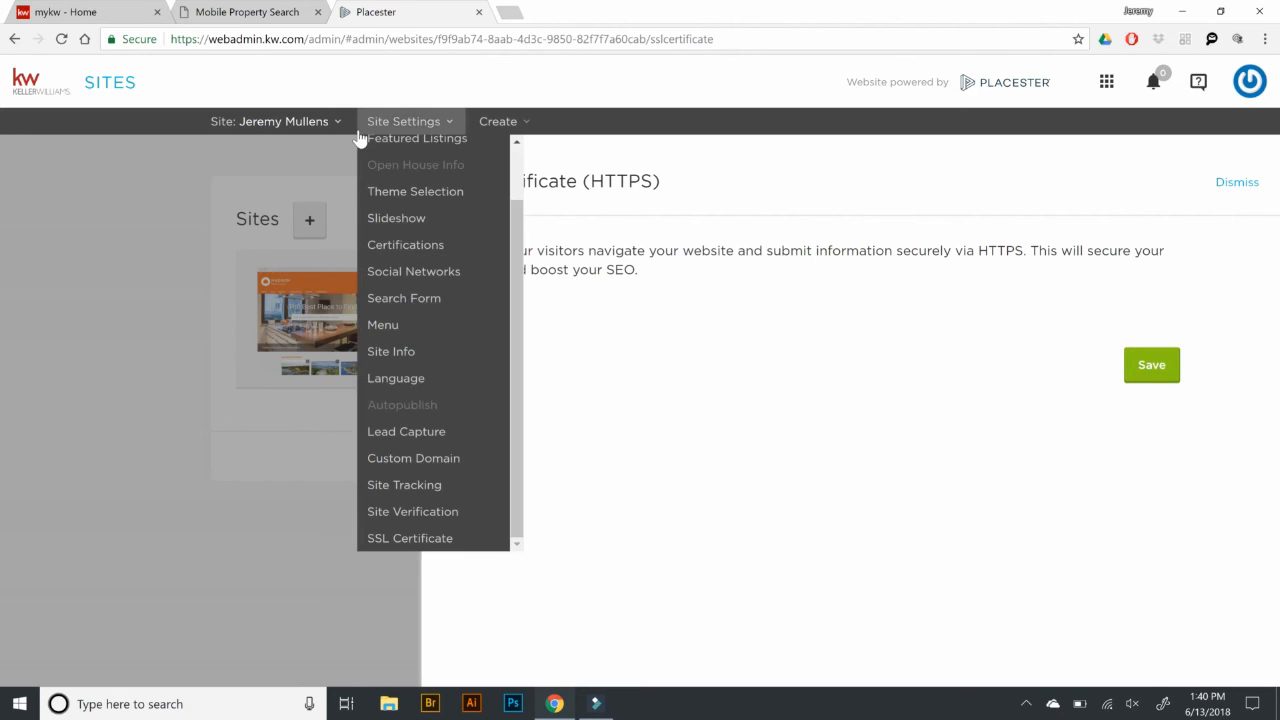
pyautogui.click(262, 11)
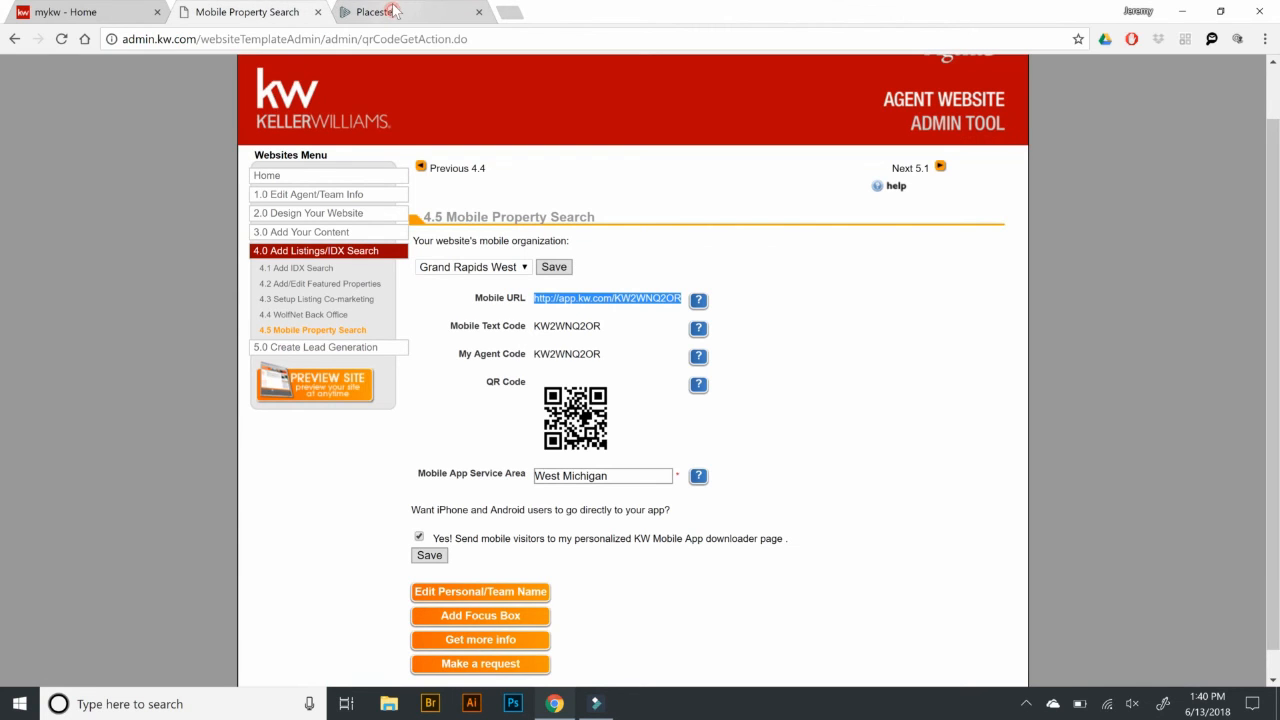
pyautogui.click(392, 11)
pyautogui.moveTo(280, 122)
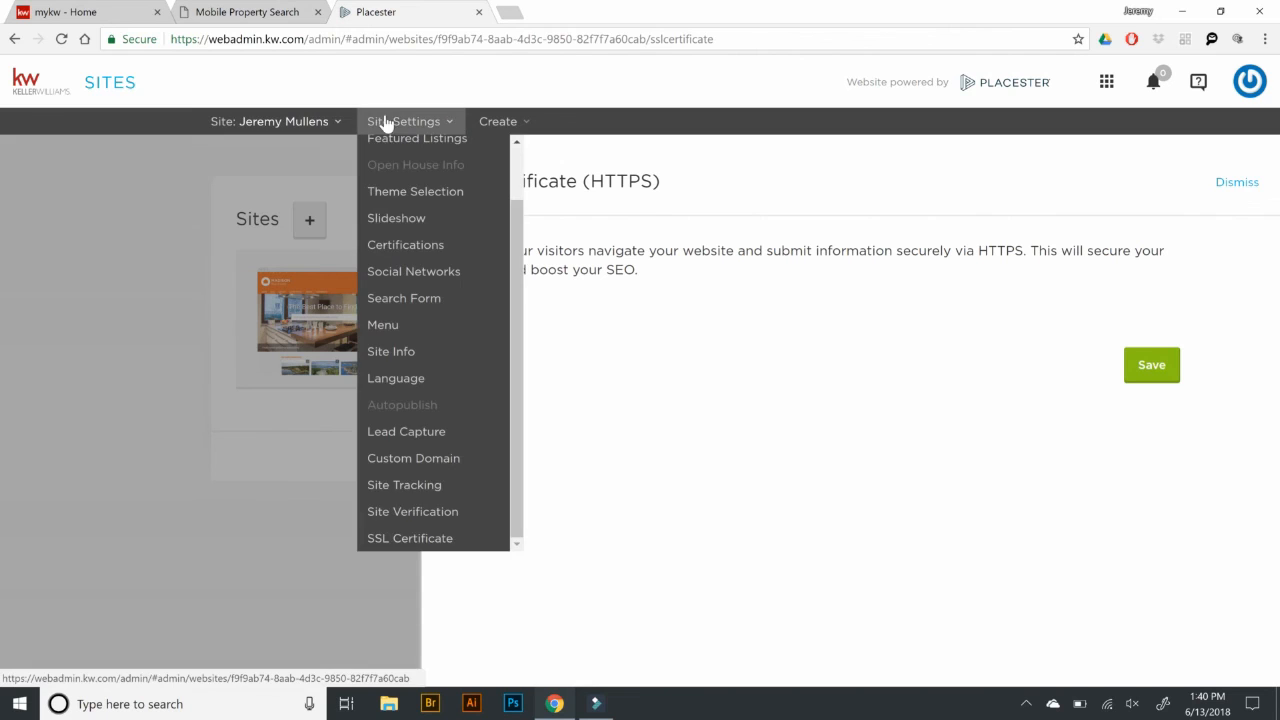
pyautogui.click(258, 201)
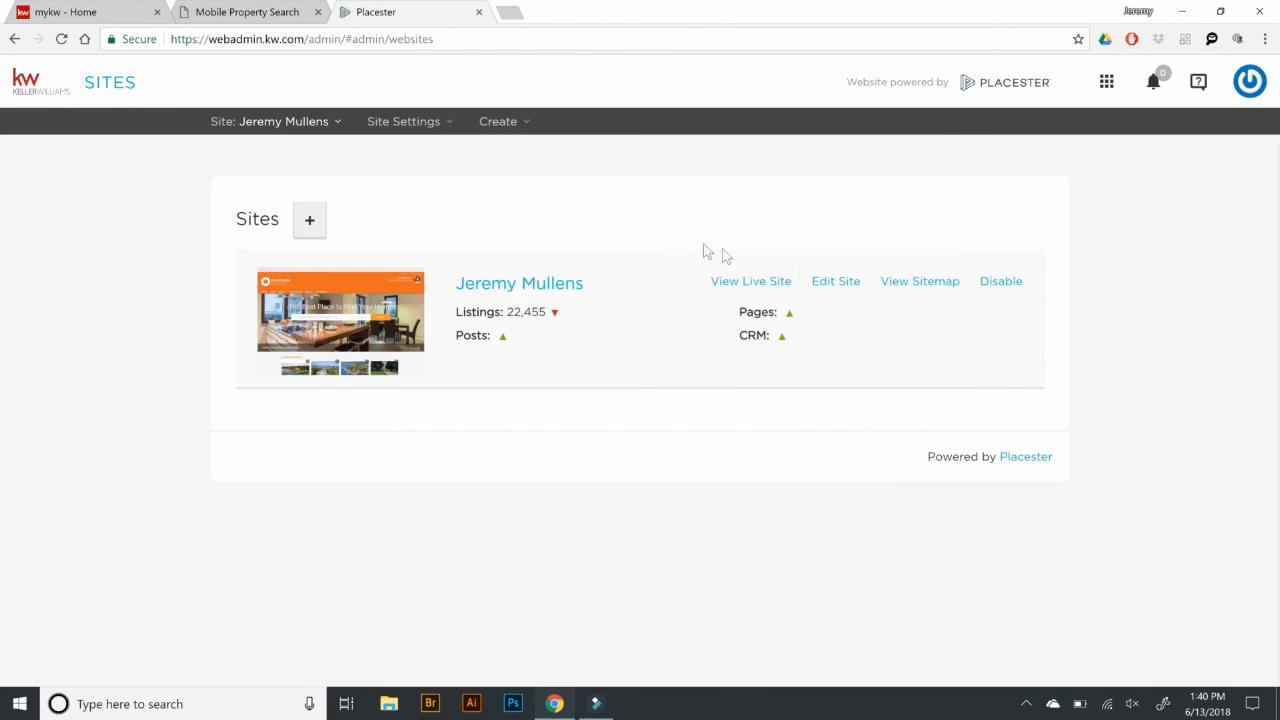
# Step: Open View Live Site and check the home page loads over HTTPS on its new kw.com subdomain
pyautogui.click(762, 285)
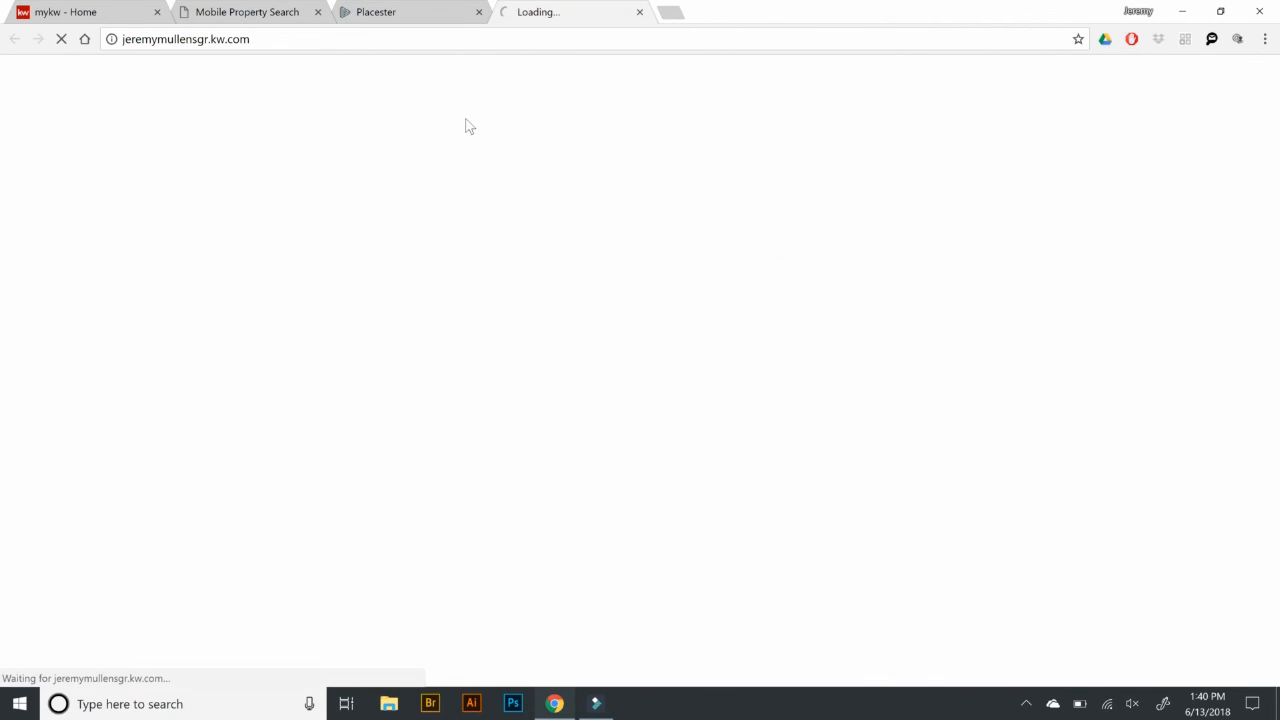
pyautogui.click(282, 40)
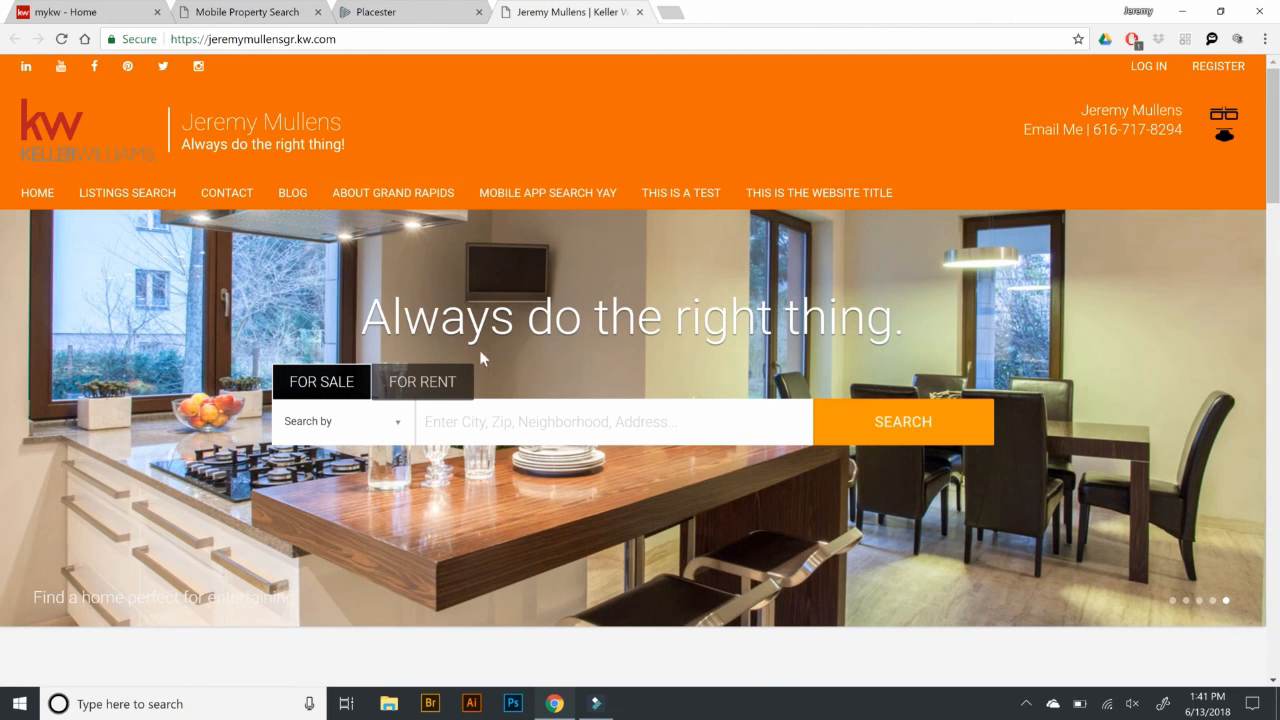
pyautogui.click(596, 703)
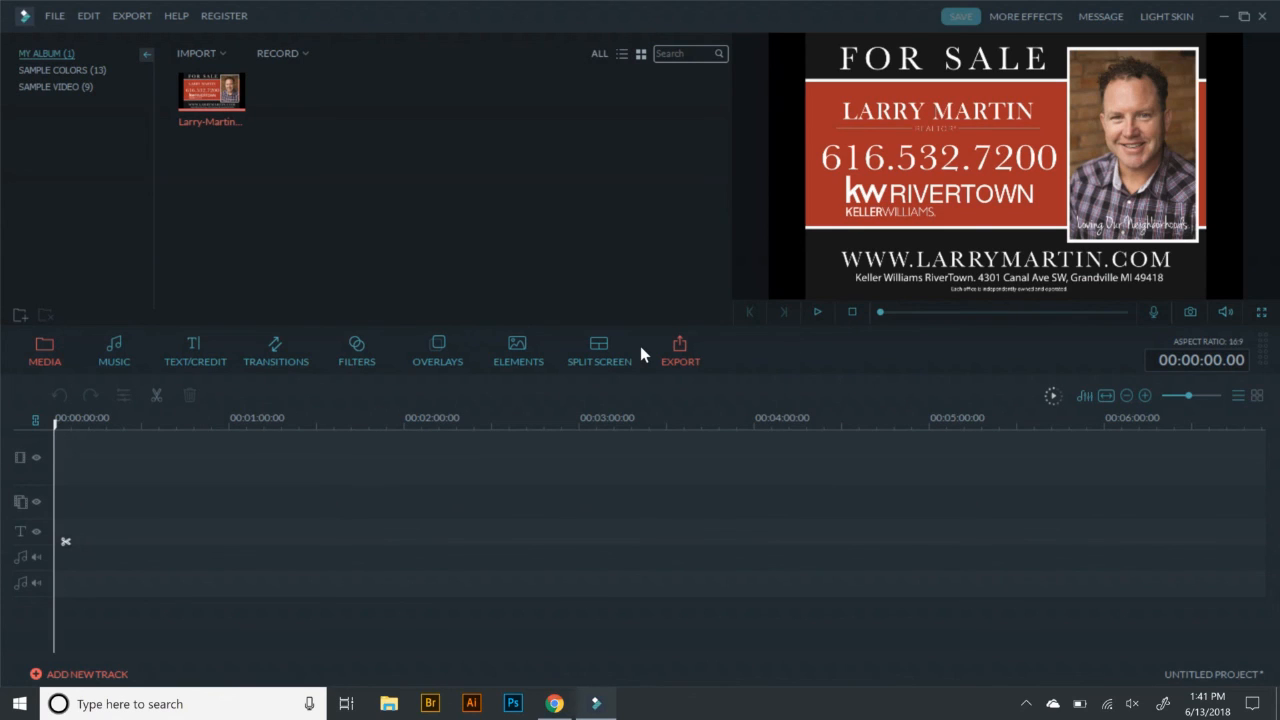
pyautogui.click(1221, 16)
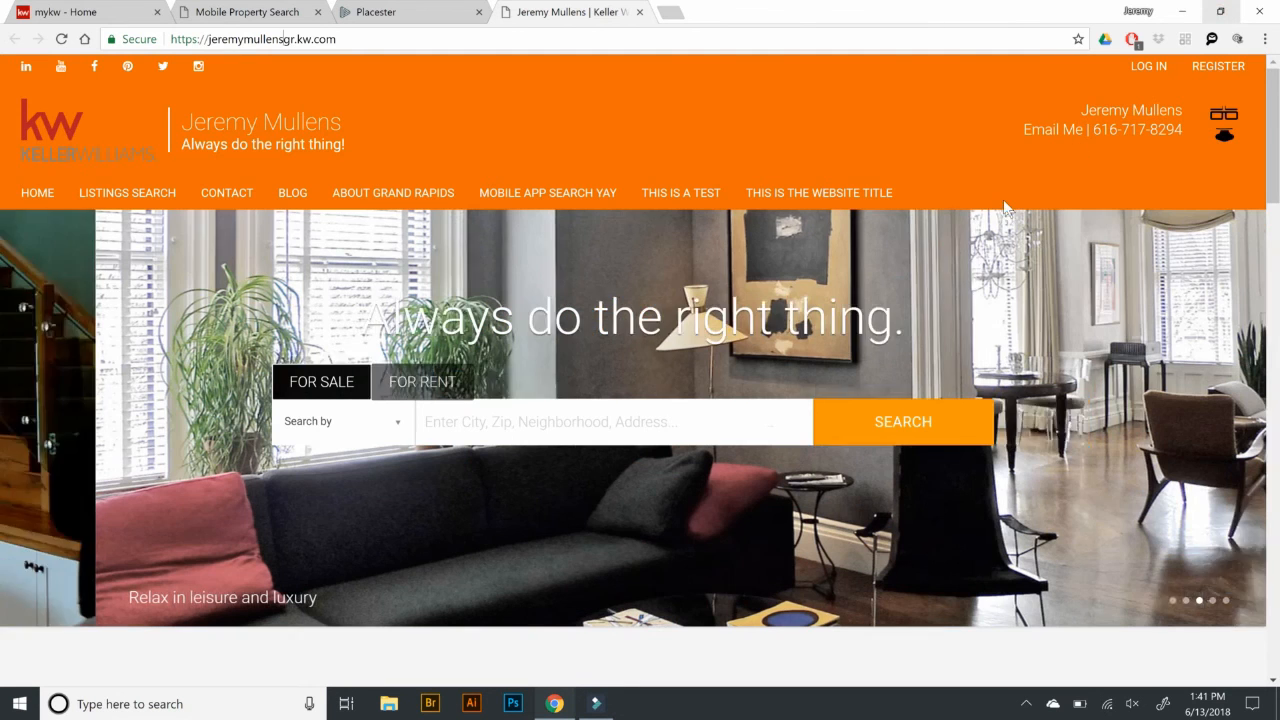